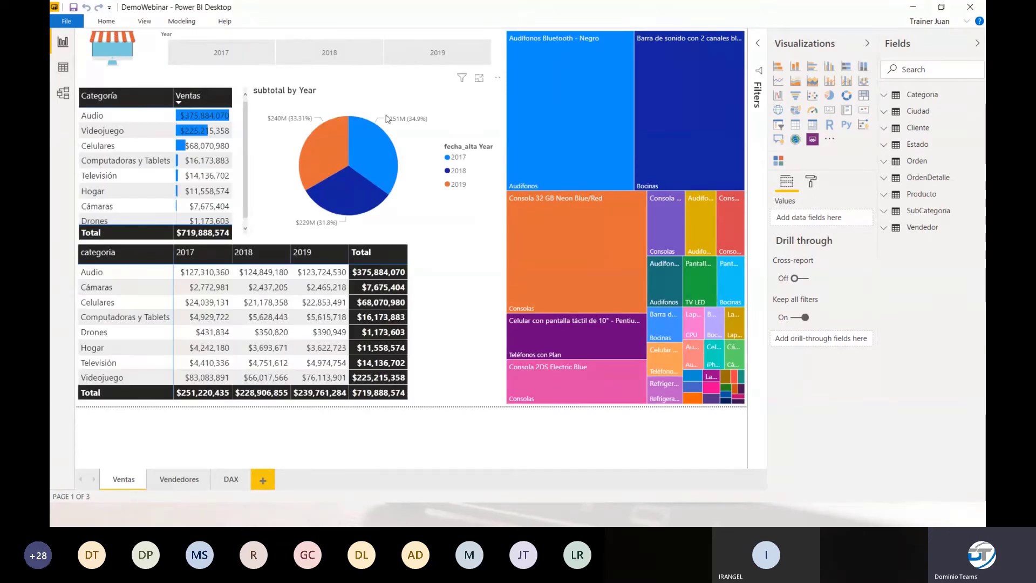
Step: Switch the Ventas page to the phone layout and remove the "subtotal by Year" pie chart from it
{"action": "left_click", "coordinate": [142, 21]}
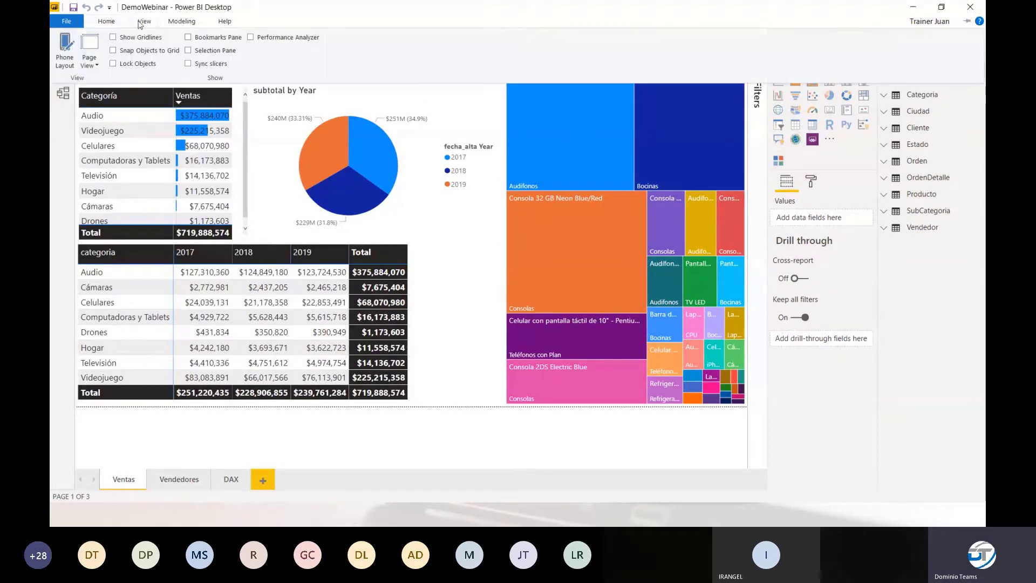
{"action": "left_click", "coordinate": [62, 54]}
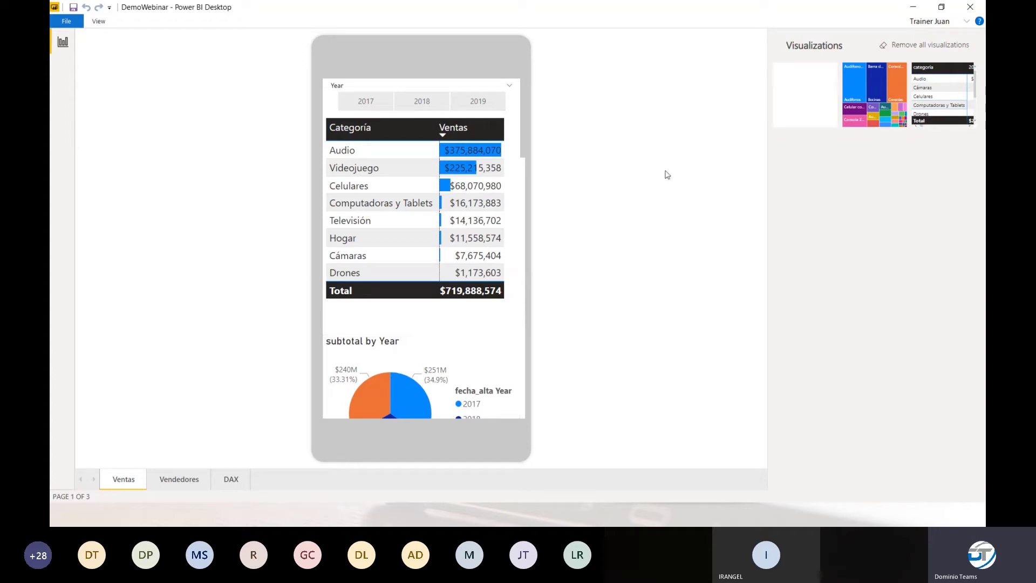
{"action": "left_click_drag", "start_coordinate": [428, 361], "coordinate": [582, 355]}
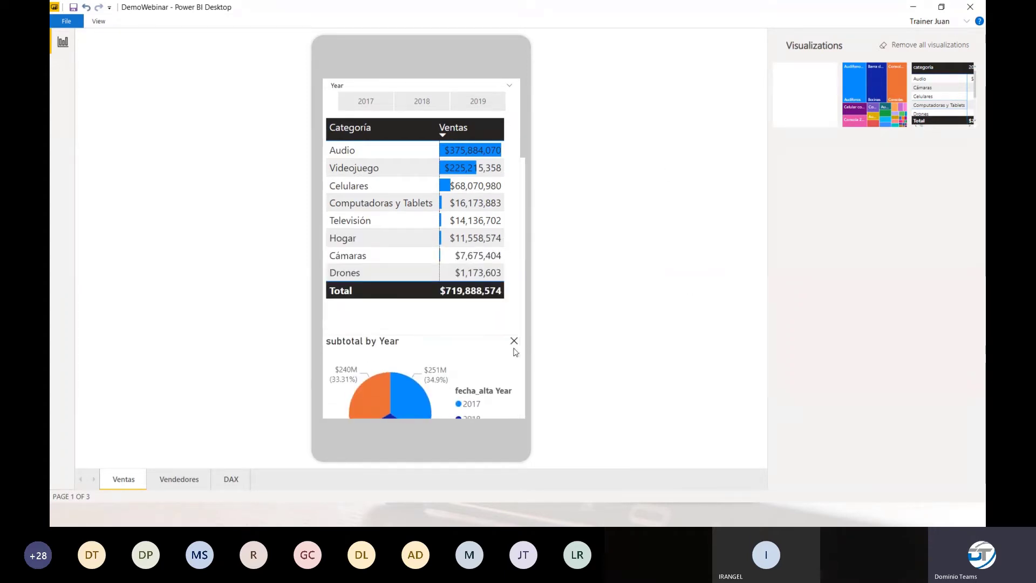
{"action": "left_click", "coordinate": [515, 343]}
Step: Place the treemap below the category table at the phone canvas's full width, and return to the desktop layout
{"action": "left_click_drag", "start_coordinate": [916, 112], "coordinate": [841, 238]}
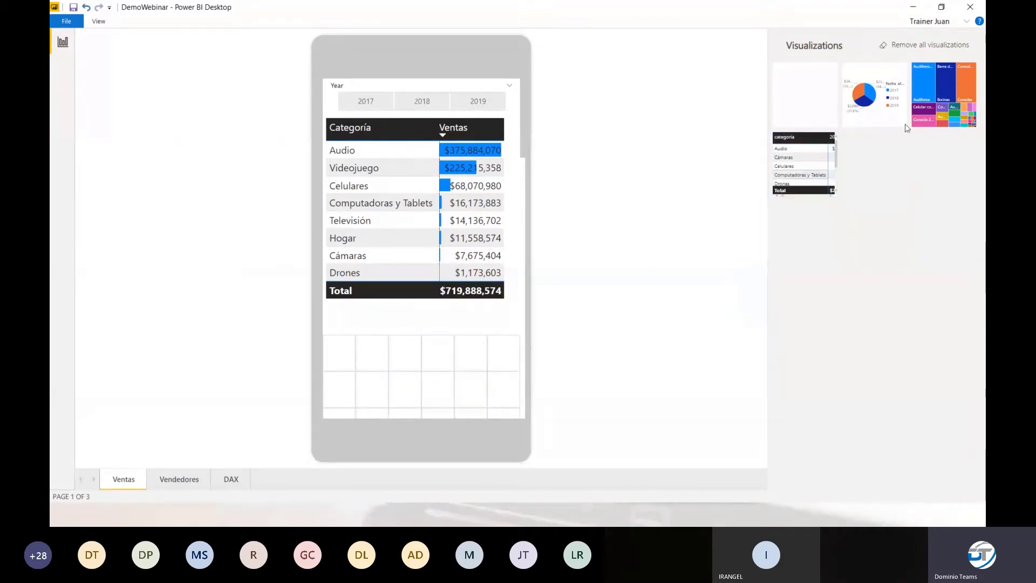
{"action": "left_click_drag", "start_coordinate": [935, 91], "coordinate": [405, 357]}
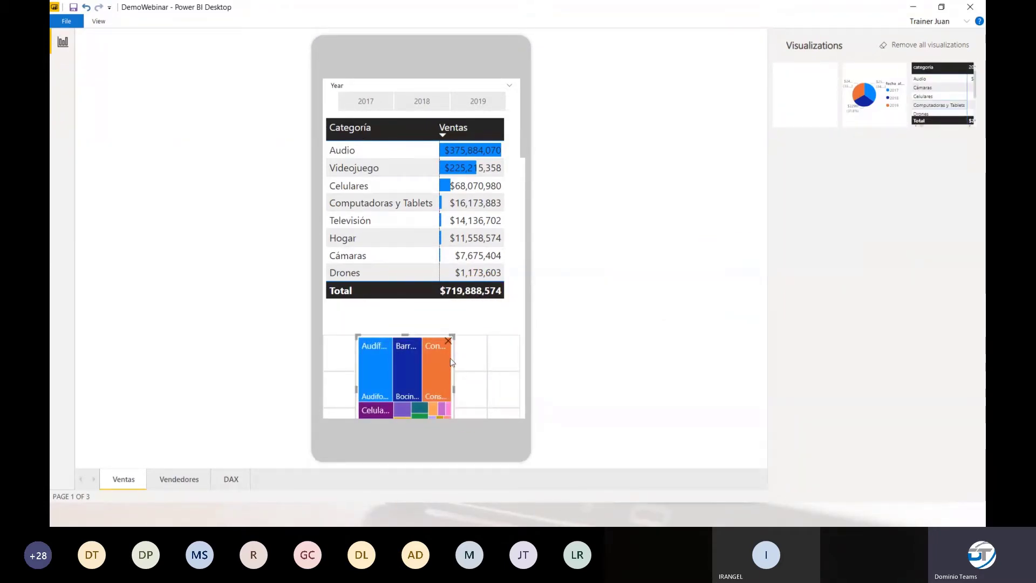
{"action": "left_click_drag", "start_coordinate": [452, 388], "coordinate": [519, 387]}
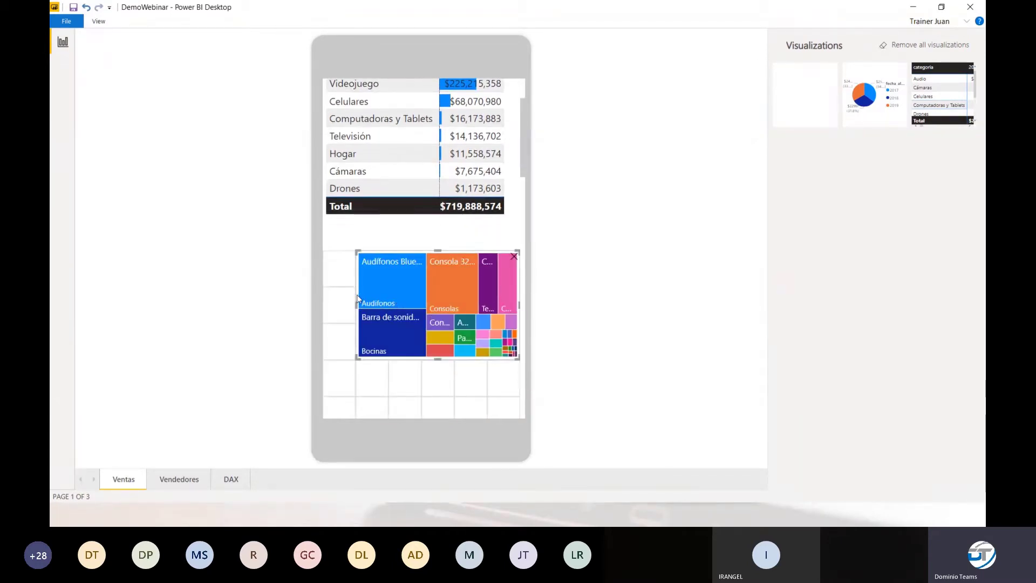
{"action": "left_click_drag", "start_coordinate": [357, 298], "coordinate": [324, 298]}
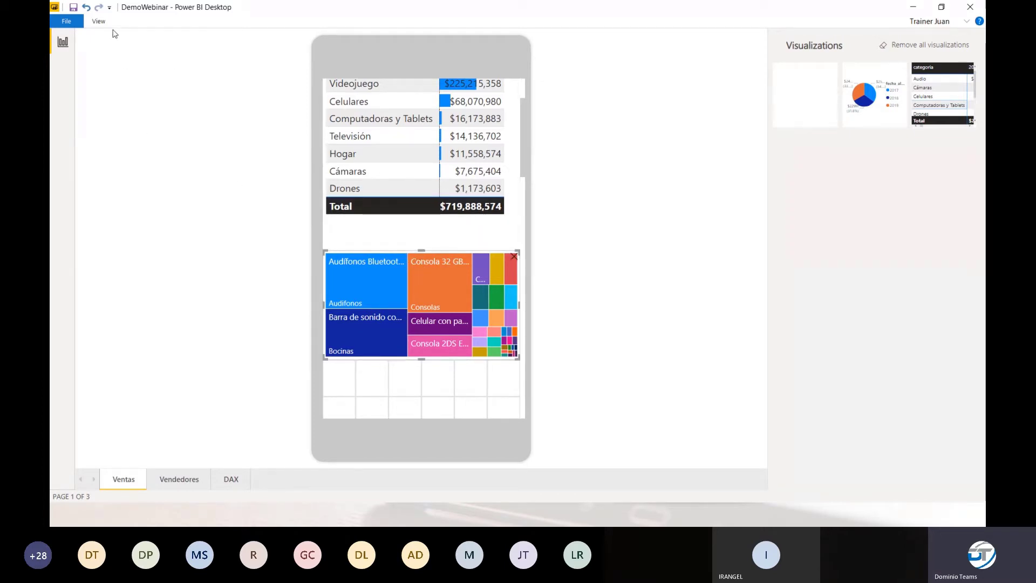
{"action": "left_click", "coordinate": [100, 22]}
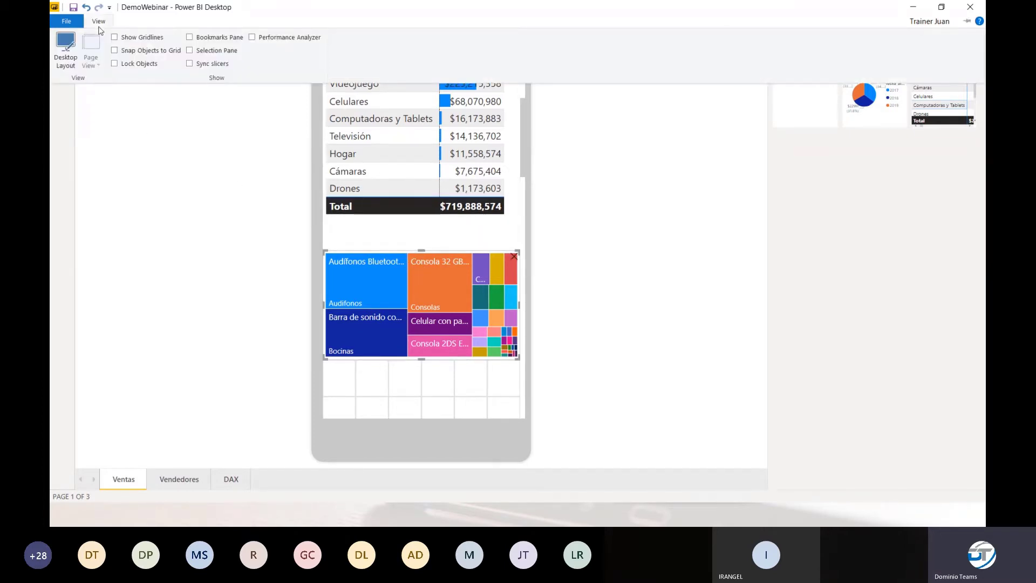
{"action": "left_click", "coordinate": [66, 43]}
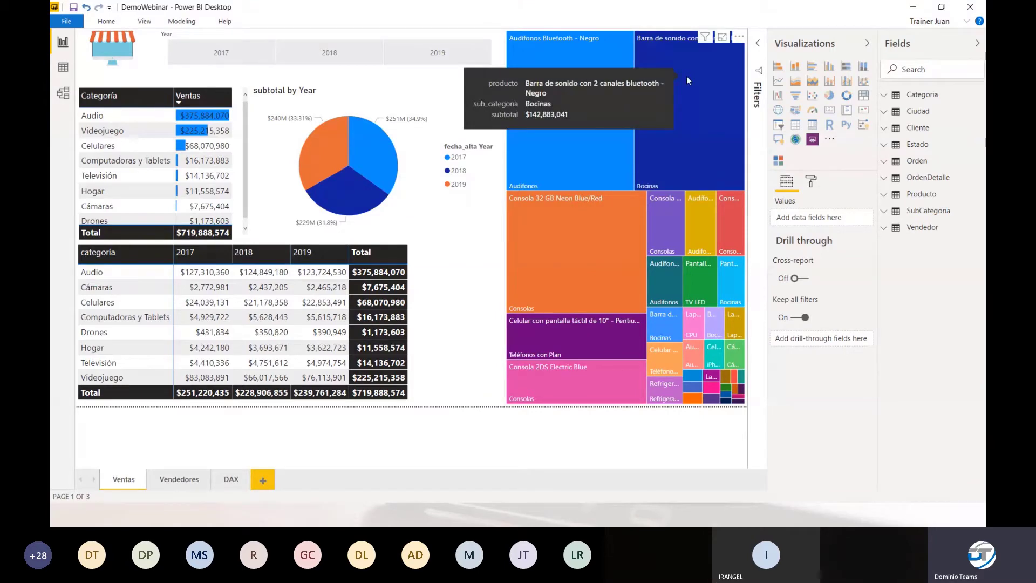
Step: Advance the slide show to the Demo slide and close the DemoWebinar report without saving its changes
{"action": "key", "text": "alt+Tab"}
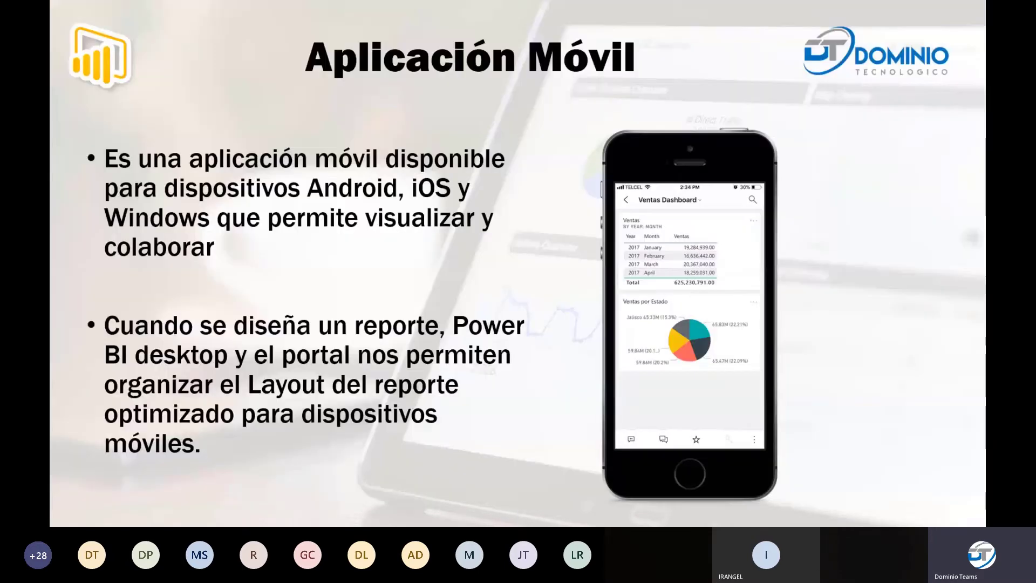
{"action": "key", "text": "Right"}
{"action": "key", "text": "alt+Tab"}
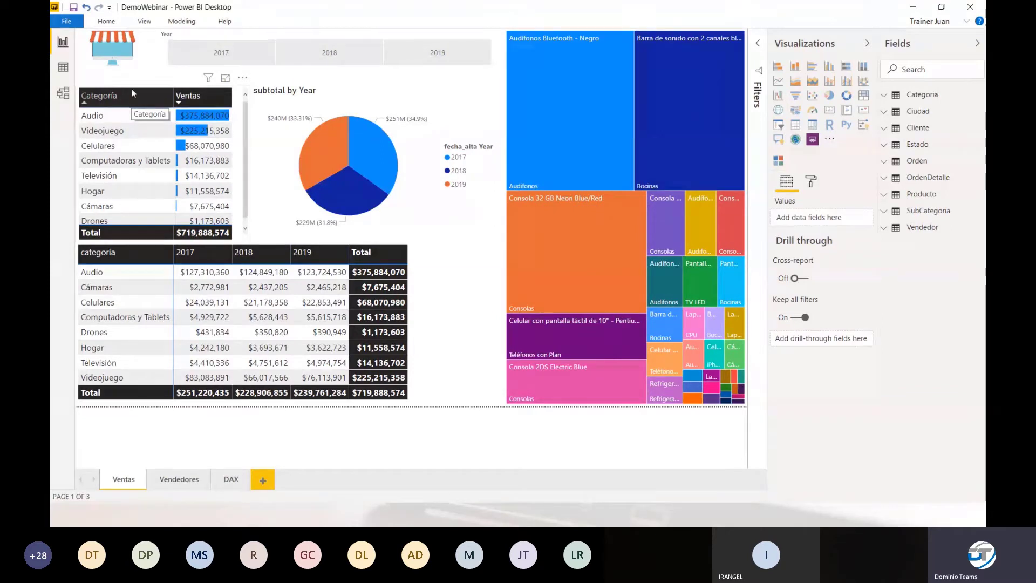
{"action": "left_click", "coordinate": [979, 10]}
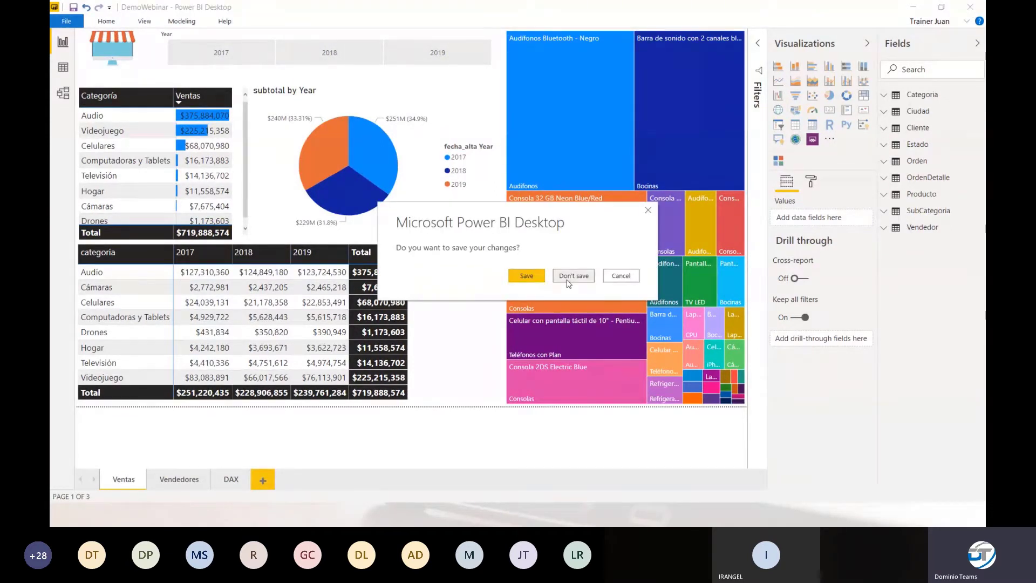
{"action": "left_click", "coordinate": [568, 277]}
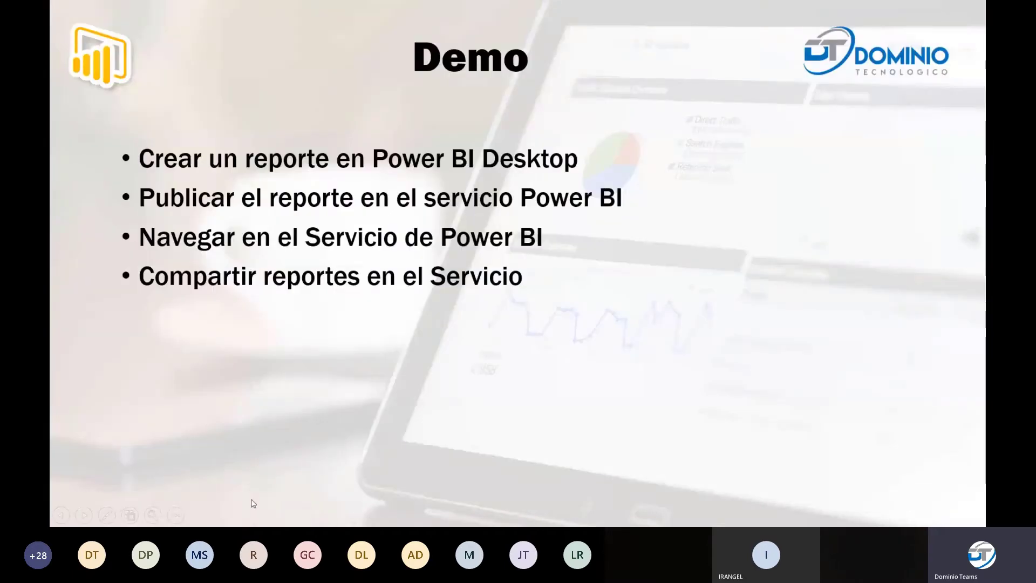
Step: Search the installed programs for Power BI Desktop and run it as administrator
{"action": "key", "text": "super"}
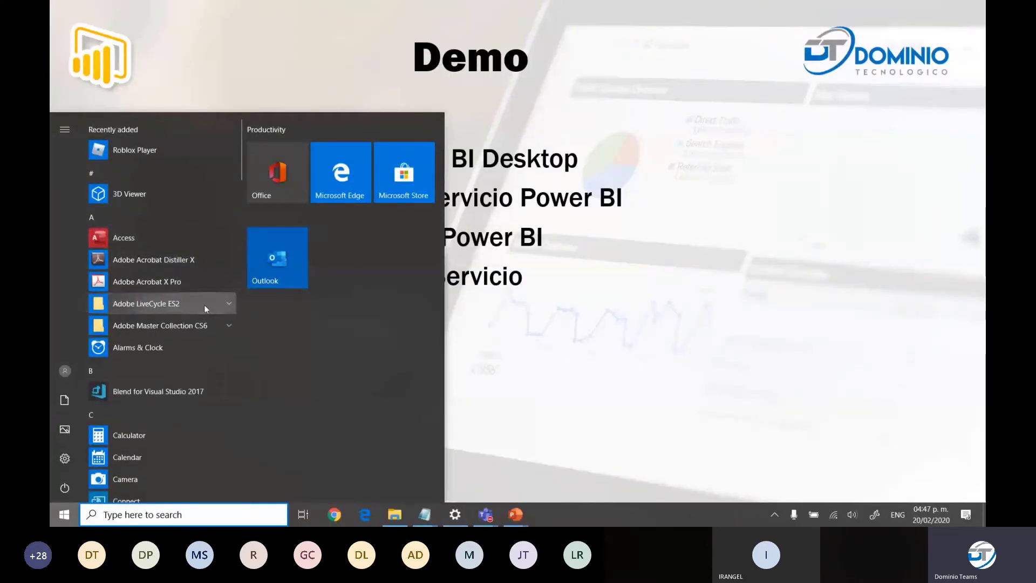
{"action": "type", "text": "po"}
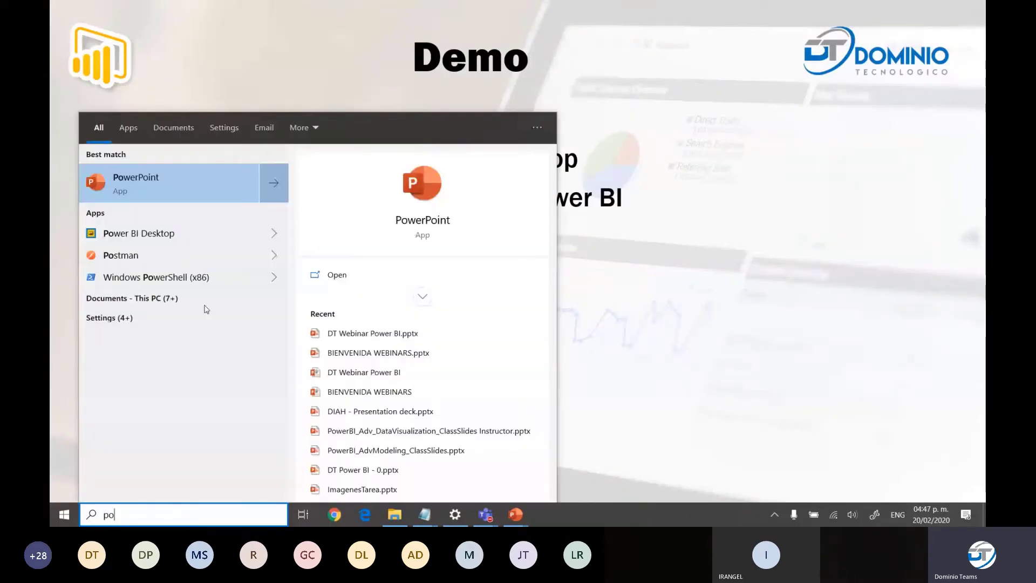
{"action": "right_click", "coordinate": [194, 233]}
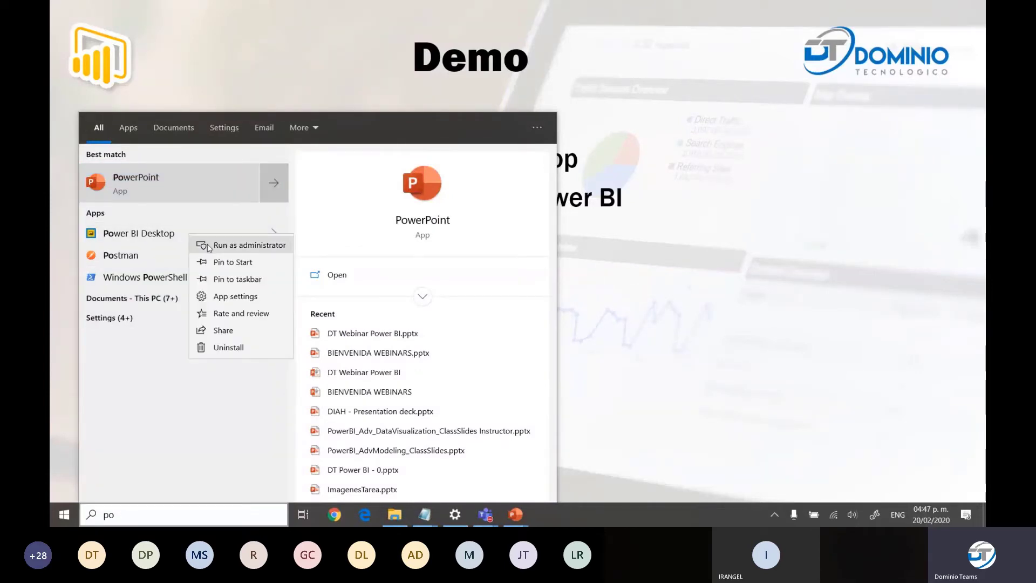
{"action": "left_click", "coordinate": [207, 241]}
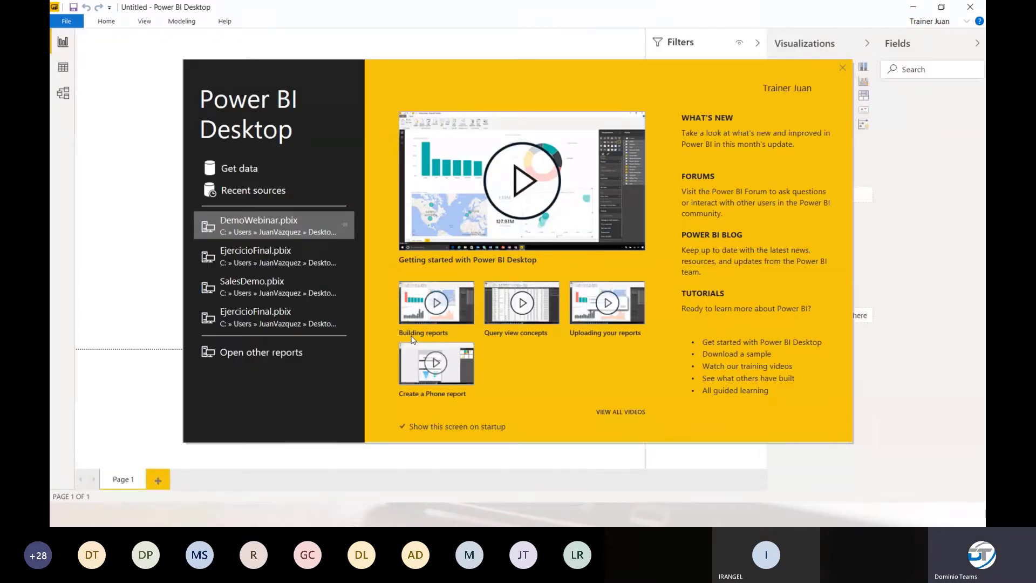
Step: Get data from the Excel workbook Ventas.xlsx in the Power BI Webinar folder
{"action": "left_click", "coordinate": [246, 171]}
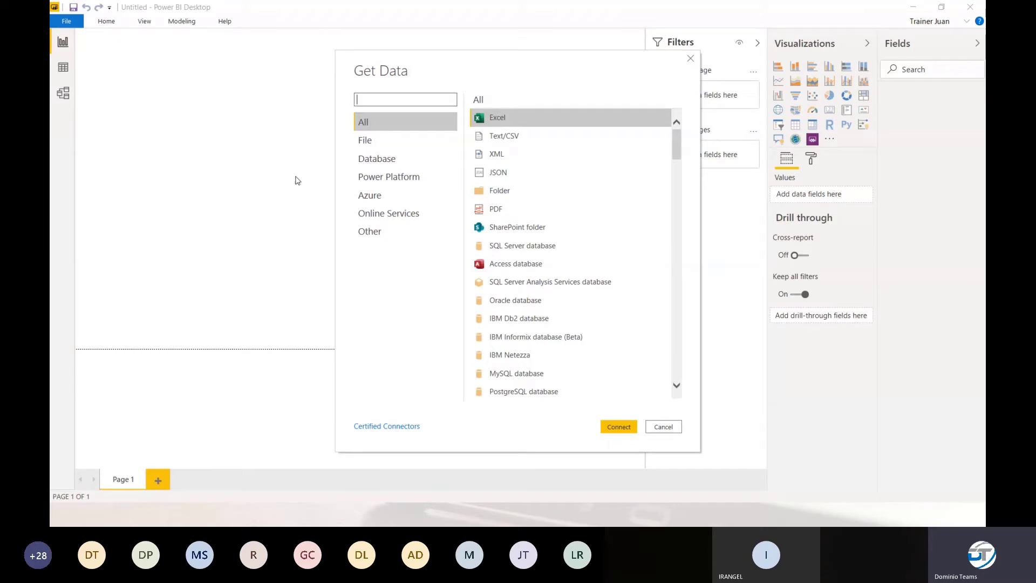
{"action": "left_click", "coordinate": [497, 114]}
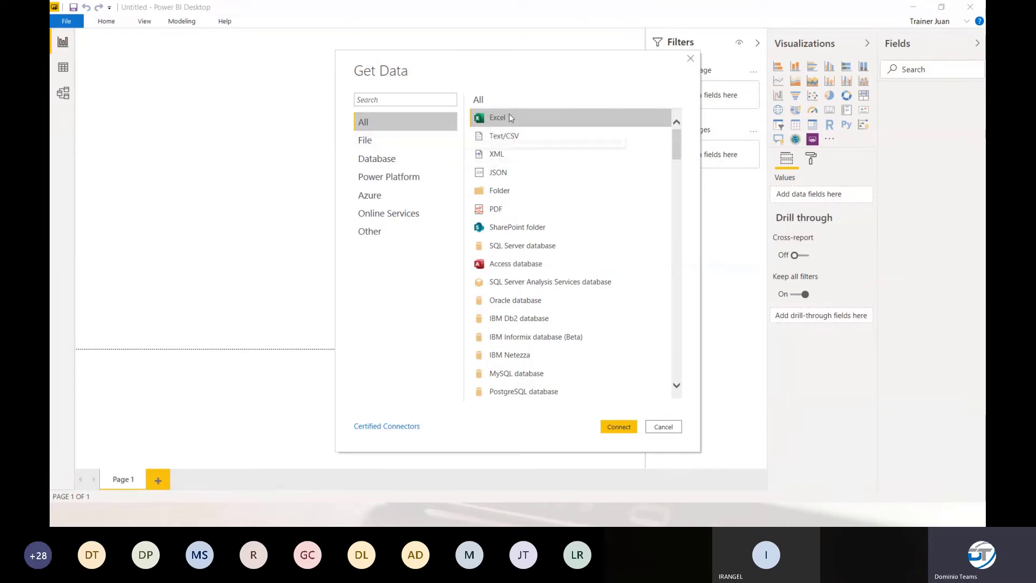
{"action": "left_click", "coordinate": [602, 427]}
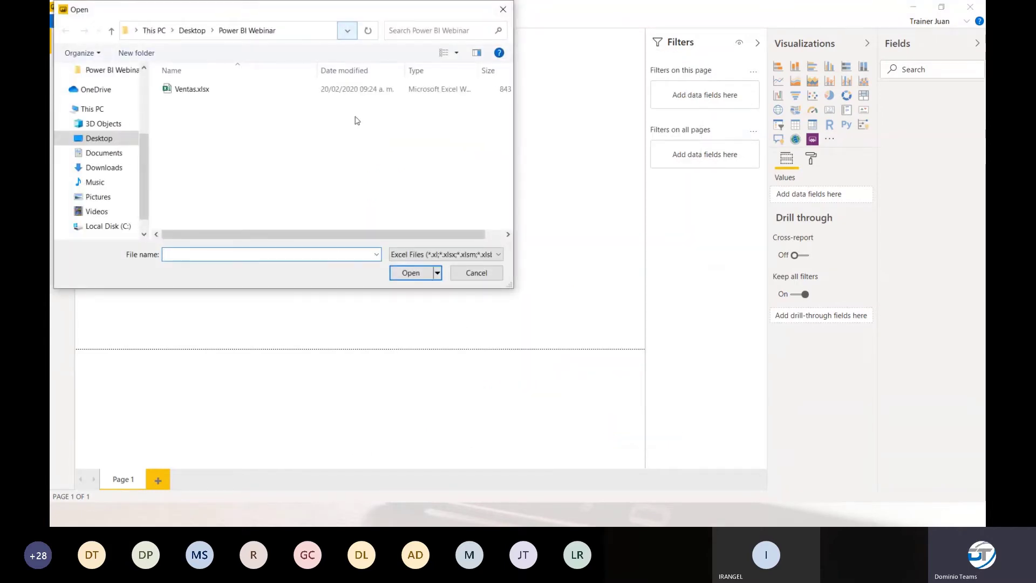
{"action": "double_click", "coordinate": [192, 90]}
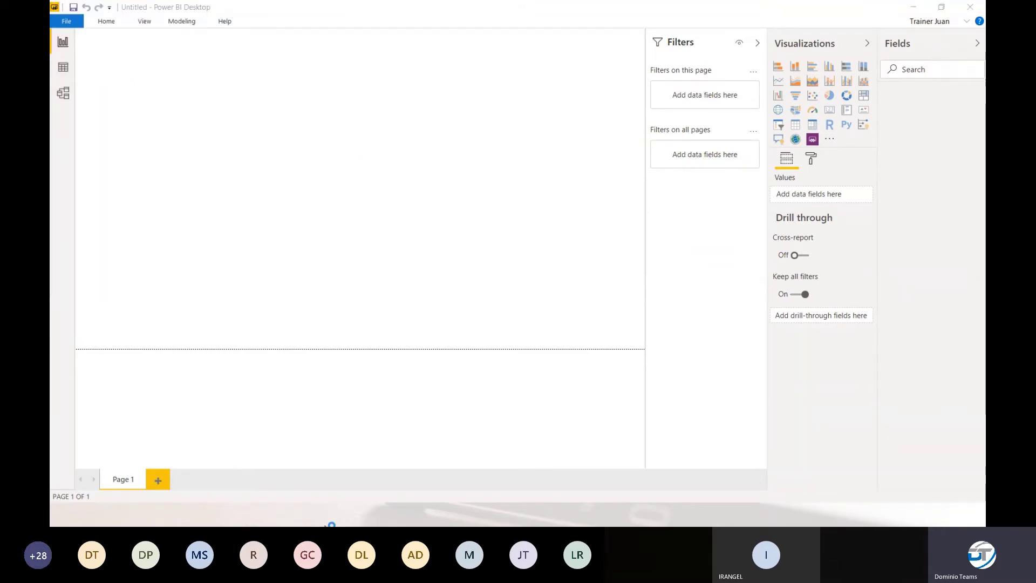
Step: Open Ventas.xlsx in Excel from the Power BI Webinar folder and dismiss the Power BI Publisher welcome dialog
{"action": "key", "text": "super"}
{"action": "left_click", "coordinate": [386, 517]}
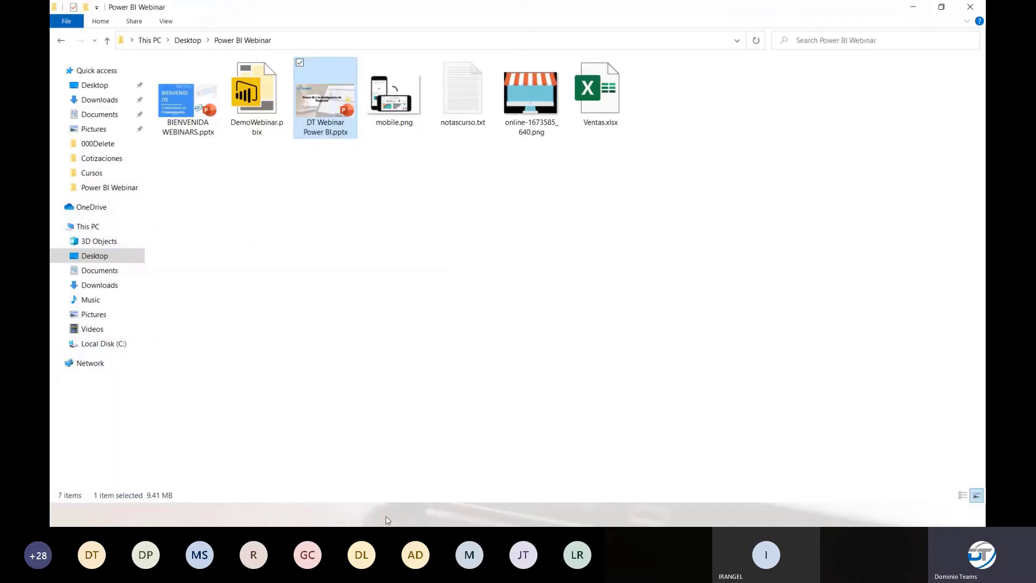
{"action": "double_click", "coordinate": [600, 114]}
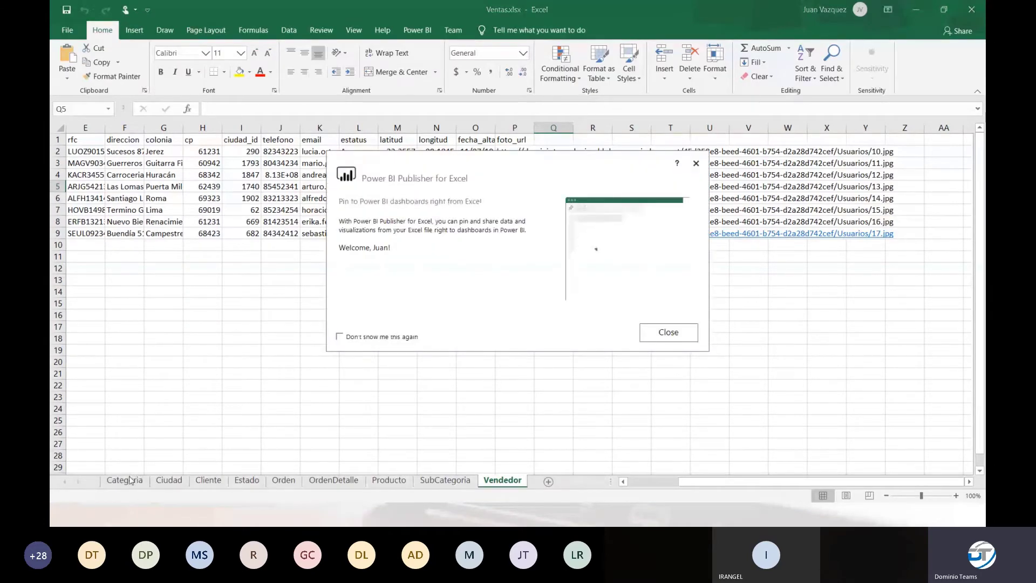
{"action": "left_click", "coordinate": [663, 334]}
Step: Examine the workbook's sheets from Categoria through Vendedor to see which columns each table contains
{"action": "left_click", "coordinate": [123, 481]}
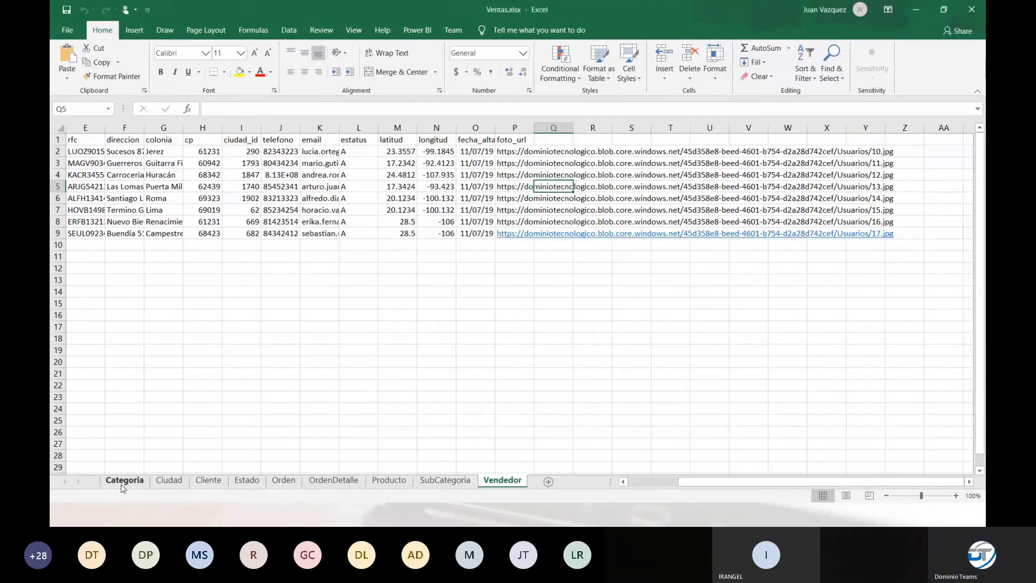
{"action": "left_click", "coordinate": [169, 480]}
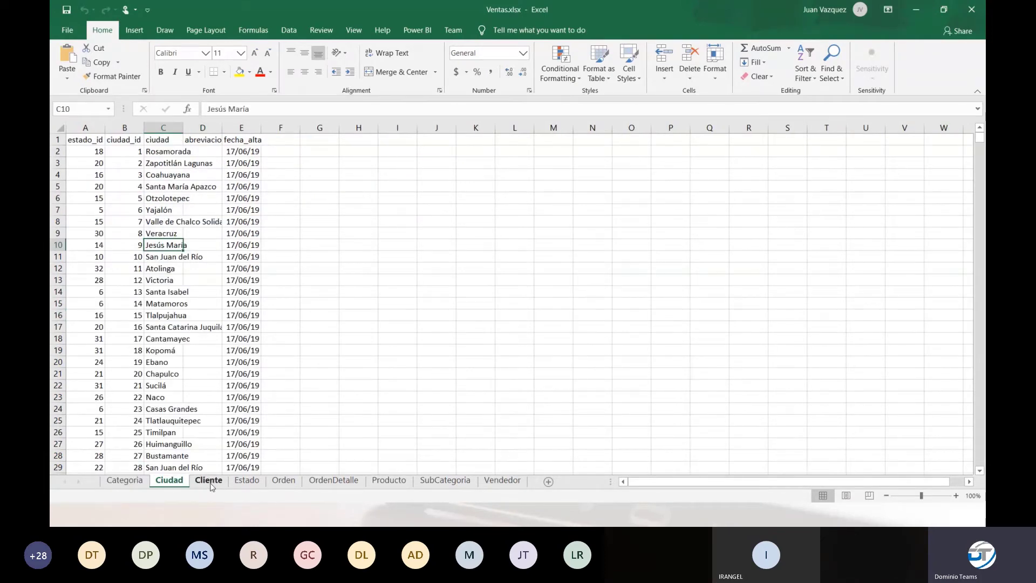
{"action": "left_click", "coordinate": [209, 481]}
{"action": "left_click", "coordinate": [263, 481]}
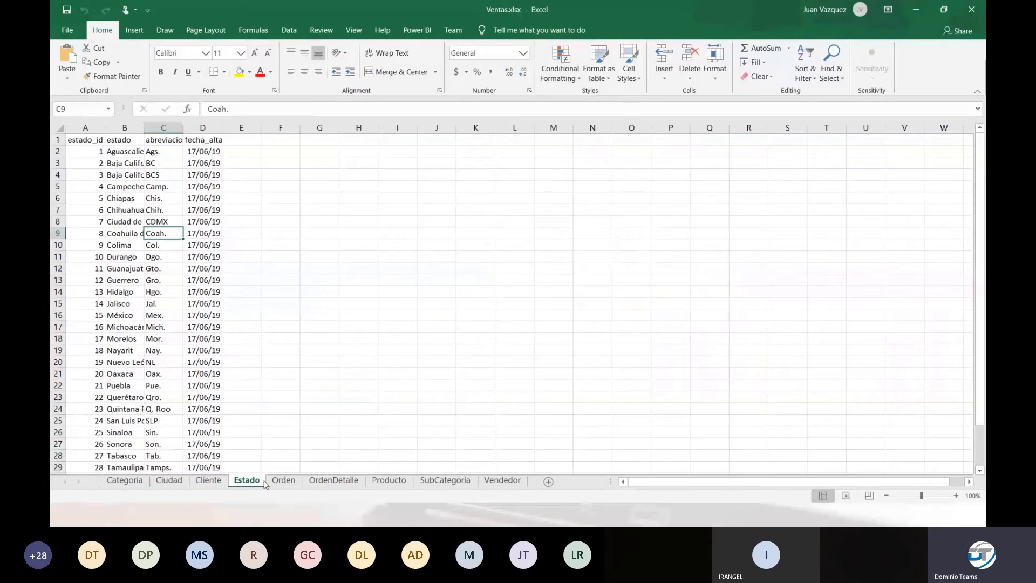
{"action": "left_click", "coordinate": [279, 480]}
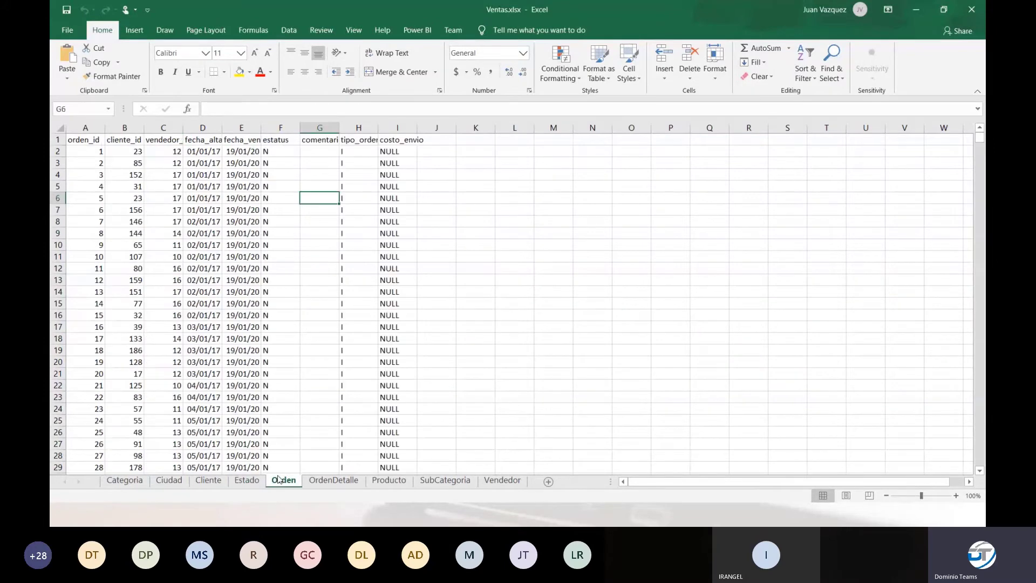
{"action": "left_click", "coordinate": [348, 485]}
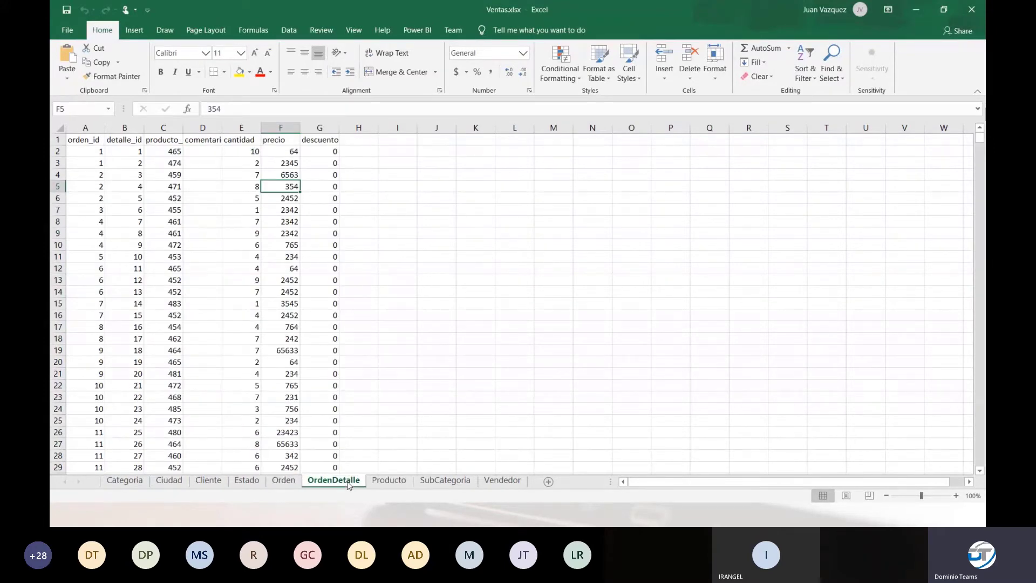
{"action": "left_click", "coordinate": [389, 480]}
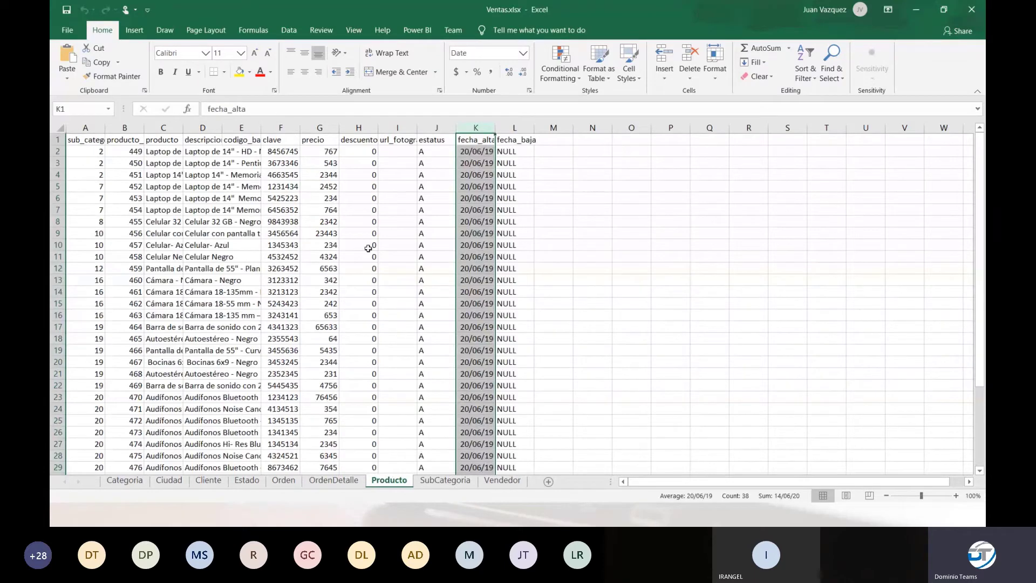
{"action": "left_click", "coordinate": [428, 481]}
{"action": "left_click", "coordinate": [485, 482]}
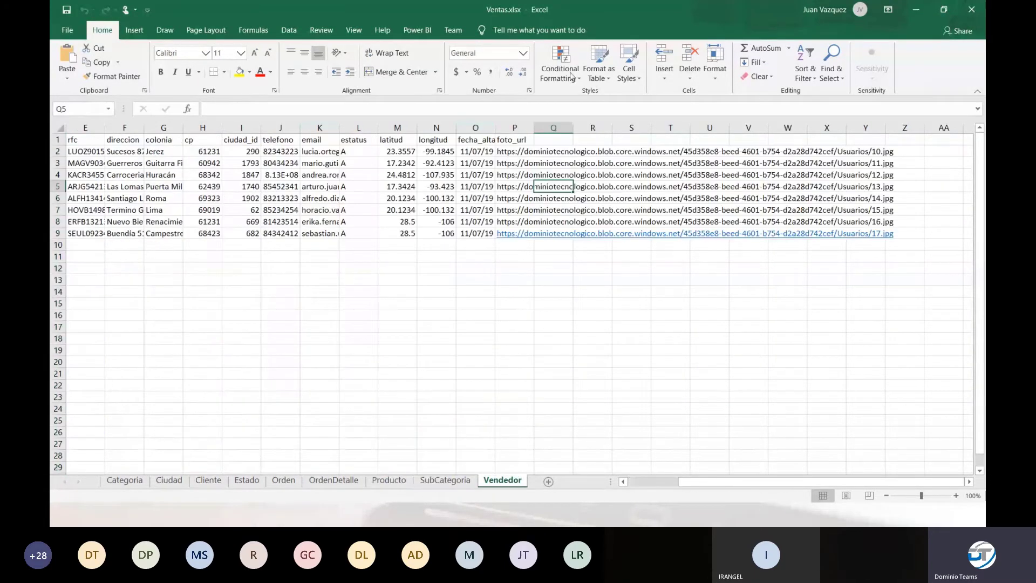
{"action": "left_click", "coordinate": [369, 218]}
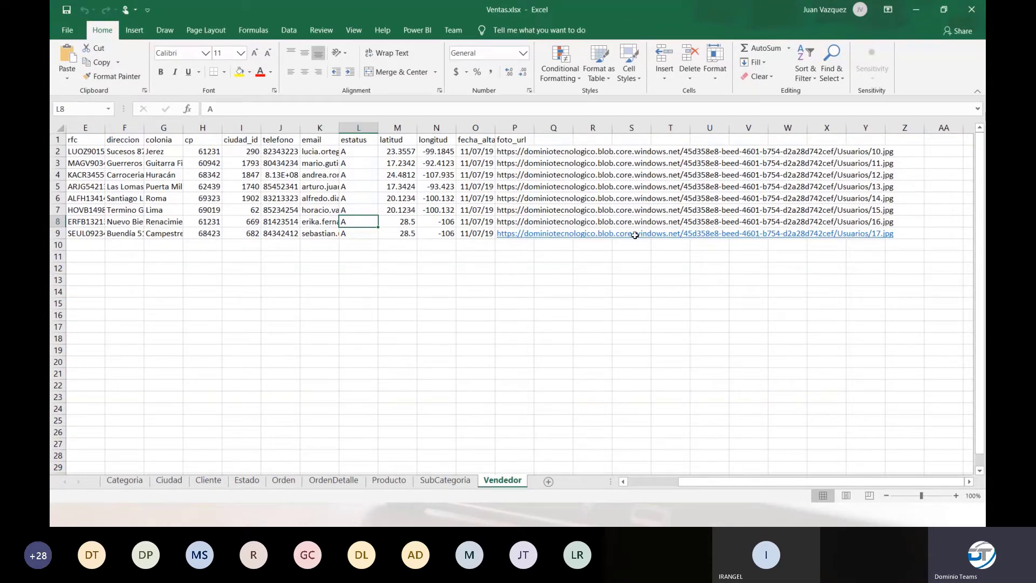
Step: Switch to Power BI Desktop and load all tables of Ventas.xlsx, from Categoria through Vendedor
{"action": "key", "text": "alt+Tab"}
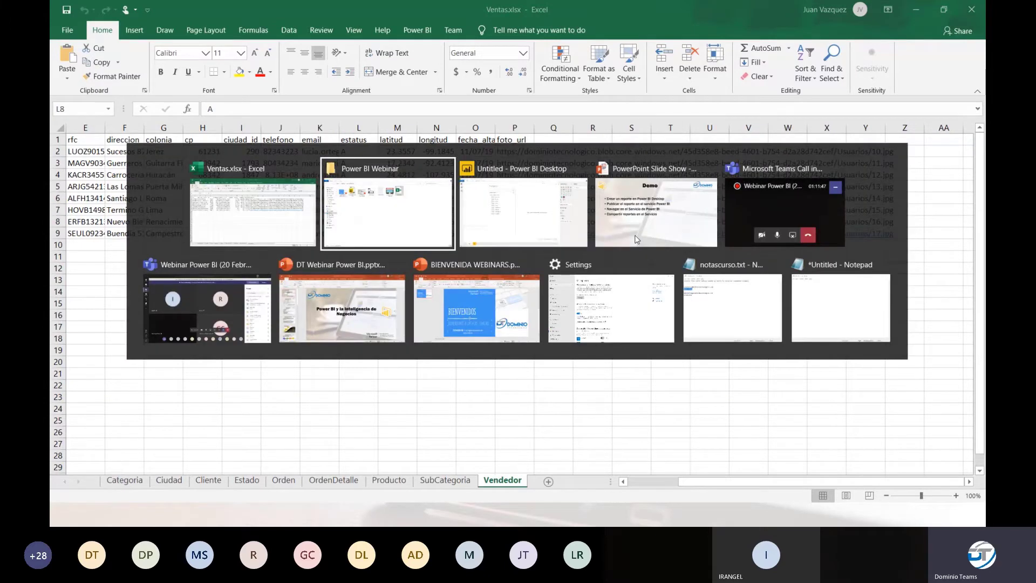
{"action": "key", "text": "alt+Tab"}
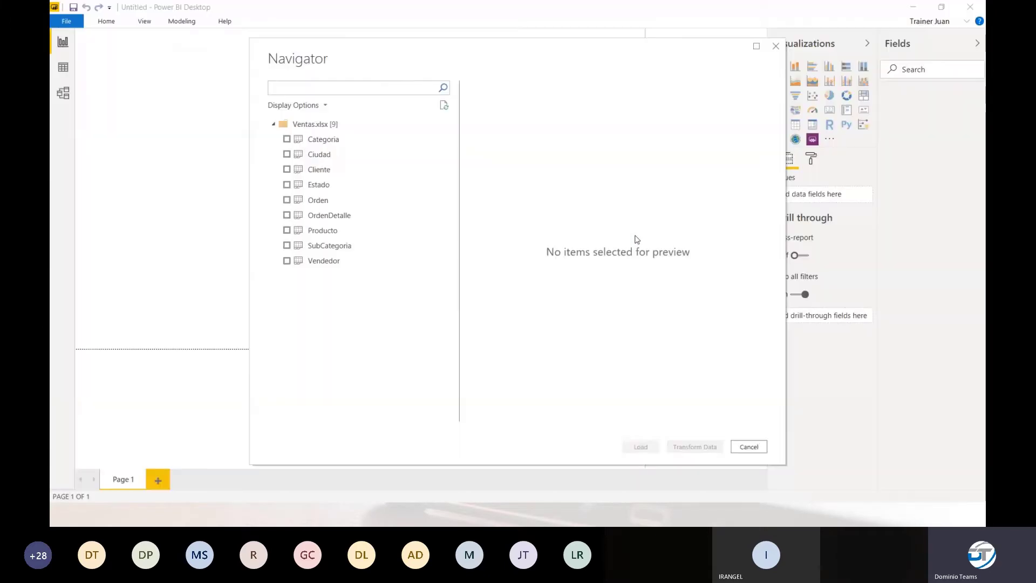
{"action": "left_click", "coordinate": [286, 139]}
{"action": "left_click", "coordinate": [287, 154]}
{"action": "left_click", "coordinate": [287, 169]}
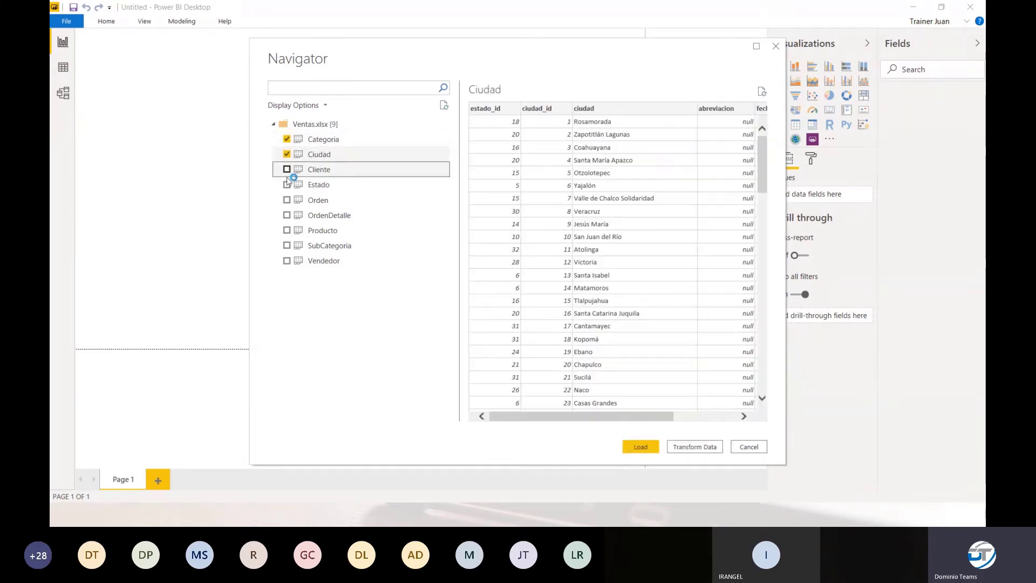
{"action": "left_click", "coordinate": [286, 184]}
{"action": "left_click", "coordinate": [287, 200]}
{"action": "left_click", "coordinate": [286, 216]}
{"action": "left_click", "coordinate": [286, 230]}
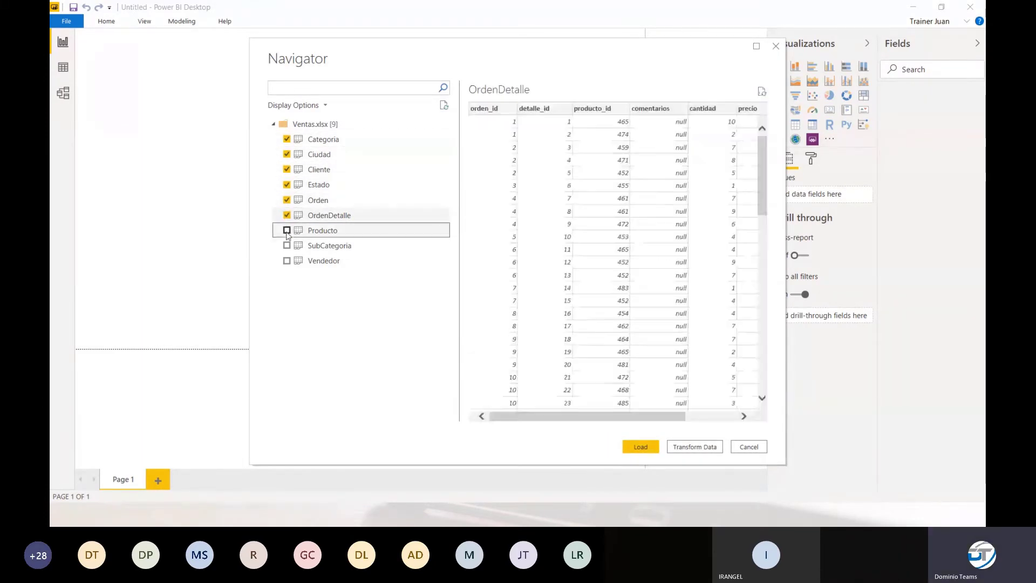
{"action": "left_click", "coordinate": [286, 245]}
{"action": "left_click", "coordinate": [286, 261]}
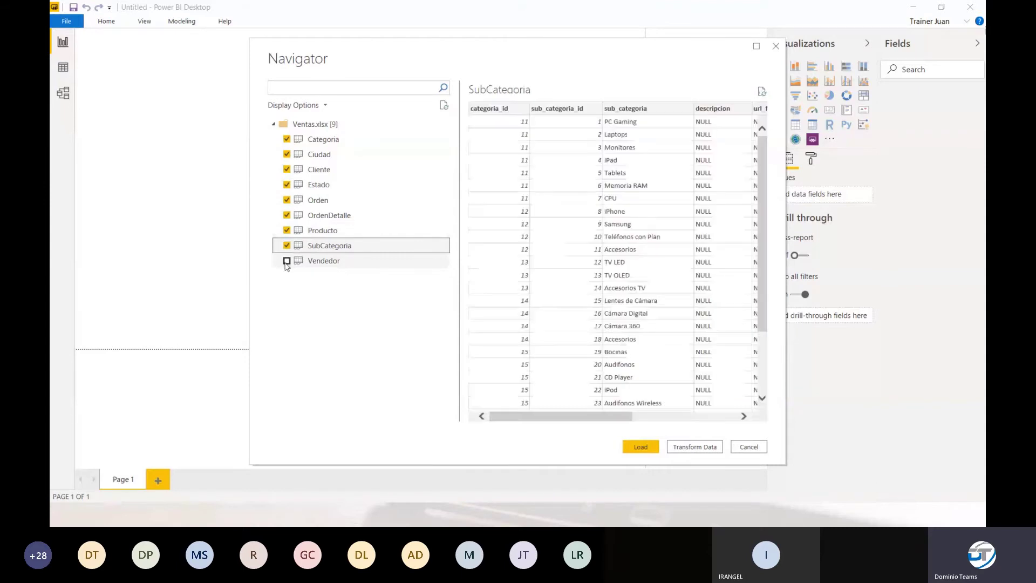
{"action": "left_click", "coordinate": [639, 446]}
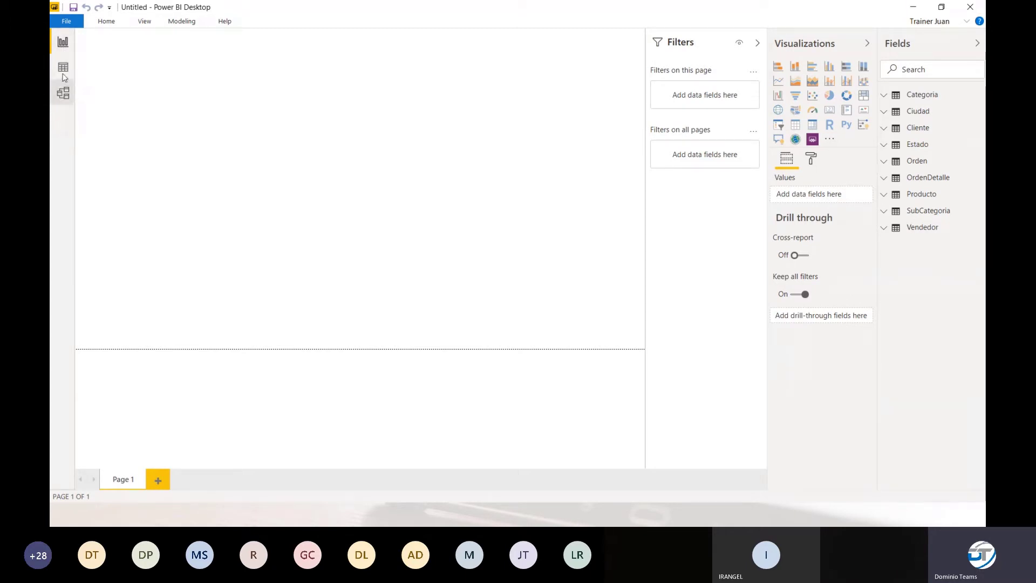
Step: In the model diagram, collapse the Fields and Properties panes and delete the relationship between Ciudad and Vendedor
{"action": "left_click", "coordinate": [59, 93]}
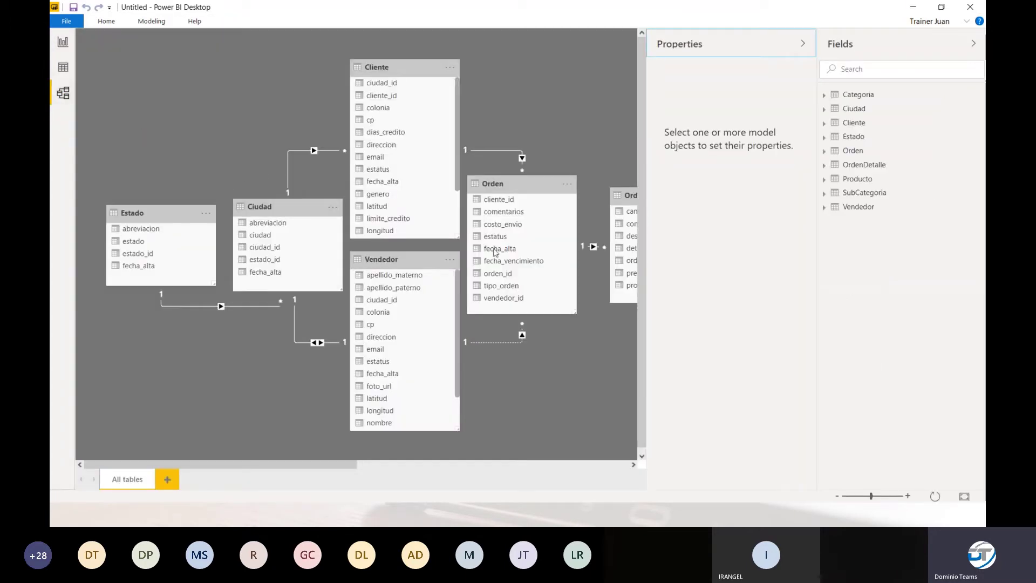
{"action": "left_click", "coordinate": [970, 42]}
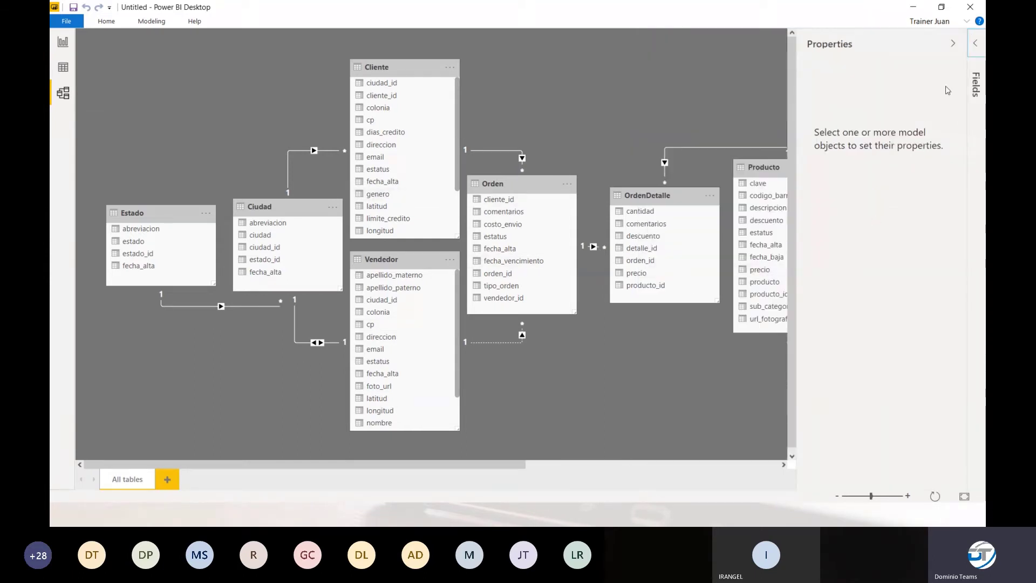
{"action": "left_click", "coordinate": [951, 43]}
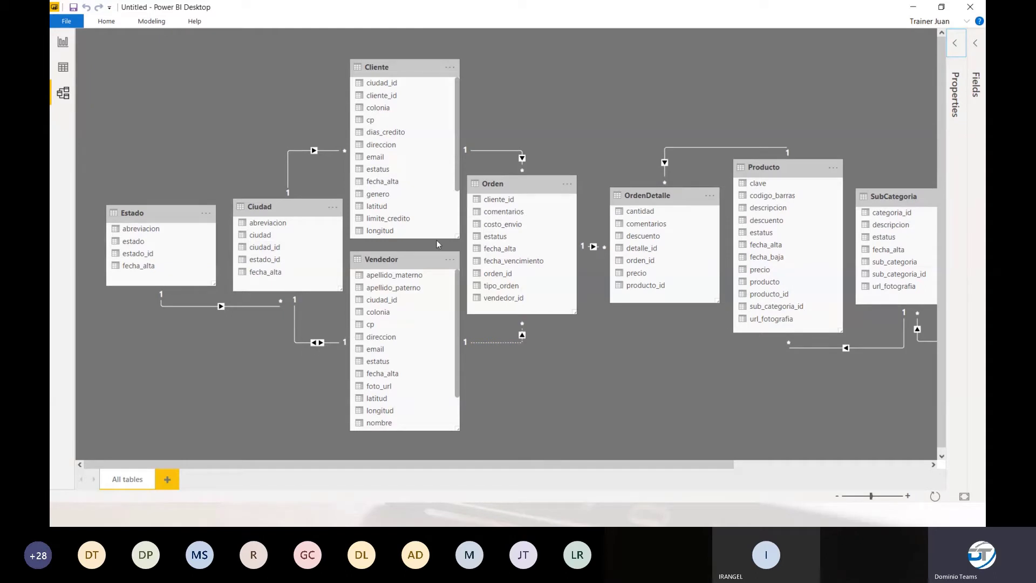
{"action": "right_click", "coordinate": [303, 342]}
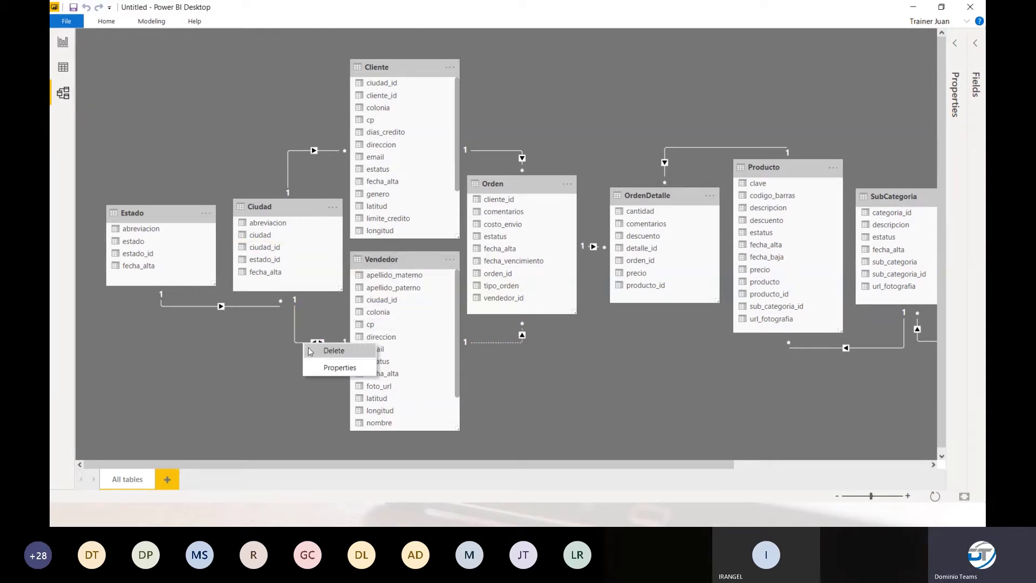
{"action": "left_click", "coordinate": [309, 348]}
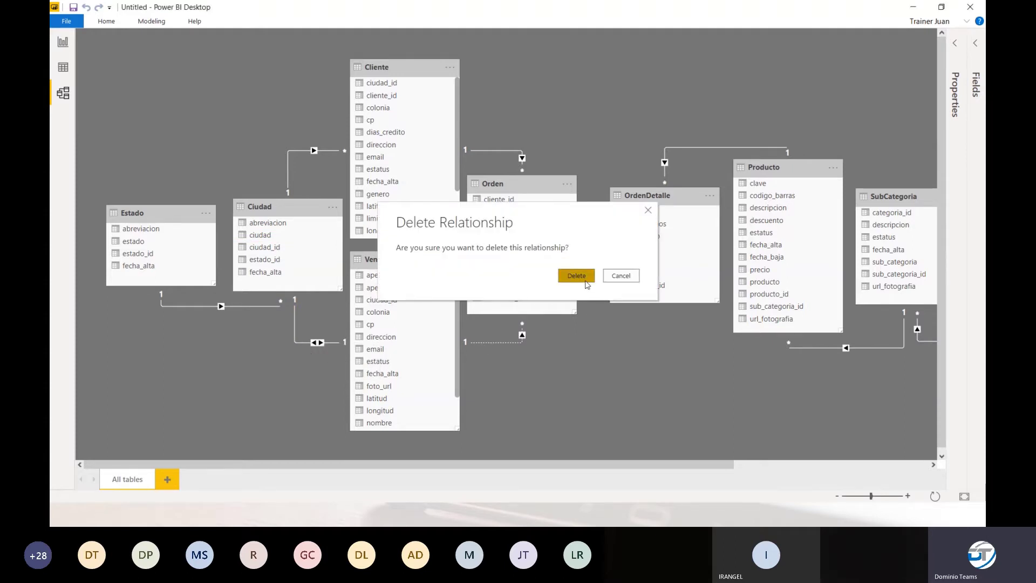
{"action": "left_click", "coordinate": [575, 275]}
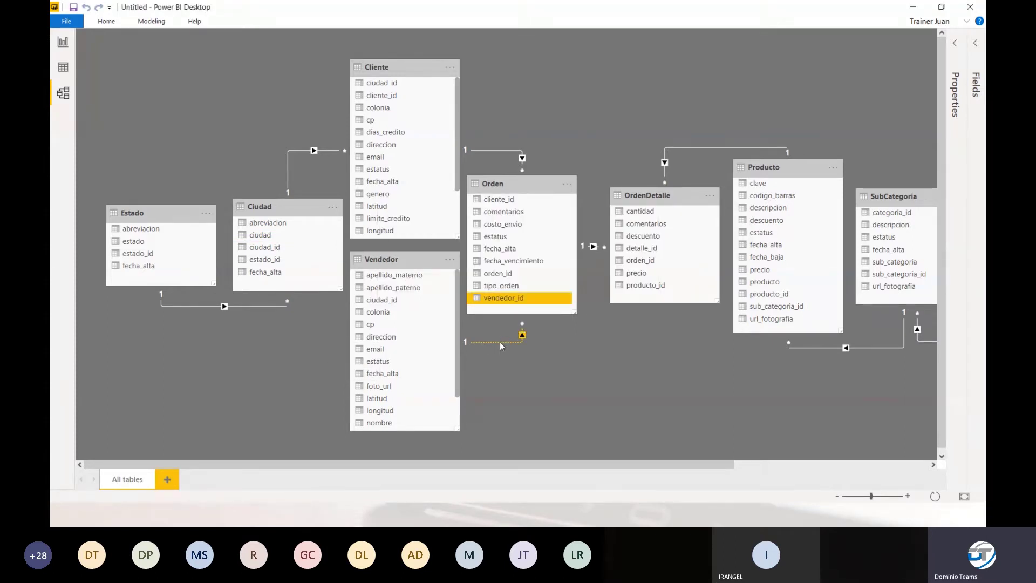
Step: Make the many-to-one relationship between Orden and Vendedor on vendedor_id active
{"action": "double_click", "coordinate": [500, 342]}
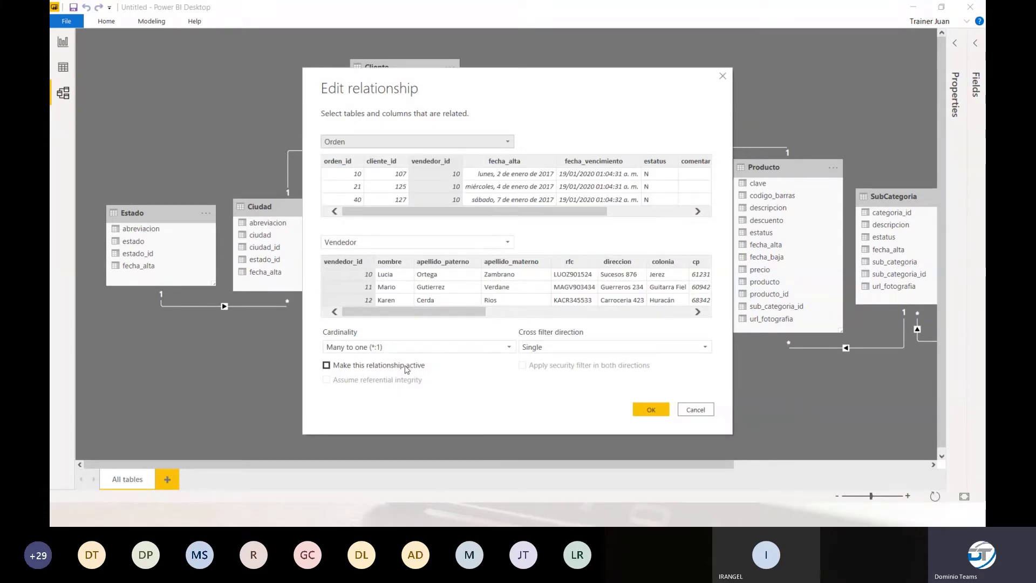
{"action": "left_click", "coordinate": [406, 366]}
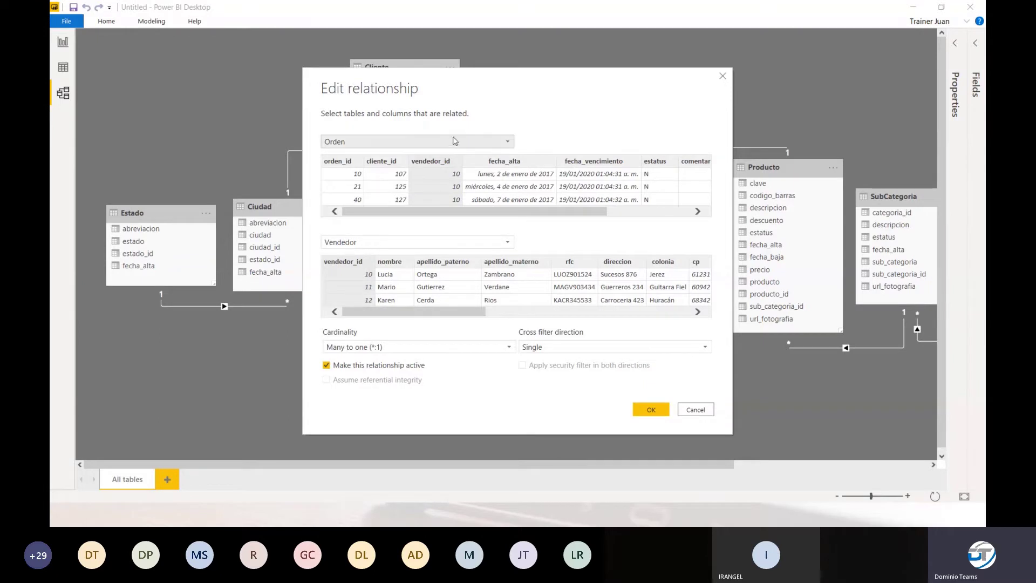
{"action": "left_click", "coordinate": [638, 412]}
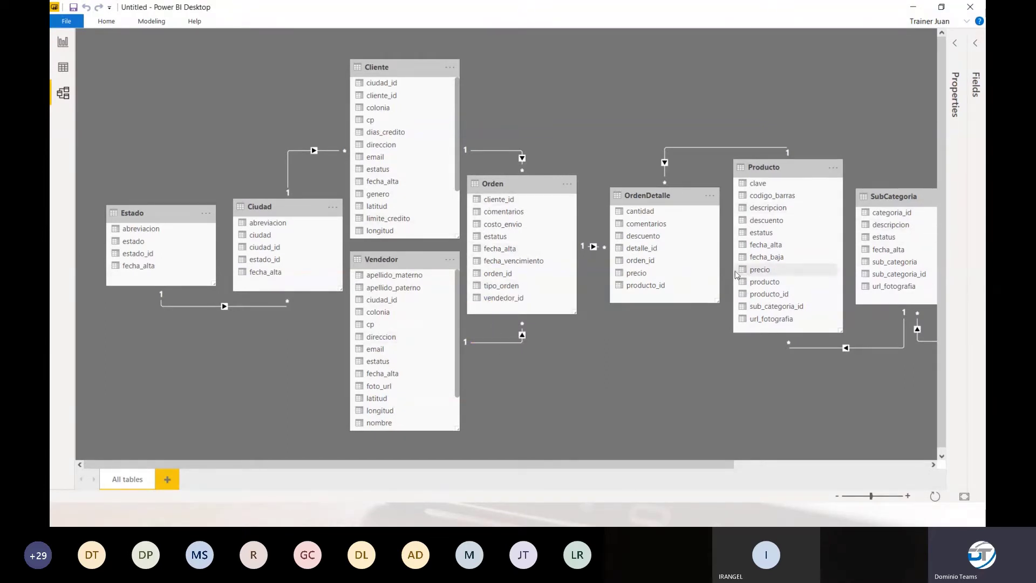
Step: Add a calculated column to the OrdenDetalle table with the formula subtotal = OrdenDetalle[precio] * OrdenDetalle[cantidad]
{"action": "left_click", "coordinate": [64, 42]}
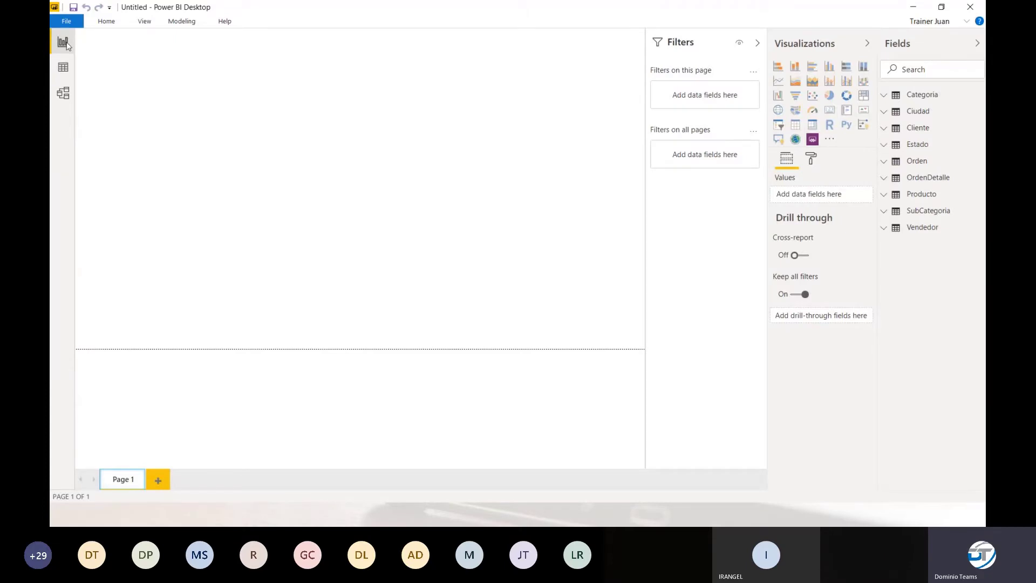
{"action": "left_click", "coordinate": [885, 178]}
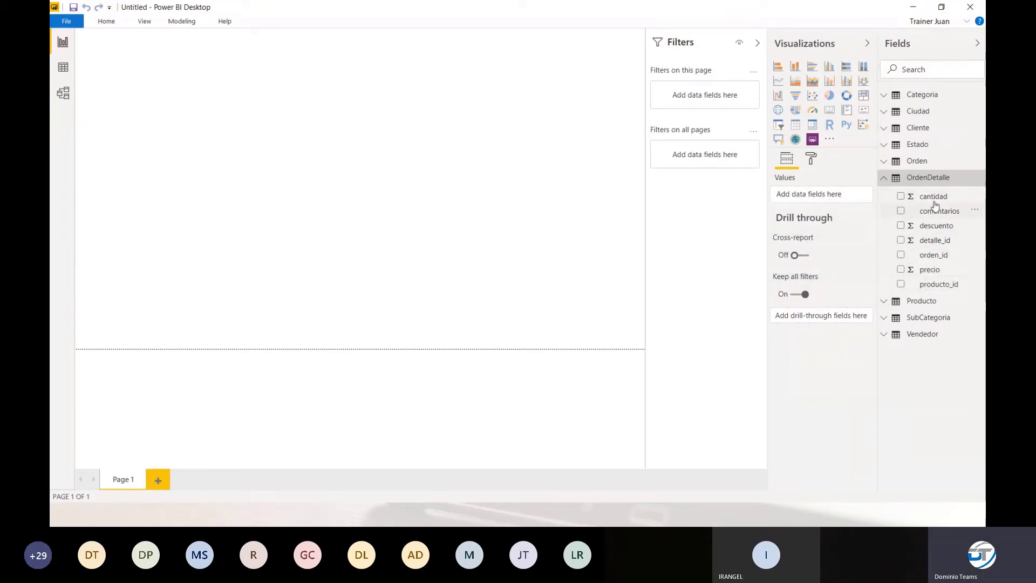
{"action": "right_click", "coordinate": [929, 181]}
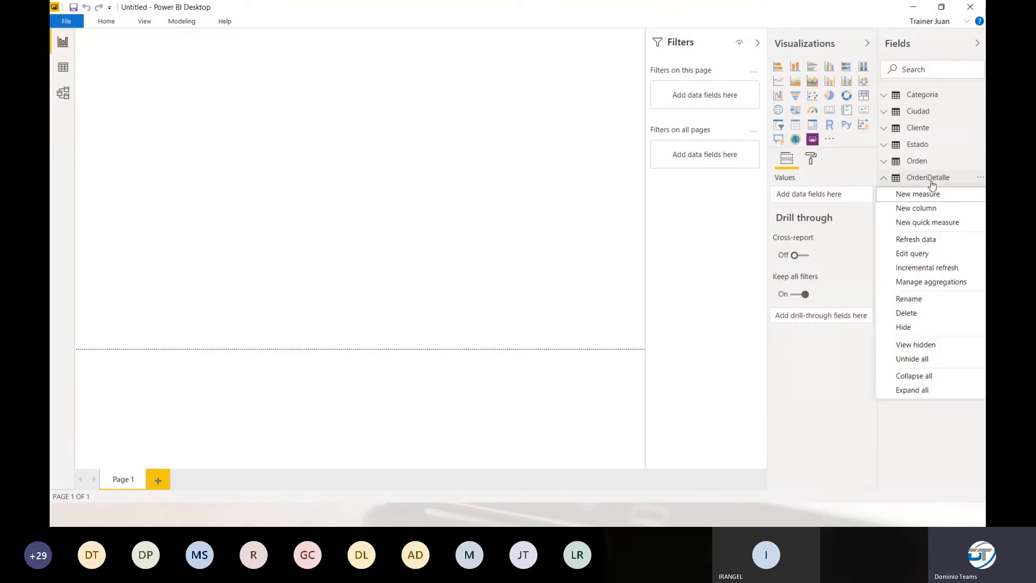
{"action": "left_click", "coordinate": [925, 208]}
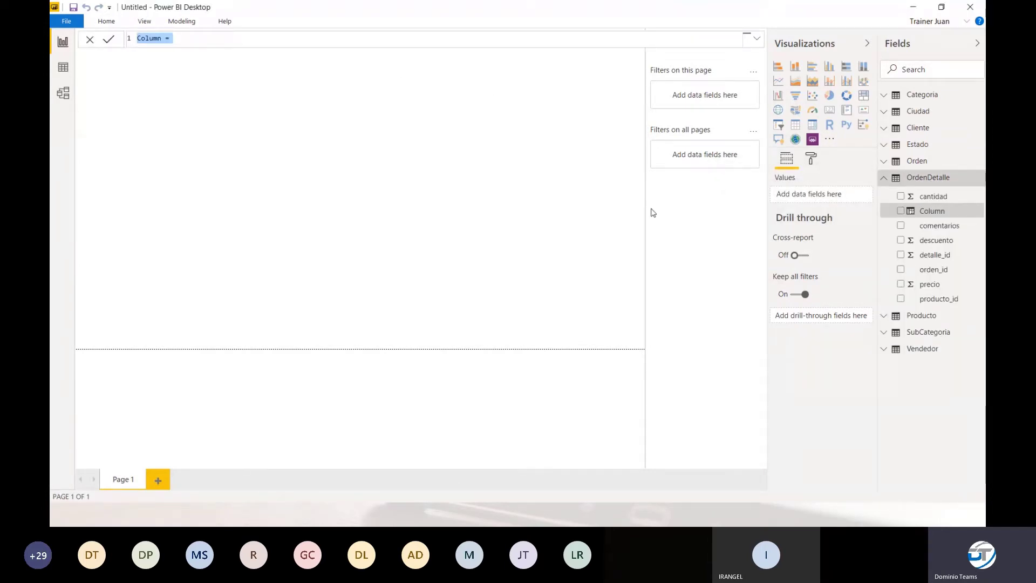
{"action": "key", "text": "Right"}
{"action": "key", "text": "Left"}
{"action": "key", "text": "Right"}
{"action": "key", "text": "shift+Home"}
{"action": "type", "text": "subtot"}
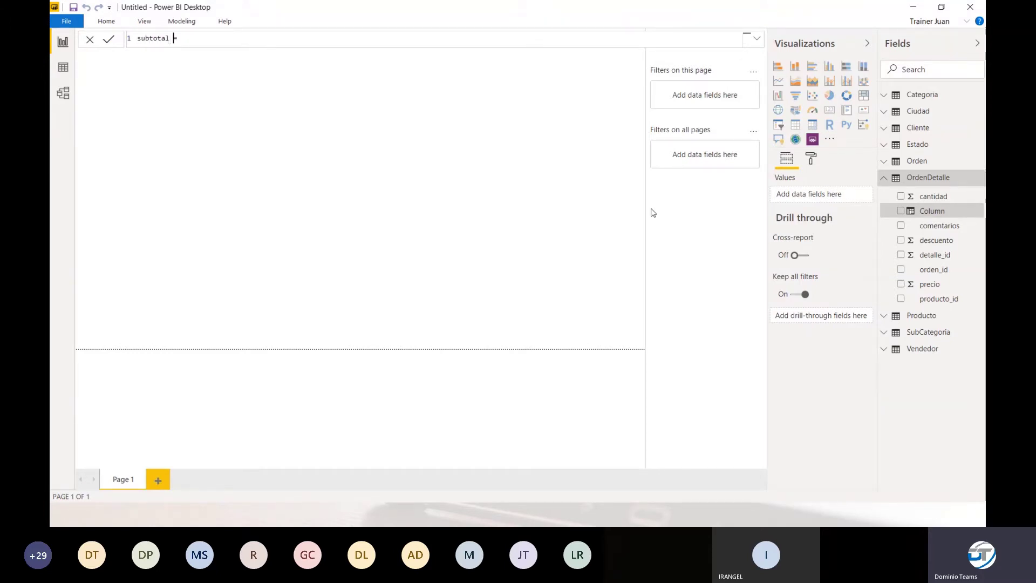
{"action": "key", "text": "End"}
{"action": "type", "text": "OrdenDetalle[precio] "}
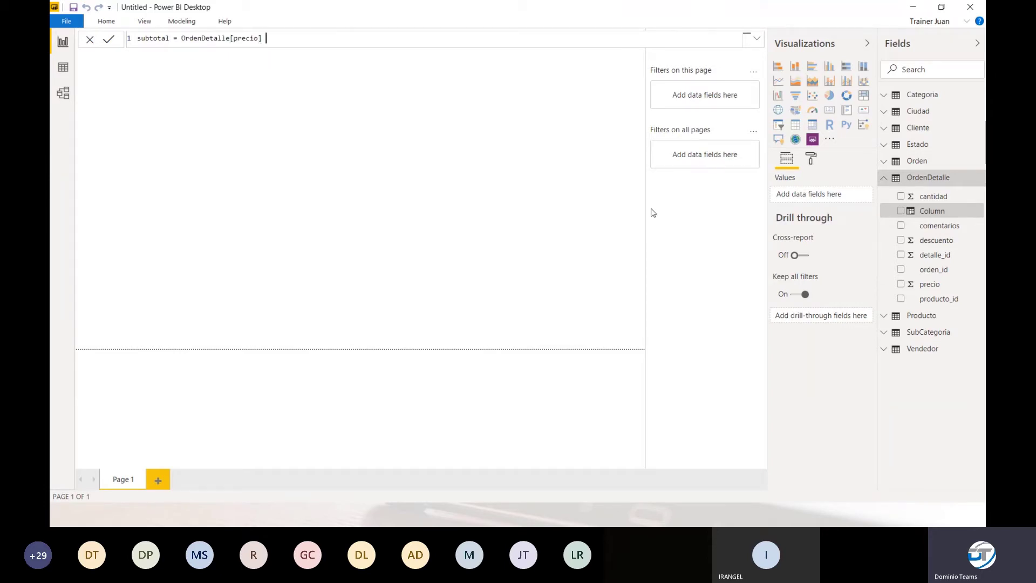
{"action": "type", "text": "* OrdenDetalle[cantidad]"}
{"action": "key", "text": "Return"}
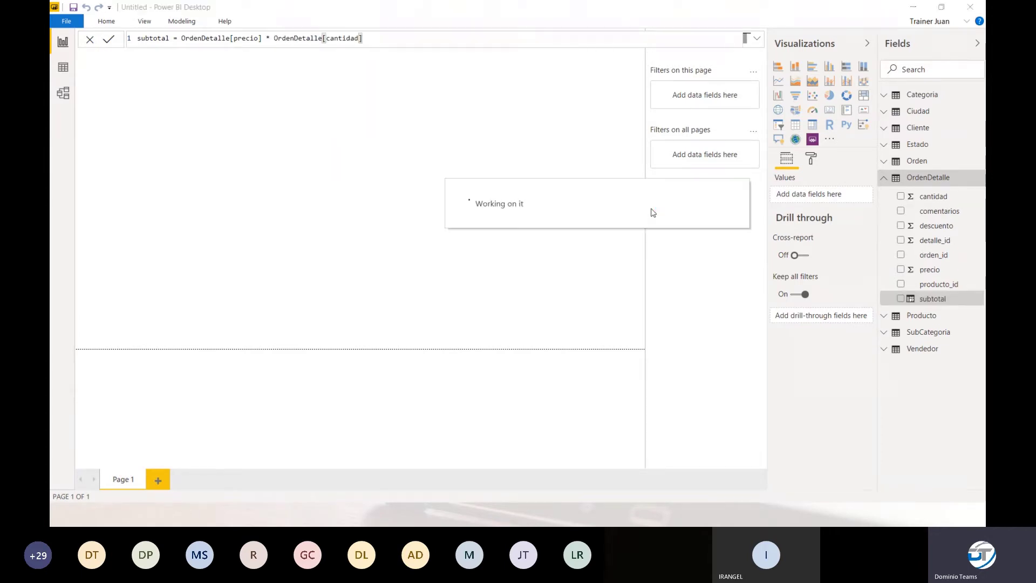
Step: Dismiss the error dialog and check the subtotal column against precio and cantidad in the OrdenDetalle data
{"action": "left_click", "coordinate": [63, 69]}
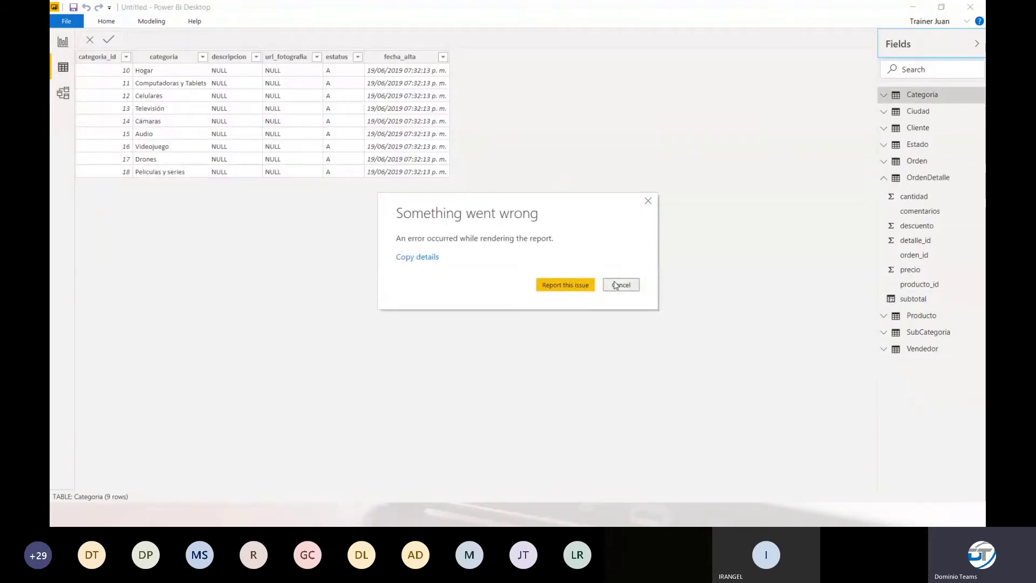
{"action": "left_click", "coordinate": [616, 286]}
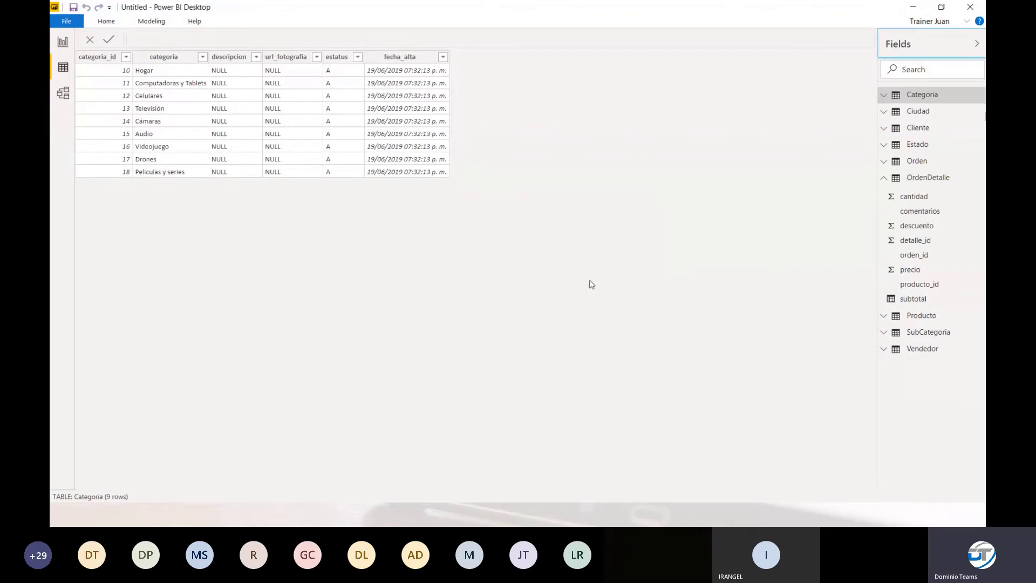
{"action": "left_click", "coordinate": [915, 178]}
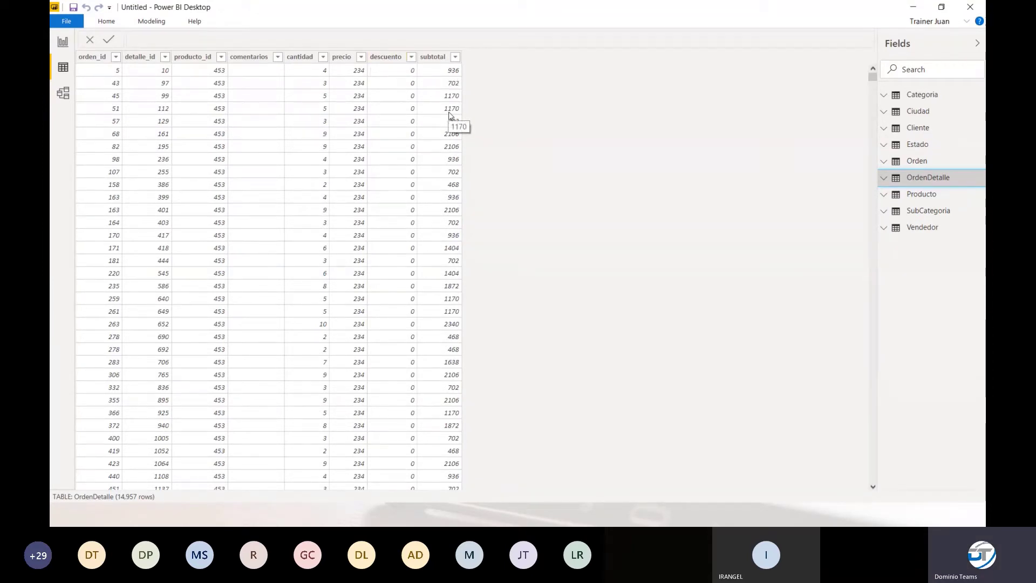
{"action": "left_click", "coordinate": [349, 79]}
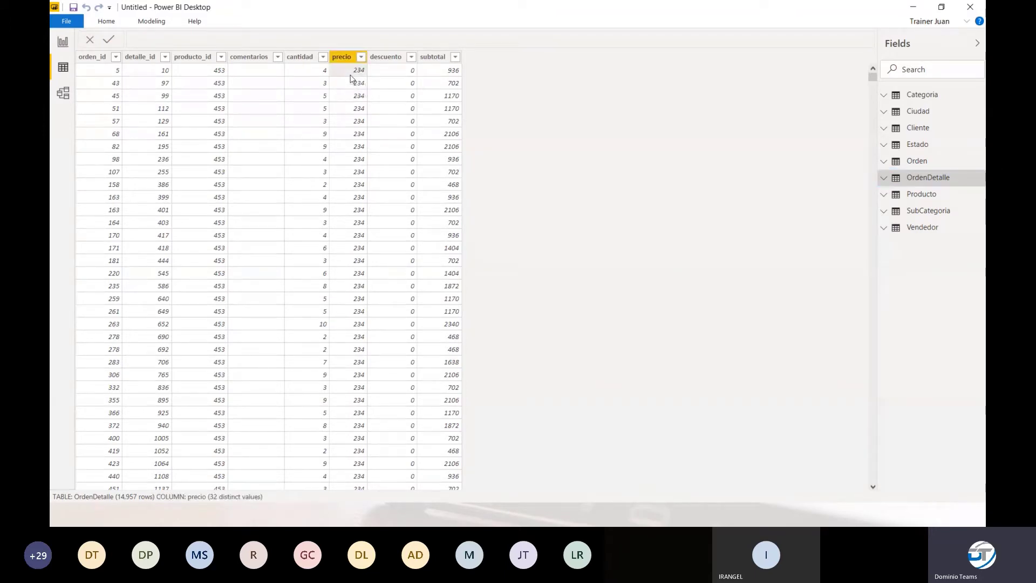
{"action": "left_click", "coordinate": [323, 78]}
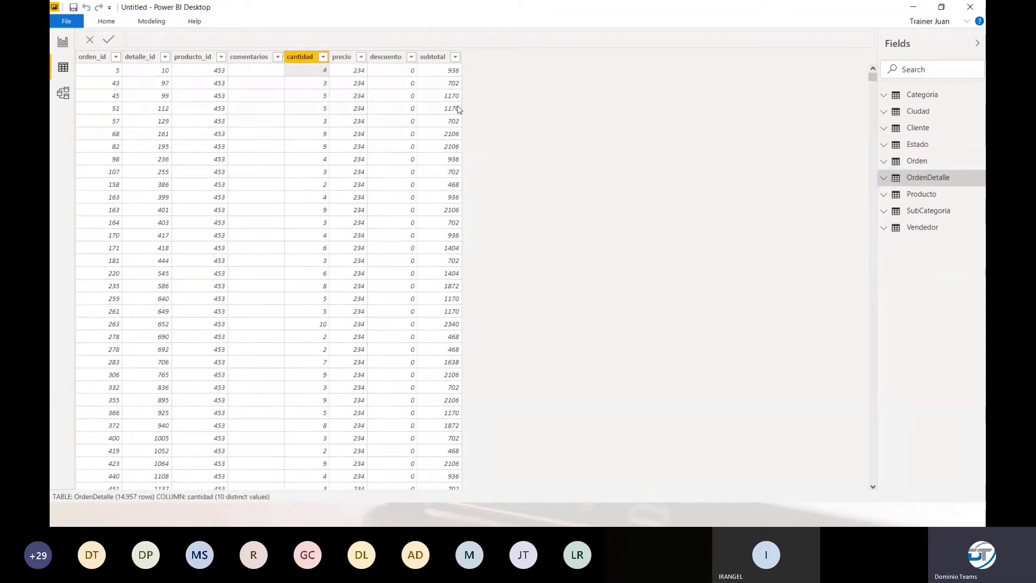
Step: Add a table visual to report Page 1 and use the categoria field of the Categoria table as its value
{"action": "left_click", "coordinate": [62, 42]}
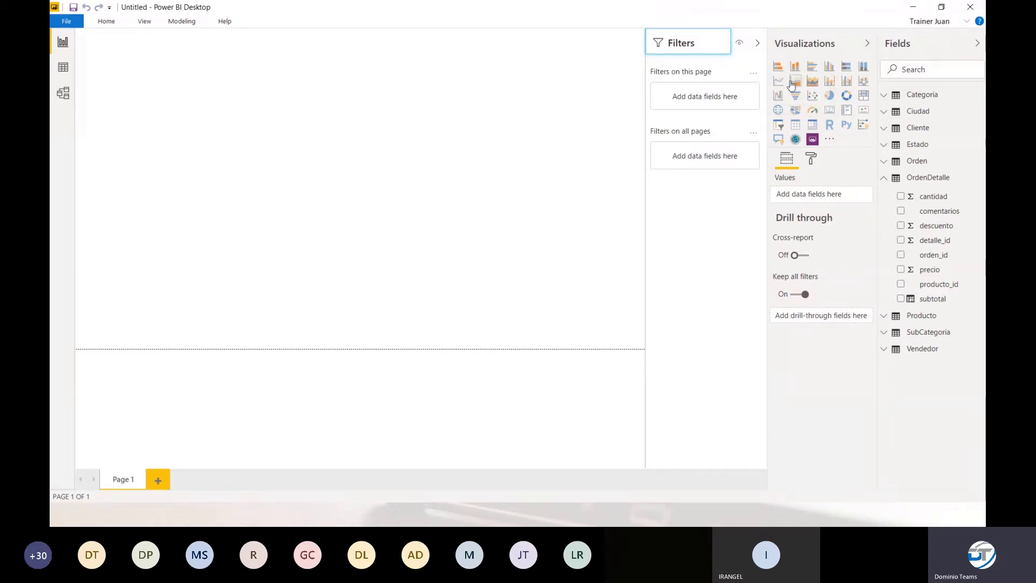
{"action": "left_click", "coordinate": [795, 125]}
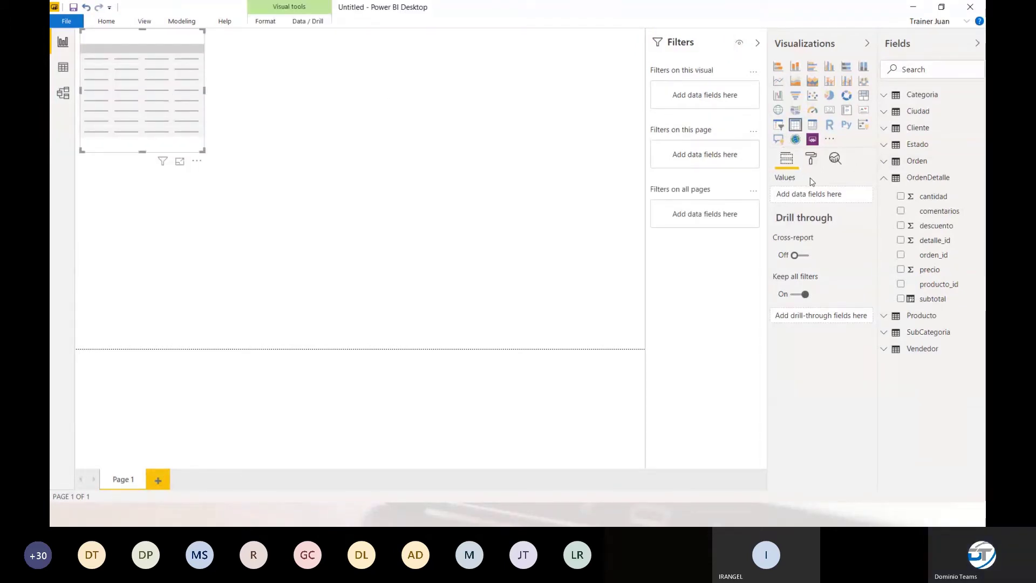
{"action": "left_click", "coordinate": [810, 158]}
{"action": "left_click", "coordinate": [786, 158]}
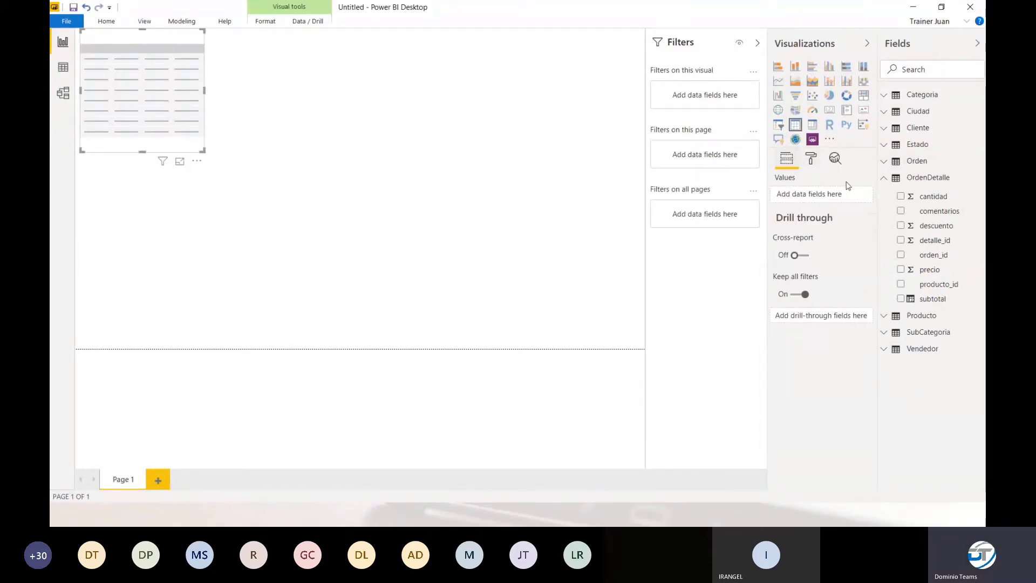
{"action": "left_click", "coordinate": [884, 178]}
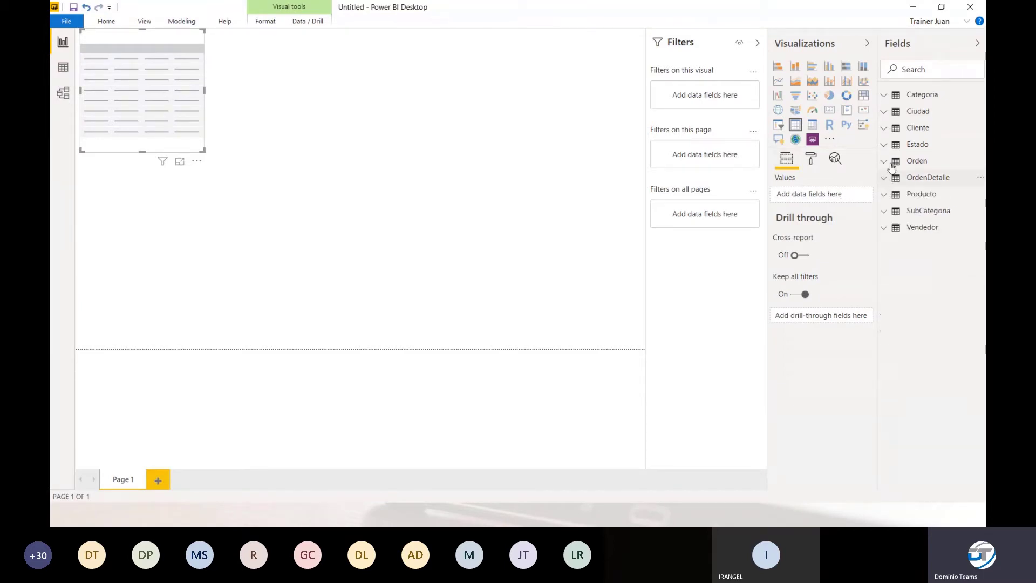
{"action": "left_click", "coordinate": [883, 95]}
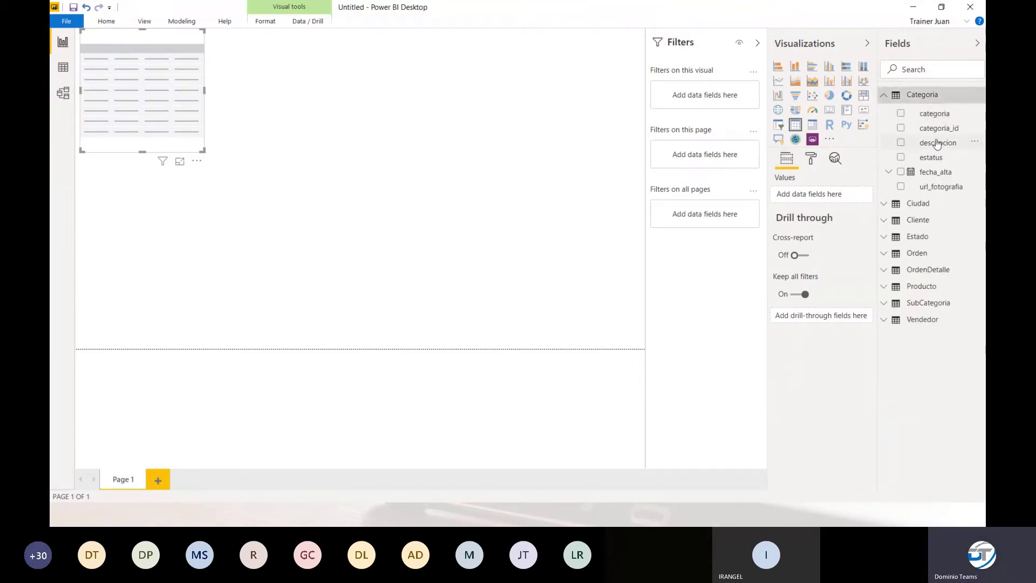
{"action": "left_click_drag", "start_coordinate": [934, 113], "coordinate": [832, 188]}
{"action": "left_click_drag", "start_coordinate": [824, 196], "coordinate": [825, 197]}
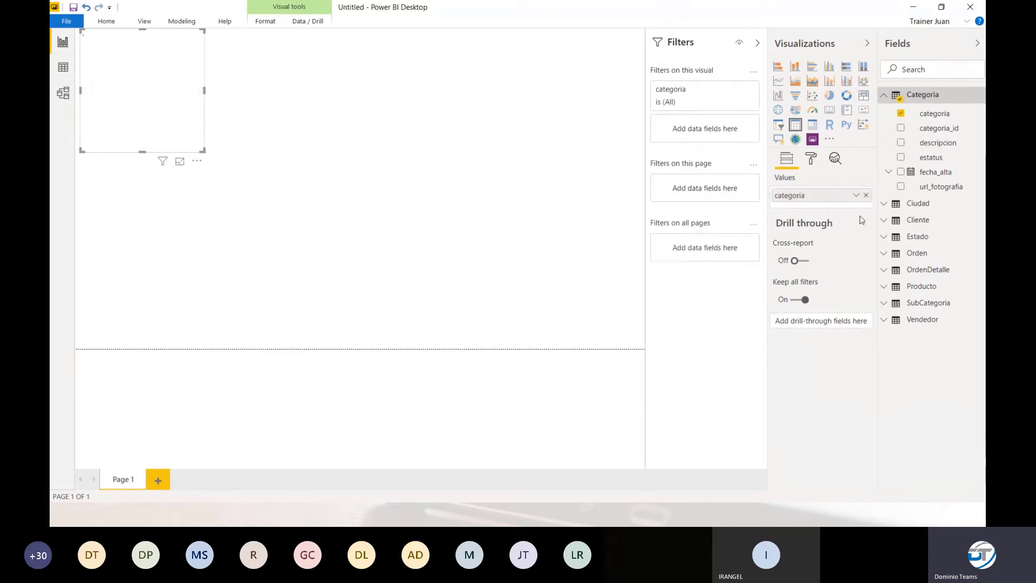
Step: Add the subtotal field of OrdenDetalle to the table visual's values and enlarge the visual
{"action": "left_click", "coordinate": [884, 270]}
{"action": "left_click_drag", "start_coordinate": [933, 396], "coordinate": [822, 208]}
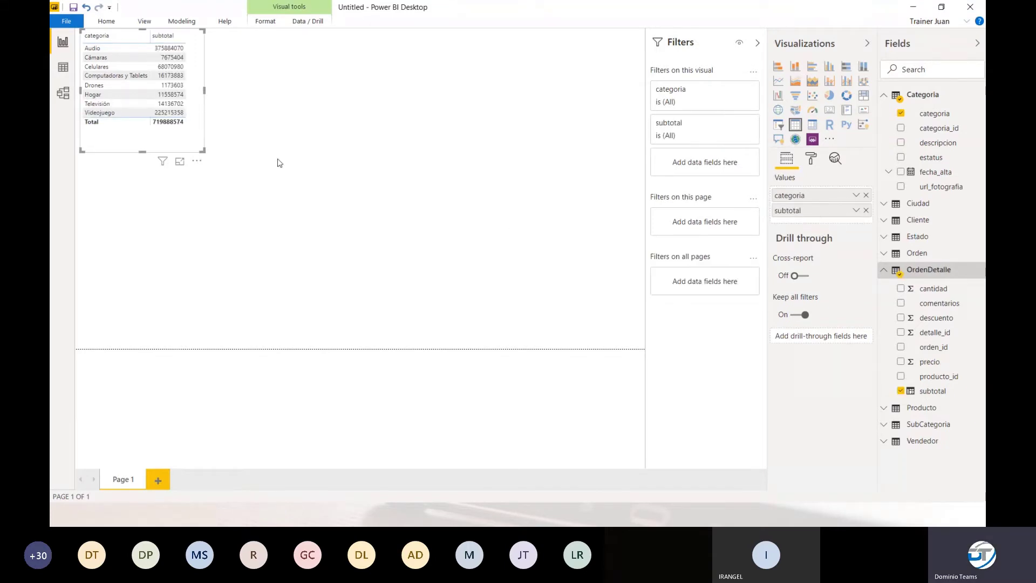
{"action": "left_click_drag", "start_coordinate": [204, 149], "coordinate": [265, 190]}
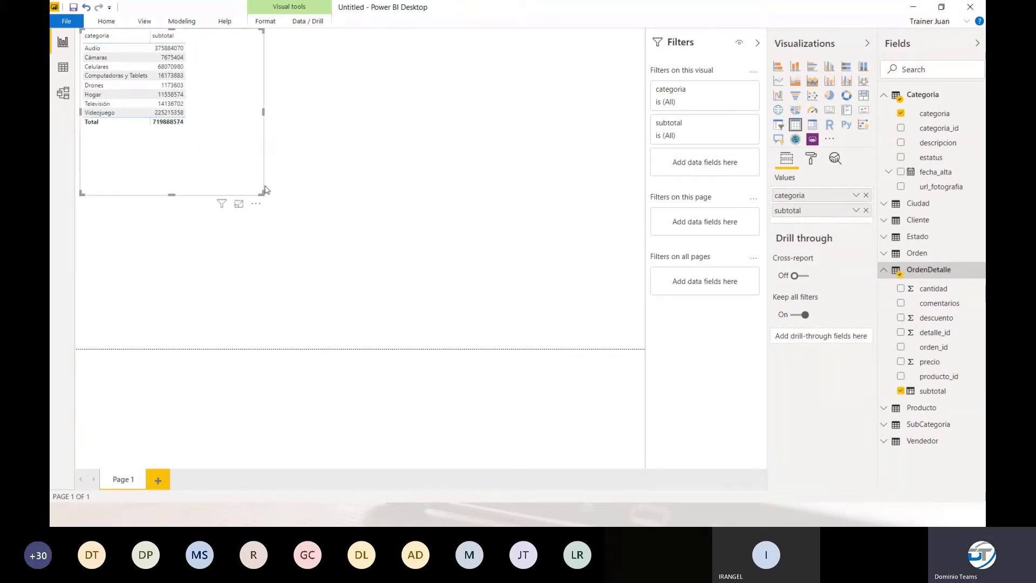
Step: Apply the Alternating rows style to the categoria and subtotal table visual
{"action": "left_click", "coordinate": [809, 162]}
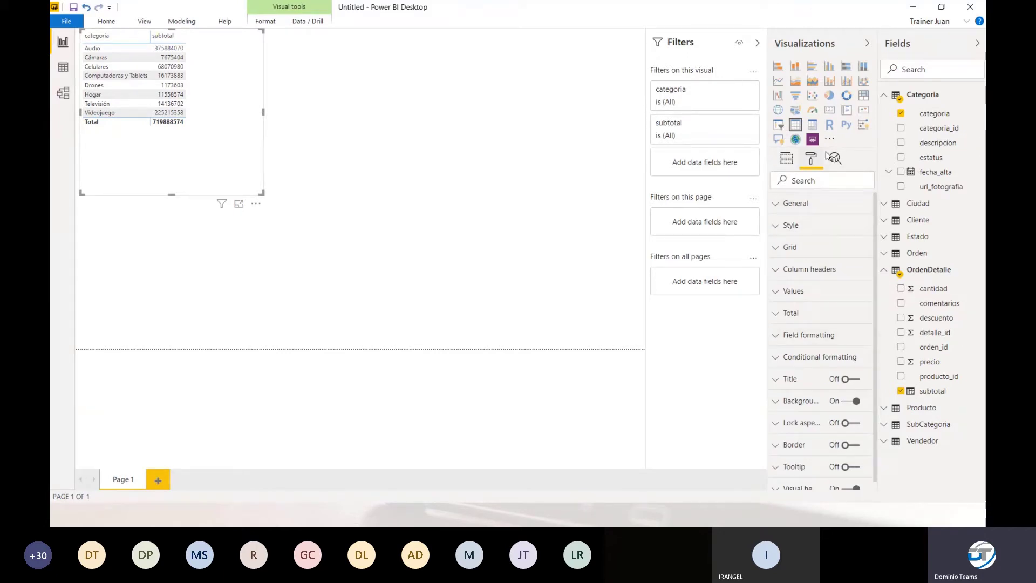
{"action": "left_click", "coordinate": [793, 203]}
{"action": "left_click", "coordinate": [793, 203]}
{"action": "left_click", "coordinate": [797, 226]}
{"action": "left_click", "coordinate": [829, 262]}
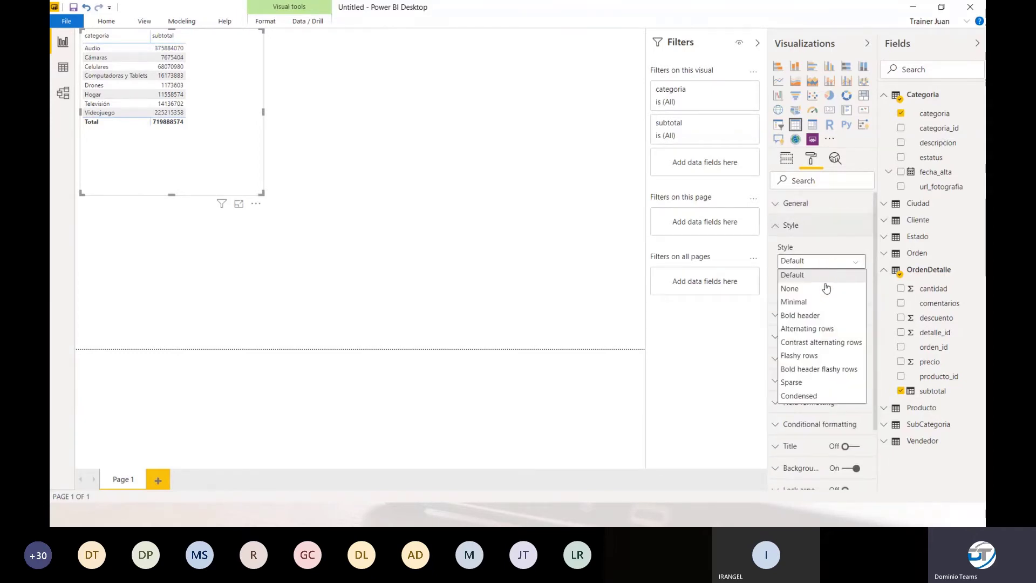
{"action": "left_click", "coordinate": [809, 329]}
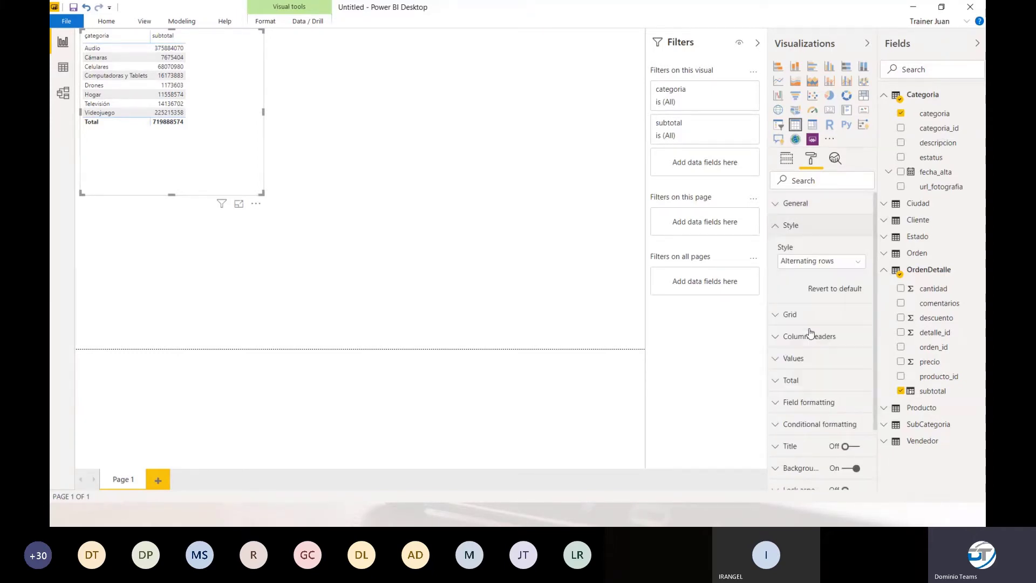
Step: Set the table visual's grid text size to 12 pt and shrink the visual to fit its contents more closely
{"action": "left_click", "coordinate": [795, 203]}
{"action": "scroll", "coordinate": [814, 410], "scroll_direction": "down", "scroll_amount": 5}
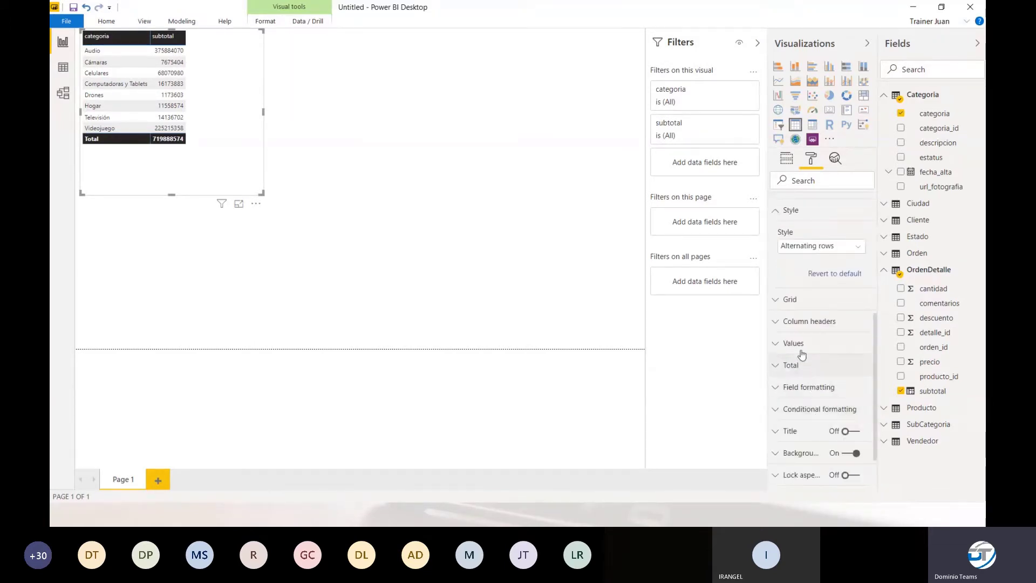
{"action": "left_click", "coordinate": [801, 301]}
{"action": "scroll", "coordinate": [841, 389], "scroll_direction": "down", "scroll_amount": 3}
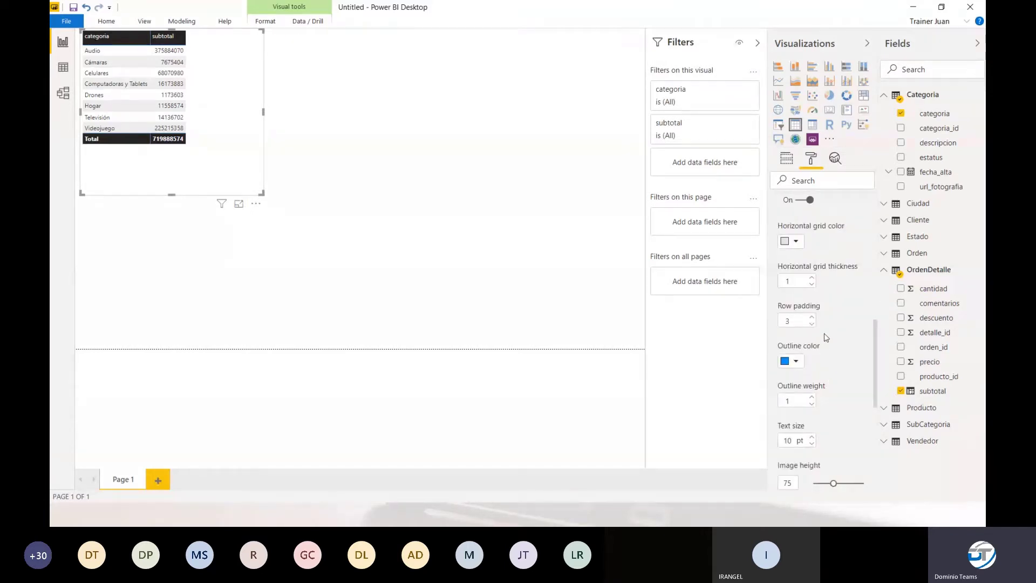
{"action": "scroll", "coordinate": [817, 388], "scroll_direction": "down", "scroll_amount": 3}
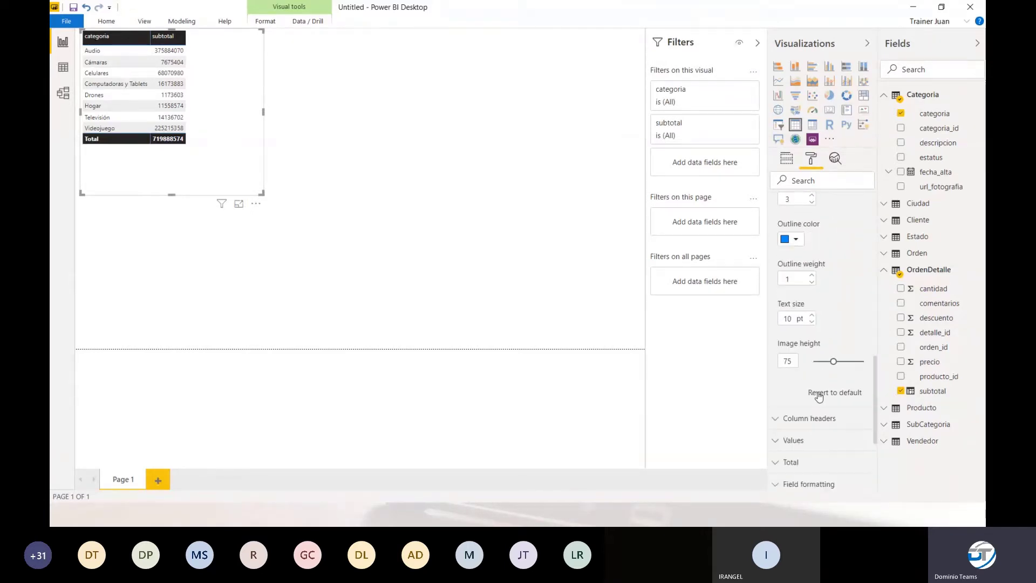
{"action": "scroll", "coordinate": [818, 397], "scroll_direction": "up", "scroll_amount": 3}
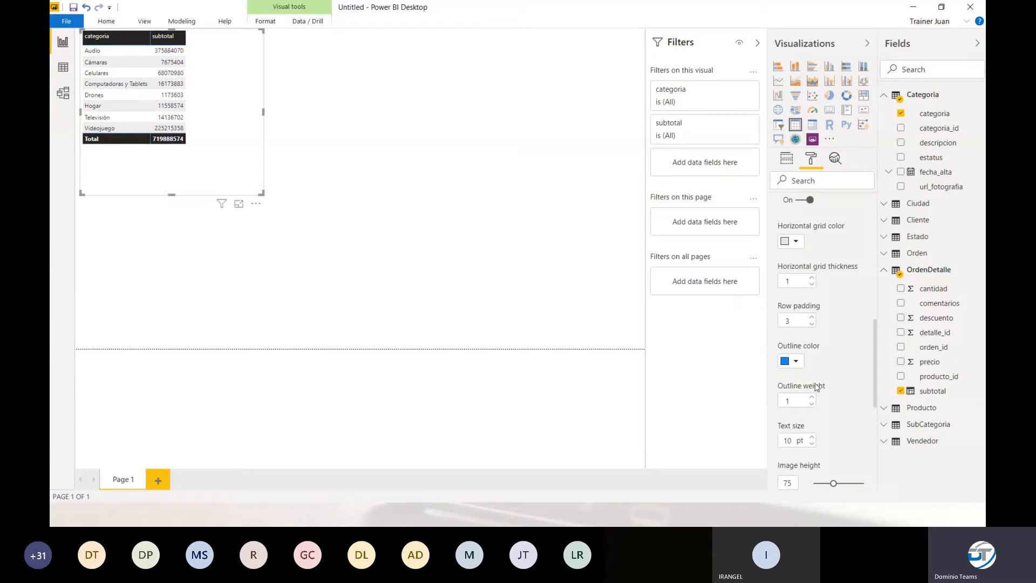
{"action": "scroll", "coordinate": [815, 387], "scroll_direction": "up", "scroll_amount": 3}
{"action": "scroll", "coordinate": [816, 387], "scroll_direction": "down", "scroll_amount": 3}
{"action": "scroll", "coordinate": [816, 388], "scroll_direction": "down", "scroll_amount": 3}
{"action": "left_click", "coordinate": [812, 316]}
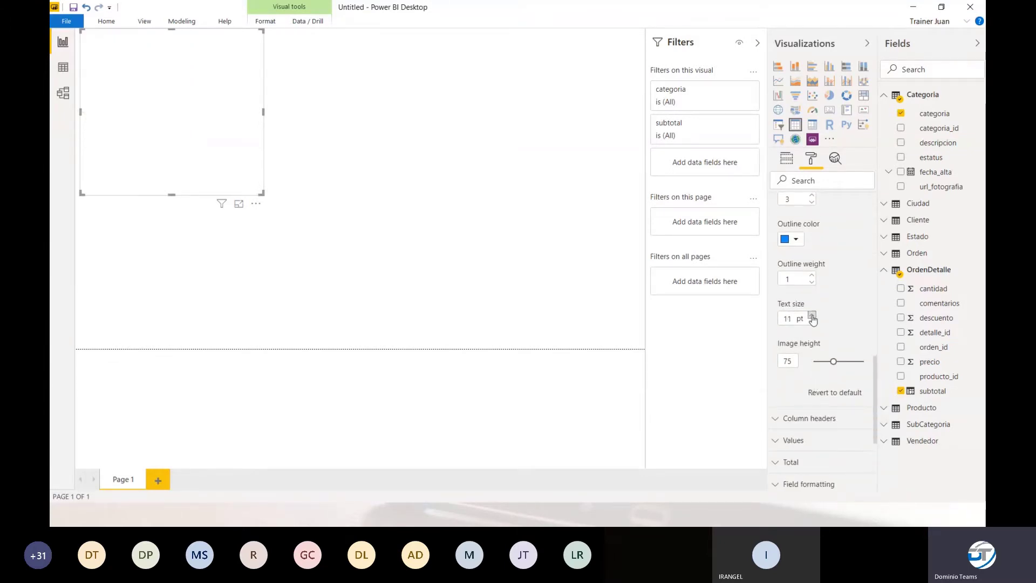
{"action": "left_click", "coordinate": [812, 316]}
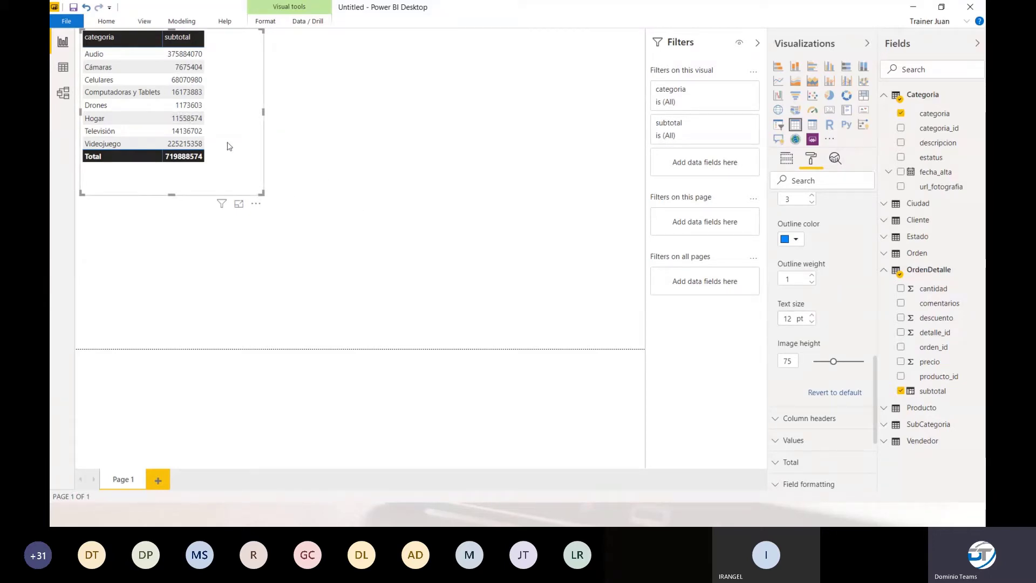
{"action": "left_click_drag", "start_coordinate": [262, 193], "coordinate": [239, 193]}
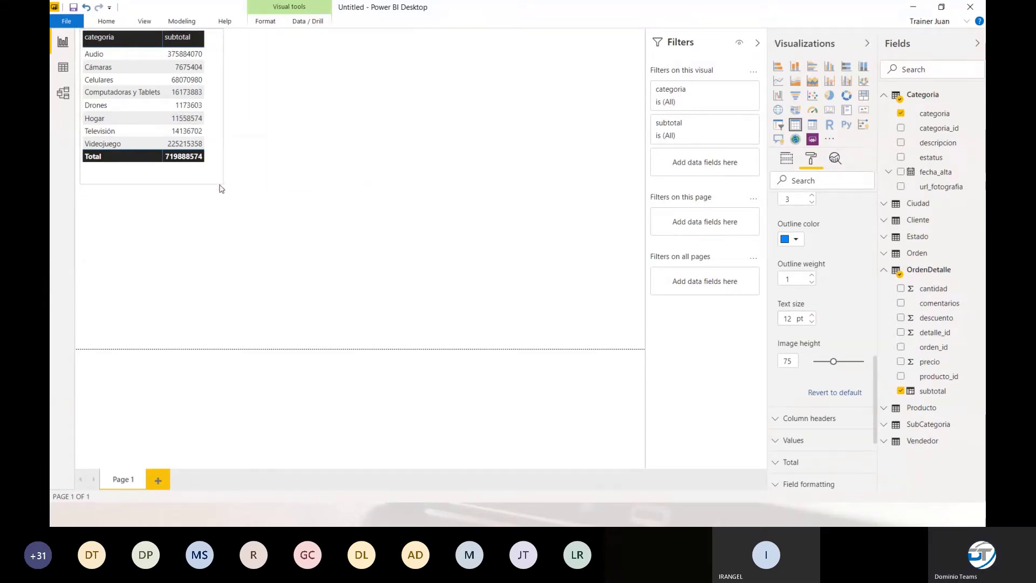
{"action": "left_click", "coordinate": [331, 138]}
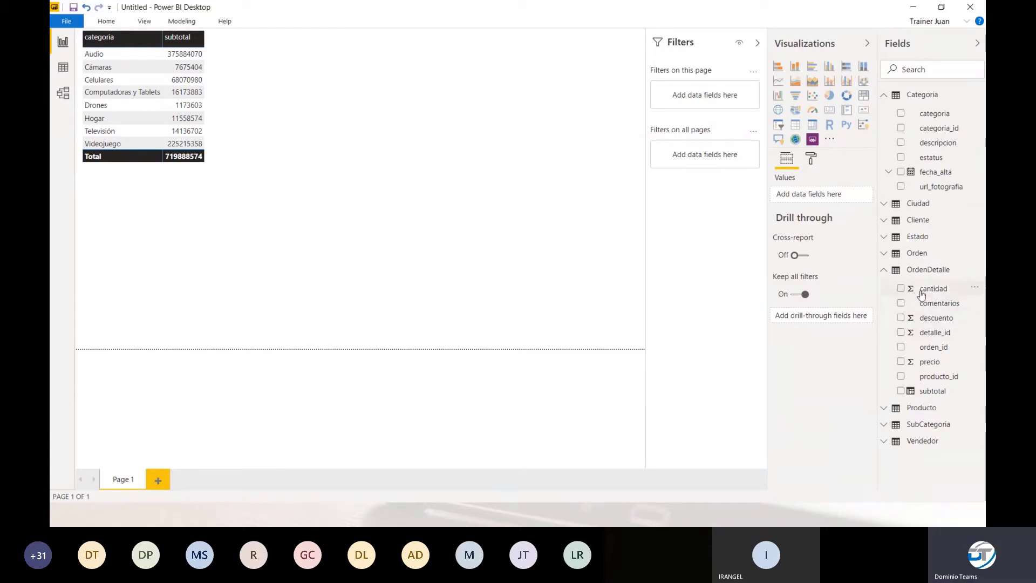
Step: Examine the model relationships linking Categoria through SubCategoria and Producto to OrdenDetalle, and return to the report page
{"action": "left_click", "coordinate": [60, 101]}
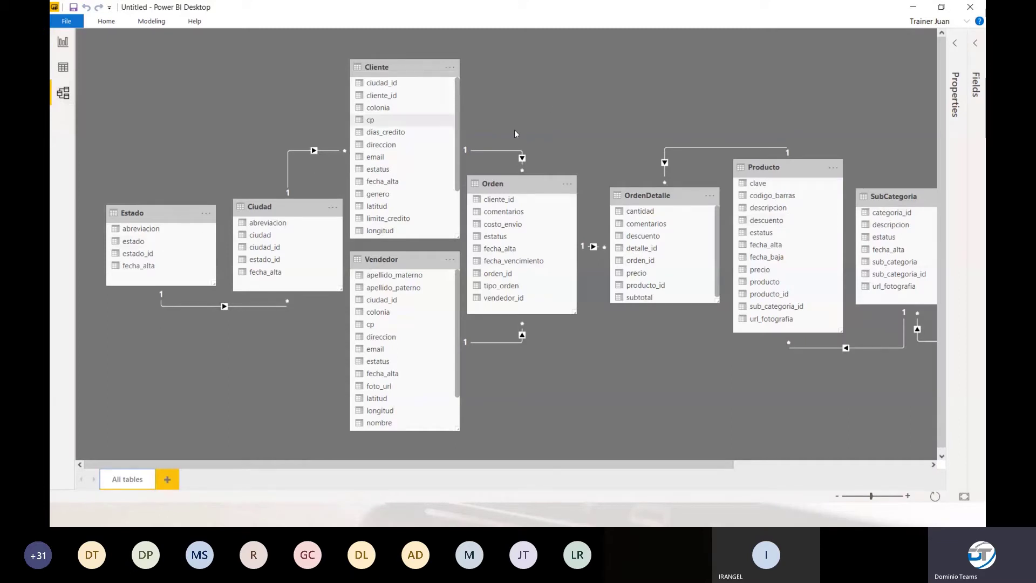
{"action": "left_click_drag", "start_coordinate": [714, 465], "coordinate": [854, 469]}
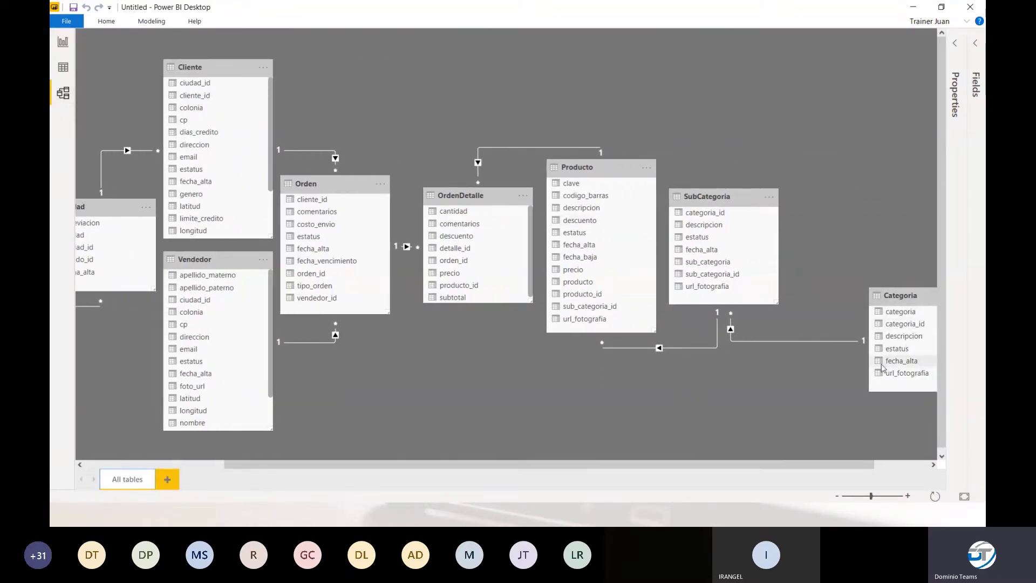
{"action": "left_click_drag", "start_coordinate": [793, 462], "coordinate": [817, 478]}
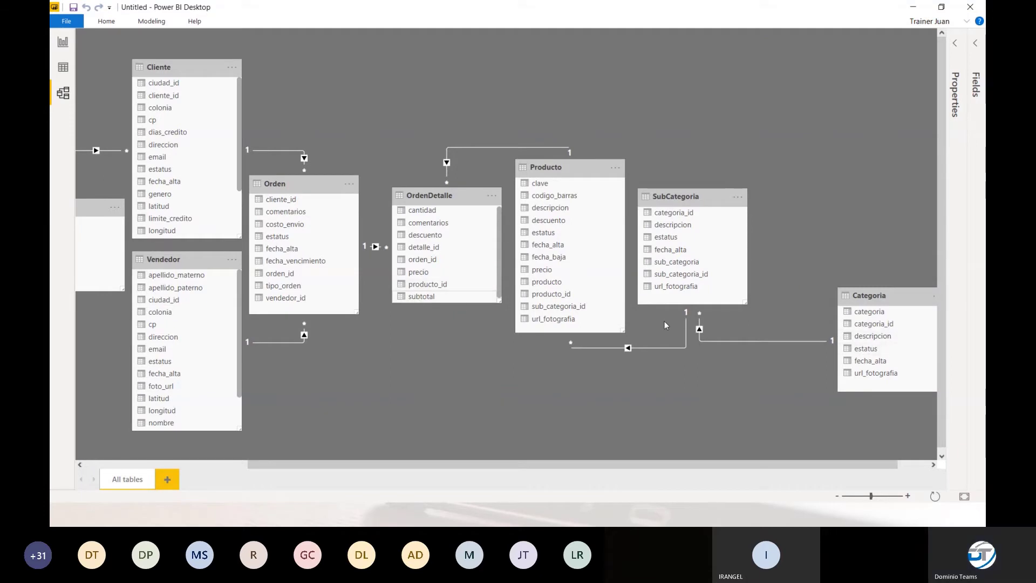
{"action": "left_click", "coordinate": [63, 42]}
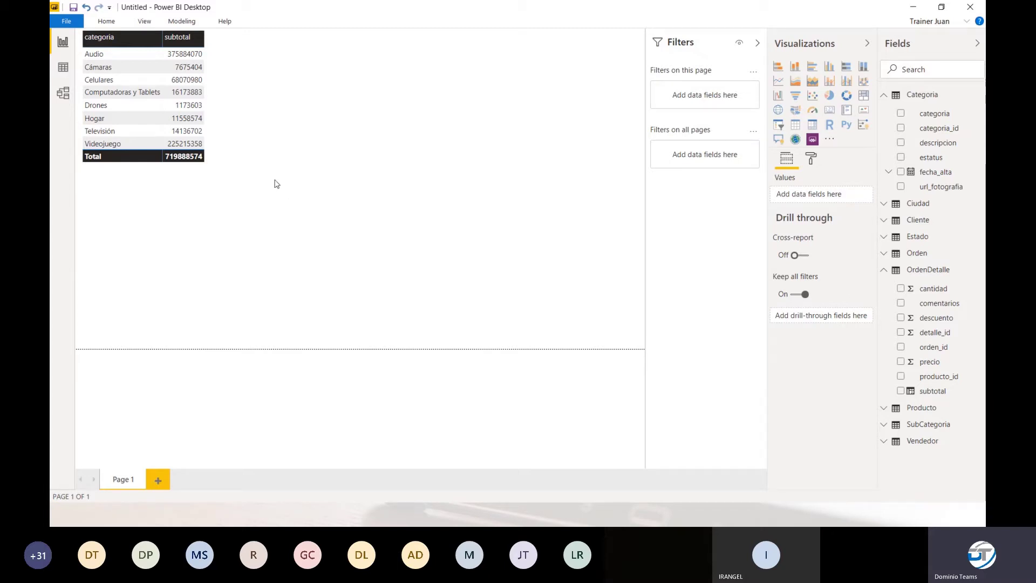
Step: Format the subtotal field of OrdenDetalle as Currency general
{"action": "left_click", "coordinate": [216, 135]}
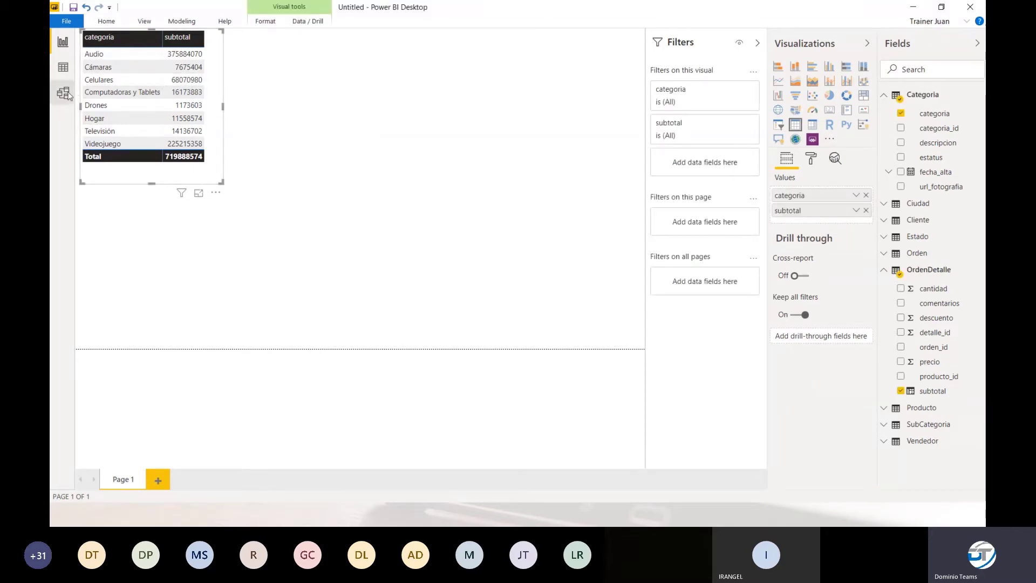
{"action": "left_click", "coordinate": [932, 391]}
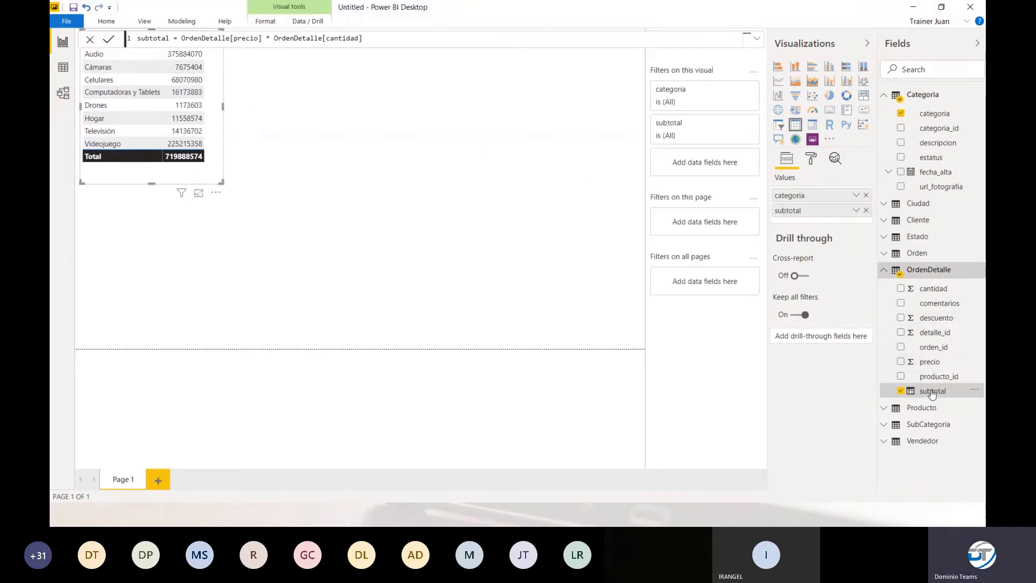
{"action": "left_click", "coordinate": [181, 22]}
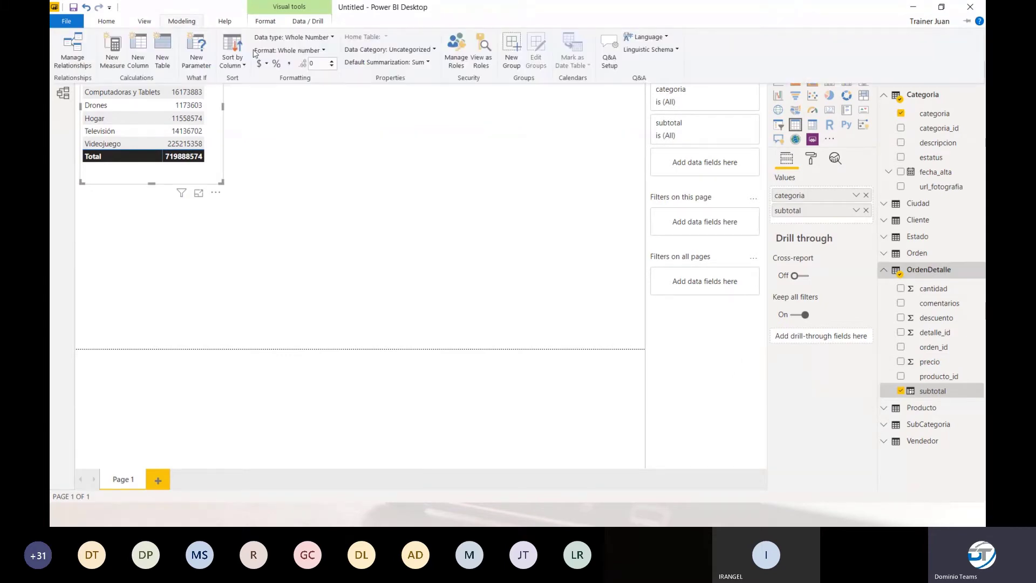
{"action": "left_click", "coordinate": [258, 66]}
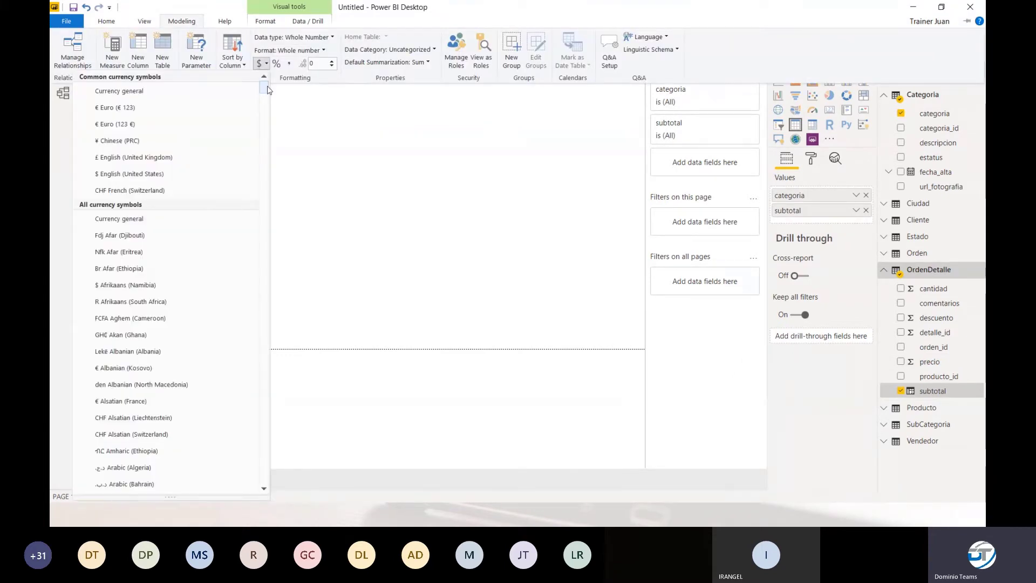
{"action": "left_click", "coordinate": [161, 91]}
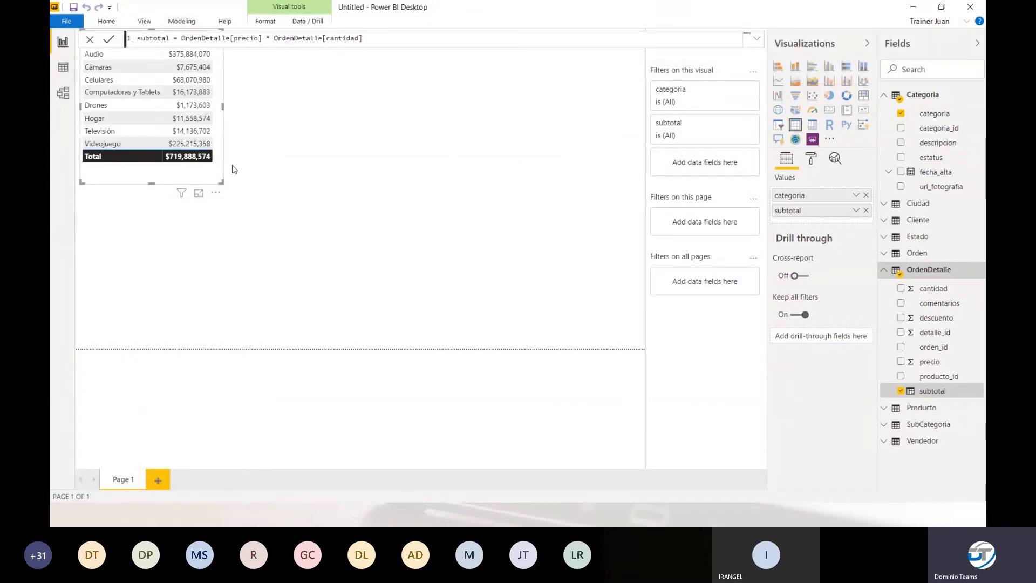
Step: Enlarge the table visual slightly and move it down to leave free space above it on the page
{"action": "mouse_move", "coordinate": [222, 182]}
{"action": "left_mouse_down"}
{"action": "mouse_move", "coordinate": [283, 258]}
{"action": "mouse_move", "coordinate": [224, 190]}
{"action": "left_mouse_up"}
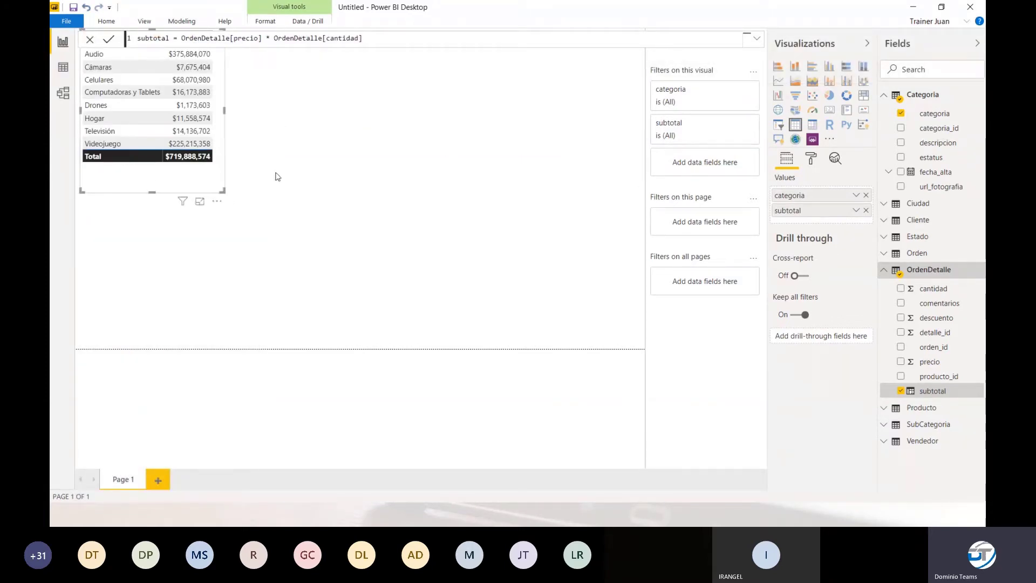
{"action": "left_click", "coordinate": [289, 157]}
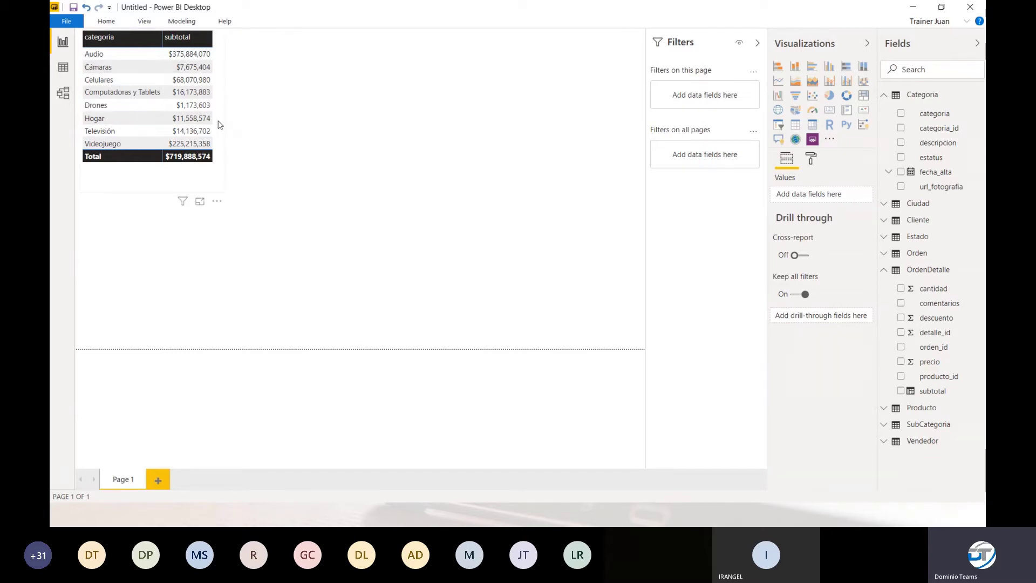
{"action": "left_click_drag", "start_coordinate": [218, 125], "coordinate": [214, 185]}
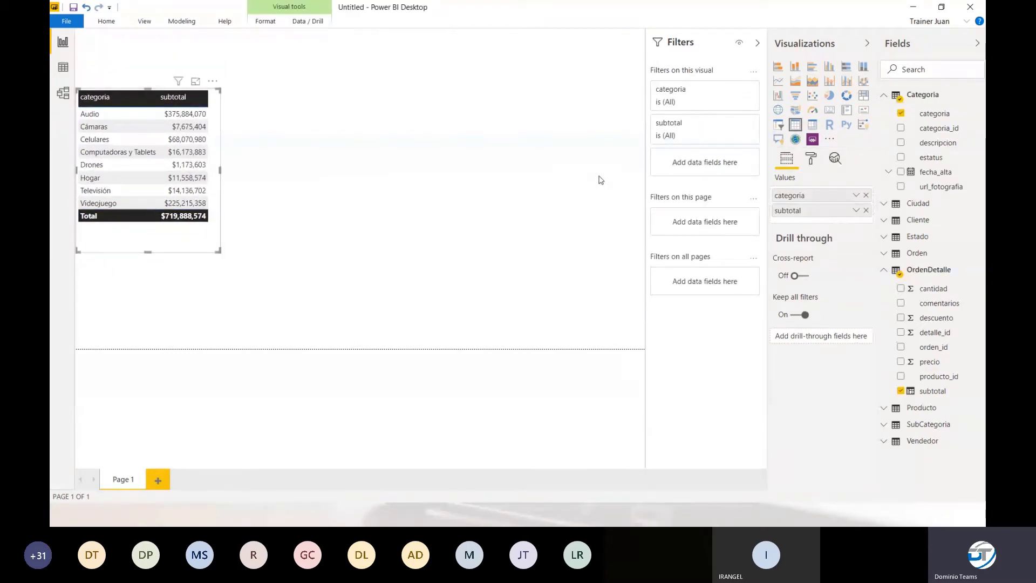
Step: Add a separate pie chart beside the table visual, aligned with its top and sized to about the table's height
{"action": "left_click", "coordinate": [831, 97]}
{"action": "key", "text": "ctrl+z"}
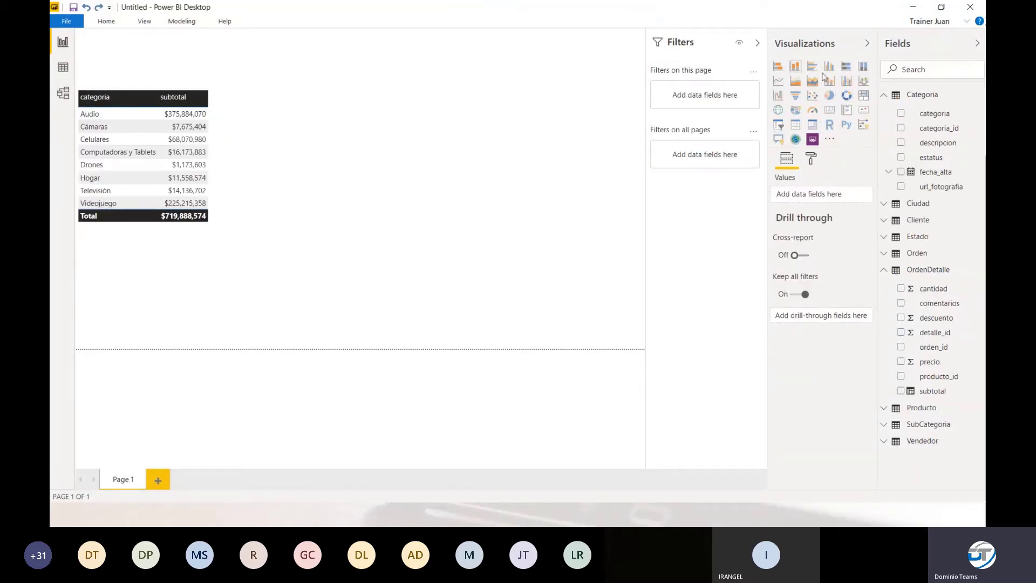
{"action": "left_click", "coordinate": [829, 95]}
{"action": "left_click_drag", "start_coordinate": [219, 283], "coordinate": [310, 121]}
{"action": "left_click_drag", "start_coordinate": [374, 194], "coordinate": [399, 223]}
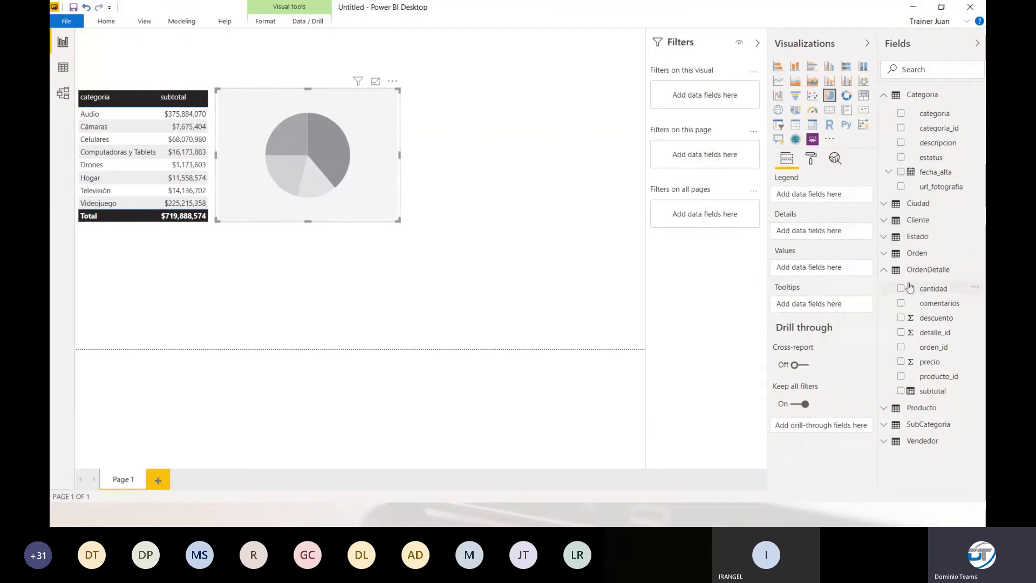
Step: Use the Year of Orden's fecha_alta as the pie chart's legend and OrdenDetalle's subtotal as its values
{"action": "left_click", "coordinate": [885, 253]}
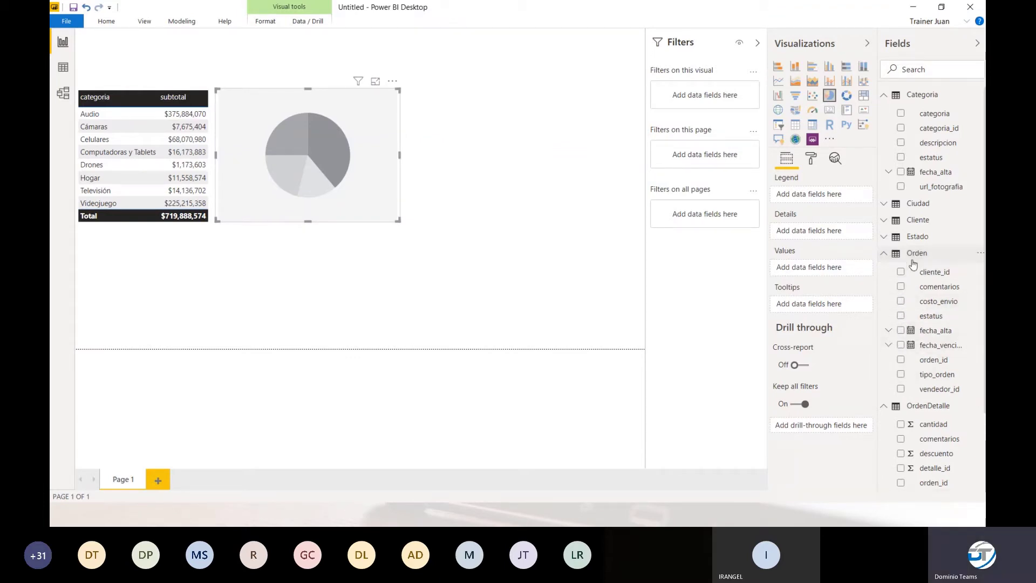
{"action": "left_click", "coordinate": [888, 331]}
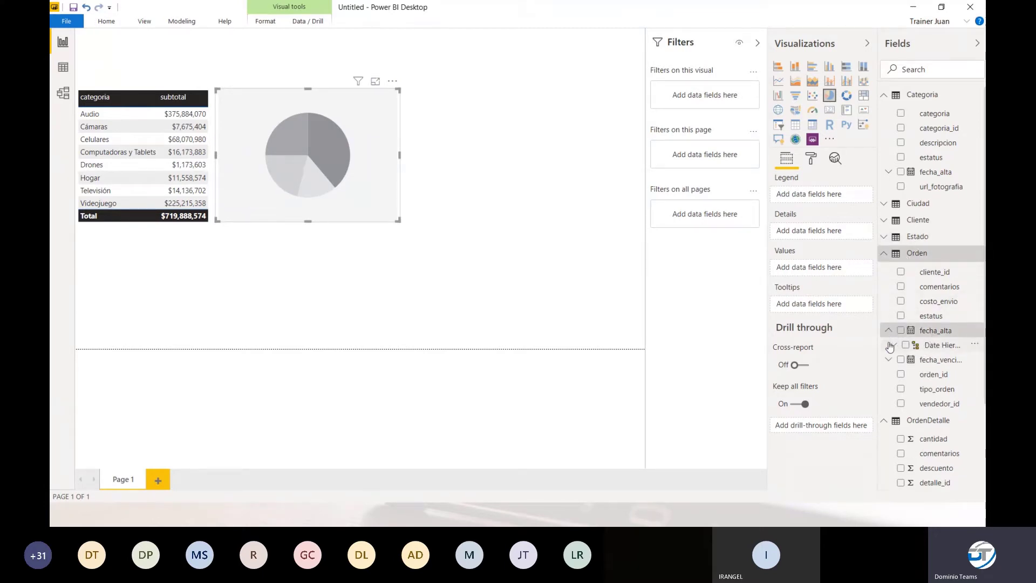
{"action": "left_click", "coordinate": [891, 346]}
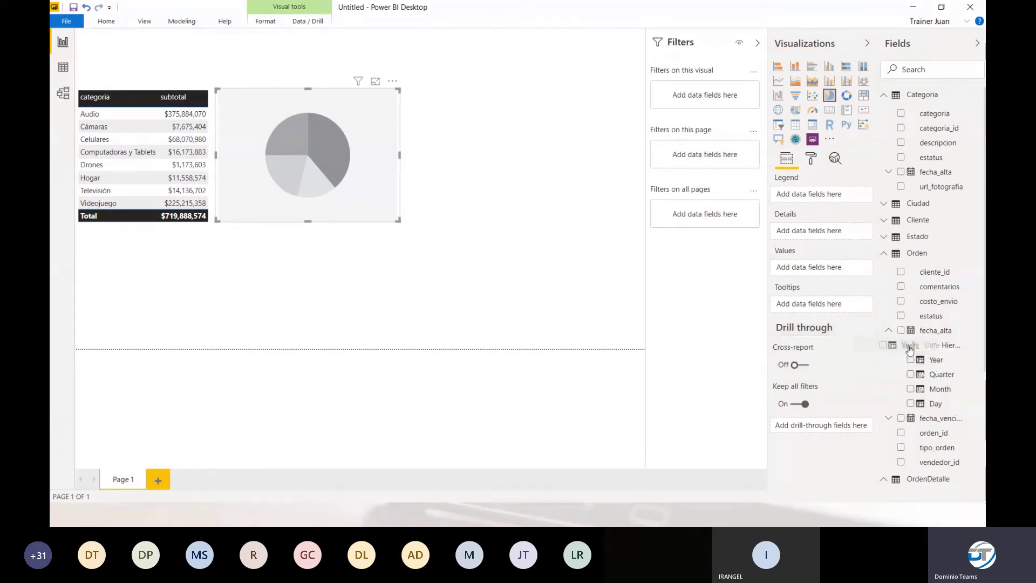
{"action": "left_click_drag", "start_coordinate": [935, 363], "coordinate": [828, 197]}
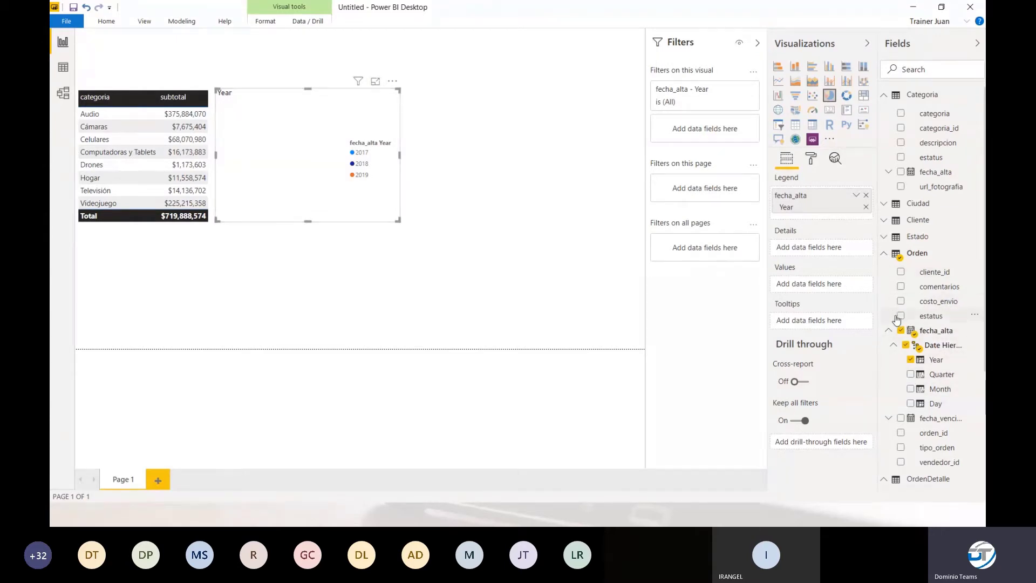
{"action": "left_click", "coordinate": [884, 254]}
{"action": "left_click_drag", "start_coordinate": [932, 391], "coordinate": [829, 286]}
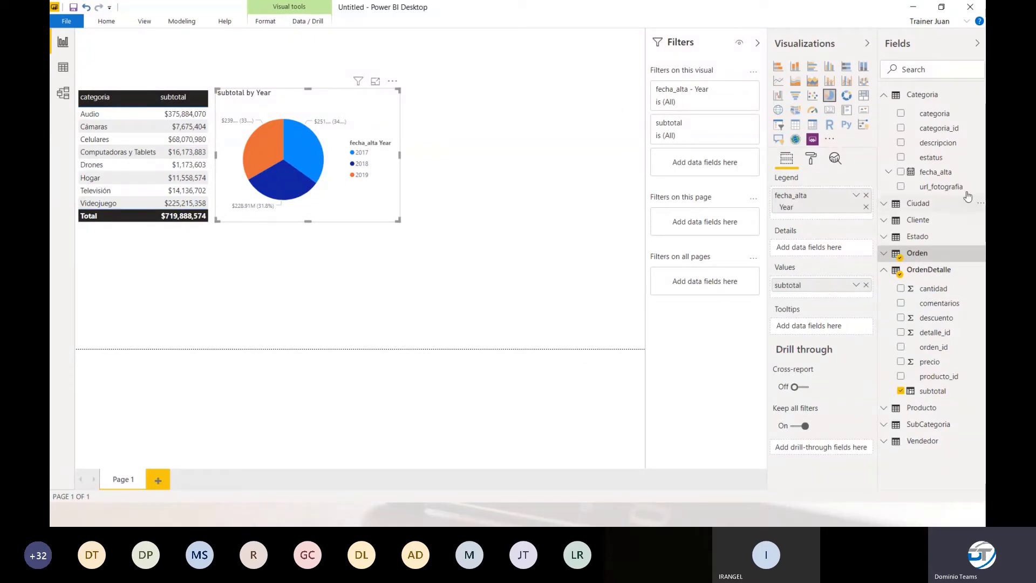
Step: Add a separate empty slicer visual, leaving the pie chart as it is, and place it in the free space above the pie chart
{"action": "left_click", "coordinate": [778, 125]}
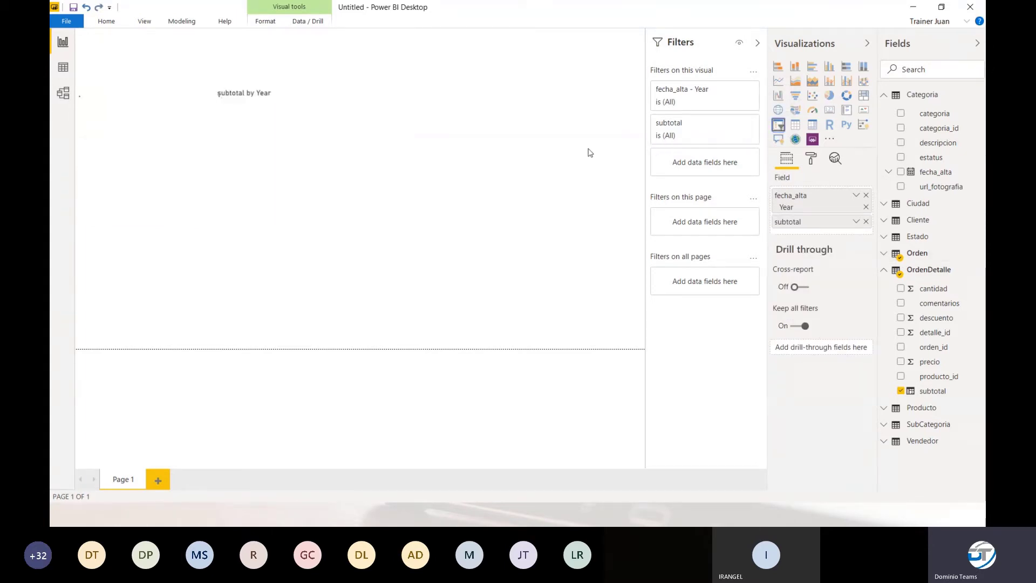
{"action": "key", "text": "ctrl+z"}
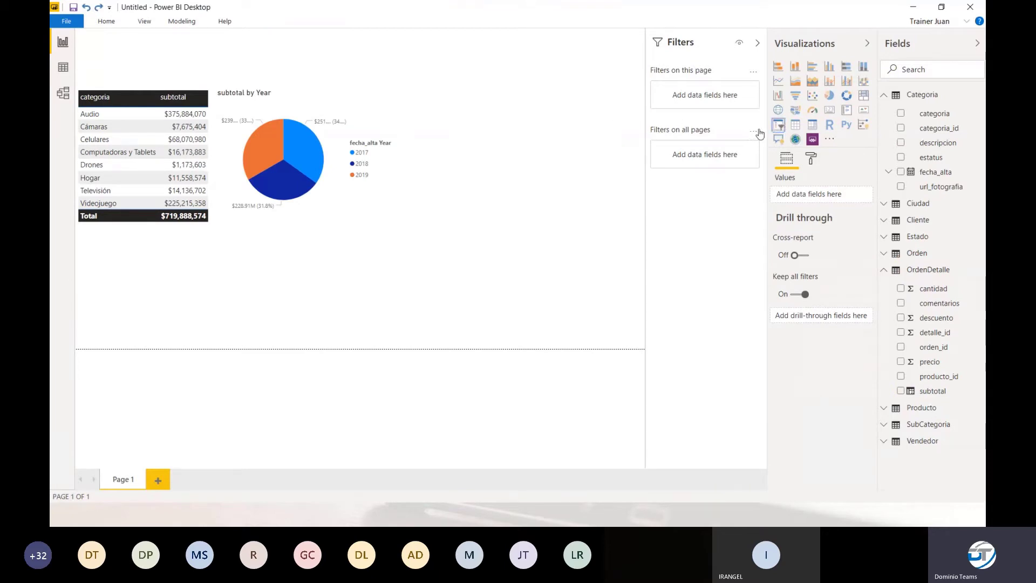
{"action": "left_click", "coordinate": [779, 125]}
{"action": "left_click_drag", "start_coordinate": [129, 335], "coordinate": [258, 75]}
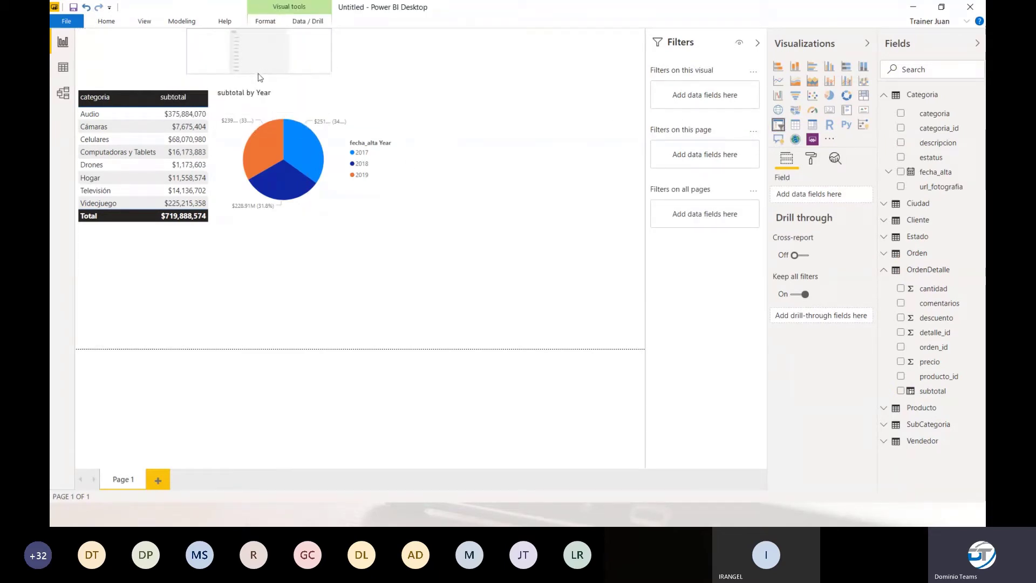
Step: Use the Year of Orden's fecha_alta date hierarchy as the slicer's field
{"action": "left_click", "coordinate": [887, 271]}
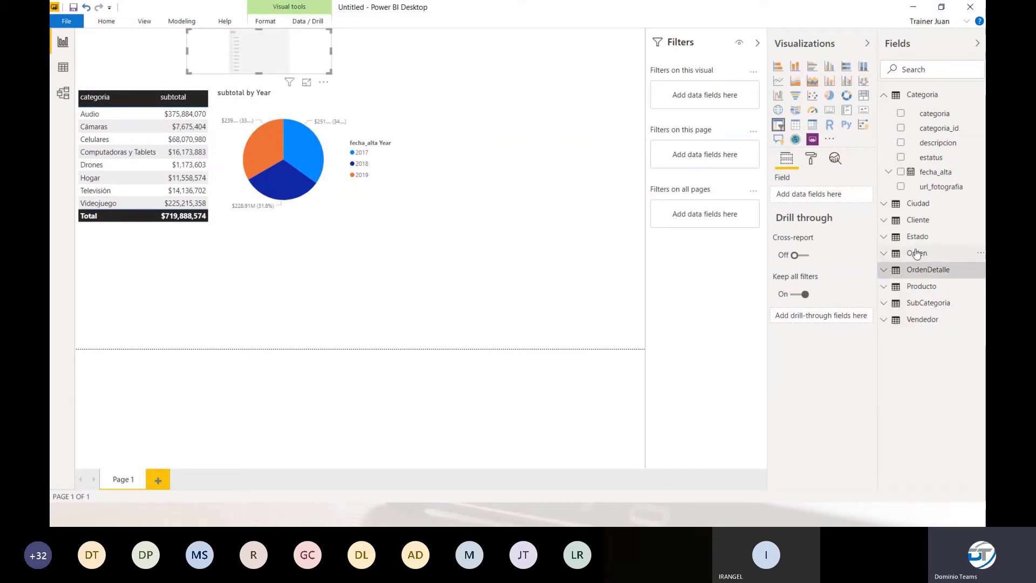
{"action": "left_click", "coordinate": [883, 254]}
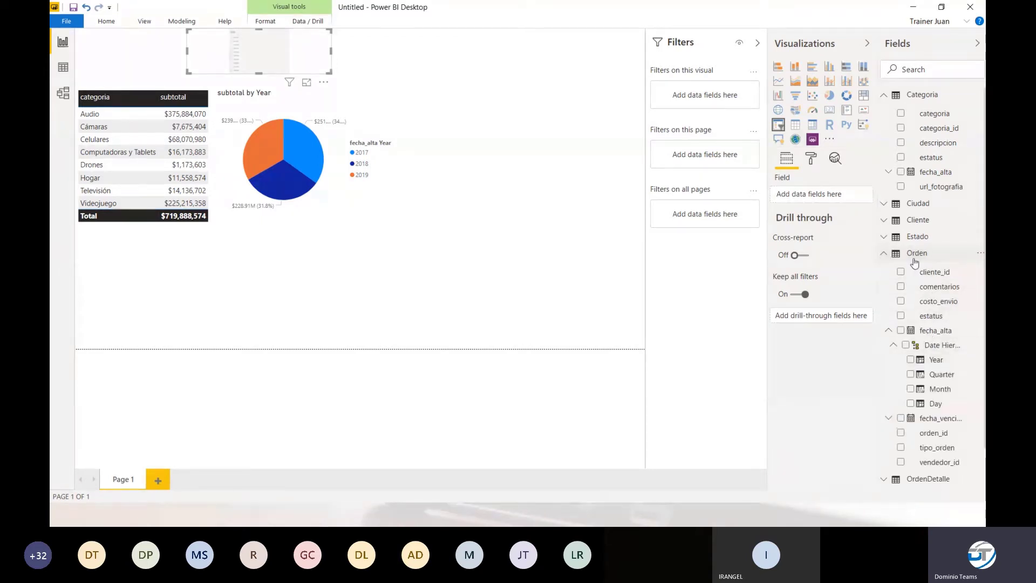
{"action": "left_click_drag", "start_coordinate": [935, 362], "coordinate": [827, 199]}
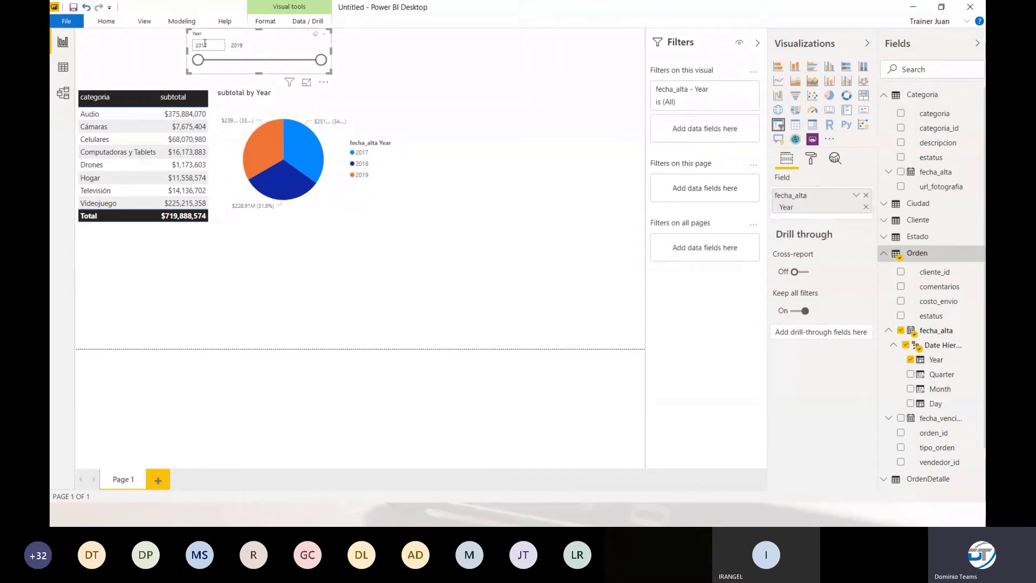
Step: Move the Year slicer to the empty area beside the pie chart and change its type to List
{"action": "left_click_drag", "start_coordinate": [310, 51], "coordinate": [587, 161]}
{"action": "left_click", "coordinate": [587, 152]}
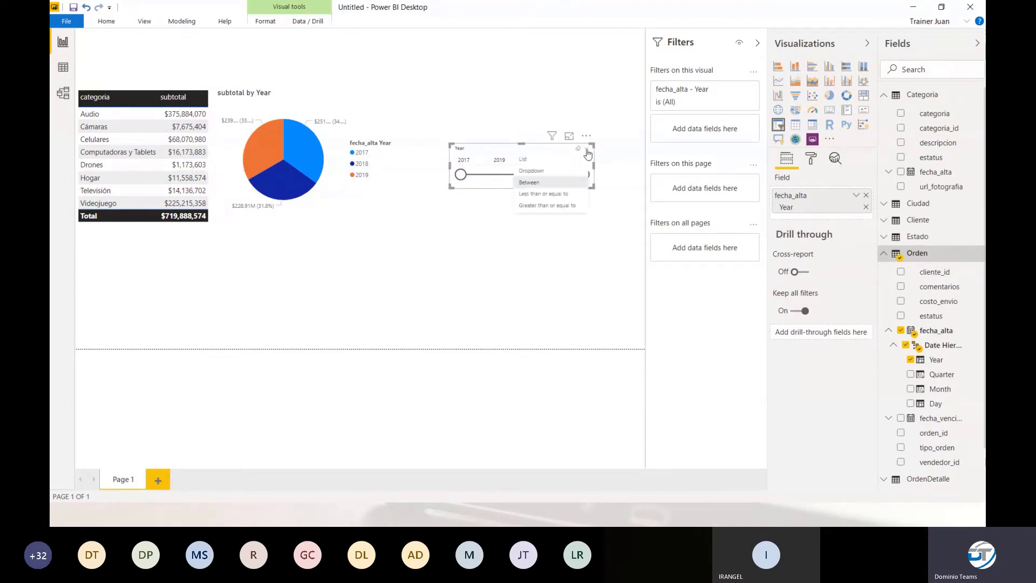
{"action": "left_click", "coordinate": [563, 161]}
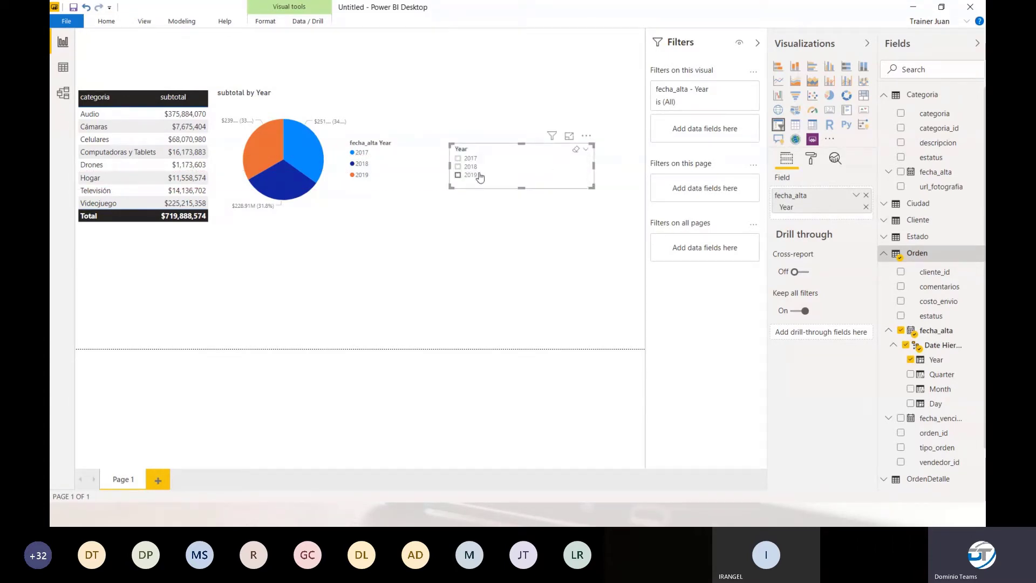
Step: Examine the Year slicer's formatting options for general properties, items and title
{"action": "left_click", "coordinate": [809, 159]}
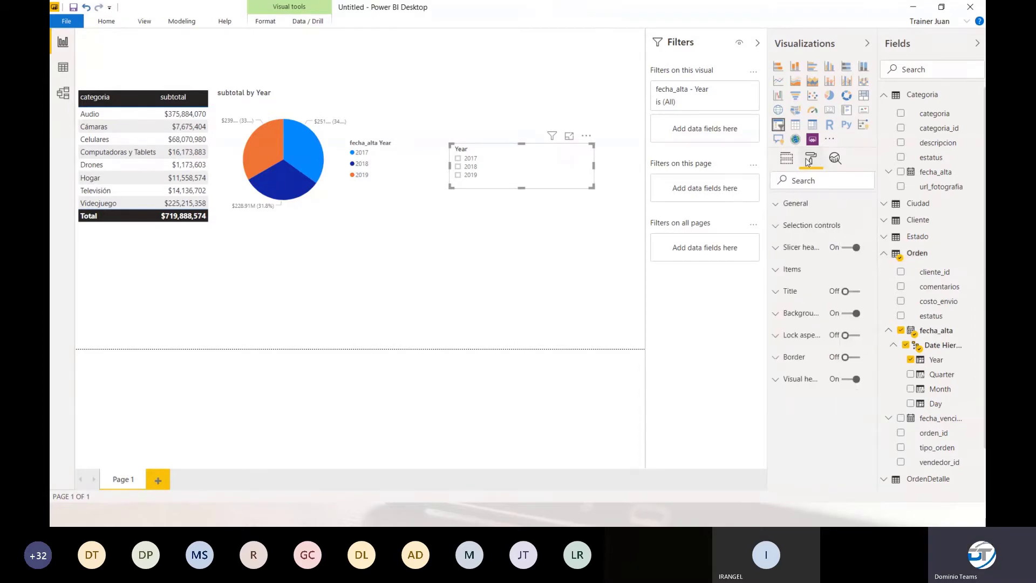
{"action": "left_click", "coordinate": [779, 206]}
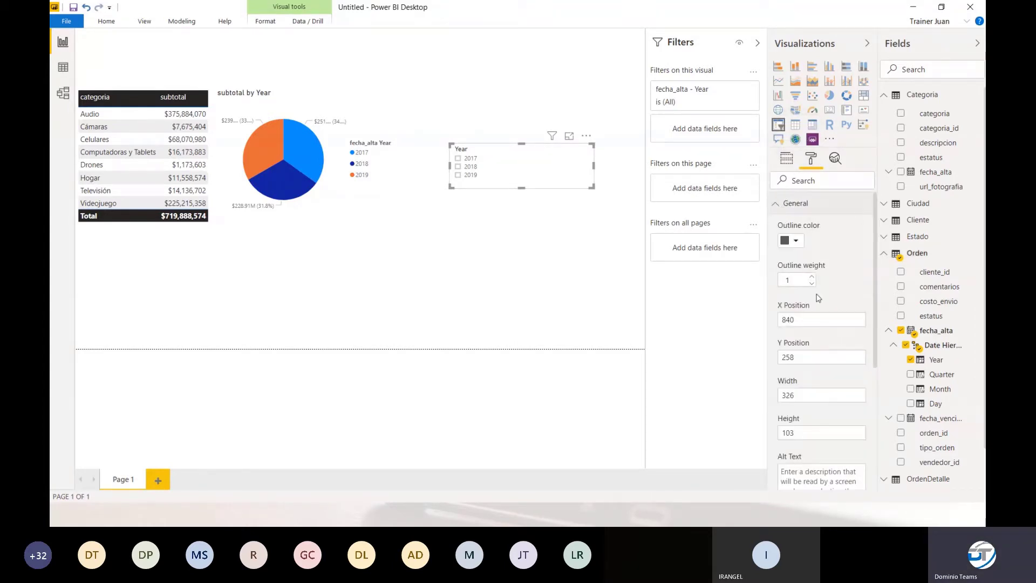
{"action": "scroll", "coordinate": [819, 297], "scroll_direction": "down", "scroll_amount": 3}
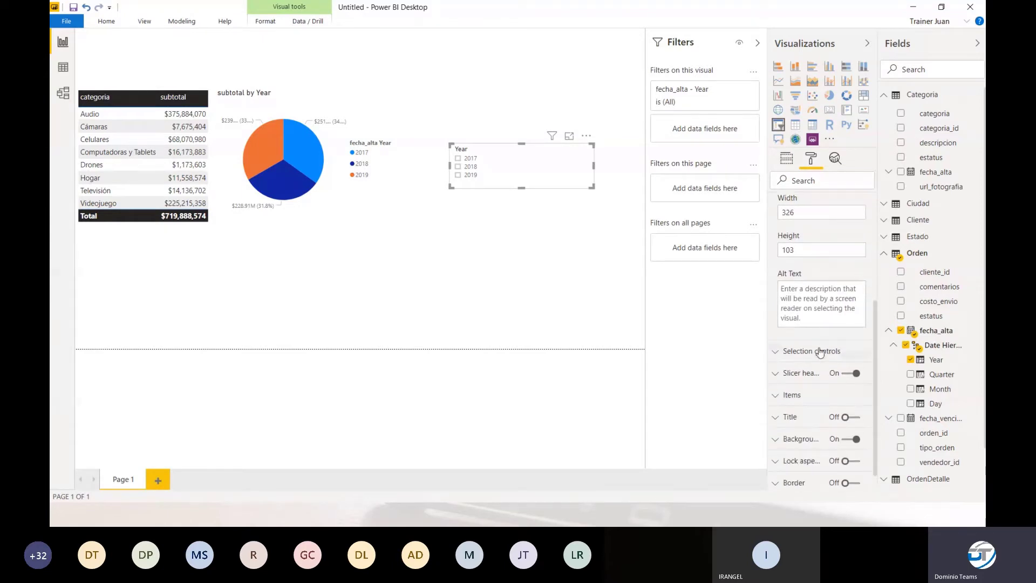
{"action": "scroll", "coordinate": [818, 345], "scroll_direction": "up", "scroll_amount": 3}
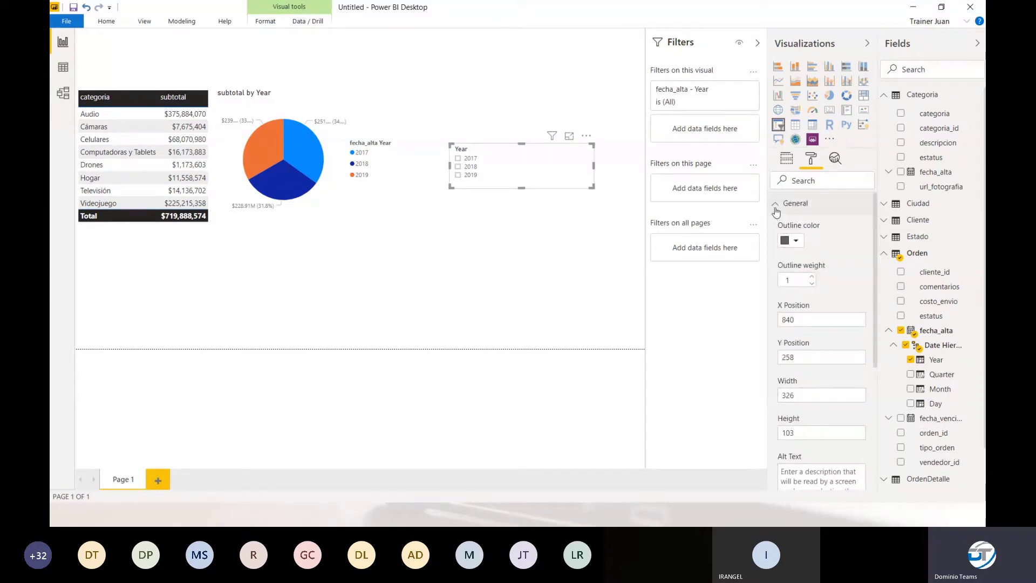
{"action": "scroll", "coordinate": [787, 227], "scroll_direction": "down", "scroll_amount": 3}
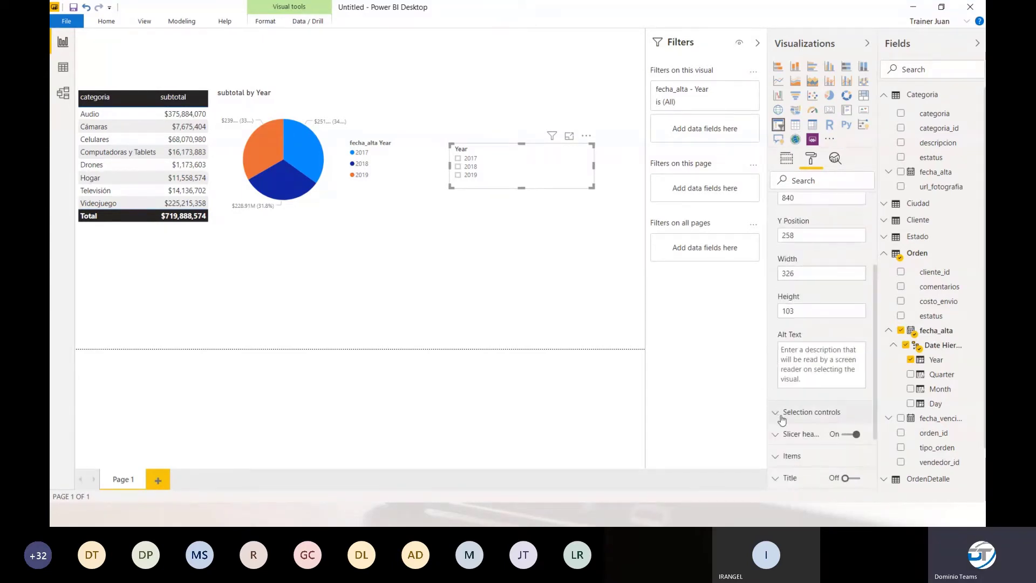
{"action": "left_click", "coordinate": [782, 415]}
{"action": "scroll", "coordinate": [783, 335], "scroll_direction": "up", "scroll_amount": 5}
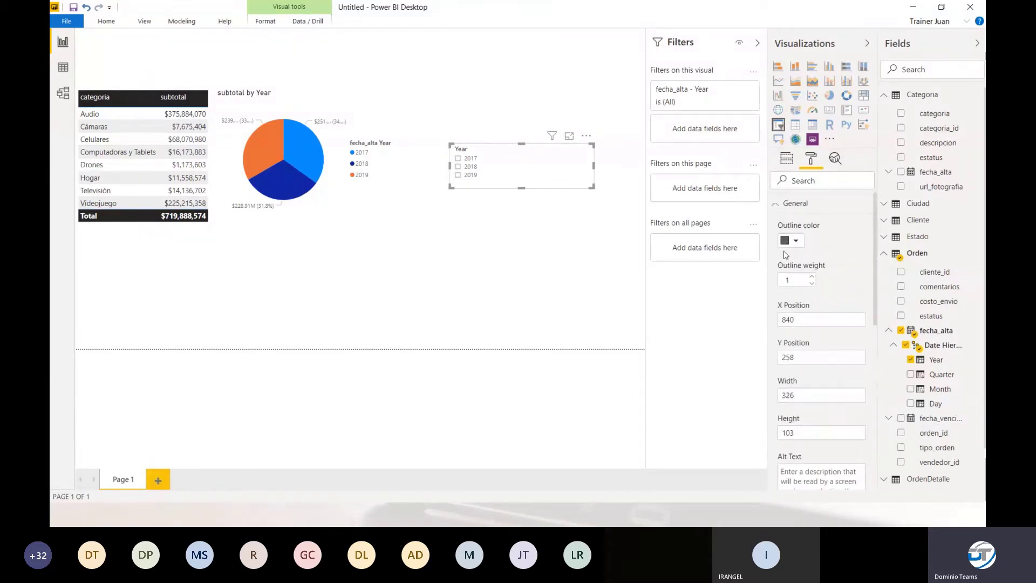
{"action": "left_click", "coordinate": [779, 204]}
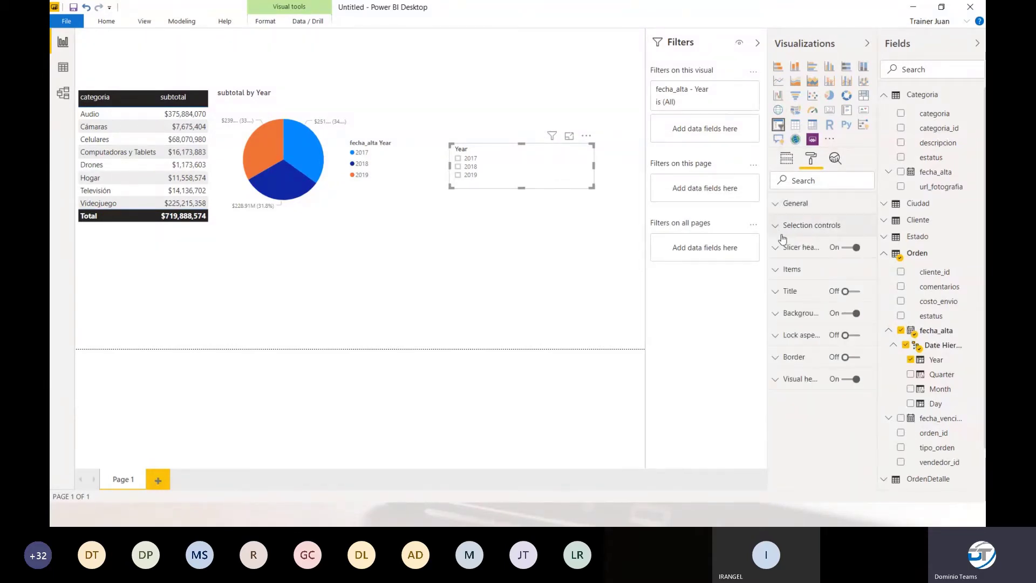
{"action": "left_click", "coordinate": [777, 267]}
{"action": "scroll", "coordinate": [799, 313], "scroll_direction": "down", "scroll_amount": 1}
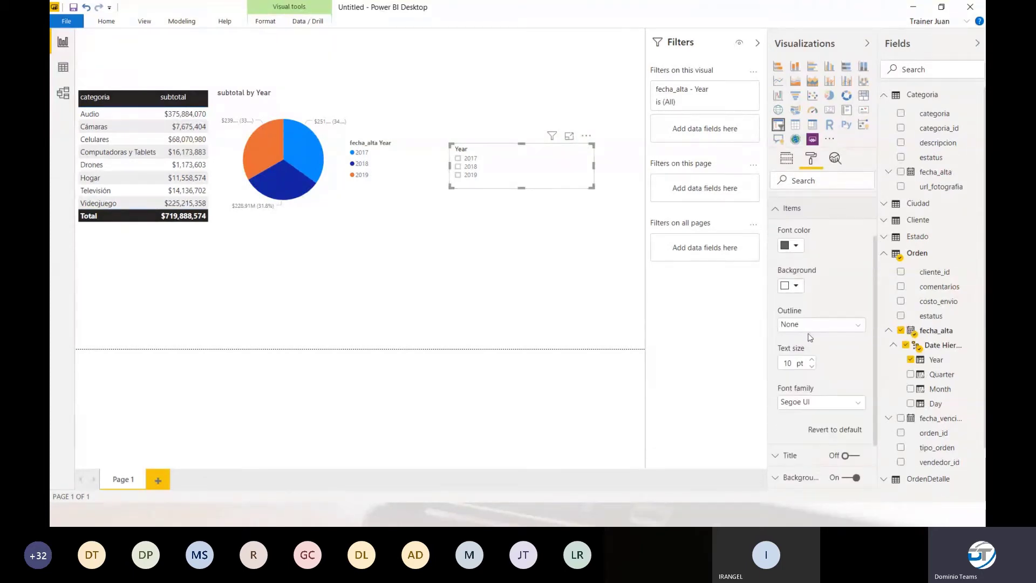
{"action": "scroll", "coordinate": [809, 337], "scroll_direction": "down", "scroll_amount": 1}
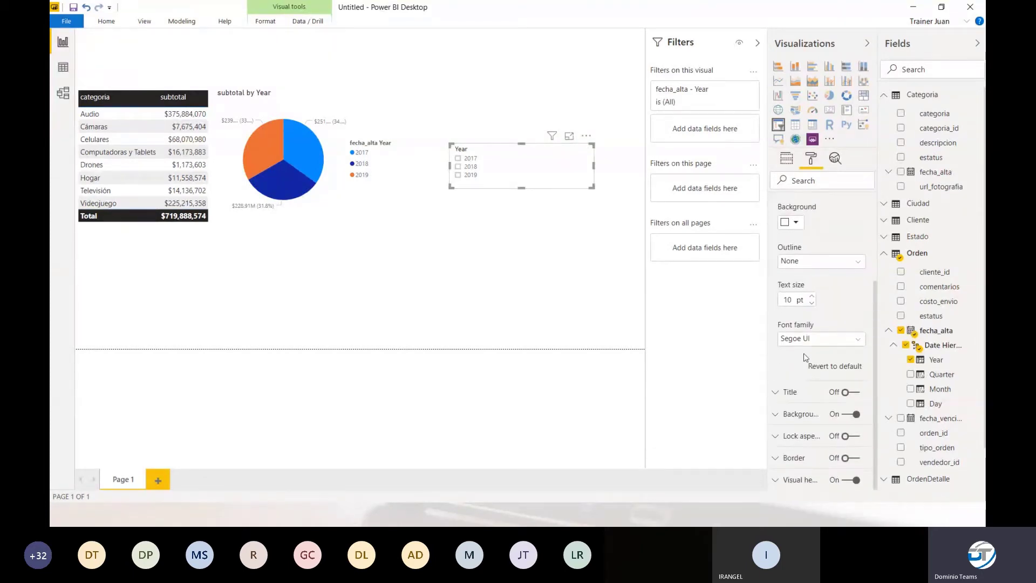
{"action": "left_click", "coordinate": [780, 394]}
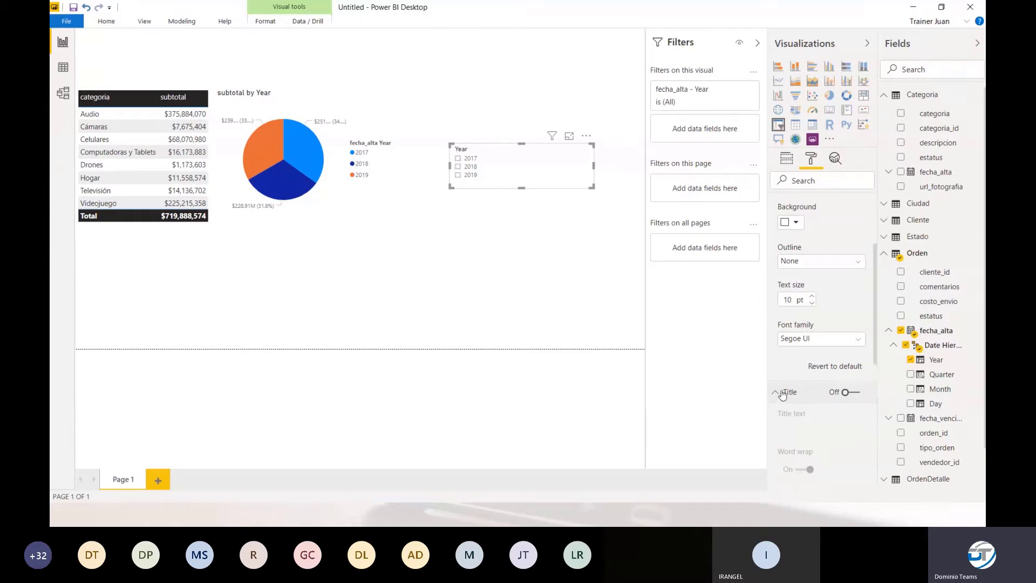
Step: Review the slicer's selection controls and the outline choices for its items, leaving the settings unchanged
{"action": "scroll", "coordinate": [782, 396], "scroll_direction": "up", "scroll_amount": 6}
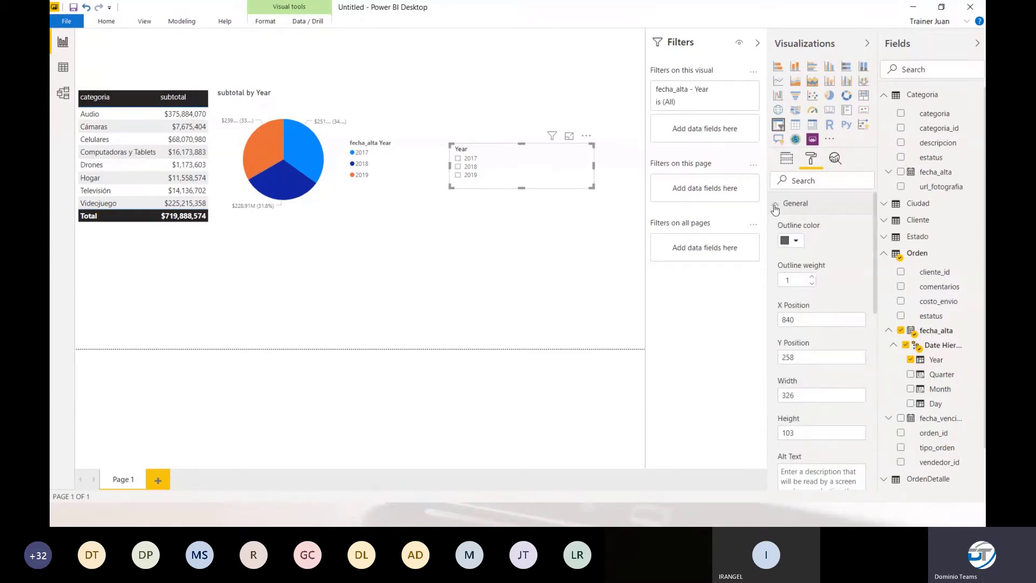
{"action": "scroll", "coordinate": [809, 288], "scroll_direction": "down", "scroll_amount": 1}
{"action": "scroll", "coordinate": [809, 309], "scroll_direction": "up", "scroll_amount": 2}
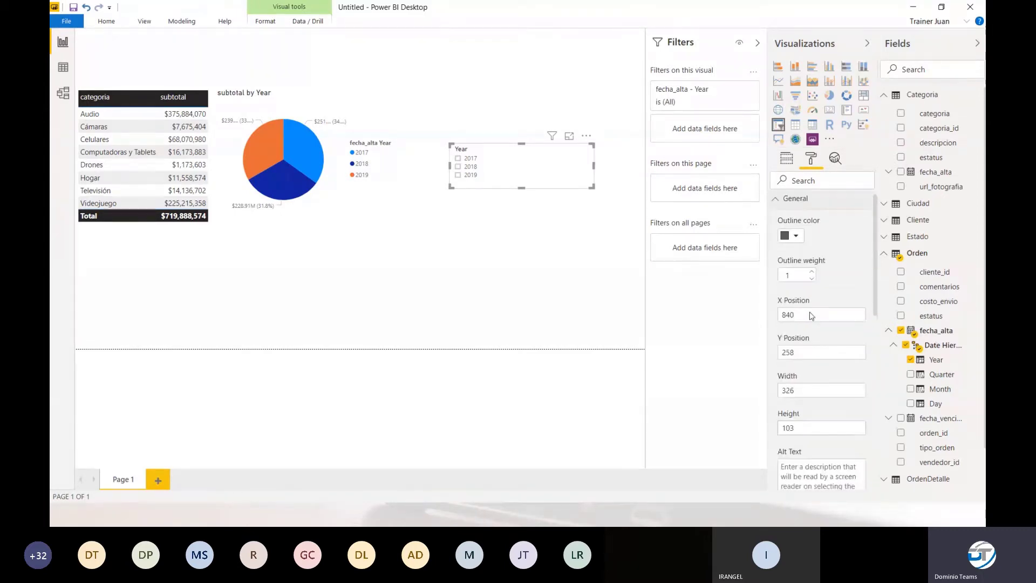
{"action": "scroll", "coordinate": [813, 306], "scroll_direction": "down", "scroll_amount": 3}
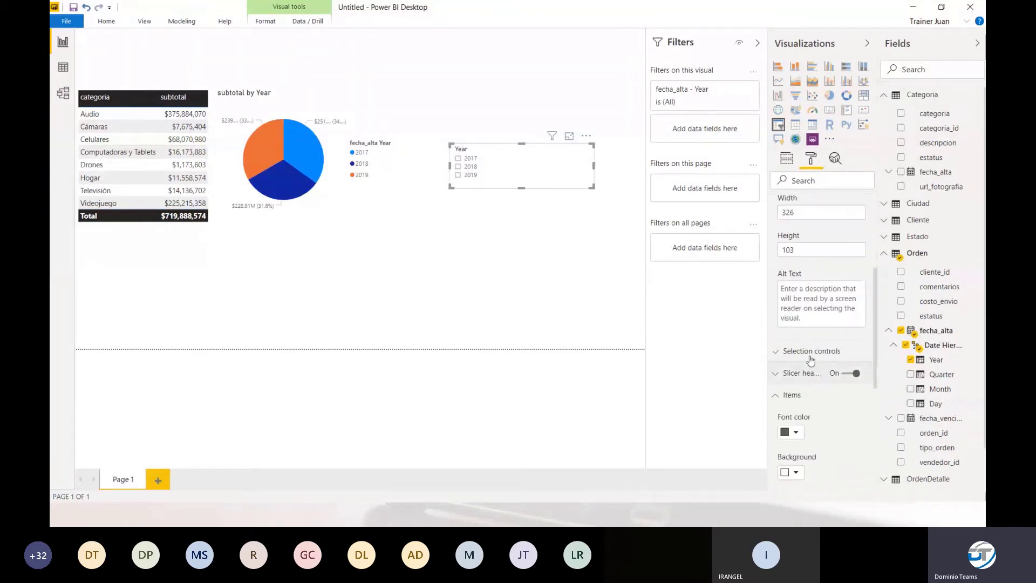
{"action": "scroll", "coordinate": [812, 356], "scroll_direction": "down", "scroll_amount": 2}
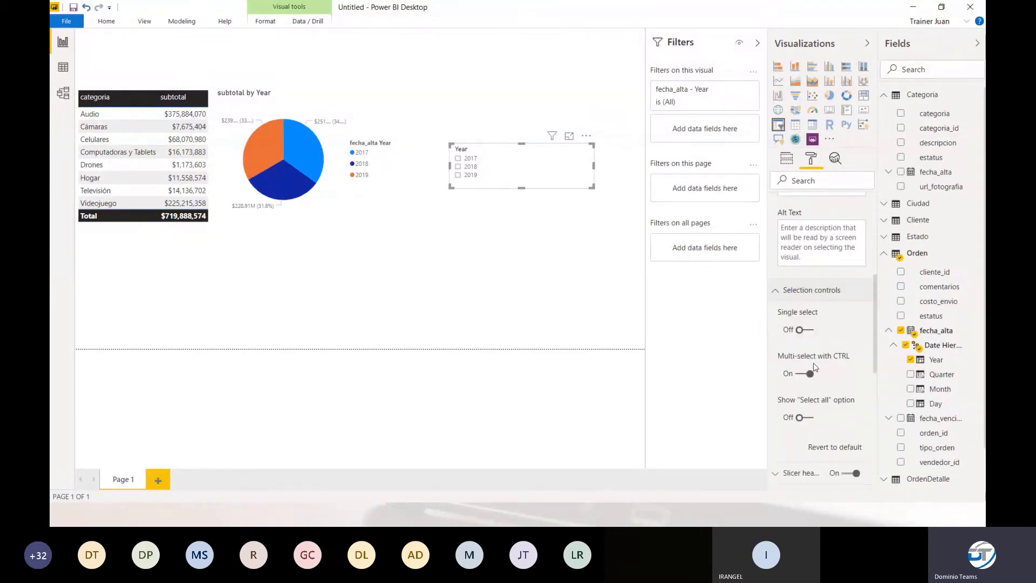
{"action": "scroll", "coordinate": [805, 410], "scroll_direction": "down", "scroll_amount": 3}
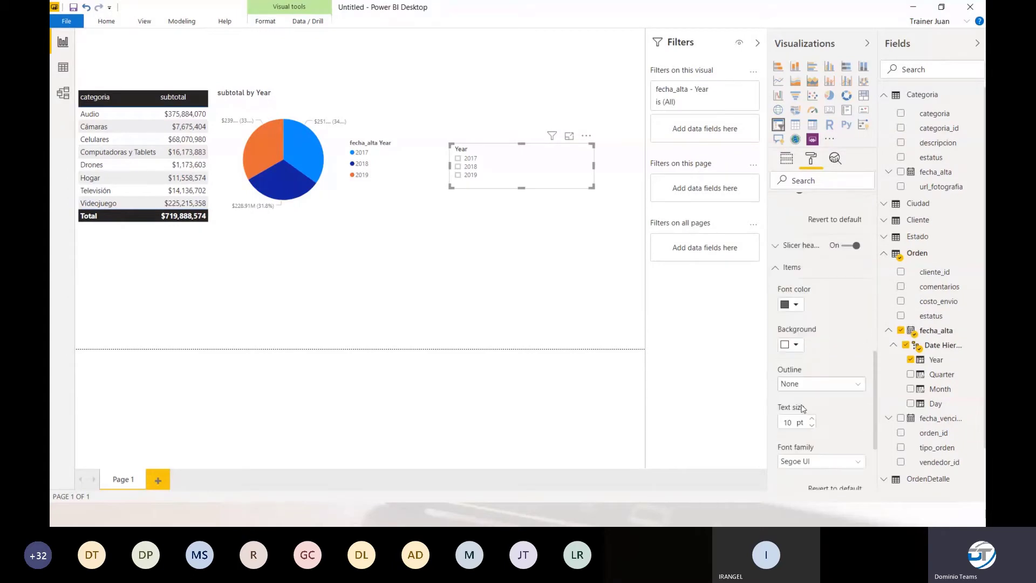
{"action": "left_click", "coordinate": [831, 368]}
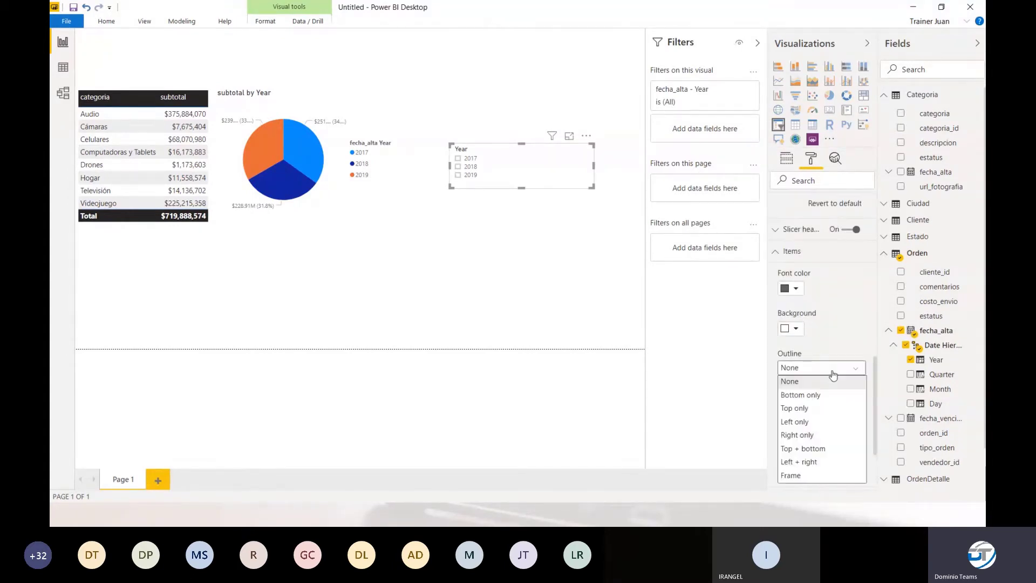
{"action": "left_click", "coordinate": [832, 374]}
{"action": "left_click", "coordinate": [794, 253]}
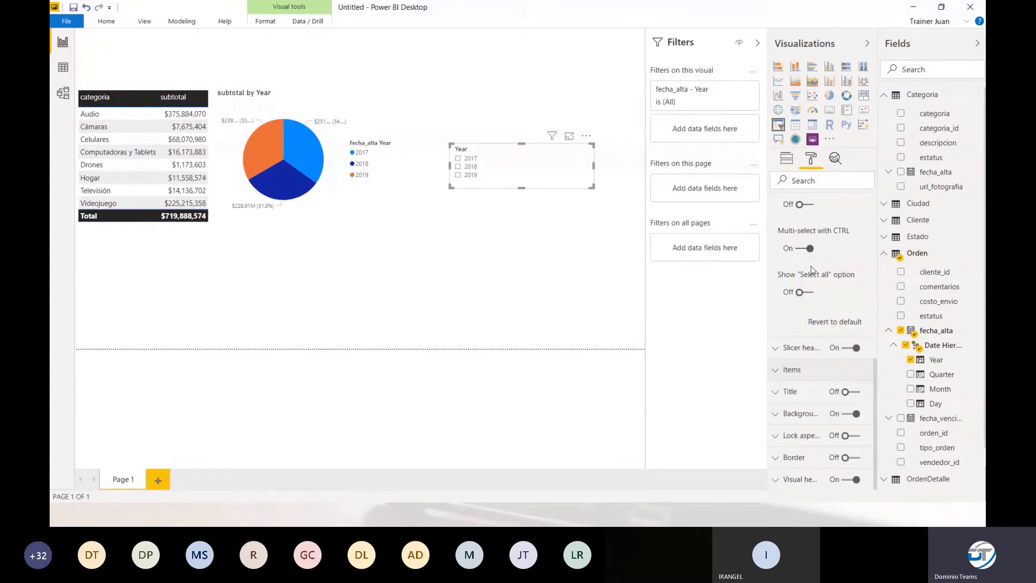
{"action": "scroll", "coordinate": [812, 270], "scroll_direction": "up", "scroll_amount": 5}
{"action": "left_click", "coordinate": [777, 207]}
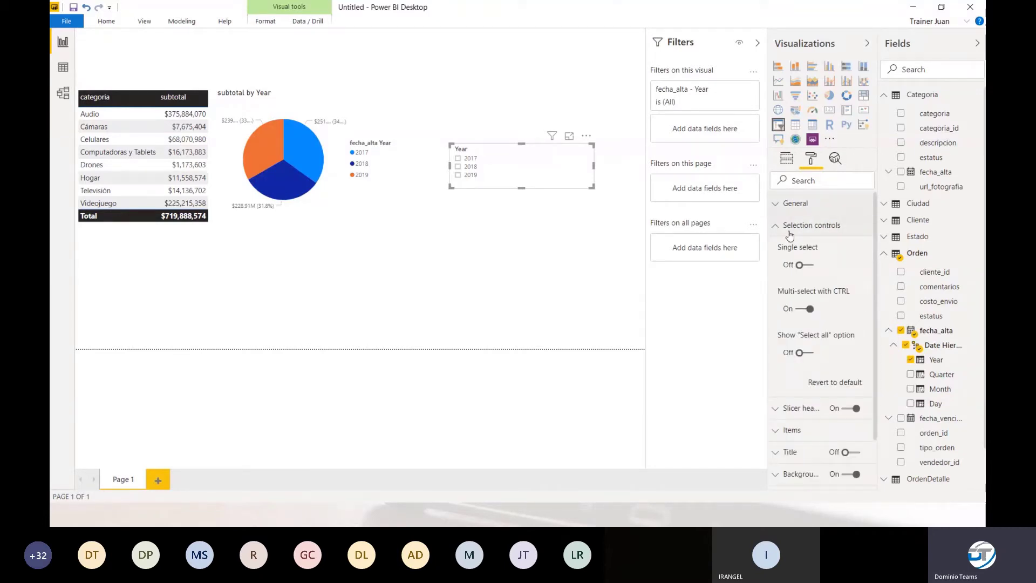
{"action": "left_click", "coordinate": [790, 230]}
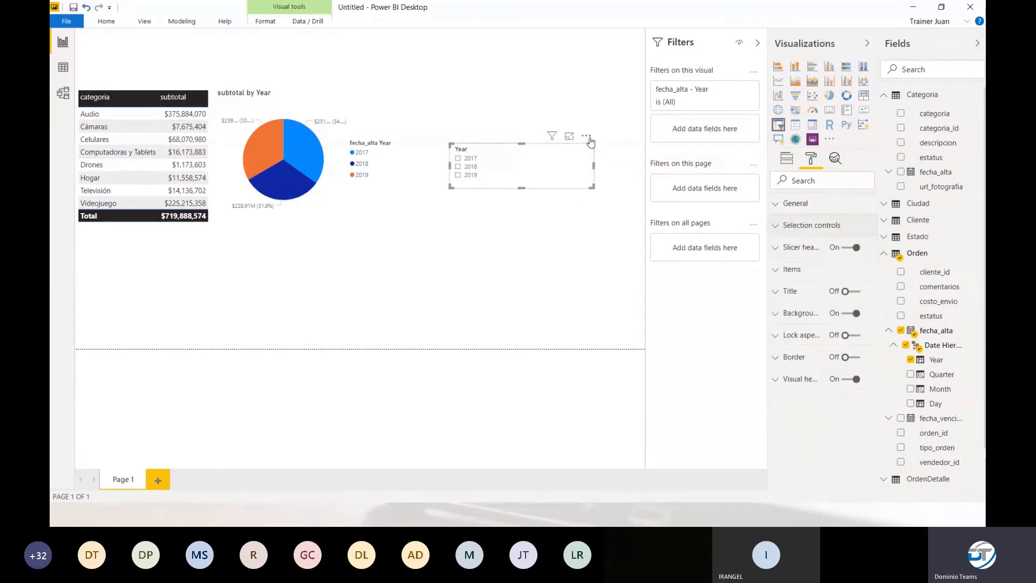
Step: Filter the report to 2017 with the Year slicer, keep its type as List and check its selection controls
{"action": "left_click", "coordinate": [586, 149]}
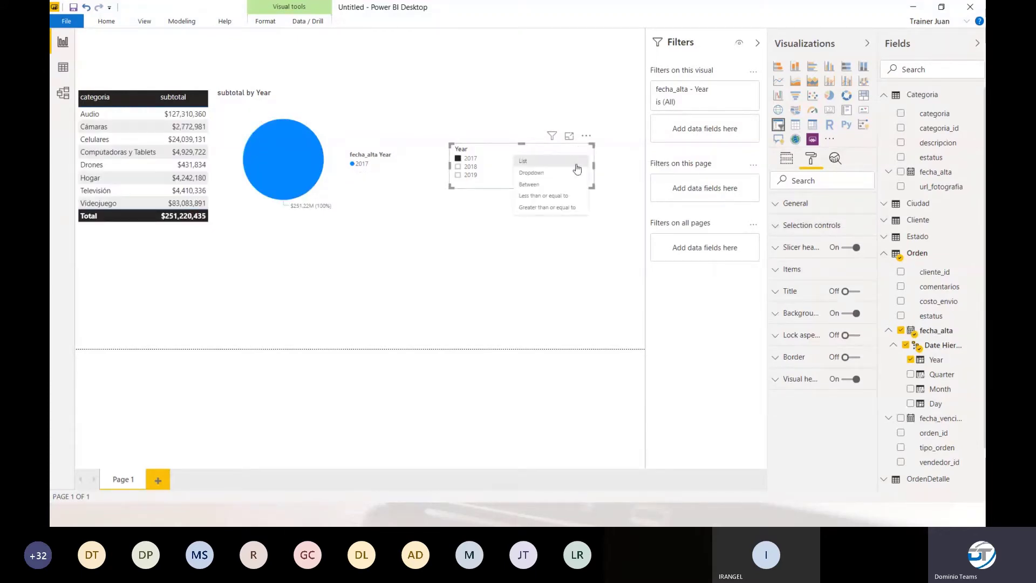
{"action": "left_click", "coordinate": [563, 161]}
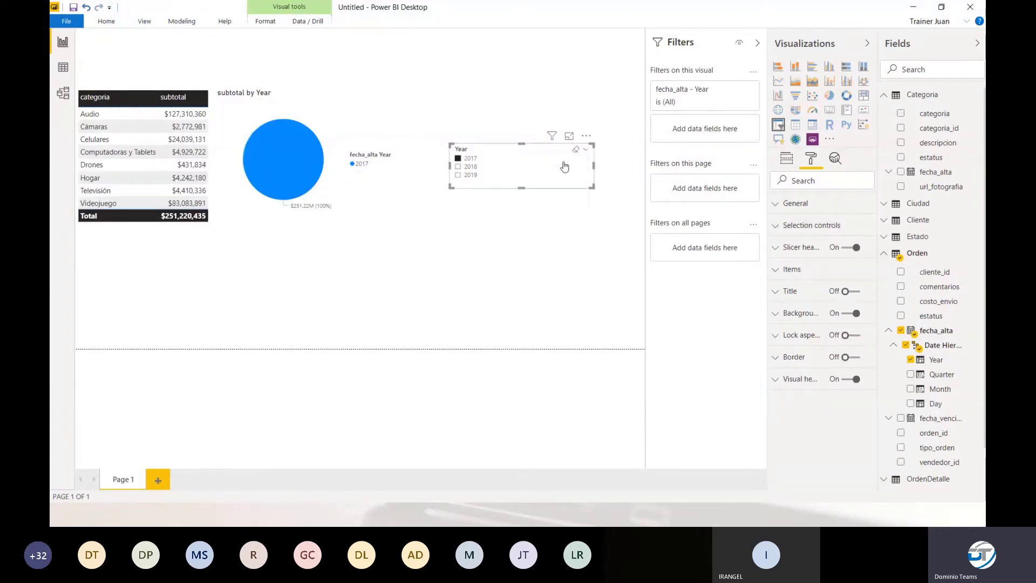
{"action": "left_click", "coordinate": [794, 204]}
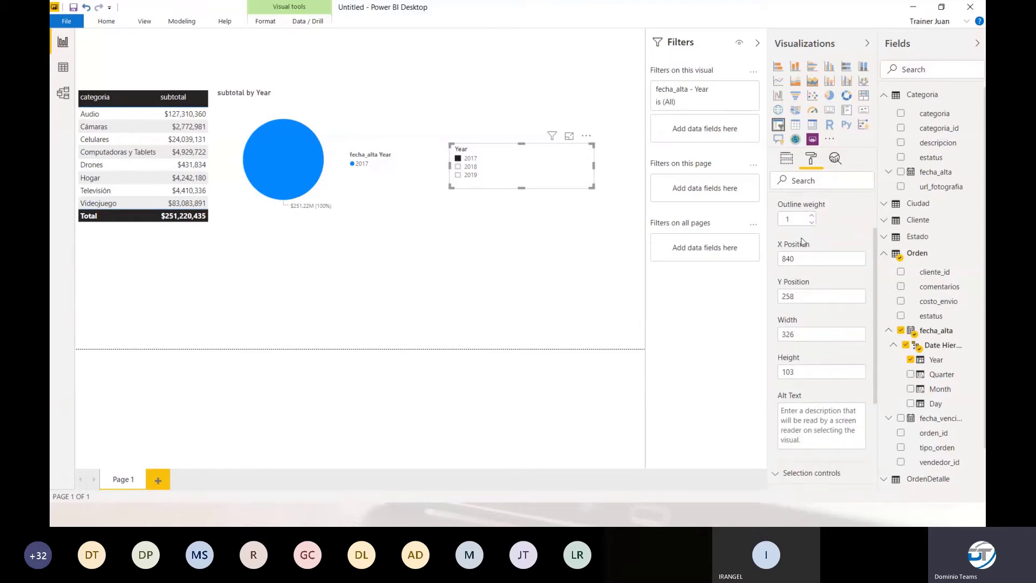
{"action": "scroll", "coordinate": [800, 268], "scroll_direction": "down", "scroll_amount": 5}
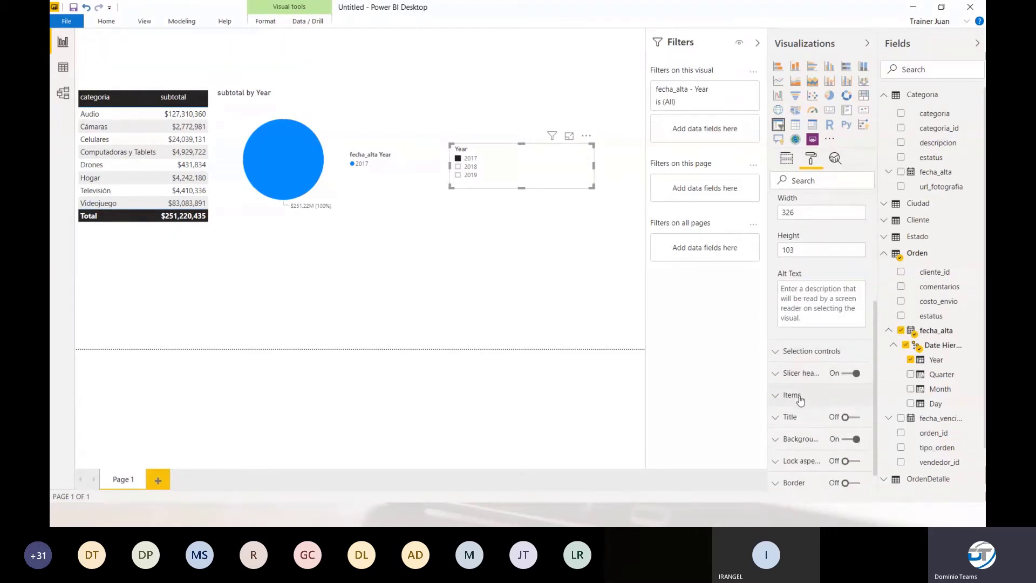
{"action": "left_click", "coordinate": [800, 358]}
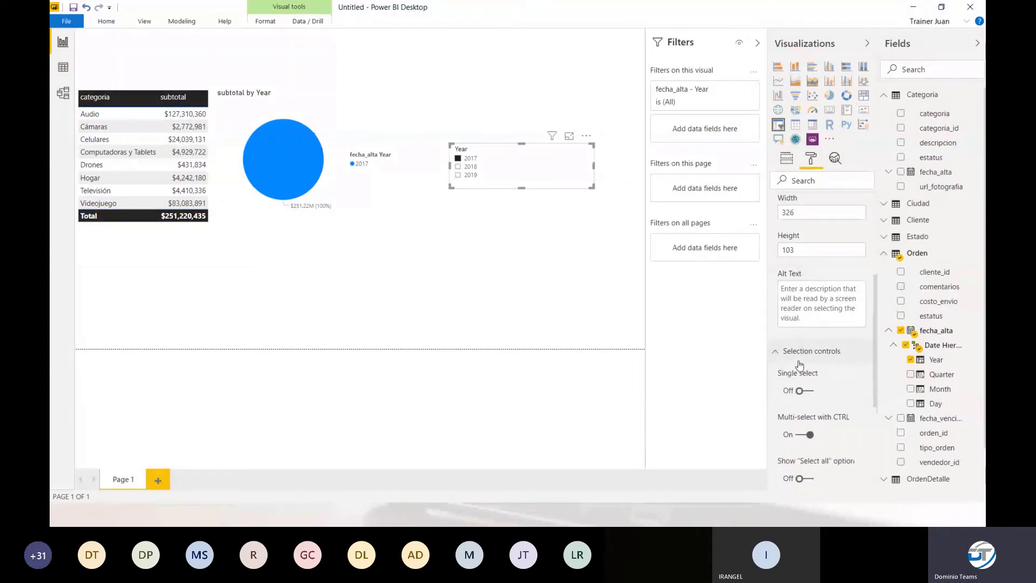
{"action": "scroll", "coordinate": [799, 364], "scroll_direction": "down", "scroll_amount": 3}
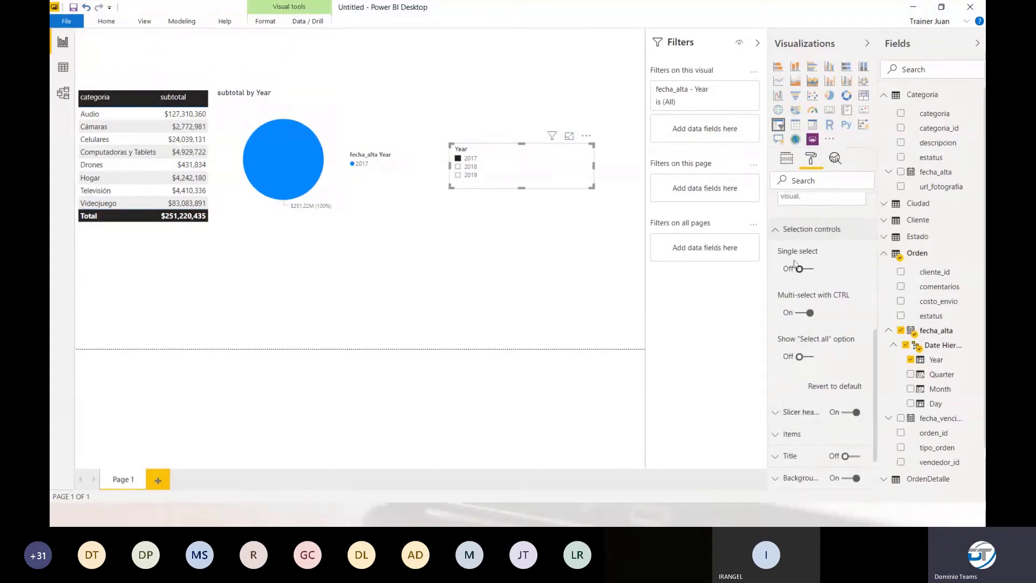
Step: Move the Year slicer back above the pie chart and widen it beyond the chart's edge
{"action": "left_click", "coordinate": [785, 159]}
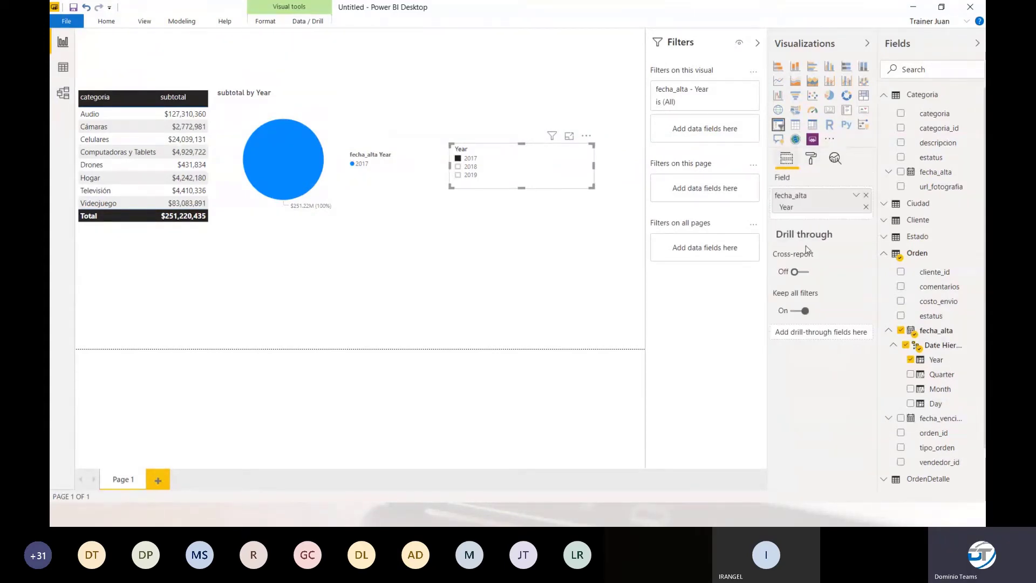
{"action": "left_click_drag", "start_coordinate": [563, 173], "coordinate": [493, 54]}
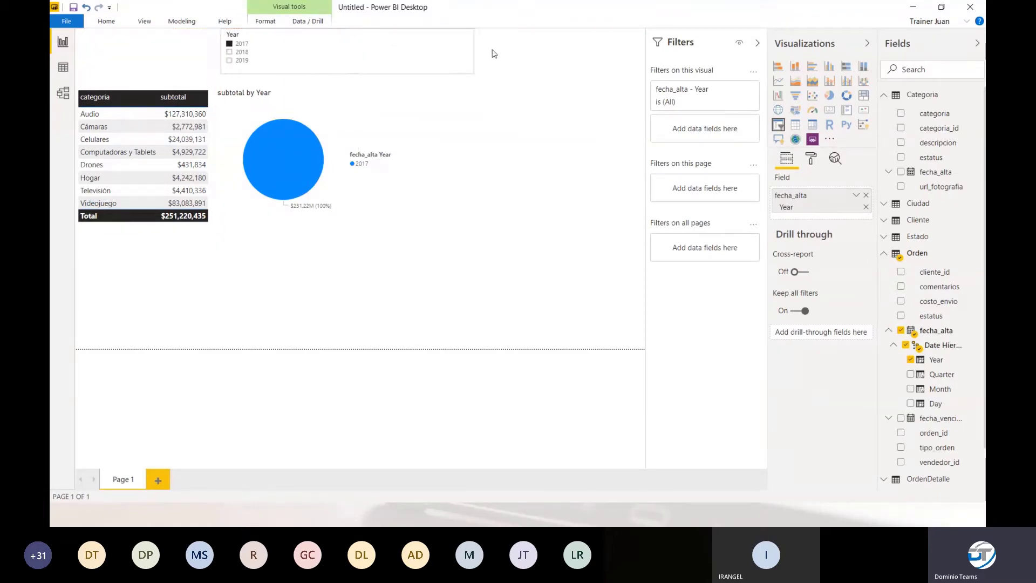
Step: Examine the Year slicer's formatting options, including its general properties and selection controls, and check its field settings
{"action": "left_click", "coordinate": [812, 163]}
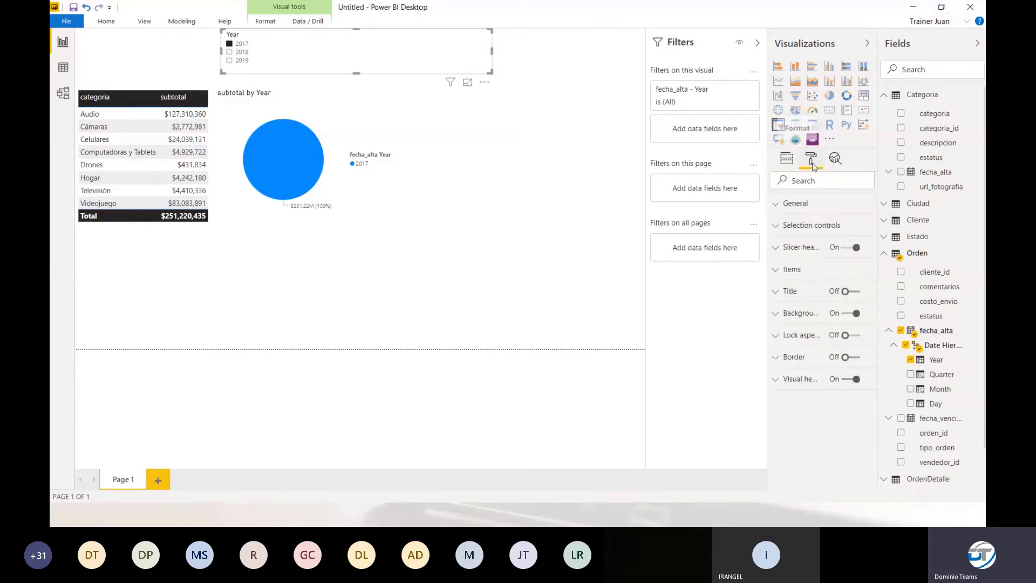
{"action": "left_click", "coordinate": [798, 209]}
{"action": "scroll", "coordinate": [813, 289], "scroll_direction": "down", "scroll_amount": 3}
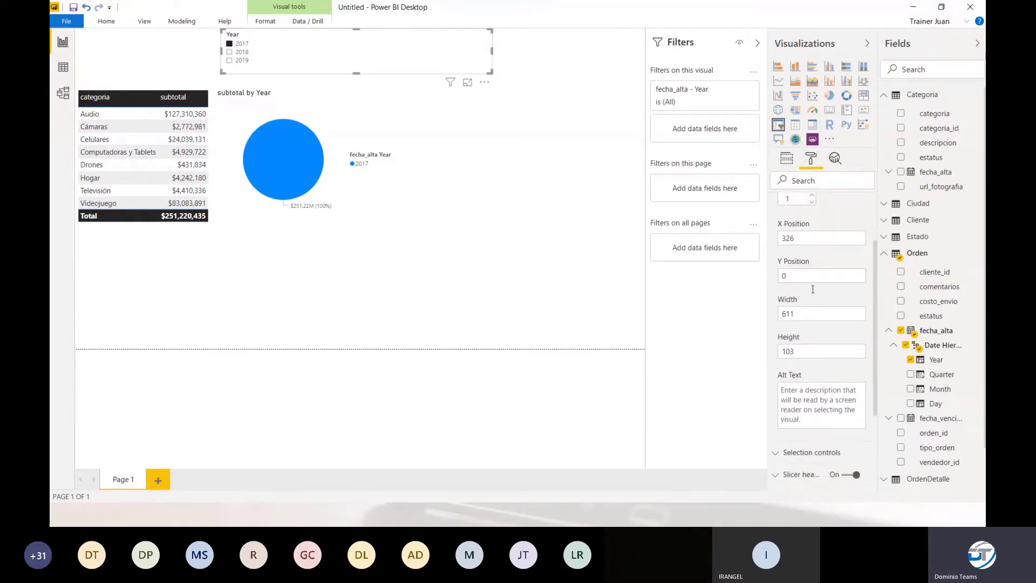
{"action": "scroll", "coordinate": [812, 289], "scroll_direction": "down", "scroll_amount": 2}
{"action": "left_click", "coordinate": [812, 359]}
{"action": "scroll", "coordinate": [815, 354], "scroll_direction": "down", "scroll_amount": 1}
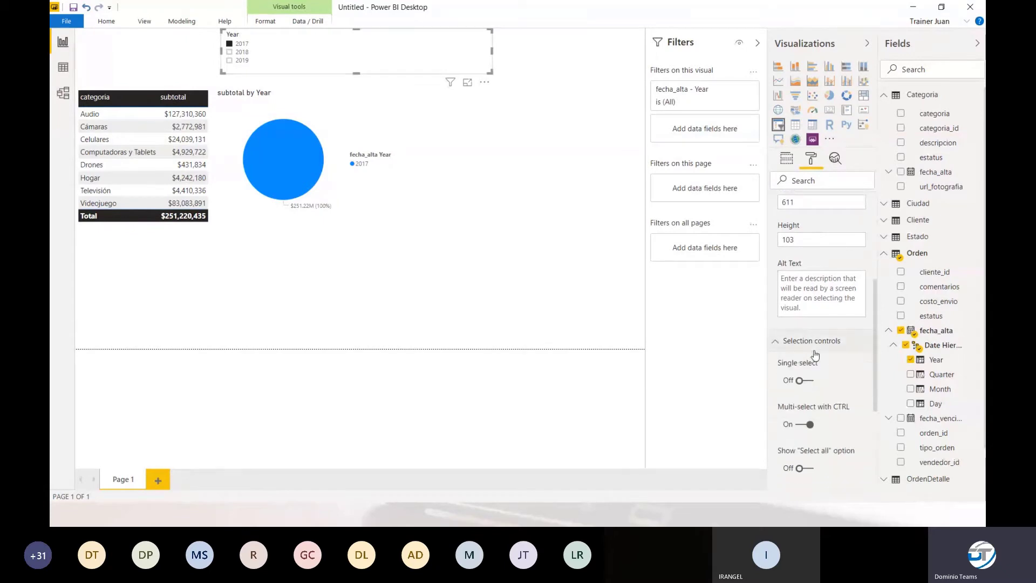
{"action": "scroll", "coordinate": [815, 354], "scroll_direction": "down", "scroll_amount": 3}
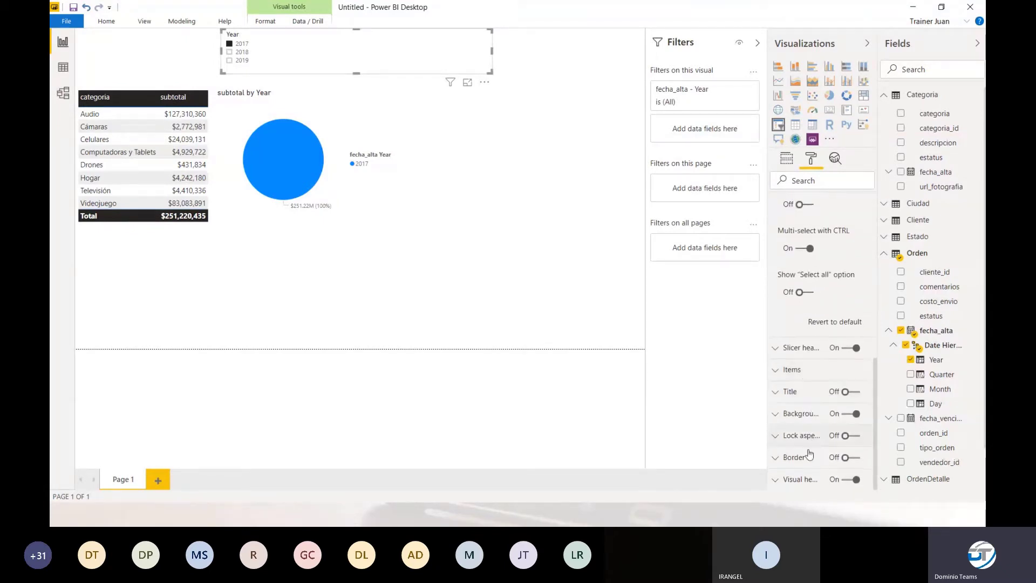
{"action": "scroll", "coordinate": [831, 394], "scroll_direction": "up", "scroll_amount": 2}
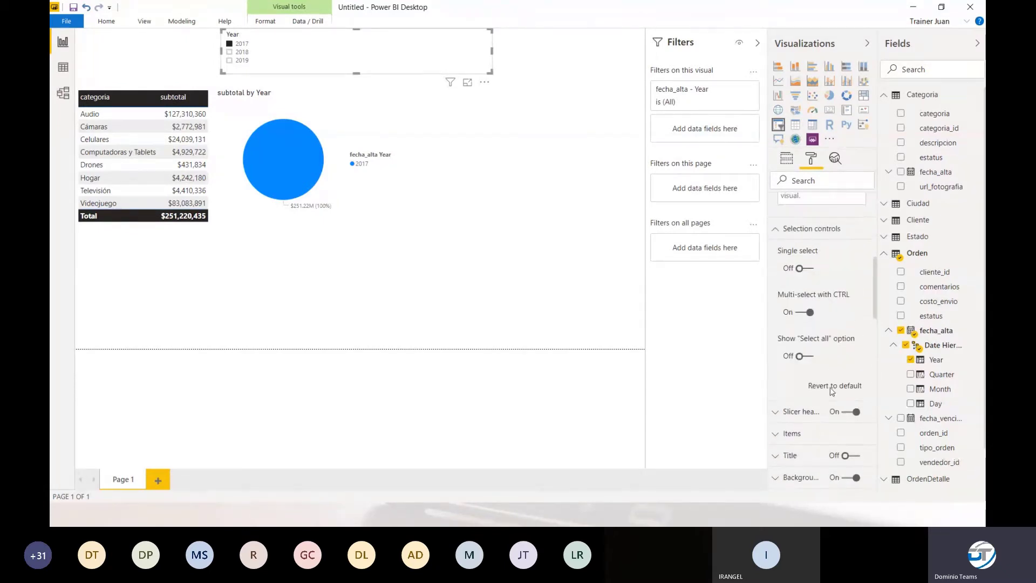
{"action": "scroll", "coordinate": [831, 390], "scroll_direction": "up", "scroll_amount": 8}
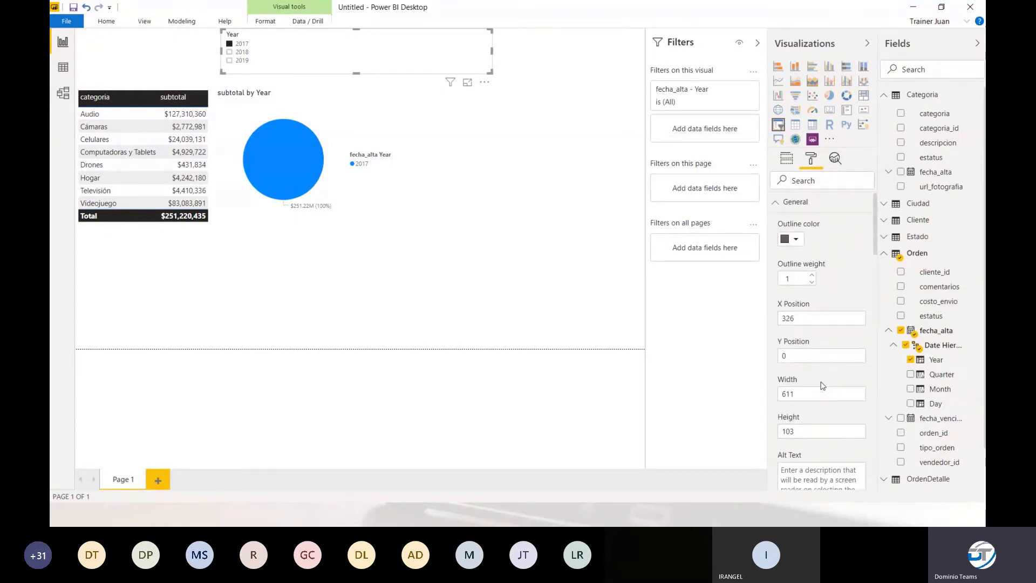
{"action": "left_click", "coordinate": [825, 203]}
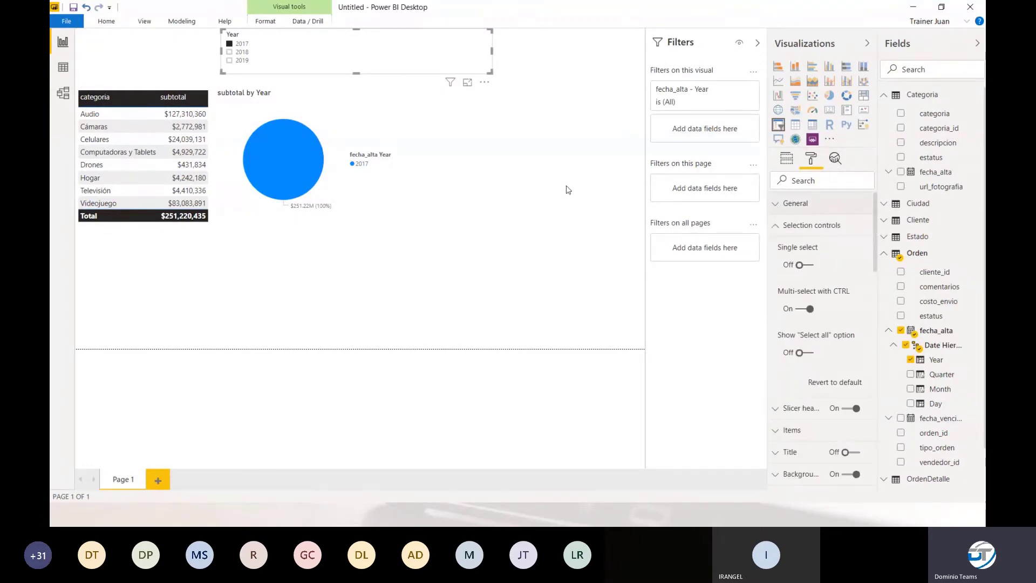
{"action": "left_click", "coordinate": [788, 160]}
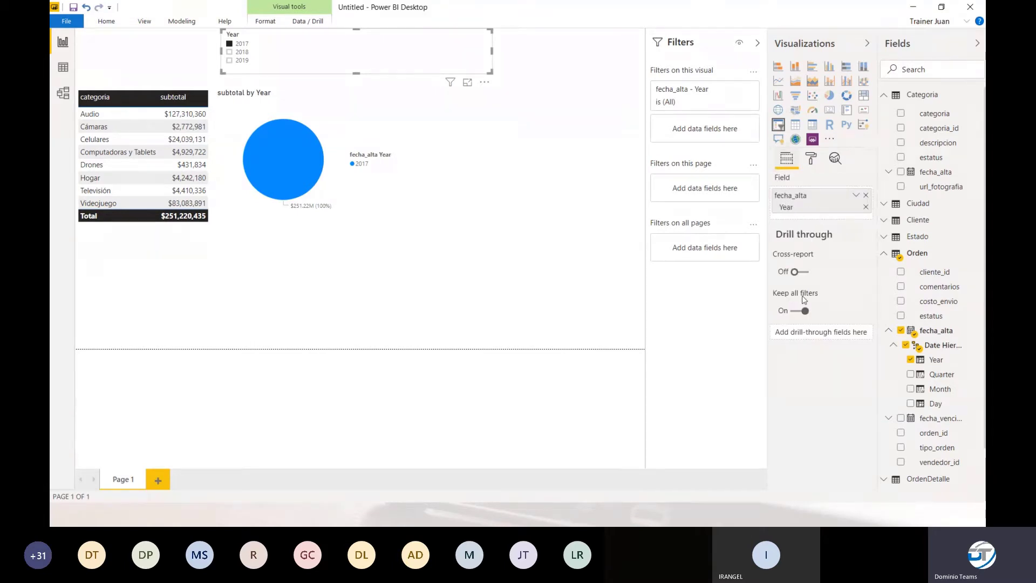
{"action": "left_click", "coordinate": [812, 159]}
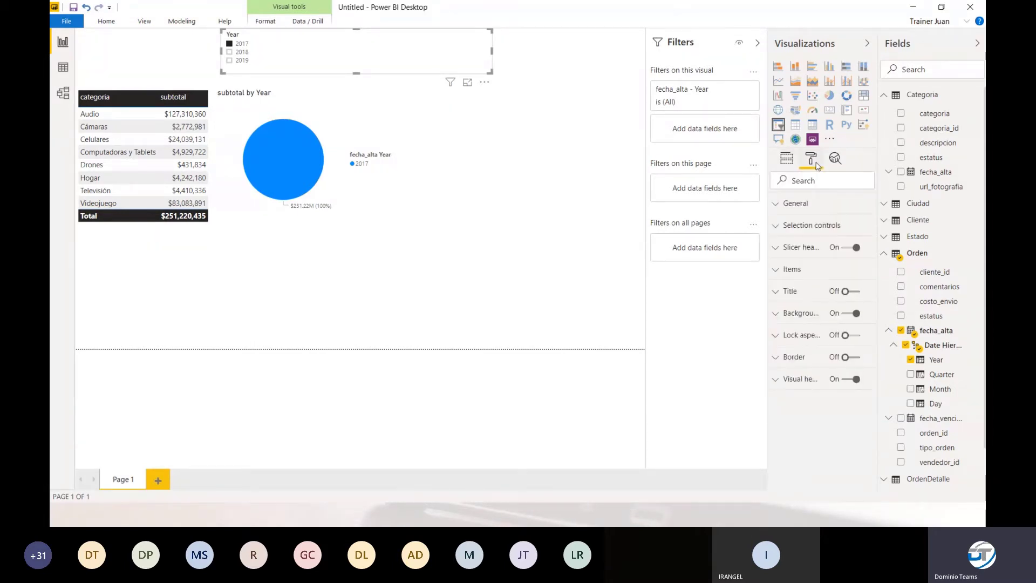
Step: Filter the report to both 2017 and 2018 with a multiple selection in the Year slicer
{"action": "left_click", "coordinate": [229, 43], "text": "ctrl"}
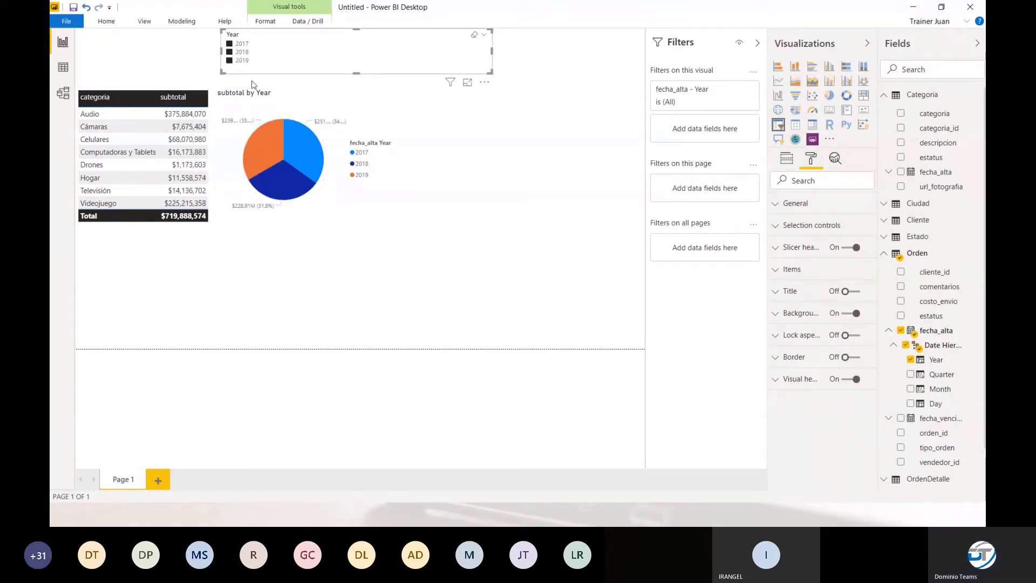
{"action": "left_click", "coordinate": [229, 60], "text": "ctrl"}
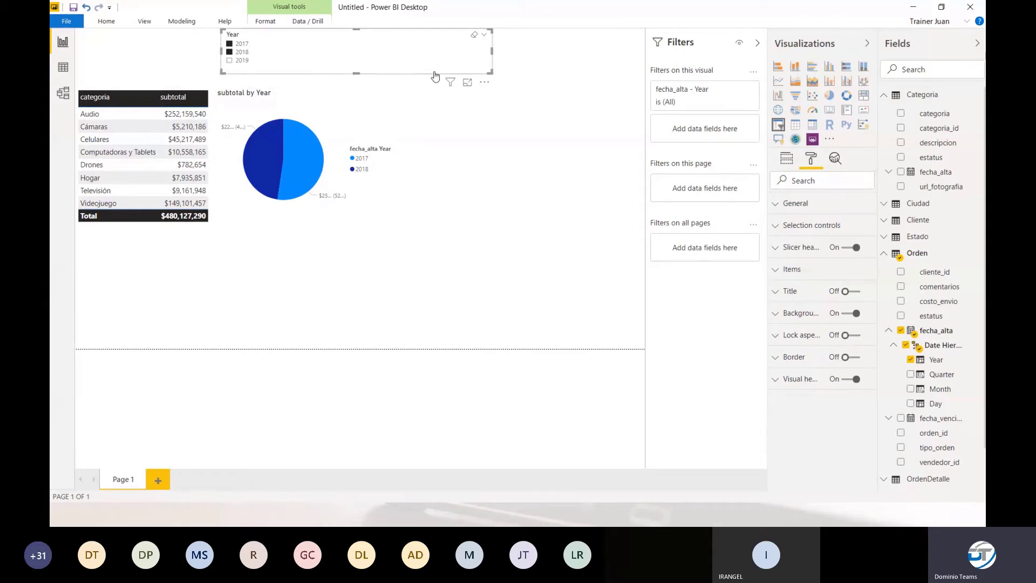
Step: Try the Year slicer as a Dropdown filtered to 2018, and return its type to List
{"action": "left_click", "coordinate": [483, 34]}
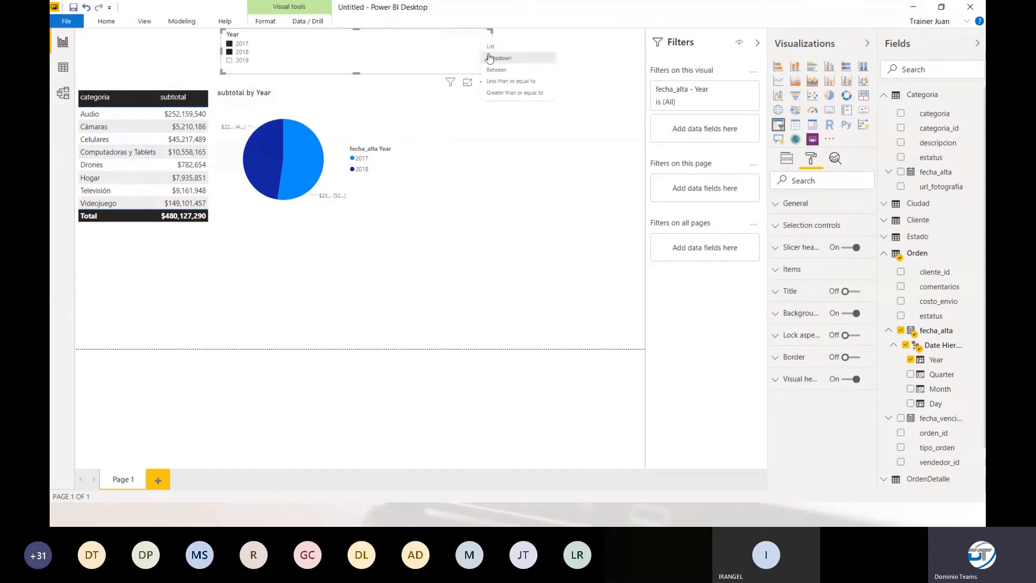
{"action": "left_click", "coordinate": [490, 58]}
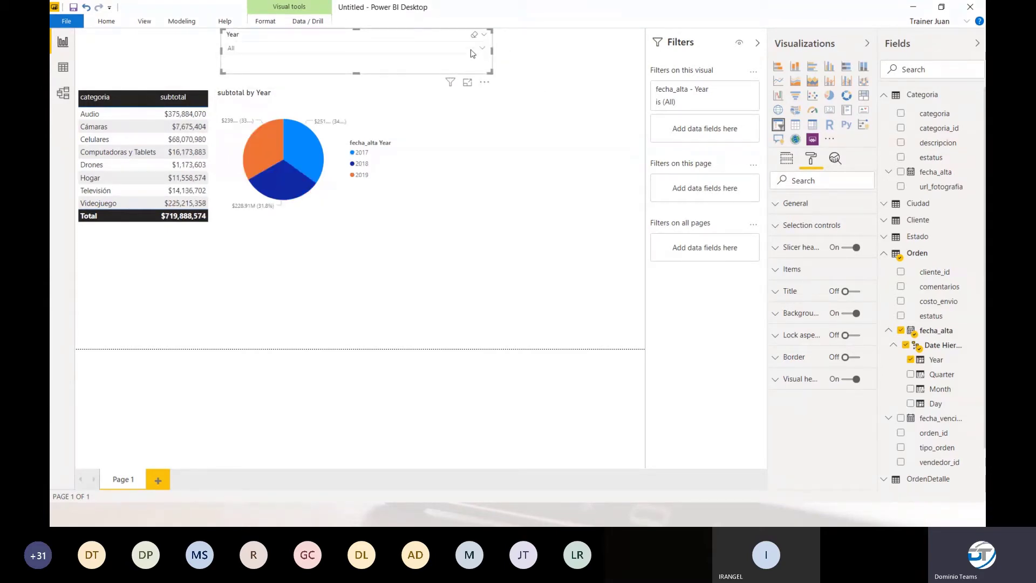
{"action": "left_click", "coordinate": [474, 49]}
{"action": "left_click", "coordinate": [240, 66]}
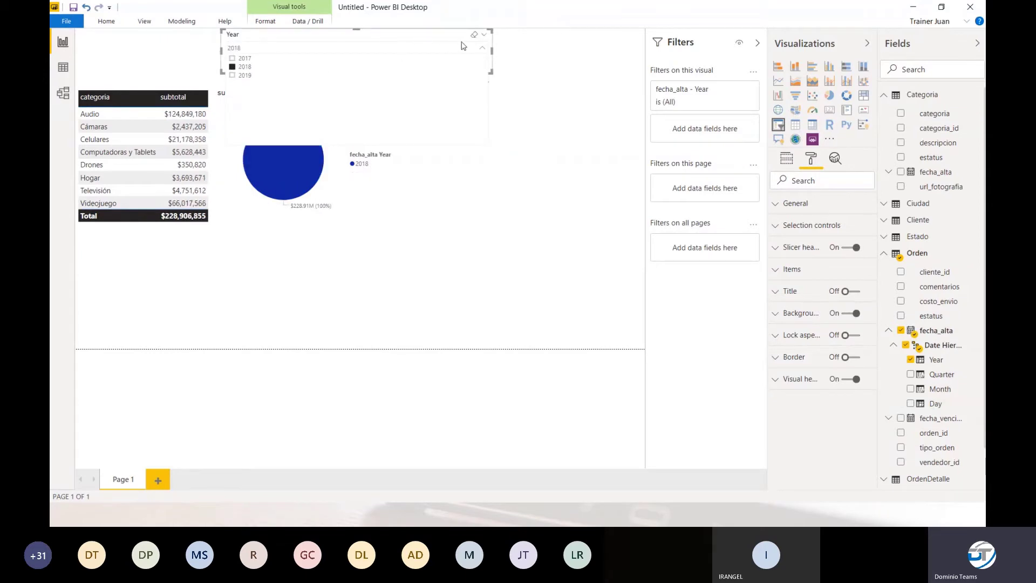
{"action": "left_click", "coordinate": [483, 51]}
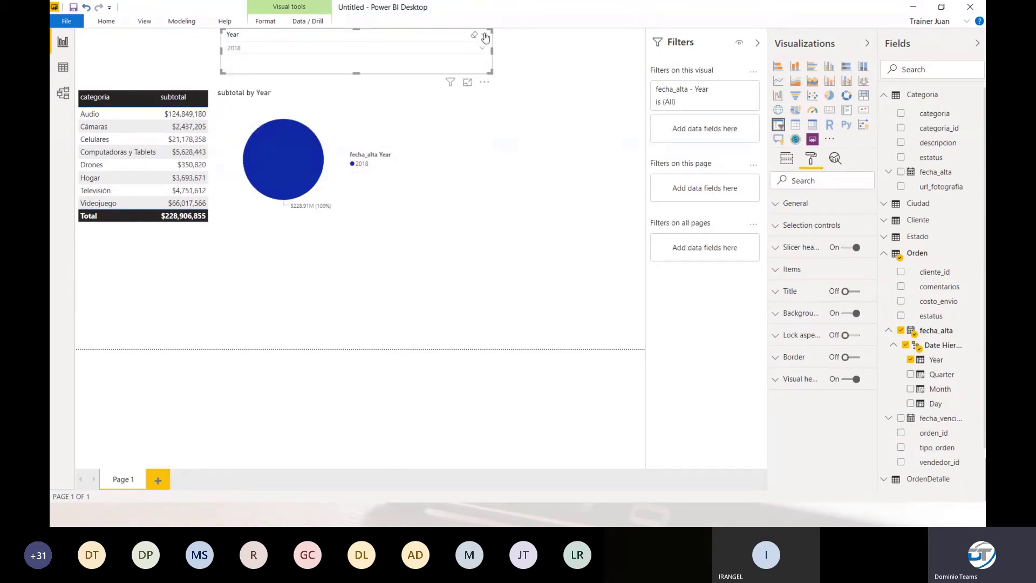
{"action": "left_click", "coordinate": [485, 37]}
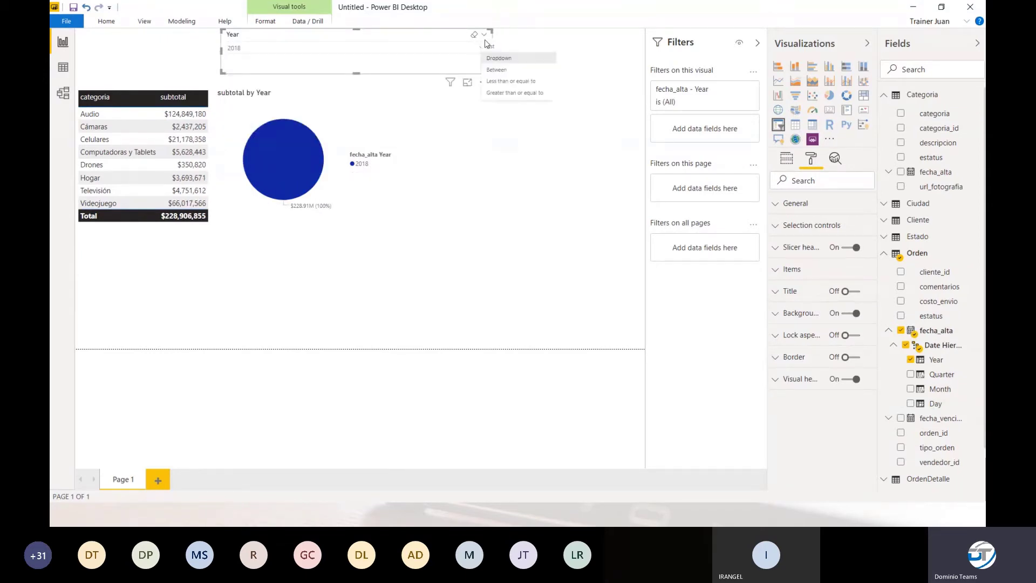
{"action": "left_click", "coordinate": [520, 48]}
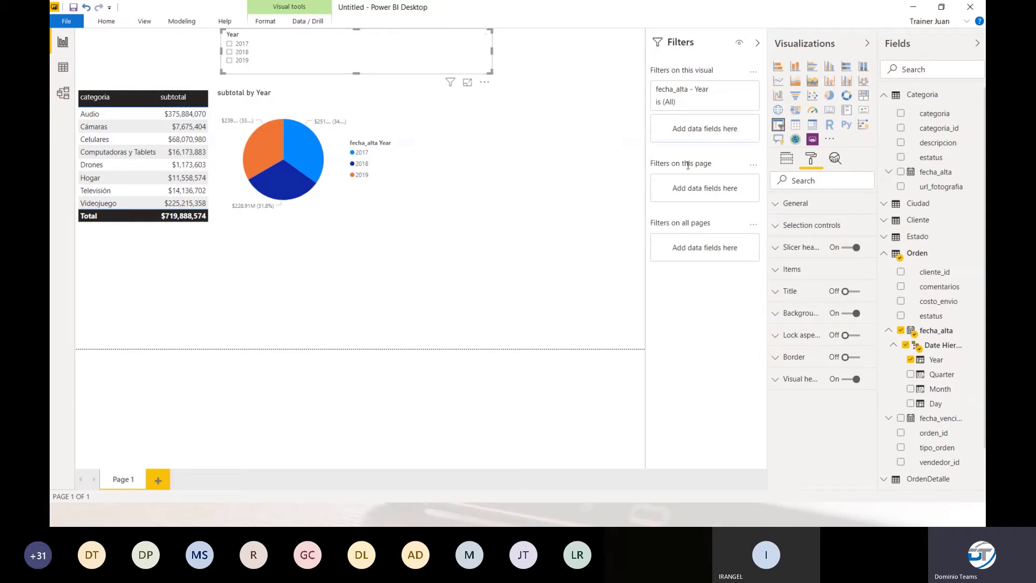
Step: Check the Year slicer's general properties and look at the table relationships in the data model
{"action": "left_click", "coordinate": [794, 207]}
{"action": "scroll", "coordinate": [814, 248], "scroll_direction": "down", "scroll_amount": 3}
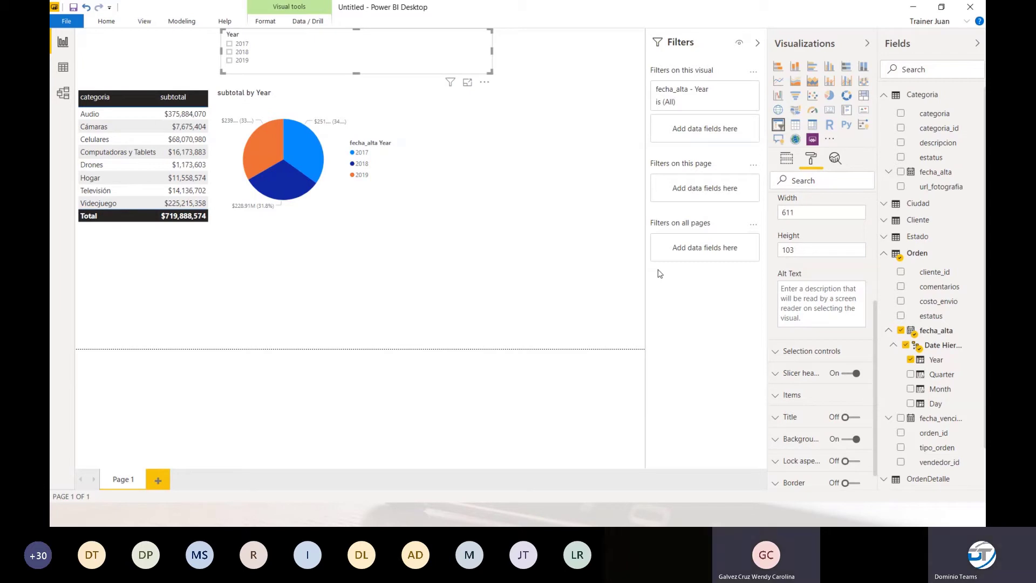
{"action": "left_click", "coordinate": [63, 93]}
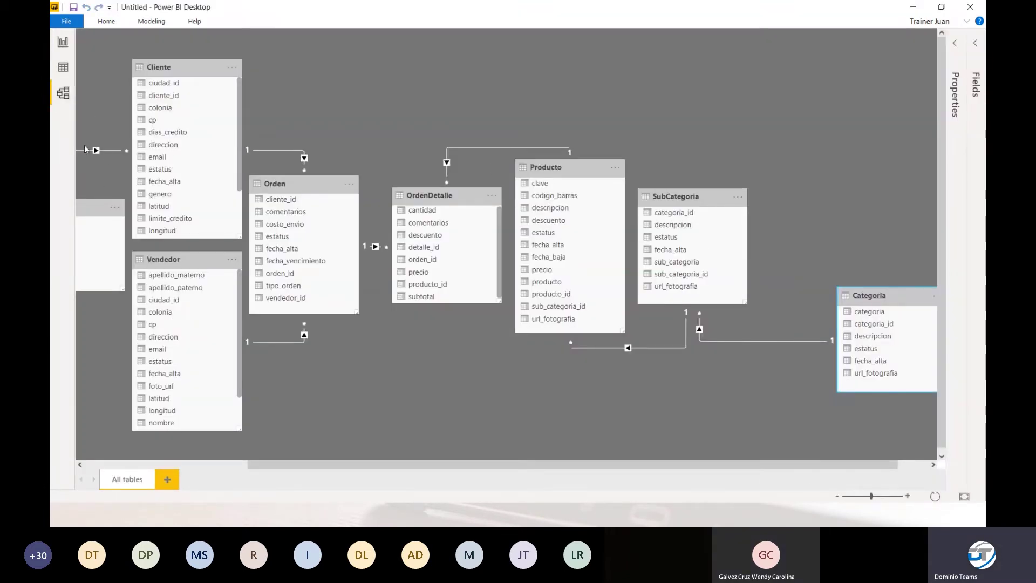
{"action": "left_click", "coordinate": [62, 42]}
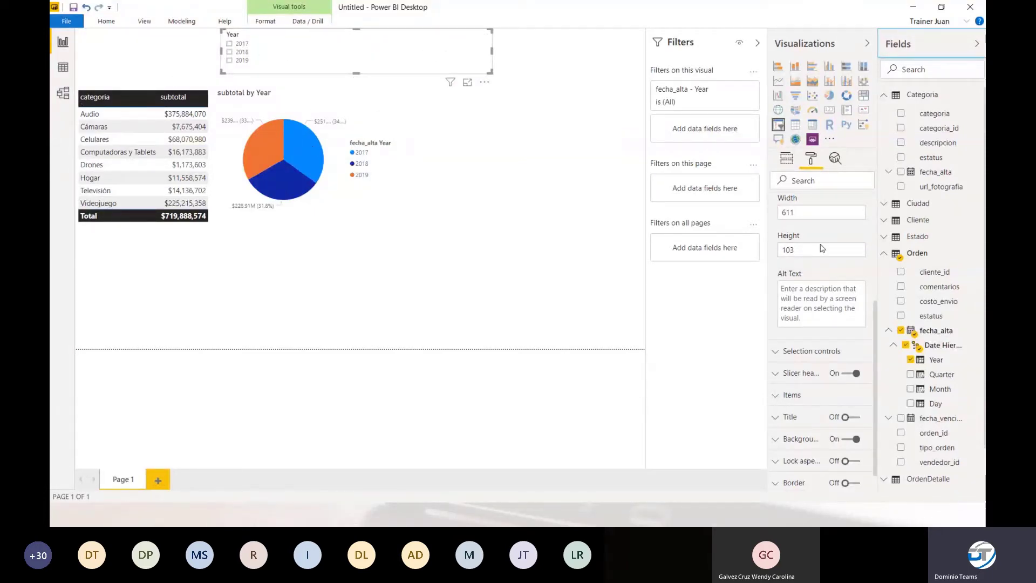
{"action": "scroll", "coordinate": [822, 247], "scroll_direction": "up", "scroll_amount": 3}
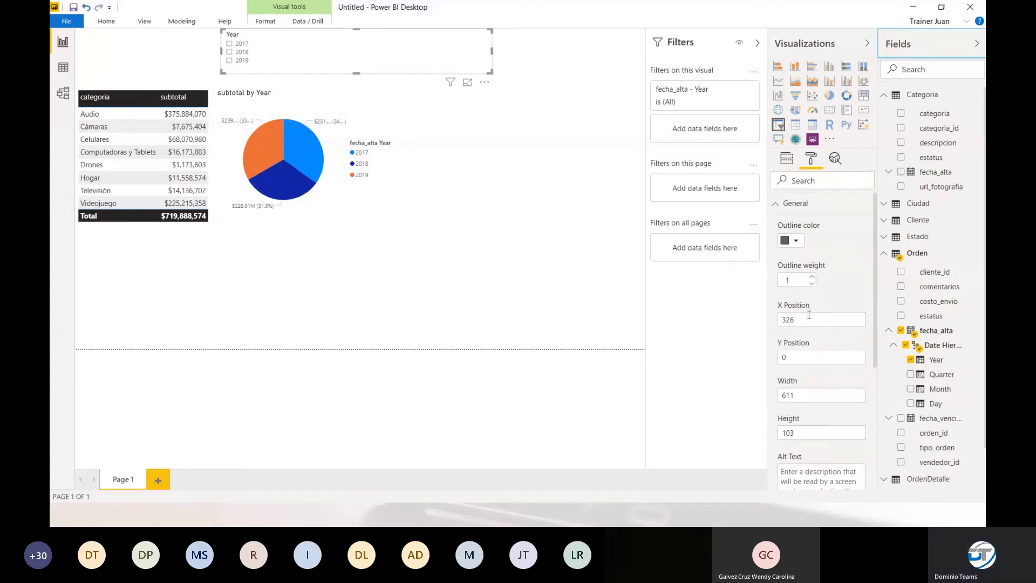
Step: Filter the report to 2019 with the Year slicer and keep its type as List
{"action": "left_click", "coordinate": [229, 60]}
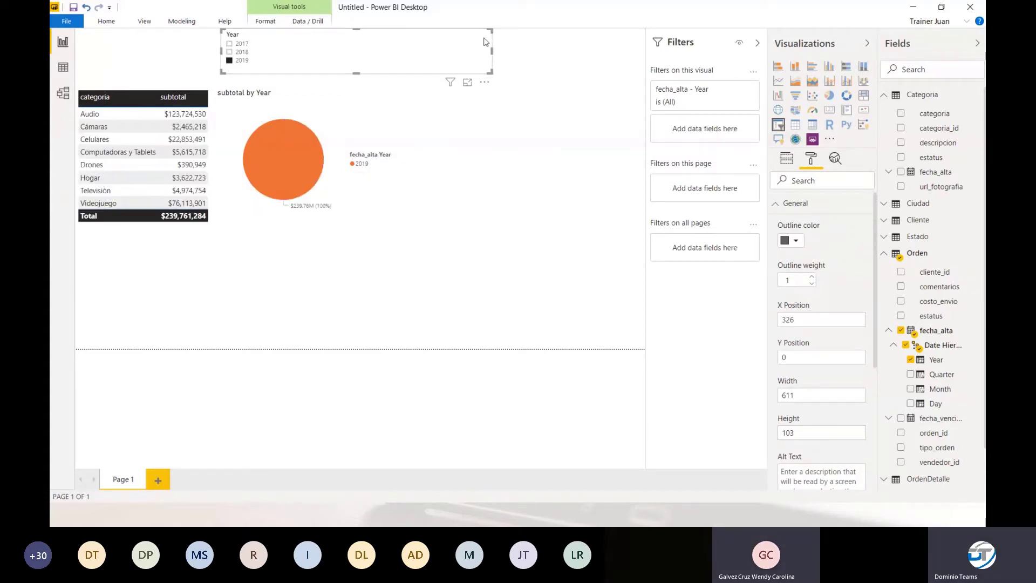
{"action": "left_click", "coordinate": [483, 35]}
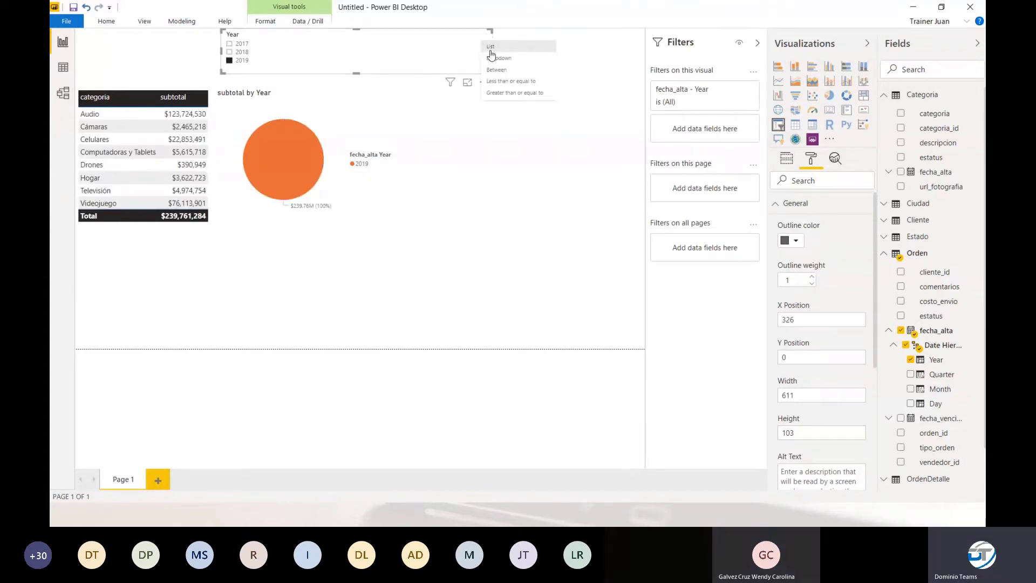
{"action": "left_click", "coordinate": [491, 48]}
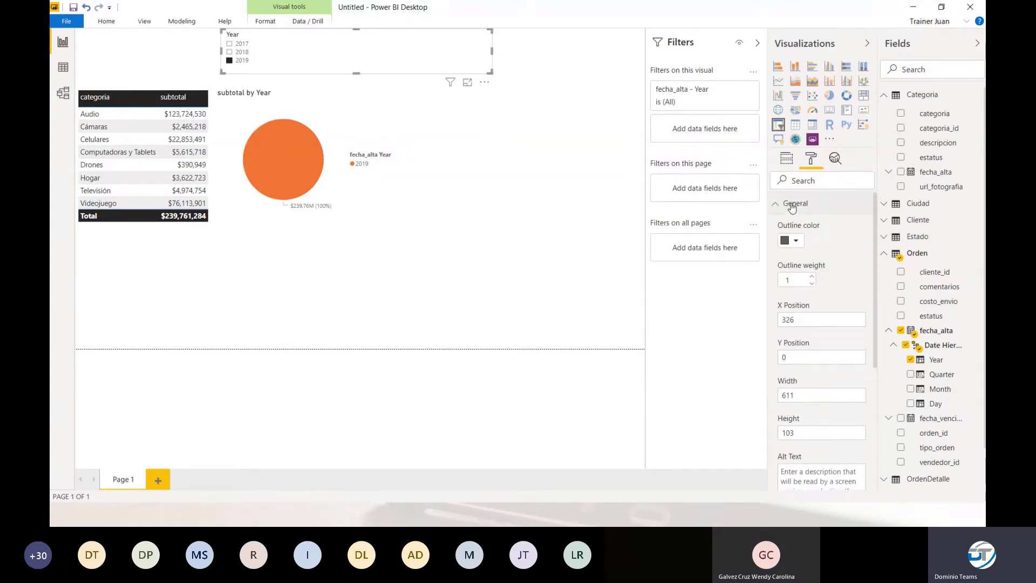
Step: Review the slicer's selection controls and its general outline, position and size properties
{"action": "left_click", "coordinate": [792, 207]}
{"action": "left_click", "coordinate": [788, 225]}
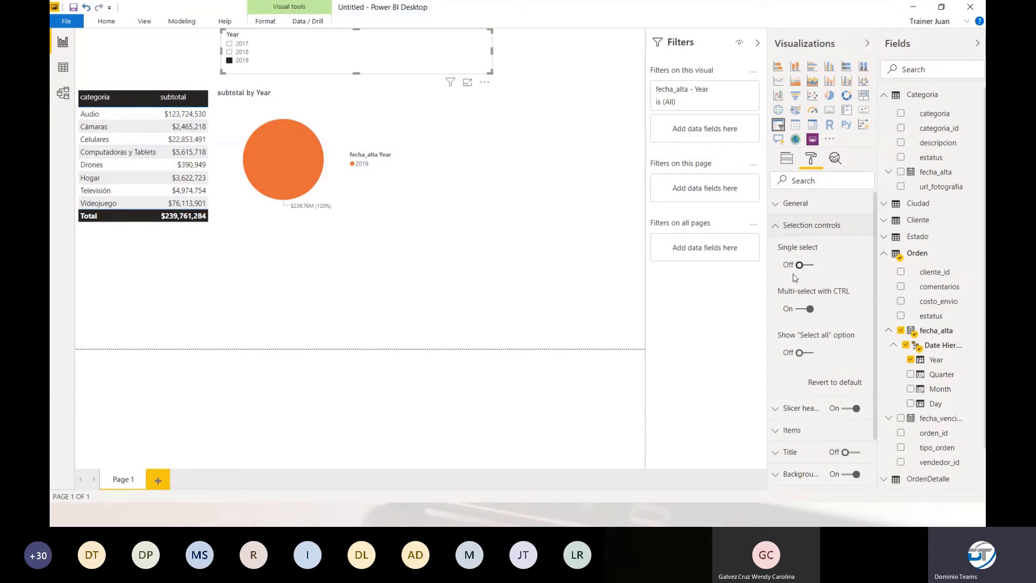
{"action": "left_click", "coordinate": [809, 205]}
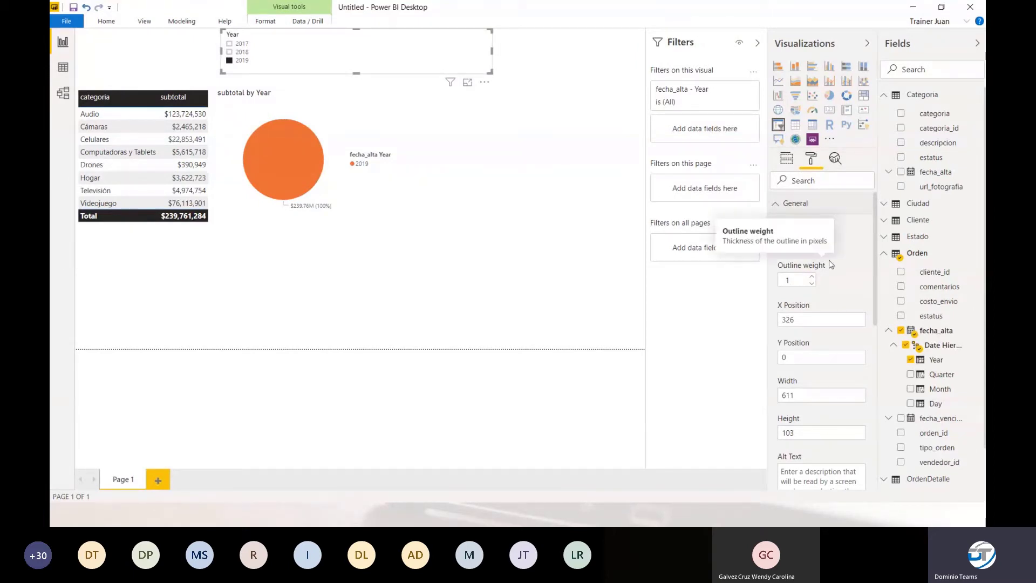
{"action": "scroll", "coordinate": [812, 272], "scroll_direction": "down", "scroll_amount": 3}
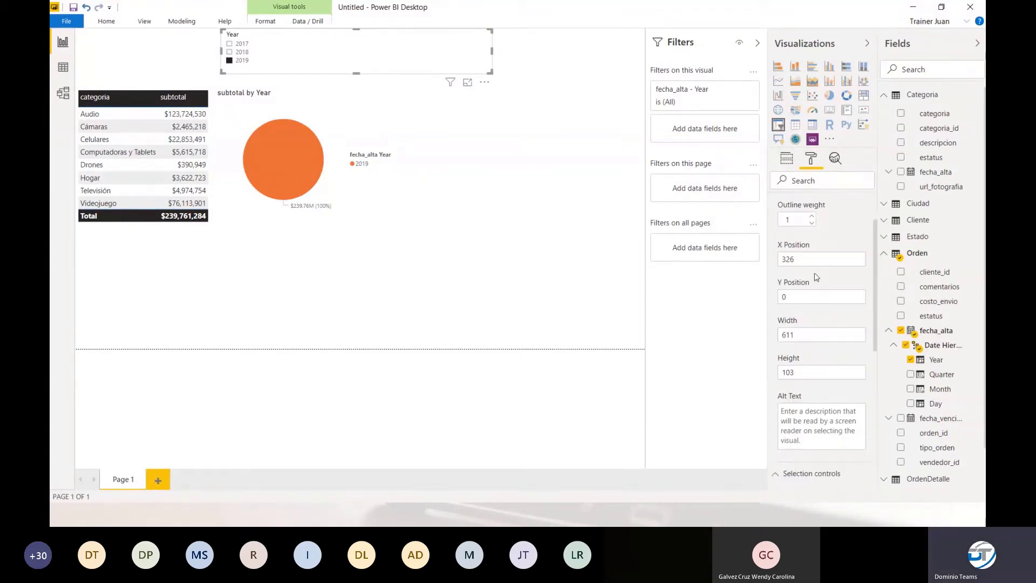
{"action": "scroll", "coordinate": [813, 279], "scroll_direction": "up", "scroll_amount": 3}
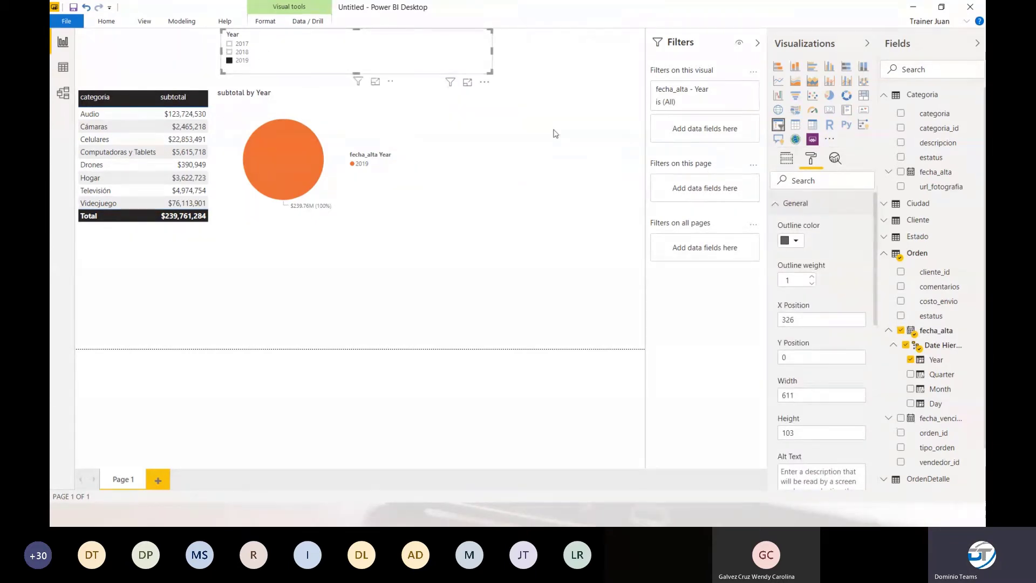
Step: Reselect the Year slicer and switch its type to Dropdown and back to List
{"action": "left_click", "coordinate": [500, 58]}
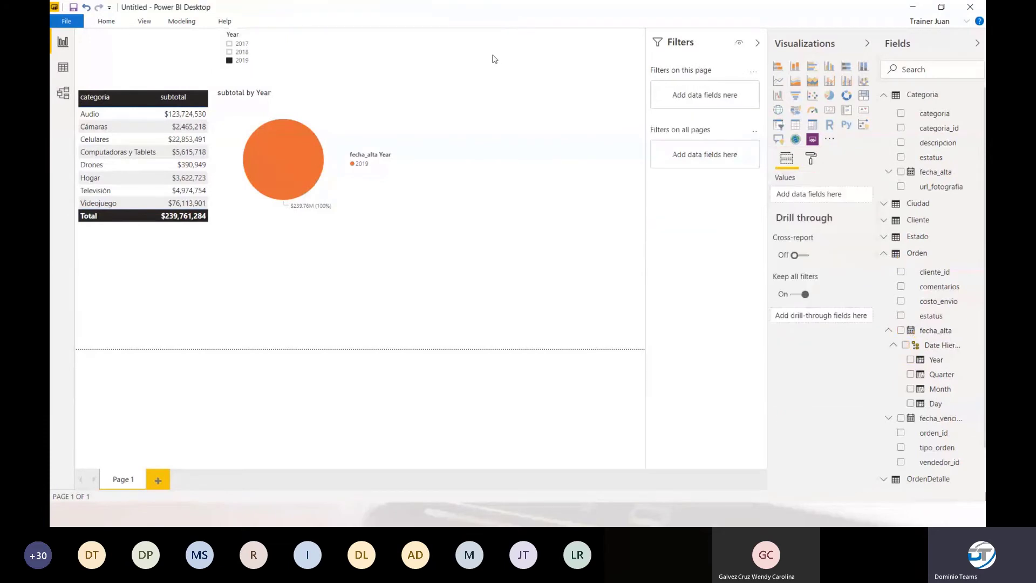
{"action": "left_click", "coordinate": [487, 53]}
{"action": "left_click", "coordinate": [485, 36]}
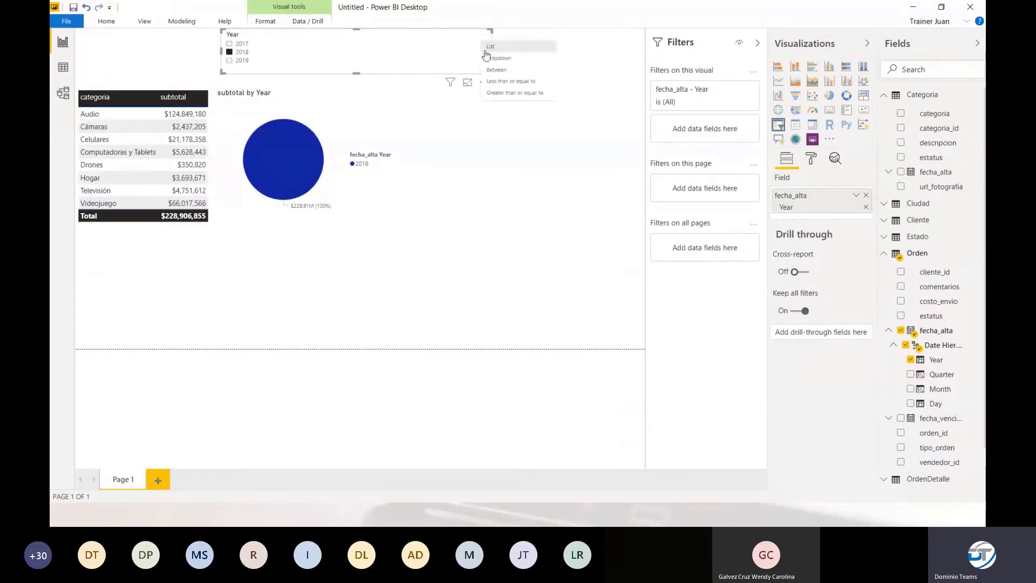
{"action": "left_click", "coordinate": [492, 57]}
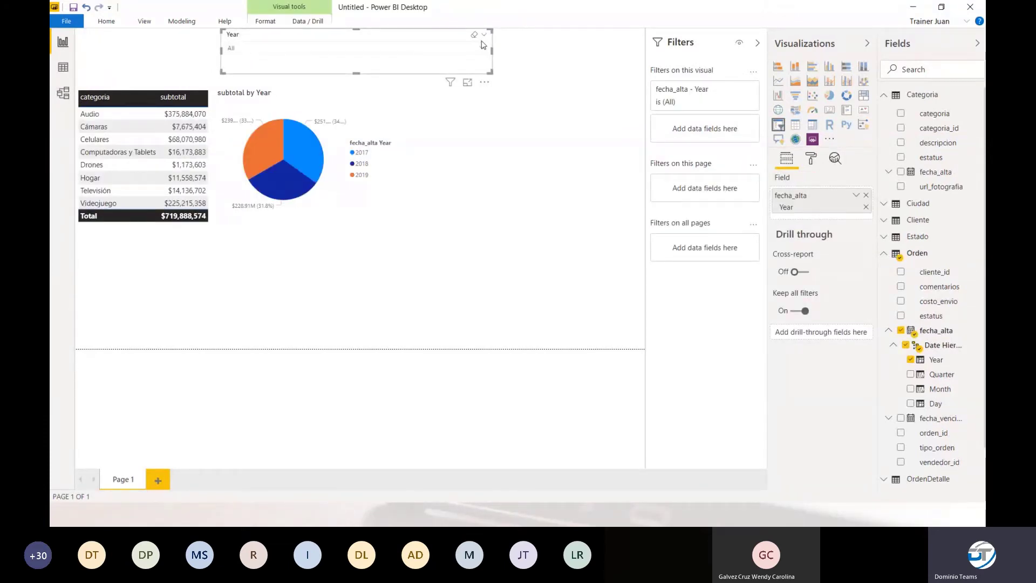
{"action": "left_click", "coordinate": [483, 34]}
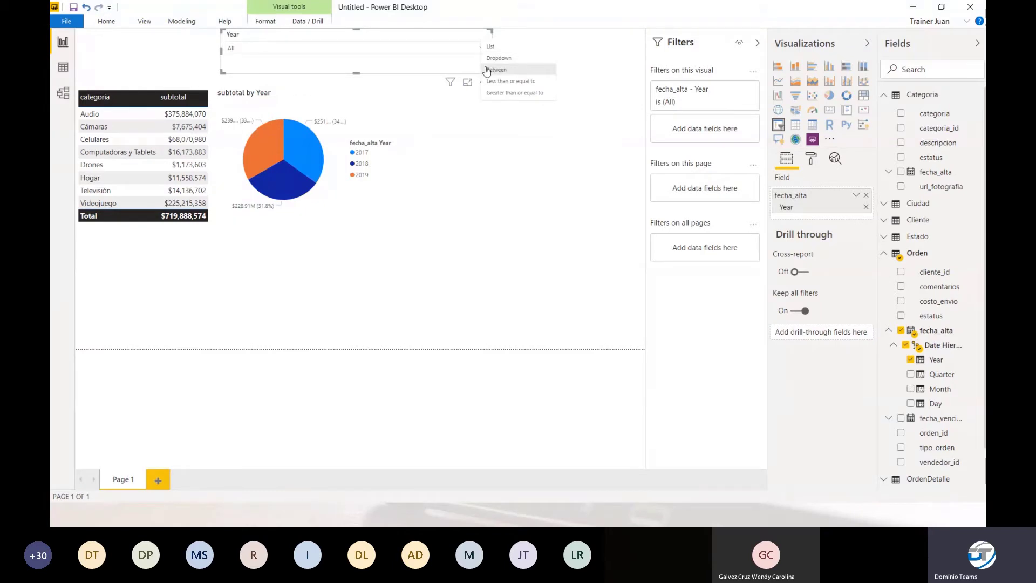
{"action": "left_click", "coordinate": [492, 47]}
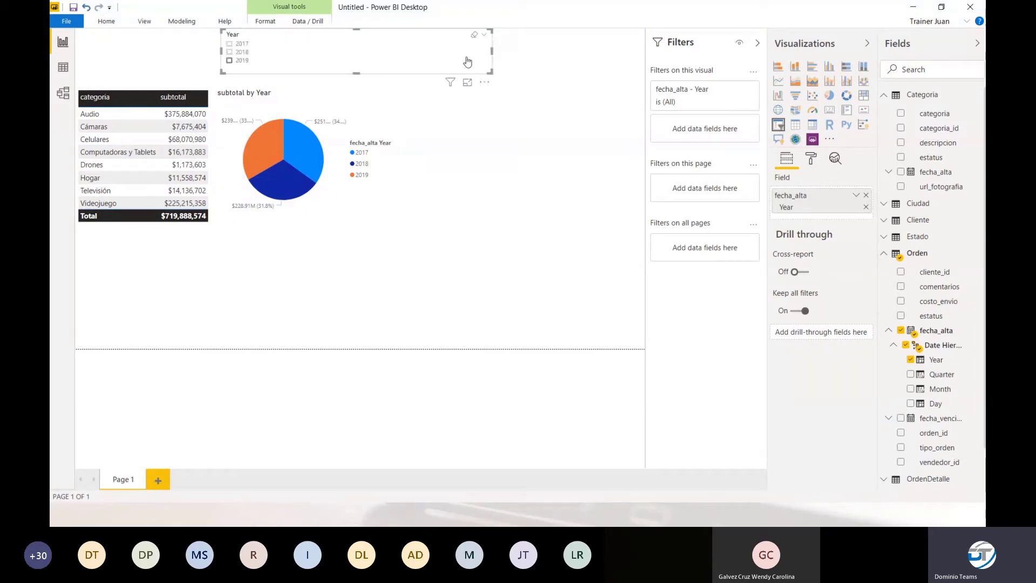
Step: Filter the report to 2019 with the Year slicer and open its general formatting properties
{"action": "left_click", "coordinate": [230, 60]}
{"action": "left_click", "coordinate": [809, 159]}
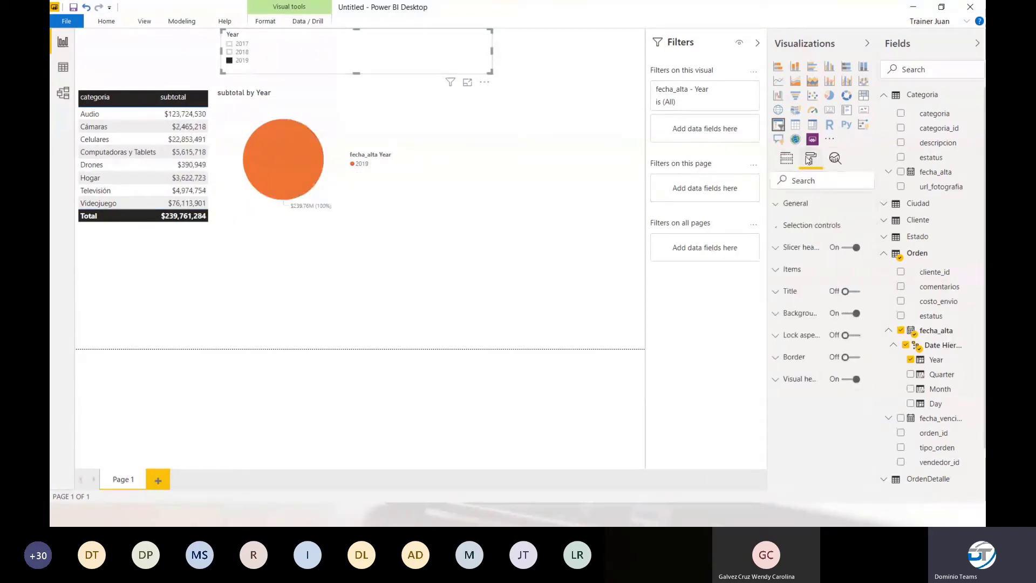
{"action": "left_click", "coordinate": [803, 204]}
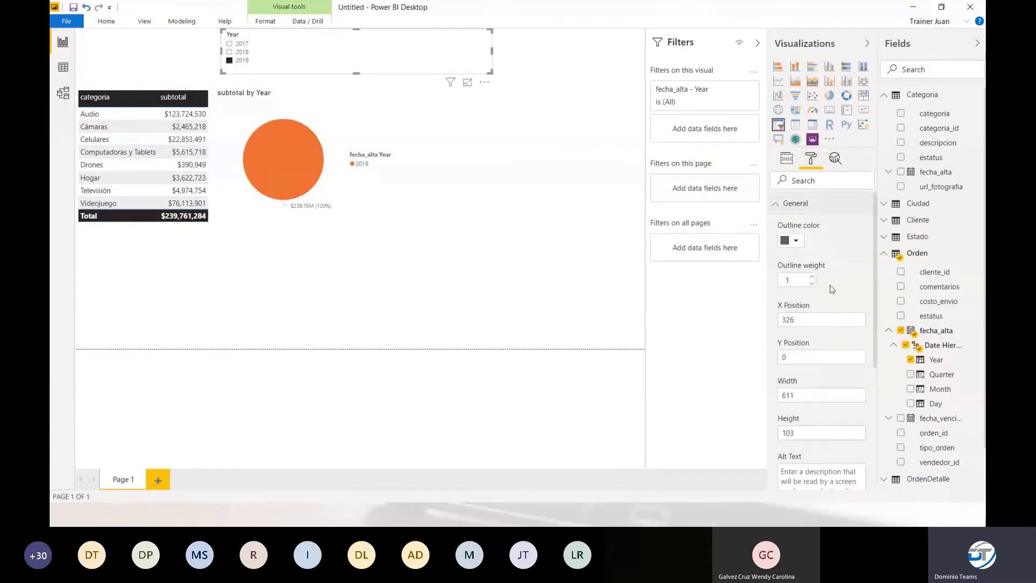
Step: Close the report and save it as Webinar Demo in the Power BI Webinar folder
{"action": "scroll", "coordinate": [832, 289], "scroll_direction": "down", "scroll_amount": 2}
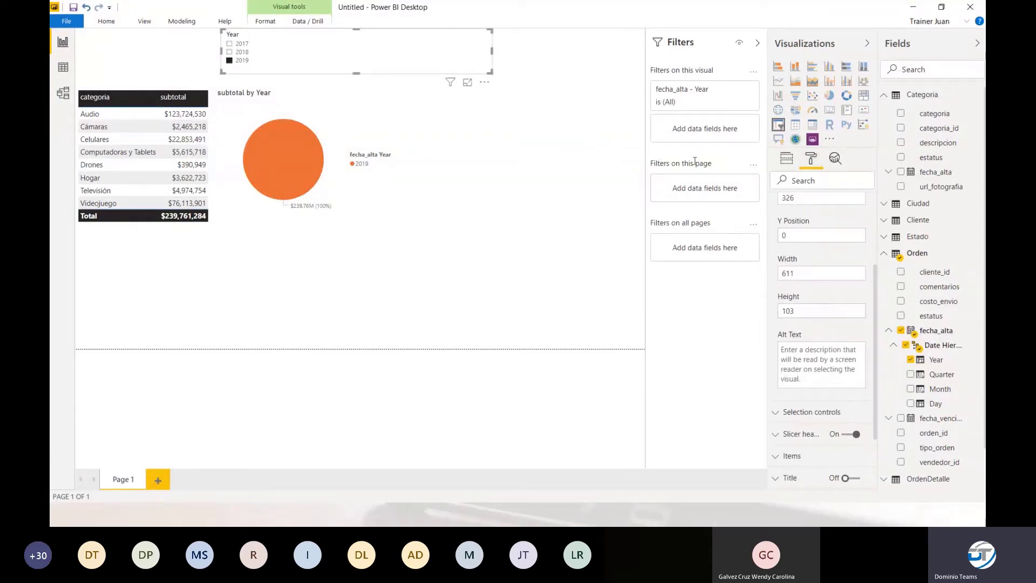
{"action": "left_click", "coordinate": [969, 8]}
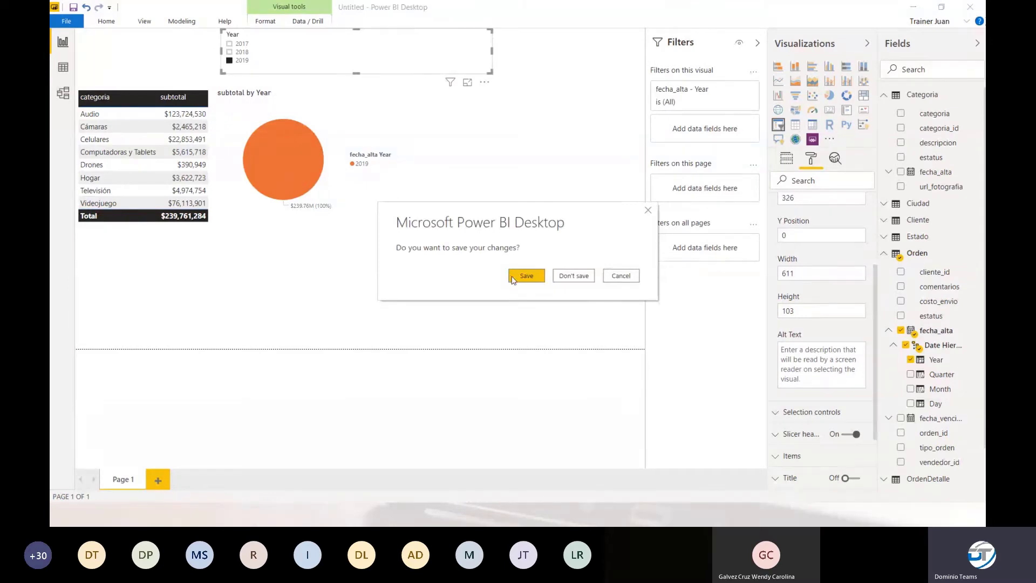
{"action": "left_click", "coordinate": [512, 277]}
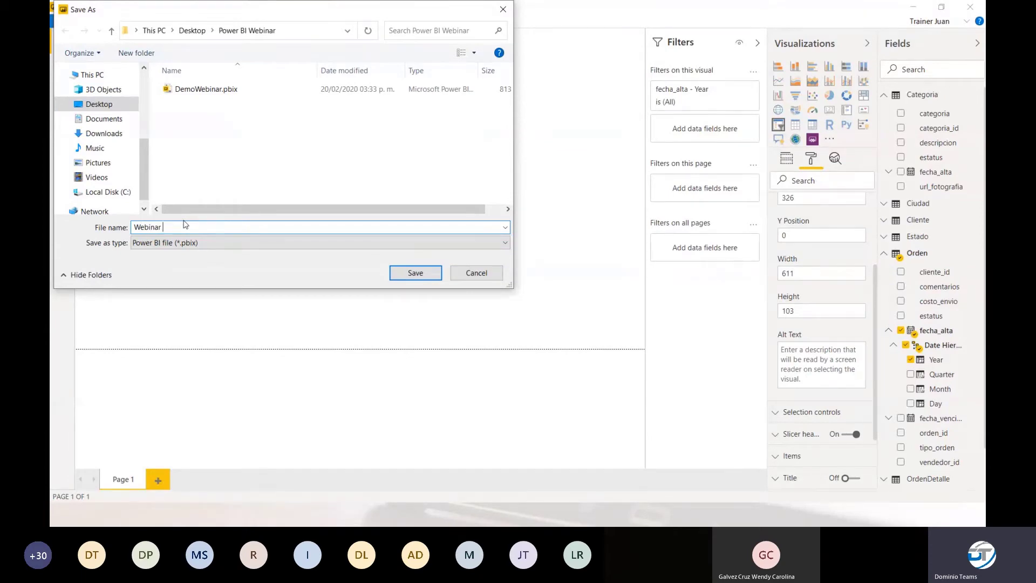
{"action": "type", "text": "Webinar Demo"}
{"action": "key", "text": "Return"}
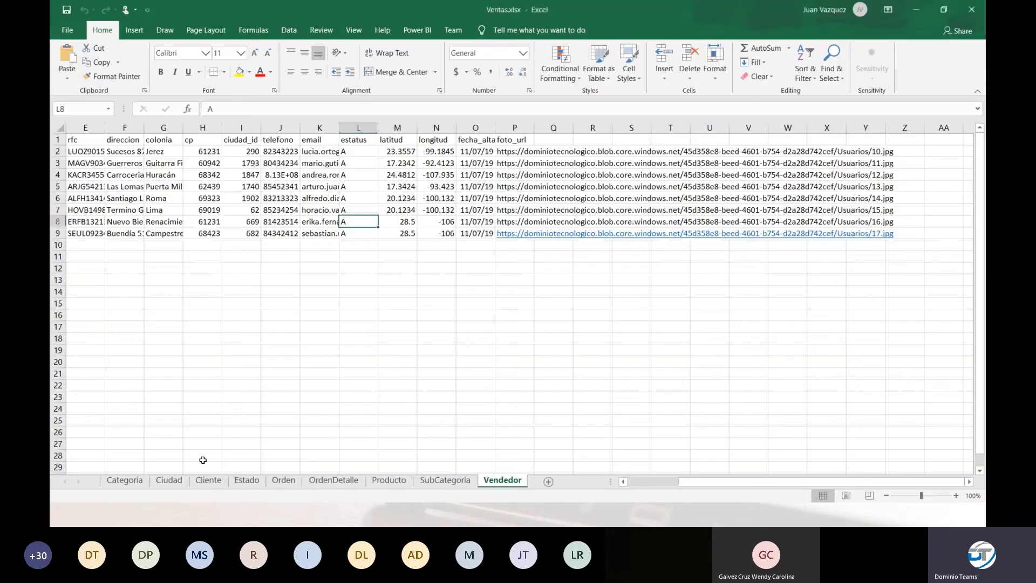
Step: Start Power BI Desktop as administrator and reopen the recent report Webinar Demo.pbix
{"action": "key", "text": "super"}
{"action": "type", "text": "power"}
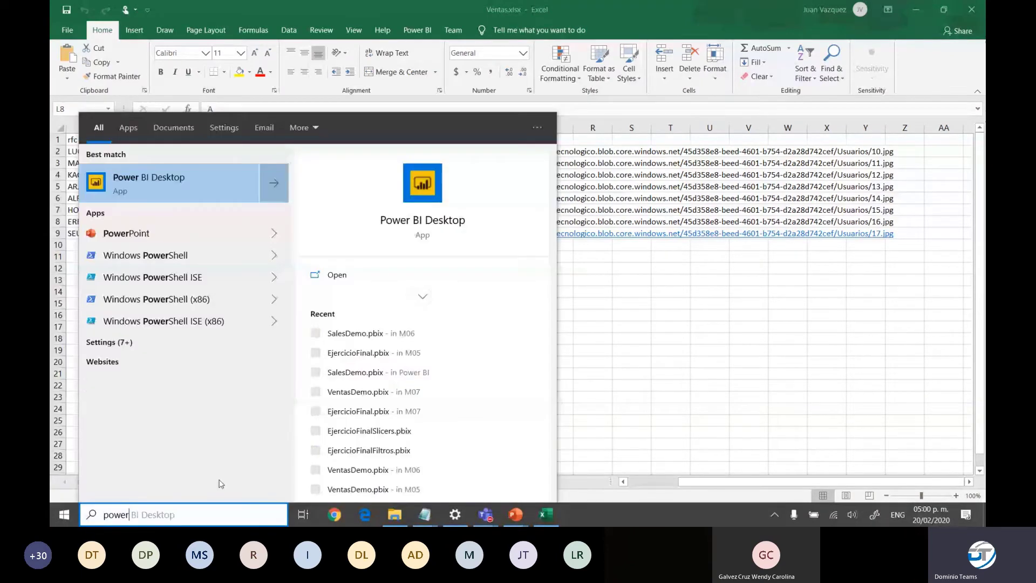
{"action": "right_click", "coordinate": [112, 195]}
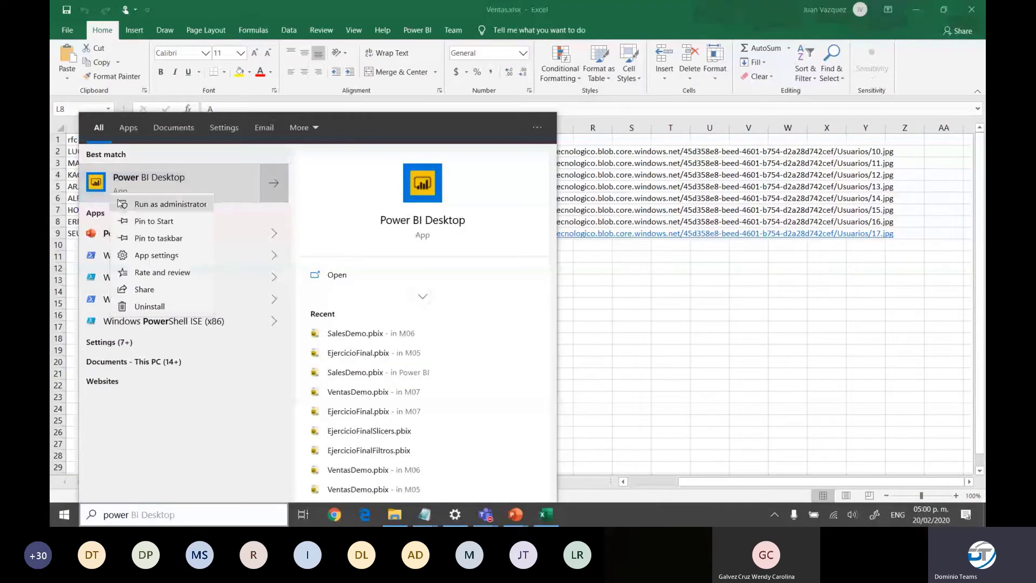
{"action": "left_click", "coordinate": [123, 203]}
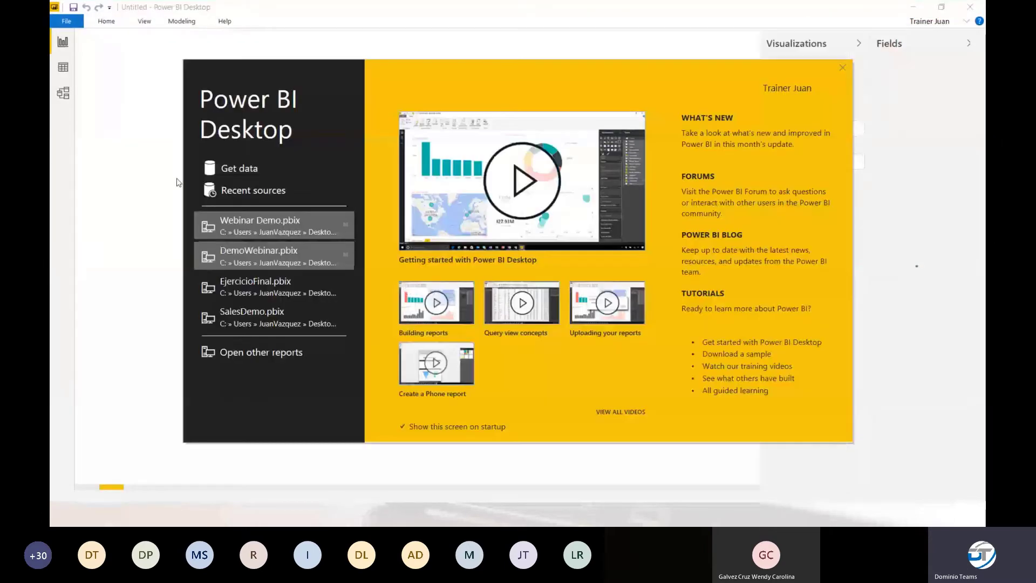
{"action": "left_click", "coordinate": [273, 222]}
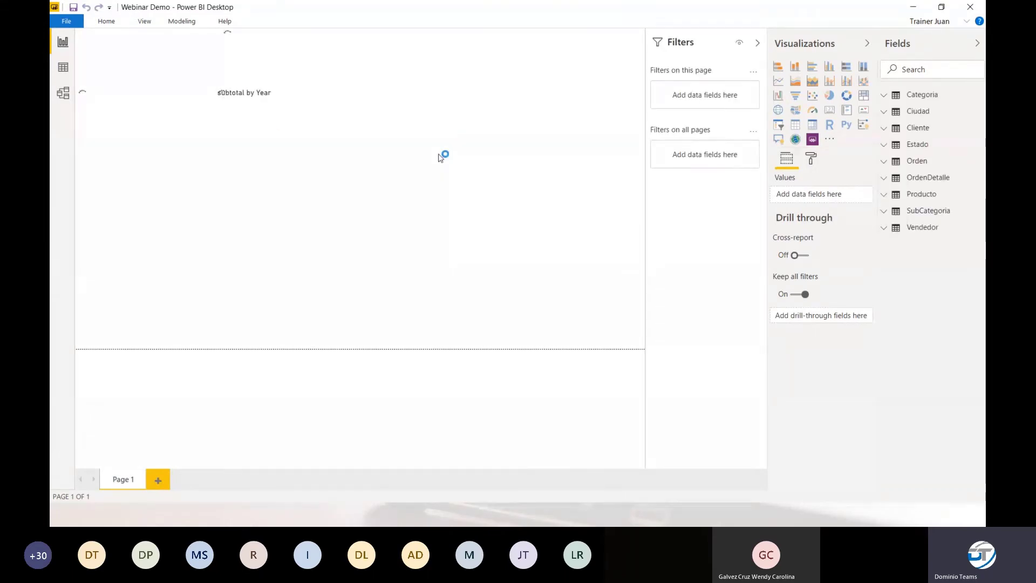
Step: Examine the Year slicer's general properties and selection controls, and toggle its slicer header off and back on
{"action": "left_click", "coordinate": [301, 63]}
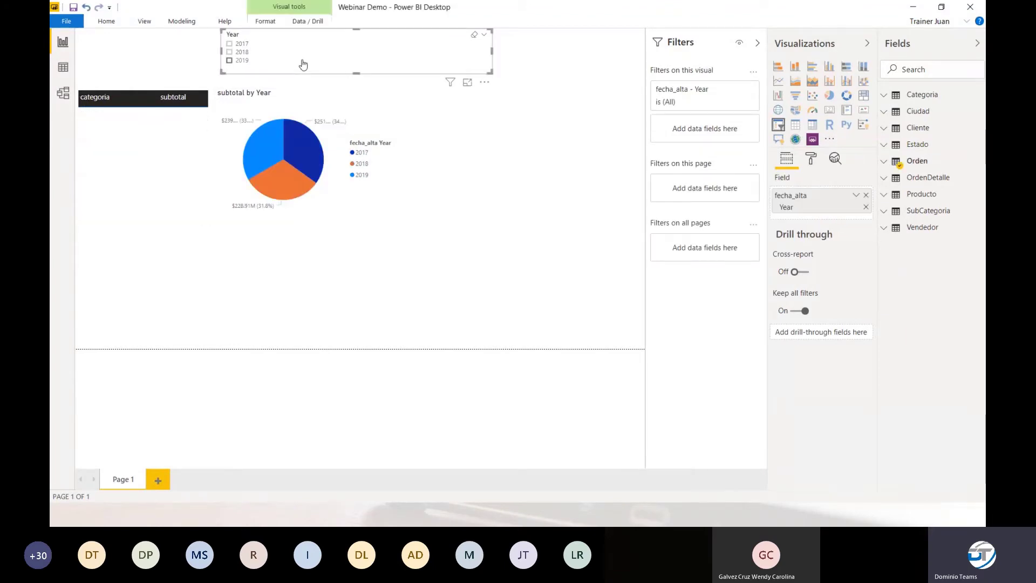
{"action": "left_click", "coordinate": [810, 158]}
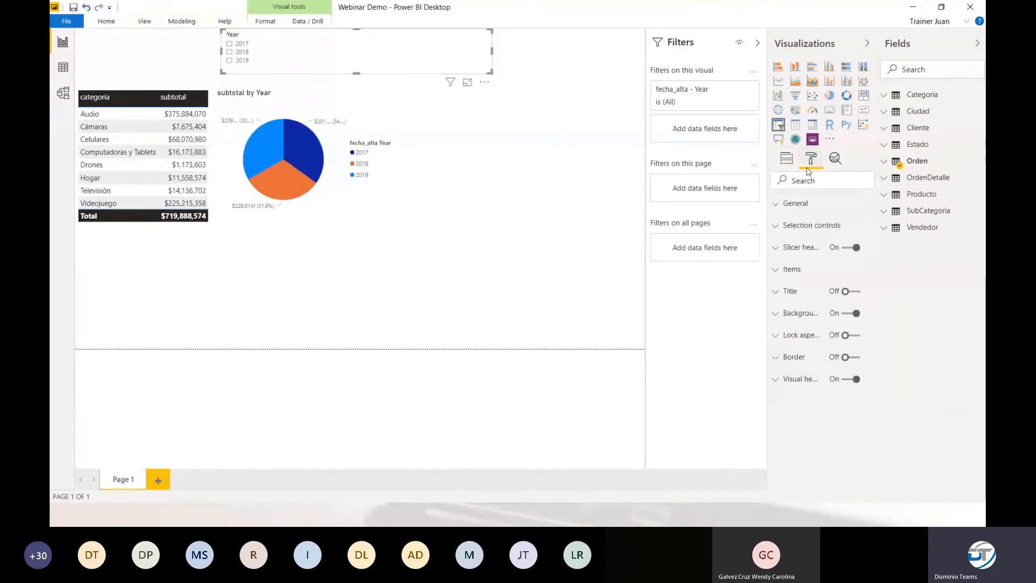
{"action": "left_click", "coordinate": [798, 208]}
{"action": "scroll", "coordinate": [814, 273], "scroll_direction": "down", "scroll_amount": 3}
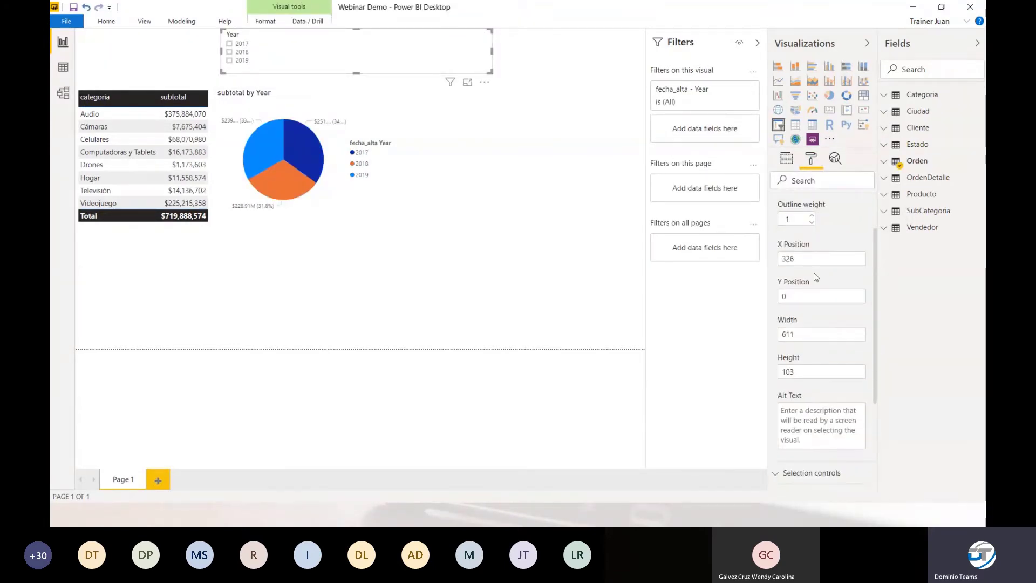
{"action": "scroll", "coordinate": [816, 281], "scroll_direction": "up", "scroll_amount": 3}
{"action": "scroll", "coordinate": [818, 291], "scroll_direction": "down", "scroll_amount": 3}
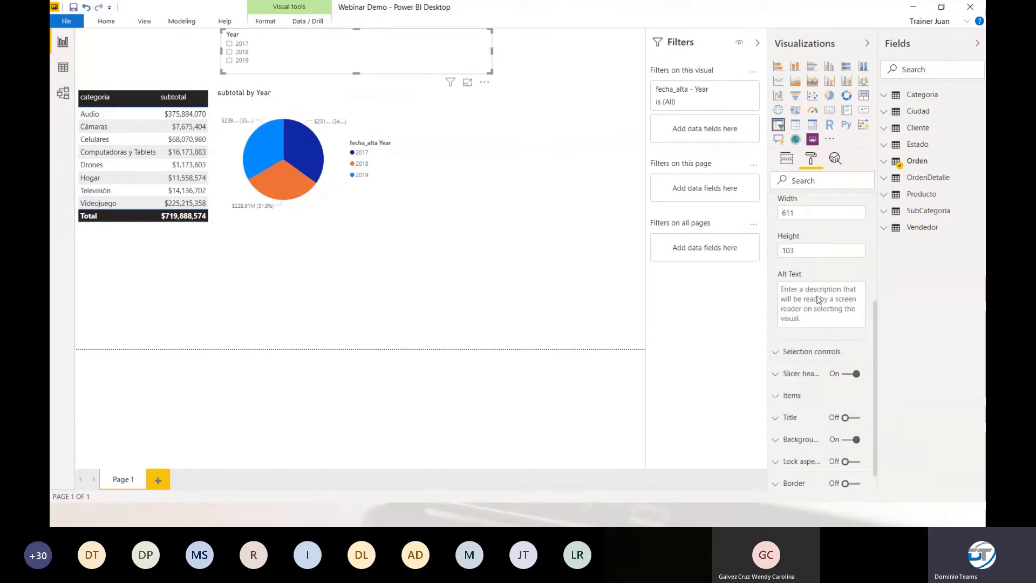
{"action": "left_click", "coordinate": [818, 351]}
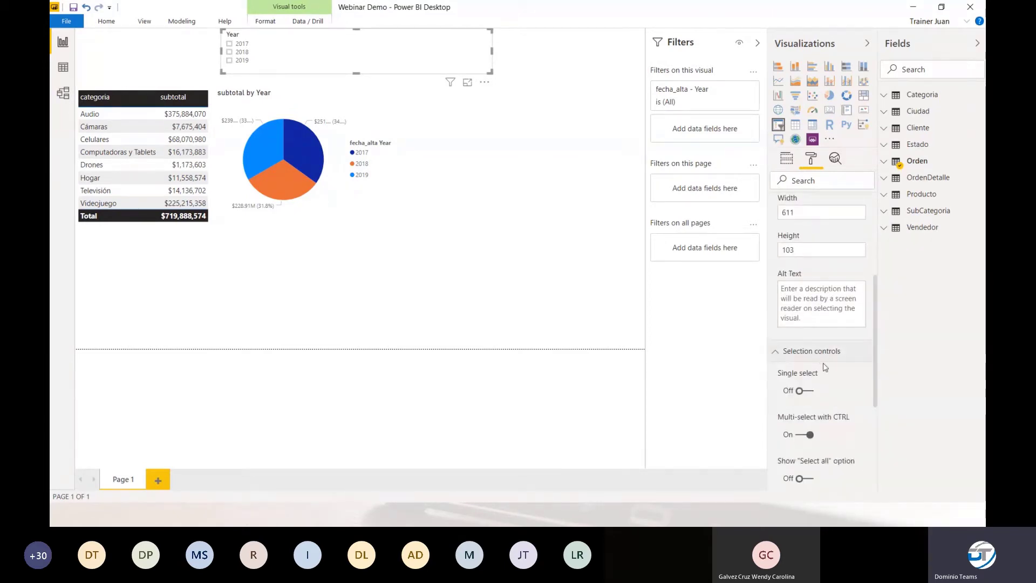
{"action": "scroll", "coordinate": [822, 378], "scroll_direction": "down", "scroll_amount": 1}
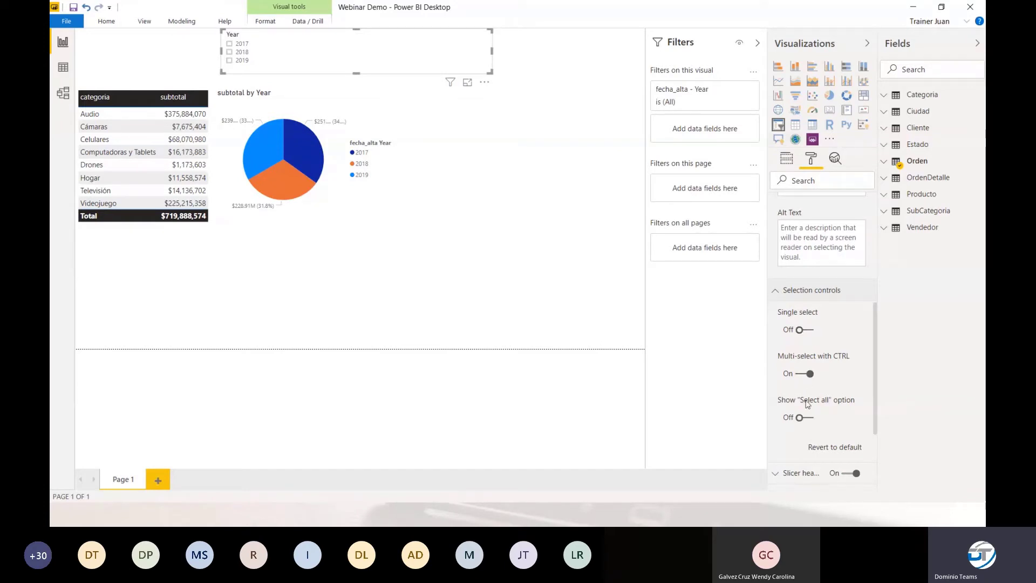
{"action": "scroll", "coordinate": [816, 412], "scroll_direction": "down", "scroll_amount": 1}
{"action": "scroll", "coordinate": [816, 412], "scroll_direction": "down", "scroll_amount": 1}
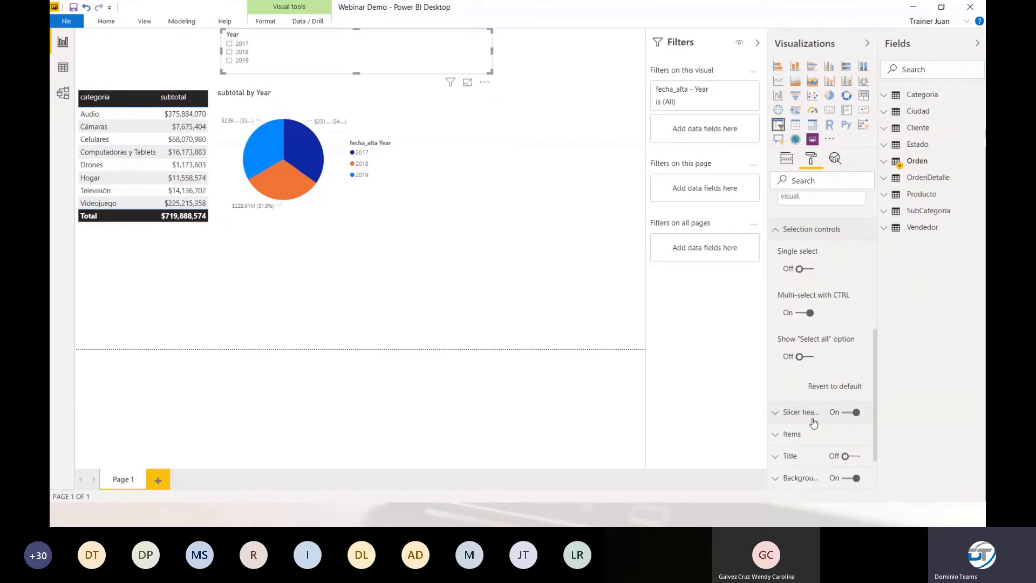
{"action": "left_click", "coordinate": [846, 412]}
{"action": "left_click", "coordinate": [845, 412]}
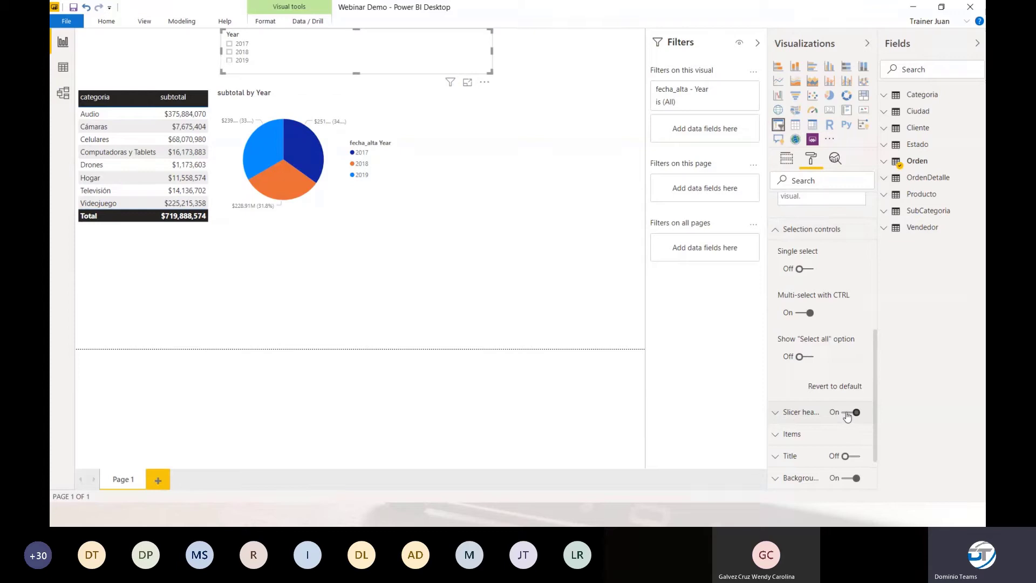
Step: Review the Year slicer's item colour, outline and text options and turn off its visual header
{"action": "left_click", "coordinate": [822, 433]}
{"action": "scroll", "coordinate": [825, 429], "scroll_direction": "down", "scroll_amount": 3}
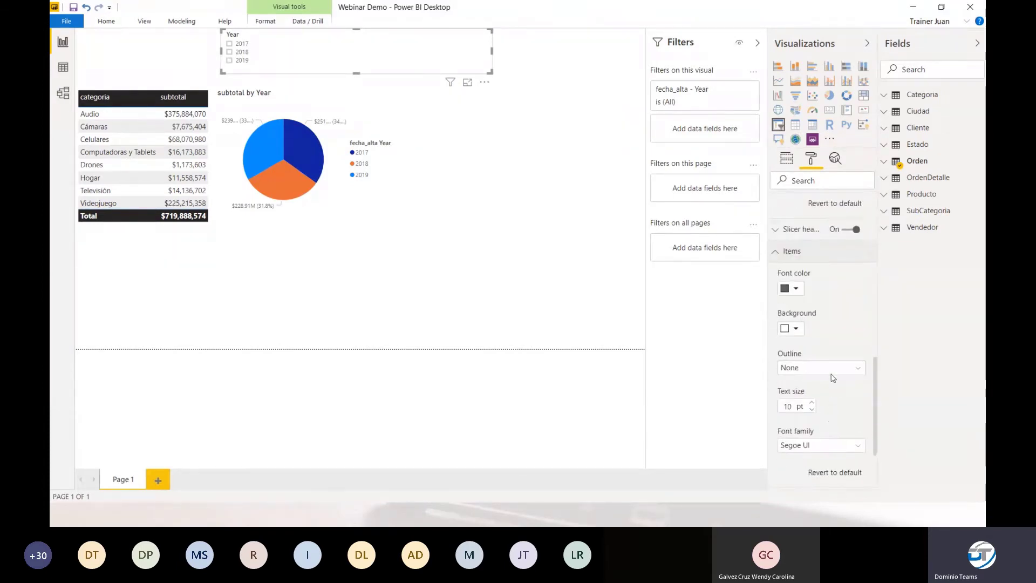
{"action": "left_click", "coordinate": [831, 367]}
{"action": "left_click", "coordinate": [831, 369]}
{"action": "scroll", "coordinate": [831, 372], "scroll_direction": "down", "scroll_amount": 2}
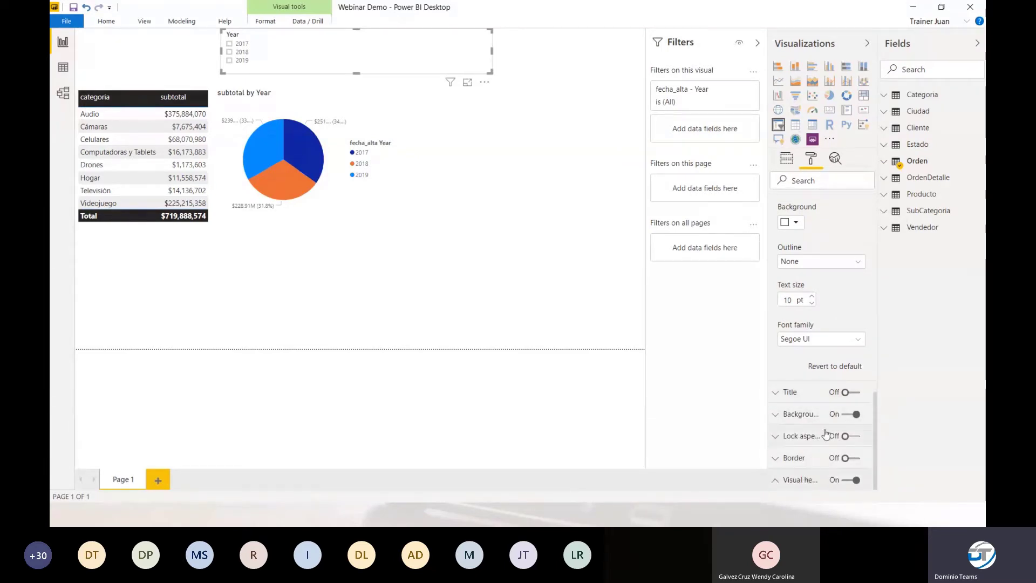
{"action": "left_click", "coordinate": [852, 480]}
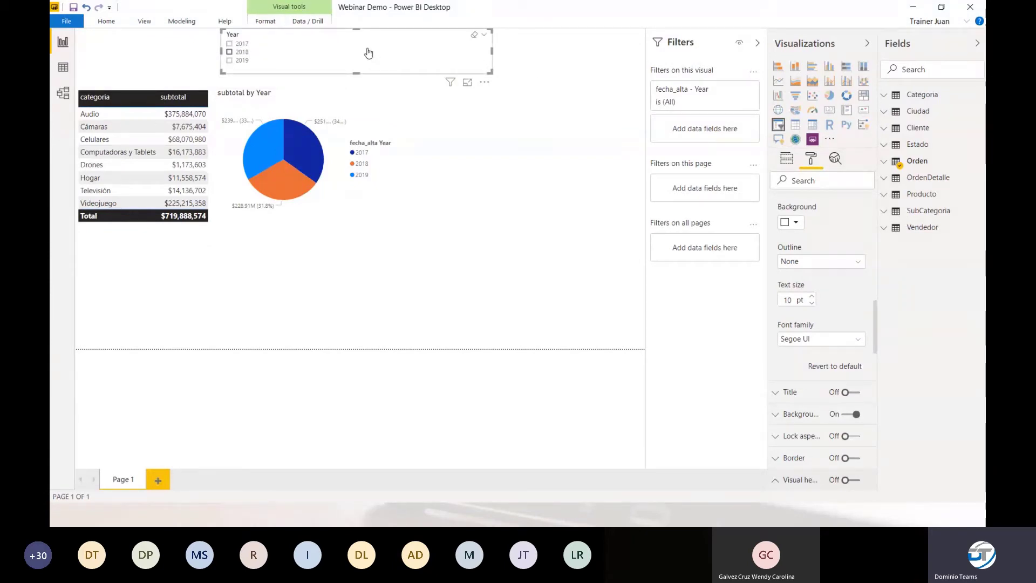
Step: Switch to the presentation to check the Demo agenda slide and return to the report in Power BI Desktop
{"action": "key", "text": "alt+Tab"}
{"action": "key", "text": "alt+Tab"}
{"action": "key", "text": "alt+Tab"}
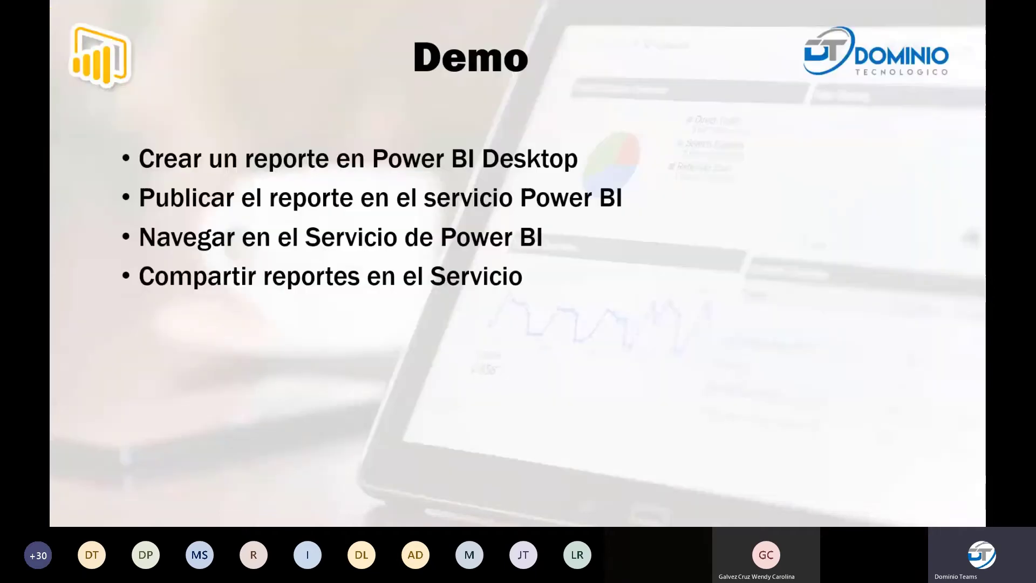
{"action": "key", "text": "alt+Tab"}
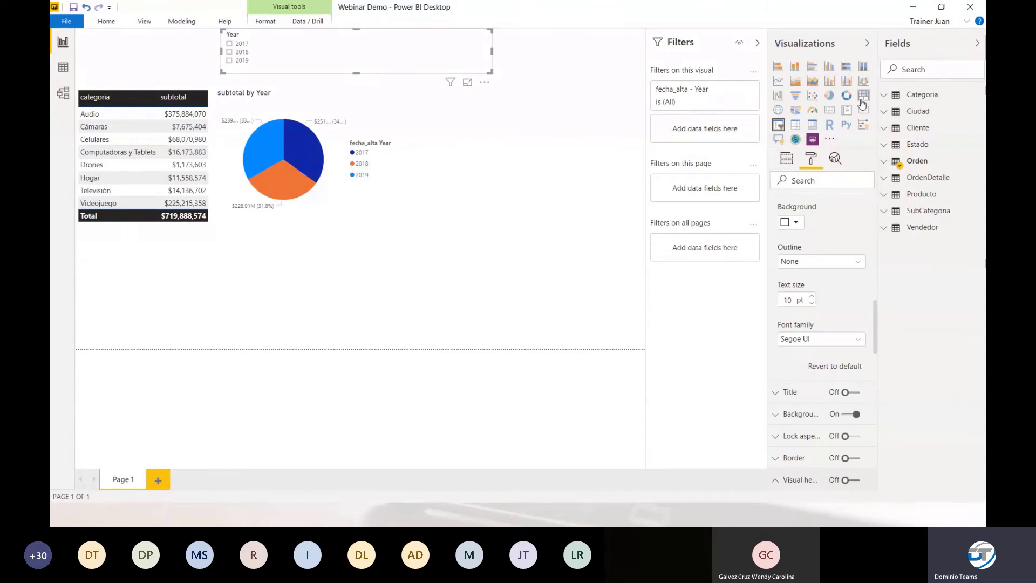
Step: Add a treemap beside the pie chart and enlarge it to the page's outer and lower edges
{"action": "left_click", "coordinate": [862, 98]}
{"action": "left_click", "coordinate": [504, 171]}
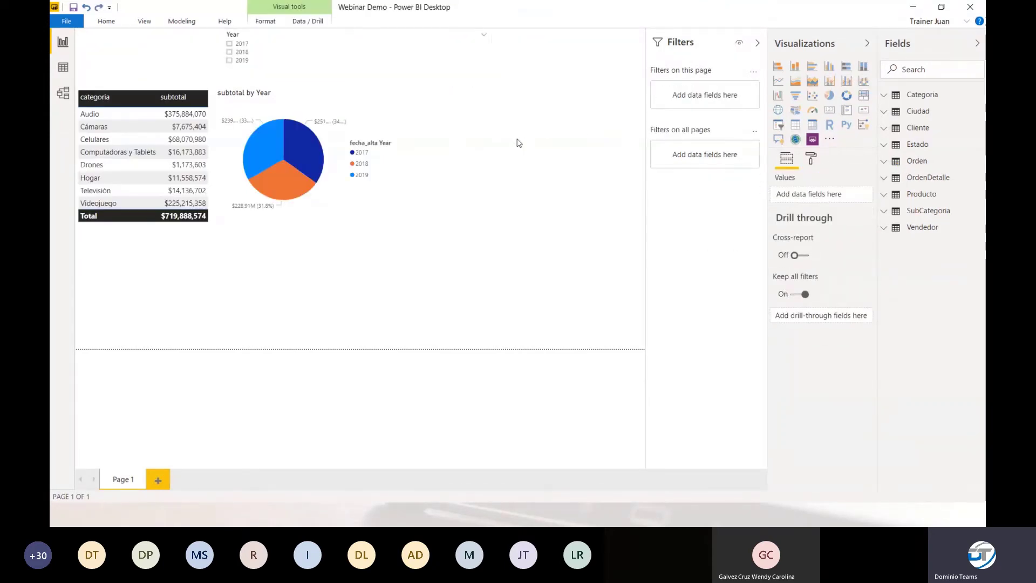
{"action": "left_click", "coordinate": [863, 100]}
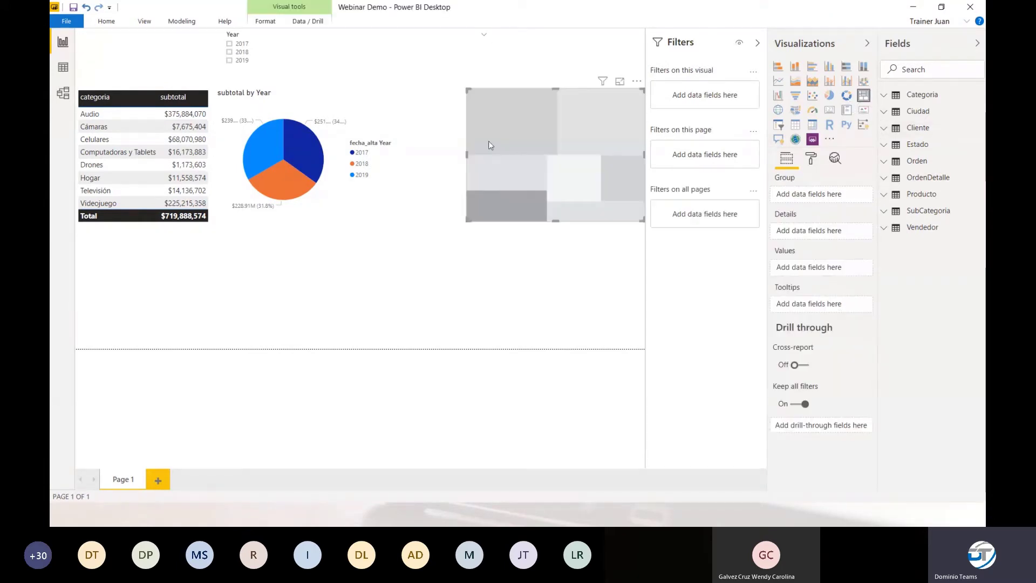
{"action": "left_click_drag", "start_coordinate": [488, 141], "coordinate": [439, 135]}
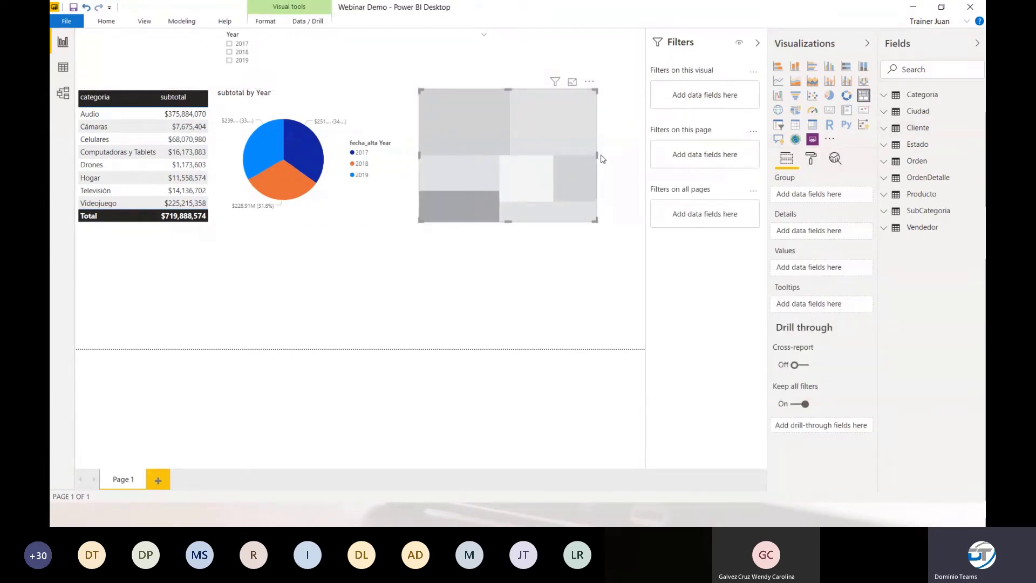
{"action": "left_click_drag", "start_coordinate": [597, 155], "coordinate": [643, 154]}
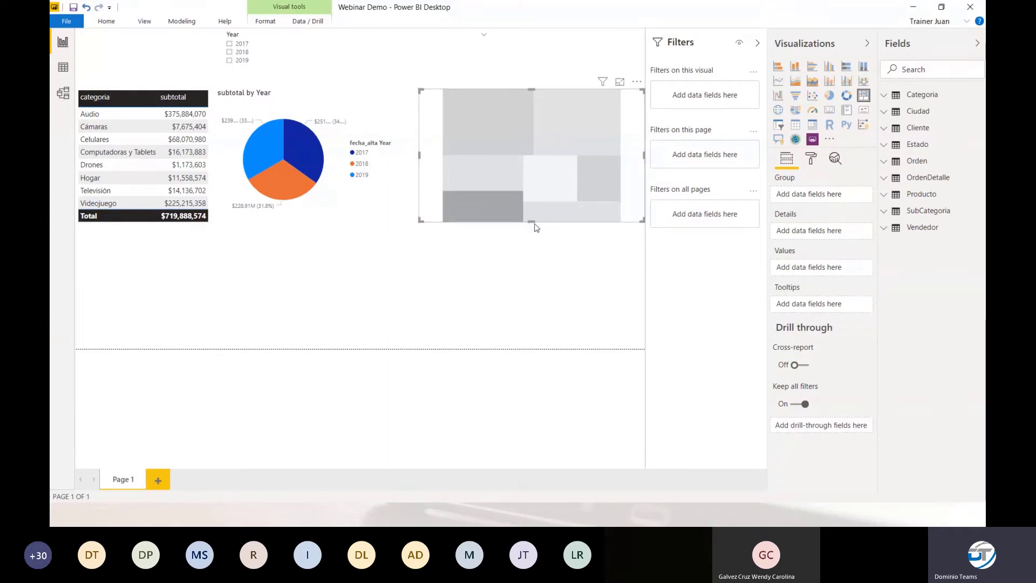
{"action": "left_click_drag", "start_coordinate": [531, 222], "coordinate": [528, 374]}
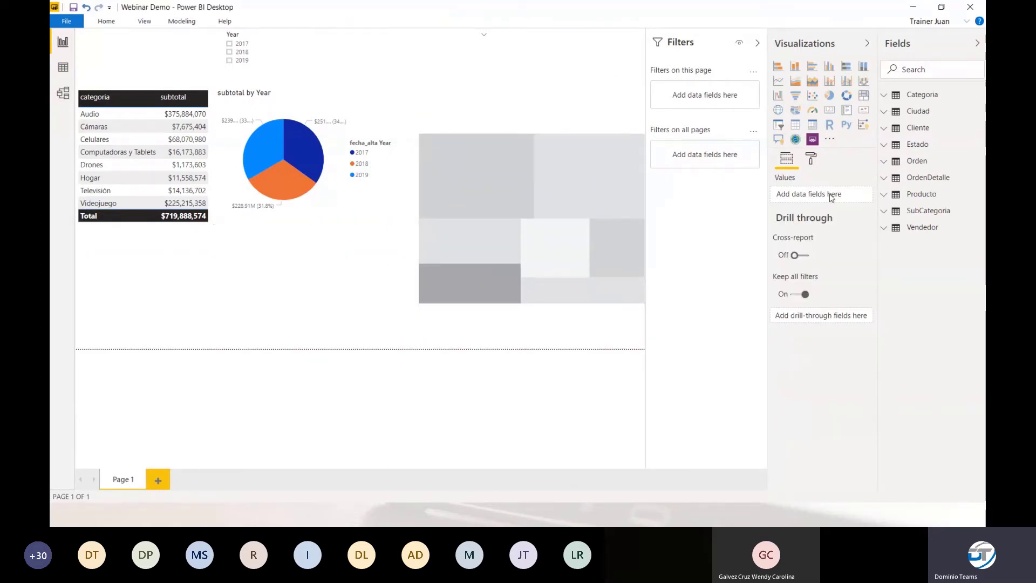
Step: Group the treemap by the producto field of the Producto table
{"action": "left_click", "coordinate": [885, 96]}
{"action": "left_click", "coordinate": [885, 96]}
{"action": "left_click", "coordinate": [884, 194]}
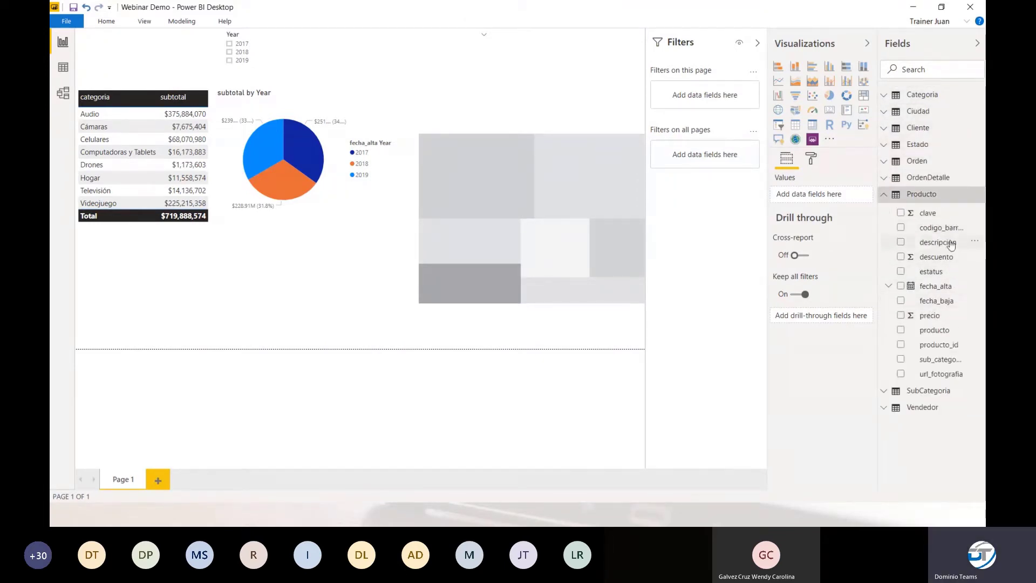
{"action": "left_click_drag", "start_coordinate": [941, 331], "coordinate": [820, 195]}
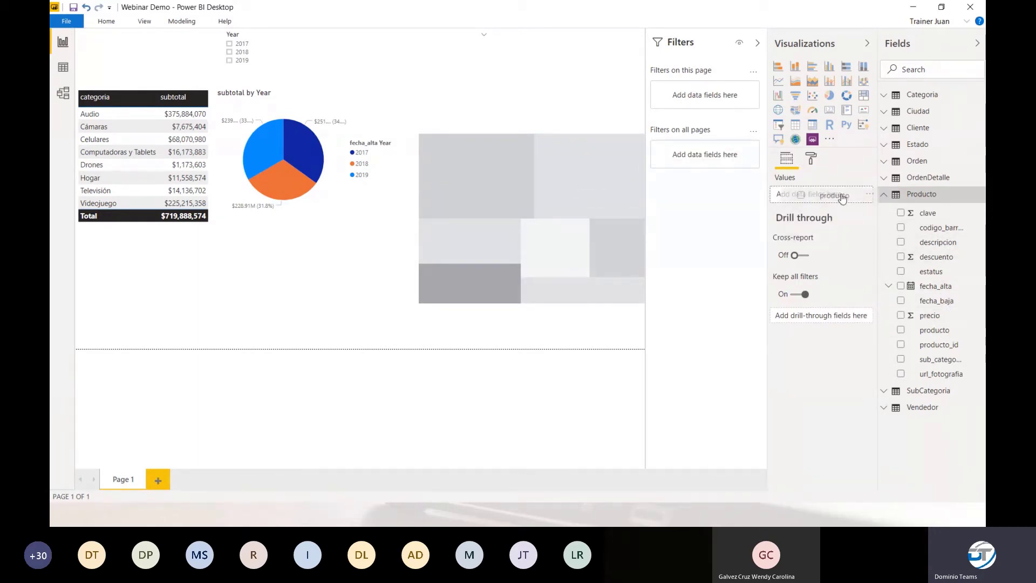
{"action": "left_click", "coordinate": [602, 208]}
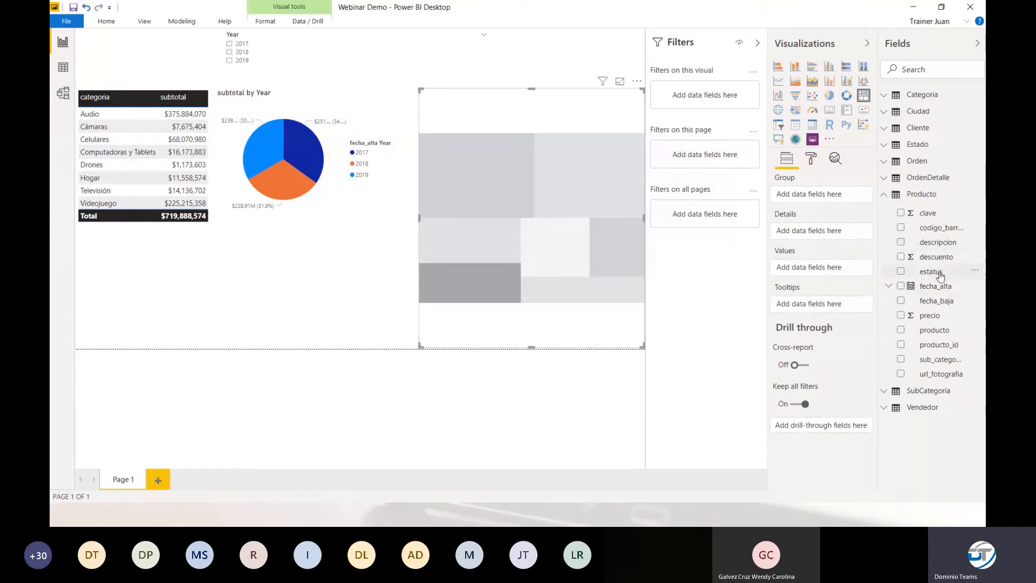
{"action": "left_click_drag", "start_coordinate": [941, 329], "coordinate": [809, 196]}
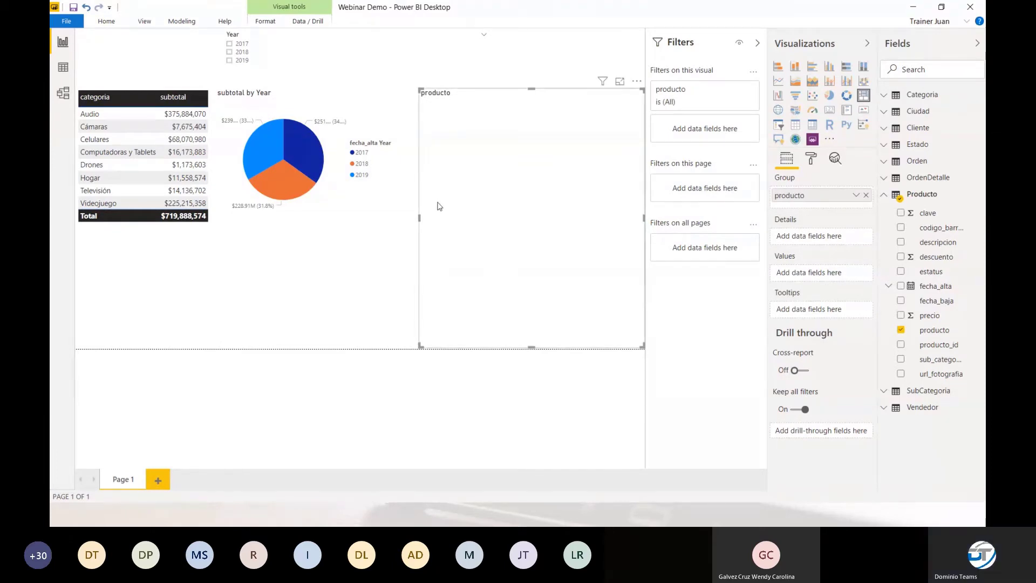
Step: Use the subtotal field of the OrdenDetalle table as the treemap's values
{"action": "left_click", "coordinate": [888, 196]}
{"action": "left_click", "coordinate": [883, 177]}
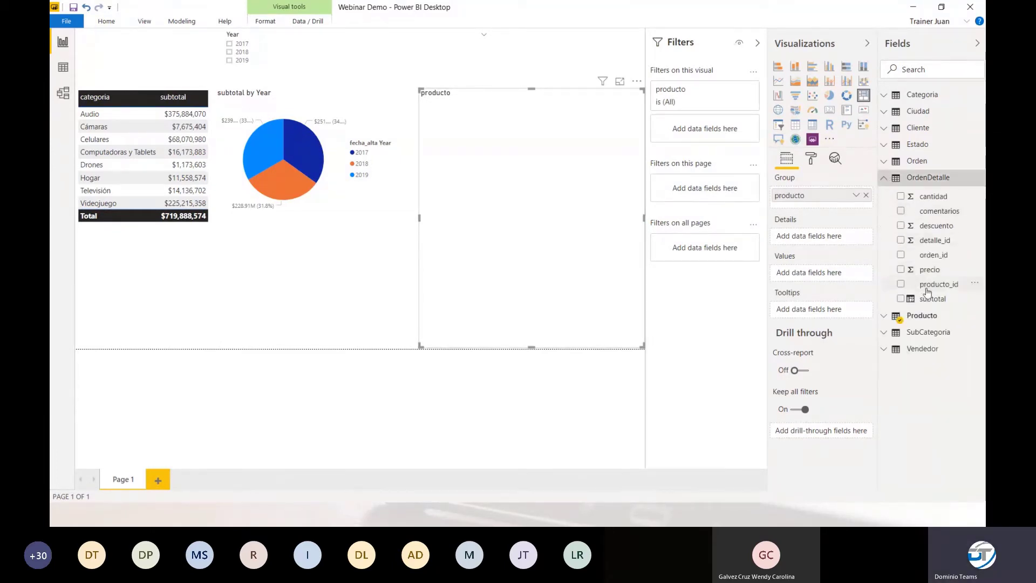
{"action": "left_click_drag", "start_coordinate": [931, 299], "coordinate": [809, 273]}
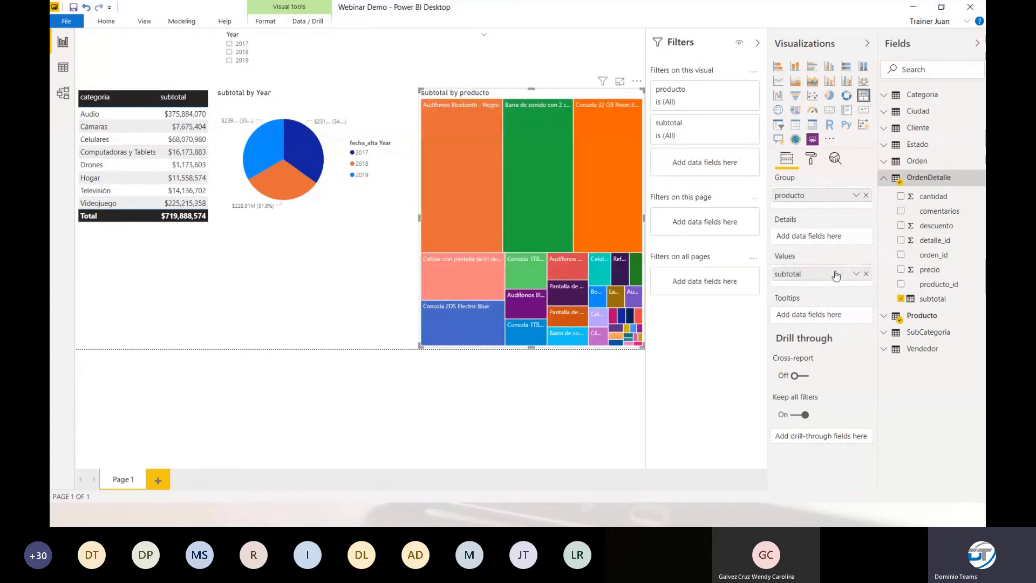
Step: Filter the report by different years with the Year slicer, ending with 2018 selected
{"action": "left_click", "coordinate": [246, 62]}
{"action": "left_click", "coordinate": [243, 52]}
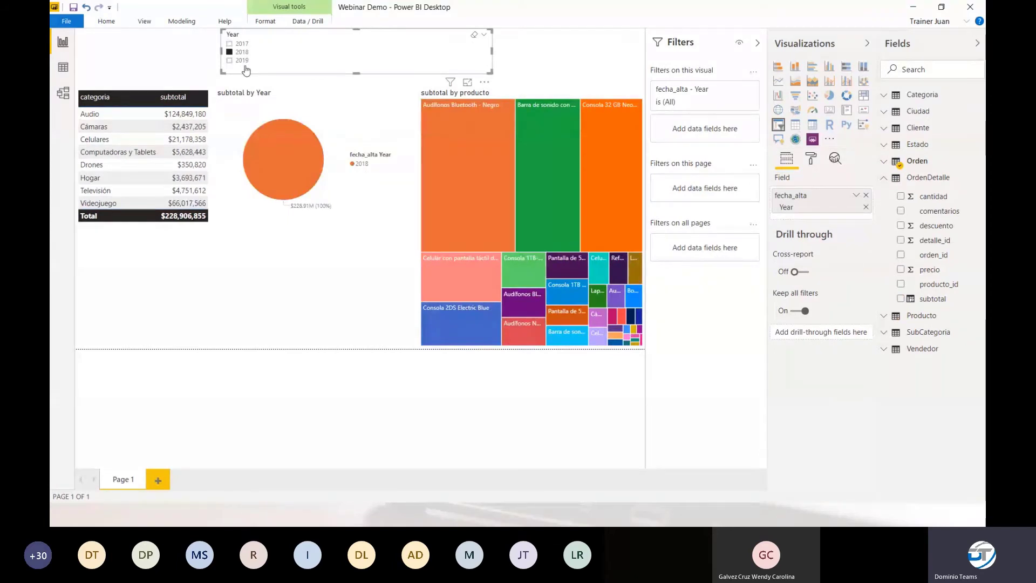
{"action": "left_click", "coordinate": [245, 61]}
{"action": "left_click", "coordinate": [243, 44]}
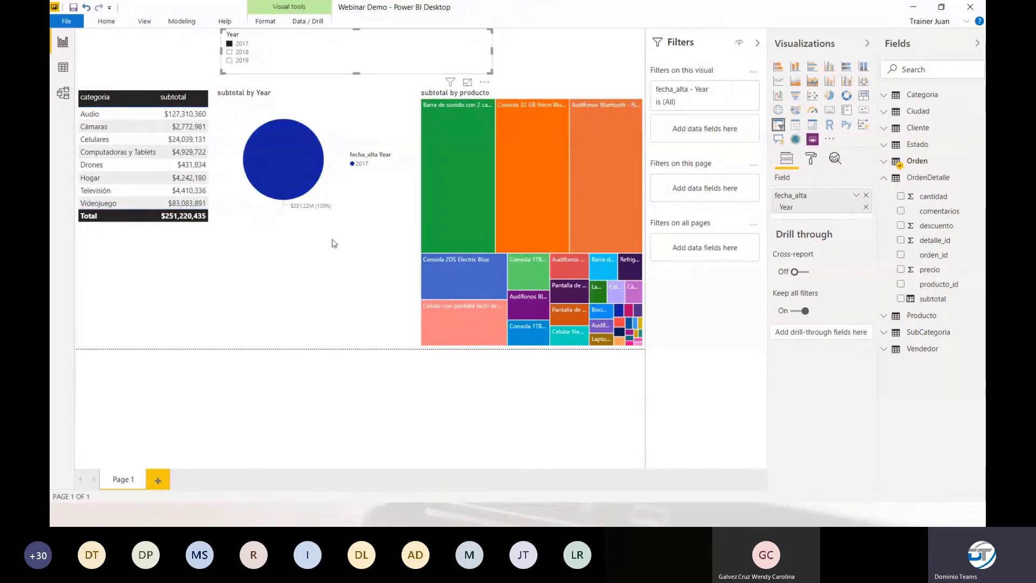
{"action": "left_click", "coordinate": [289, 53]}
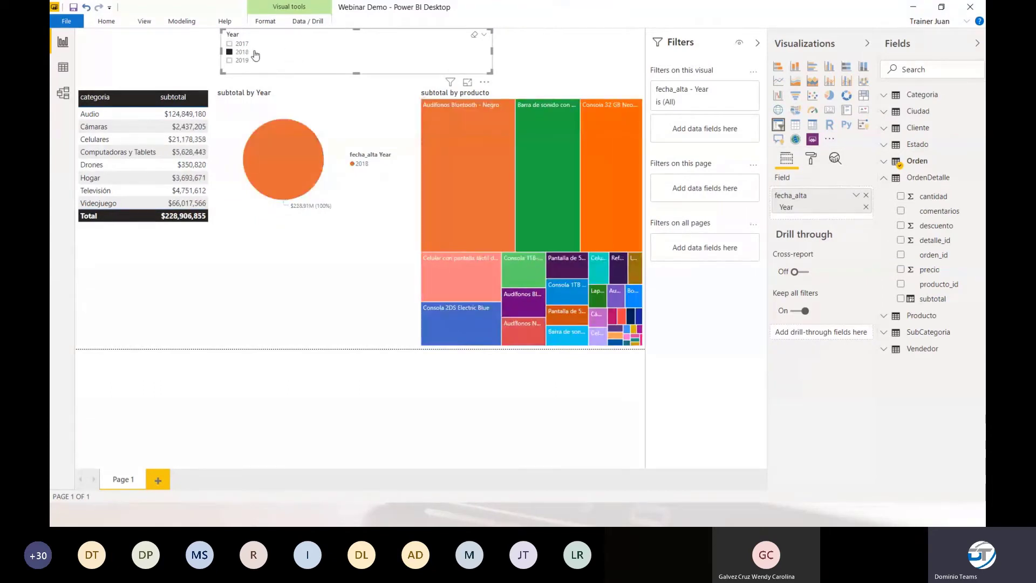
Step: Clear the 2018 selection in the Year slicer and turn on Edit interactions for the report's visuals
{"action": "left_click", "coordinate": [271, 52]}
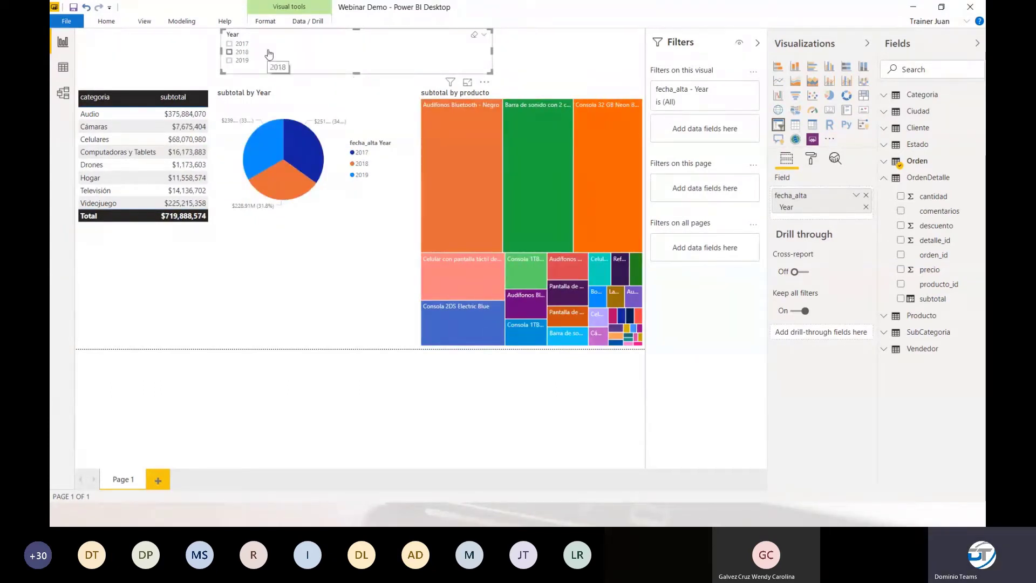
{"action": "left_click", "coordinate": [144, 23]}
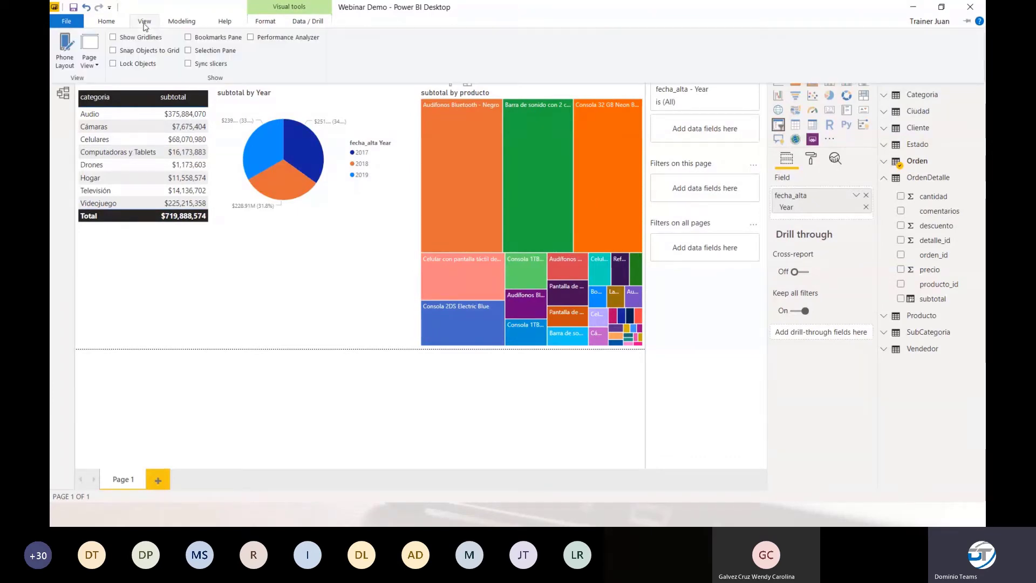
{"action": "left_click", "coordinate": [170, 26]}
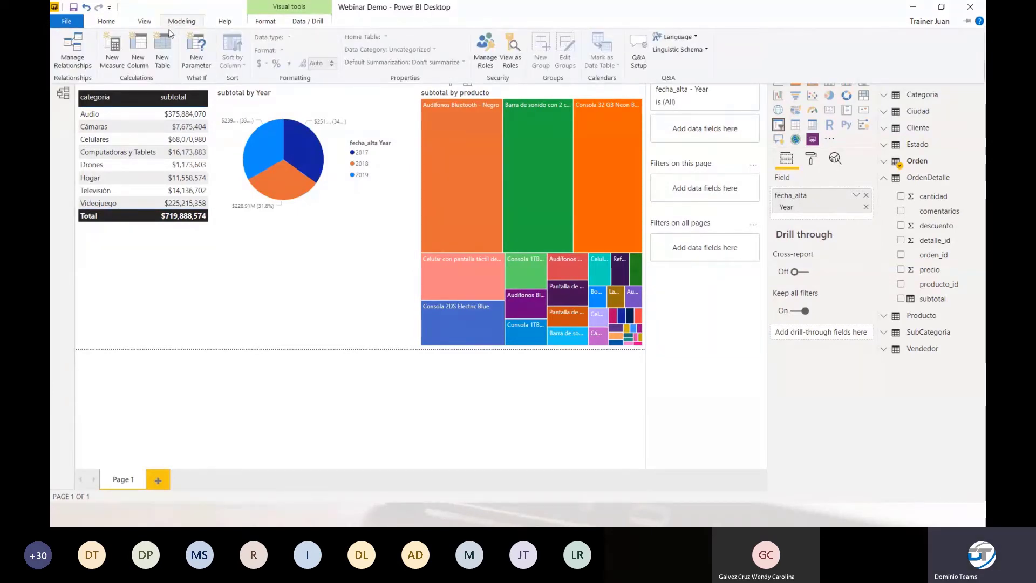
{"action": "left_click", "coordinate": [266, 25]}
{"action": "left_click", "coordinate": [72, 50]}
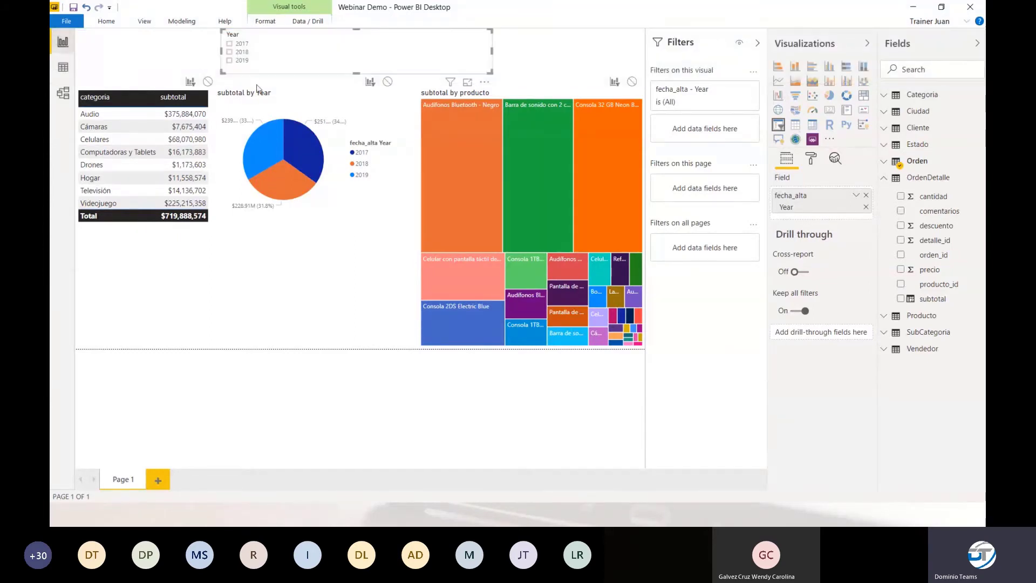
Step: Filter by 2019 and 2018 in the slicer, and cross-highlight the charts from the table's Drones, Celulares, Cámaras and Audio rows
{"action": "left_click", "coordinate": [243, 61]}
{"action": "left_click", "coordinate": [242, 53]}
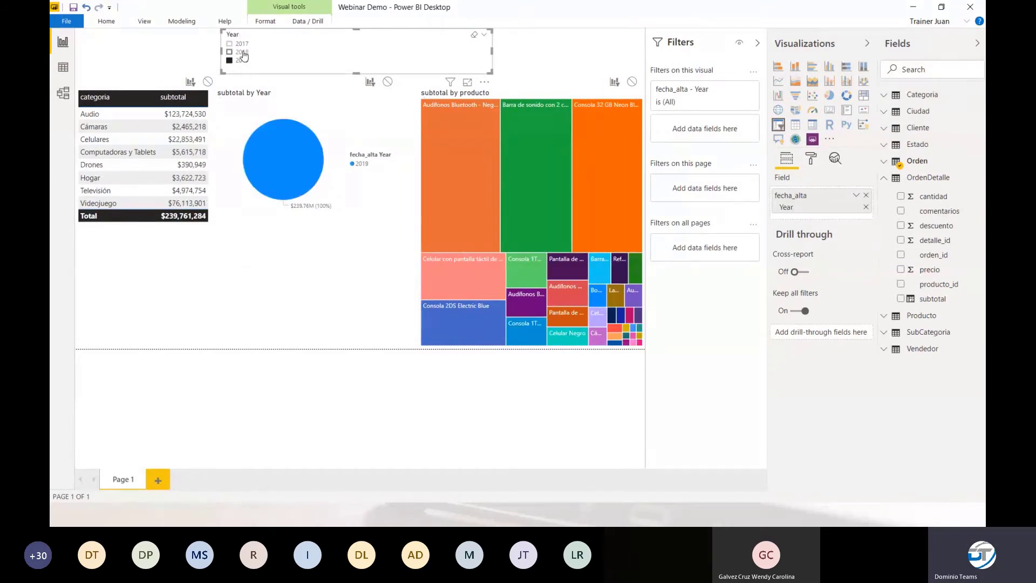
{"action": "left_click", "coordinate": [151, 127]}
{"action": "left_click", "coordinate": [156, 169]}
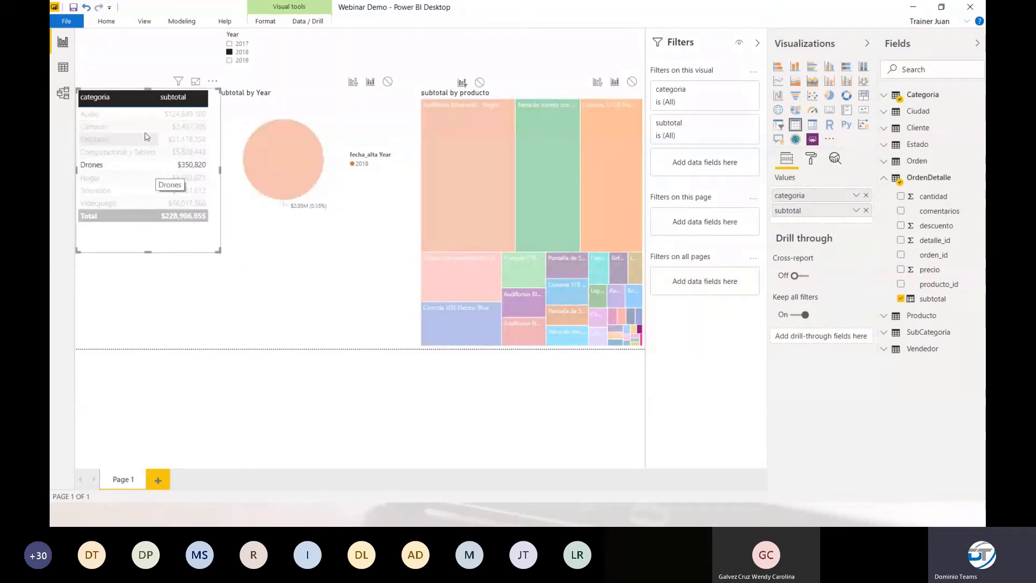
{"action": "left_click", "coordinate": [148, 139]}
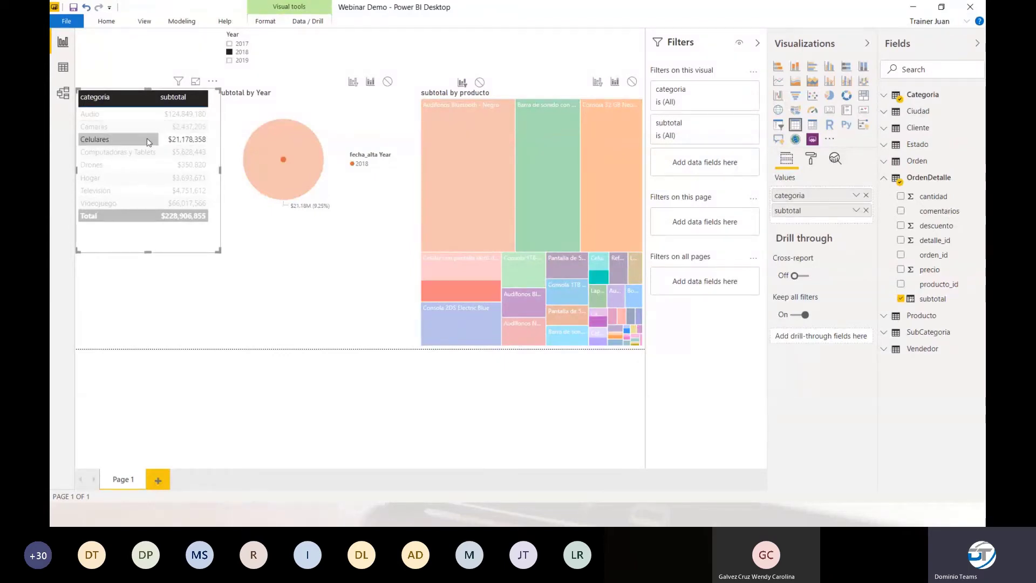
{"action": "left_click", "coordinate": [146, 127]}
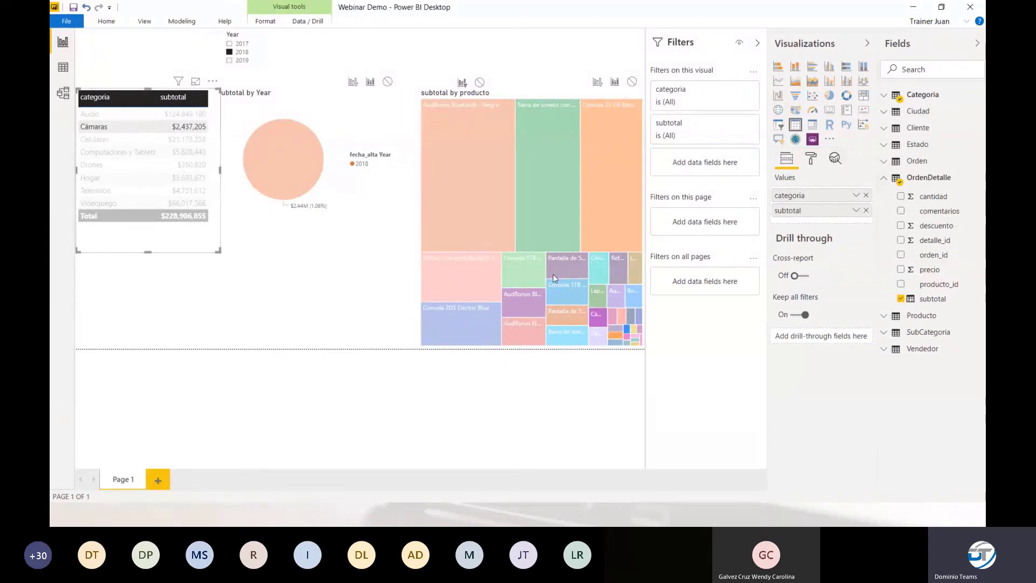
{"action": "left_click", "coordinate": [123, 115]}
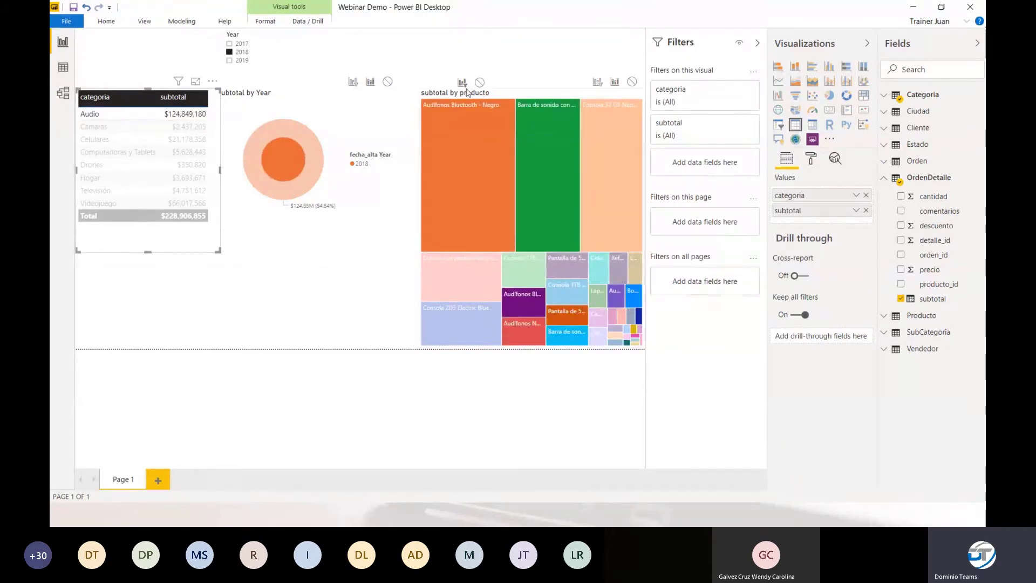
Step: Make the category table filter the treemap, and test it with Cámaras, Computadoras y Tablets and Celulares
{"action": "left_click", "coordinate": [598, 84]}
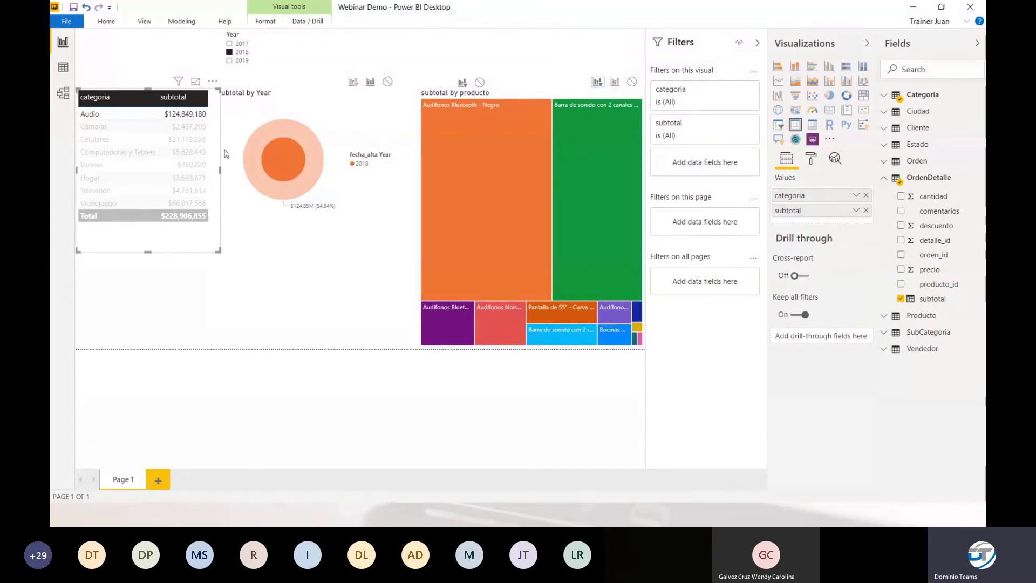
{"action": "left_click", "coordinate": [131, 126]}
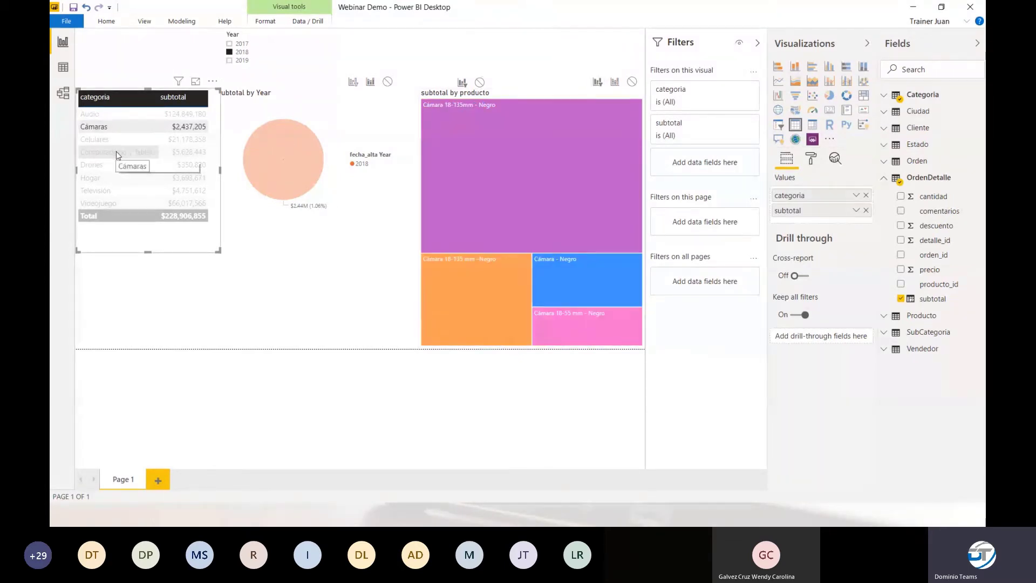
{"action": "left_click", "coordinate": [116, 151]}
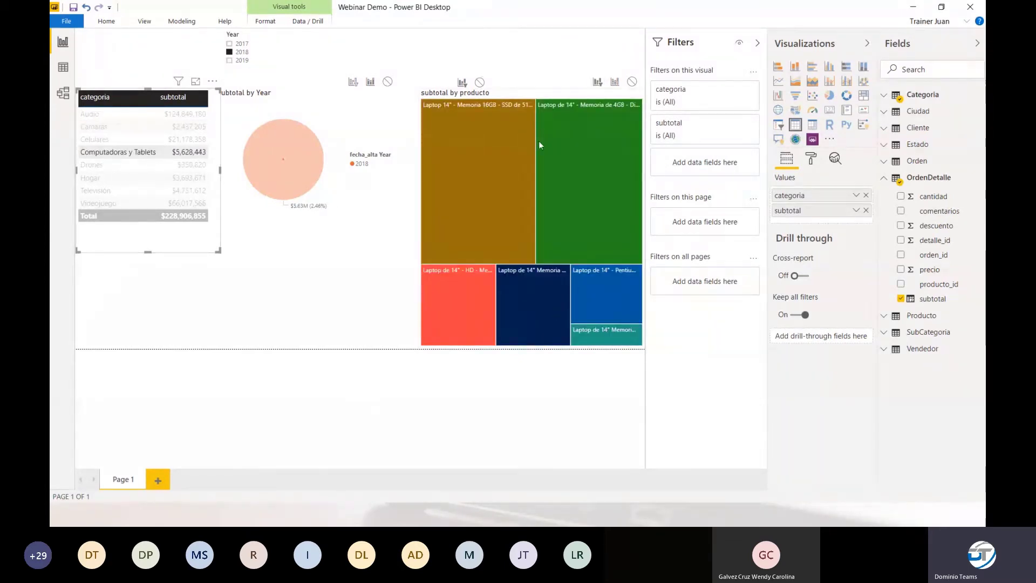
{"action": "left_click", "coordinate": [95, 140]}
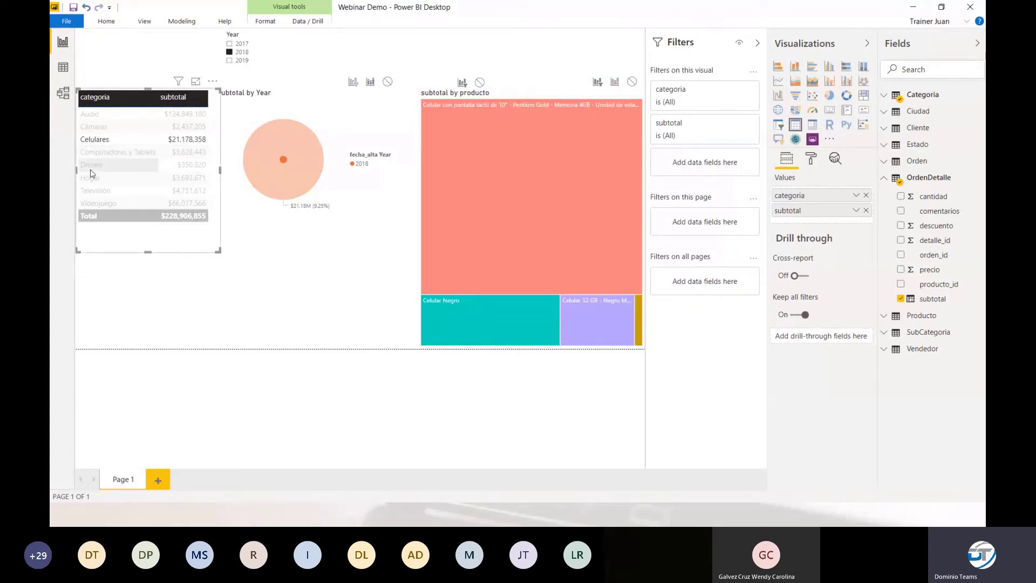
{"action": "left_click", "coordinate": [97, 130]}
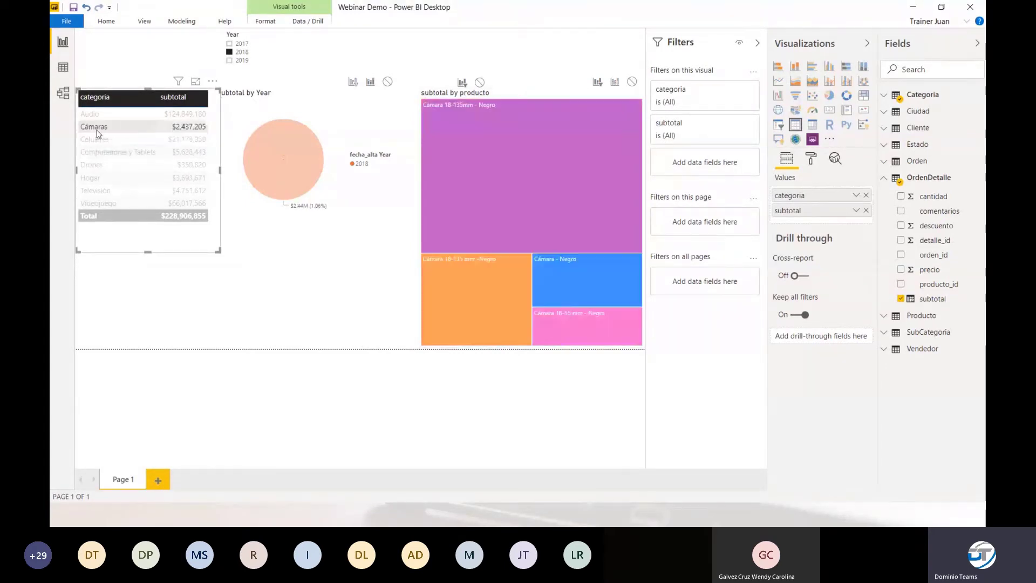
Step: Set the table's interaction with the treemap to highlight, test it with Celulares and clear the row selection
{"action": "left_click", "coordinate": [614, 82]}
{"action": "left_click", "coordinate": [94, 139]}
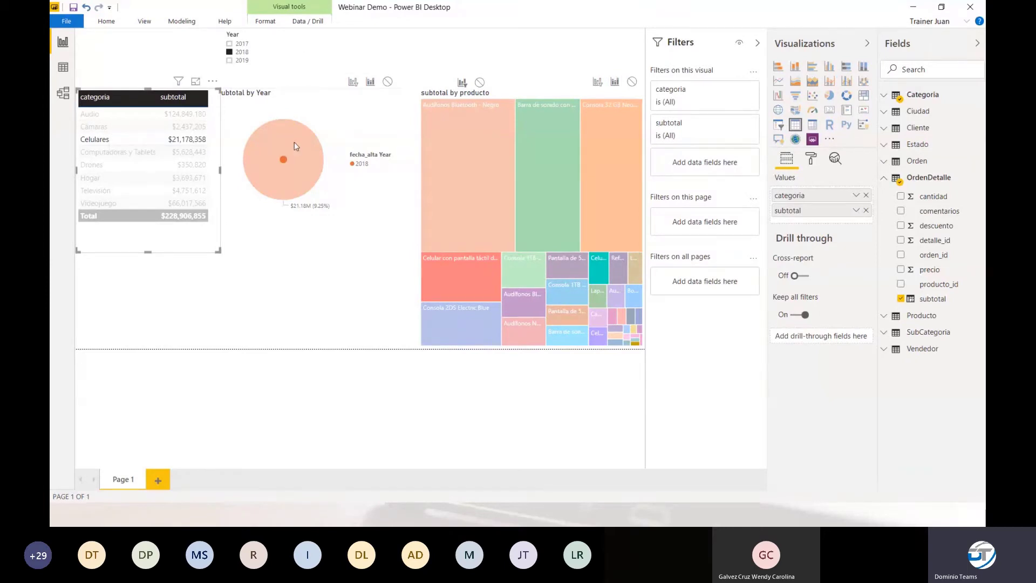
{"action": "left_click", "coordinate": [151, 139]}
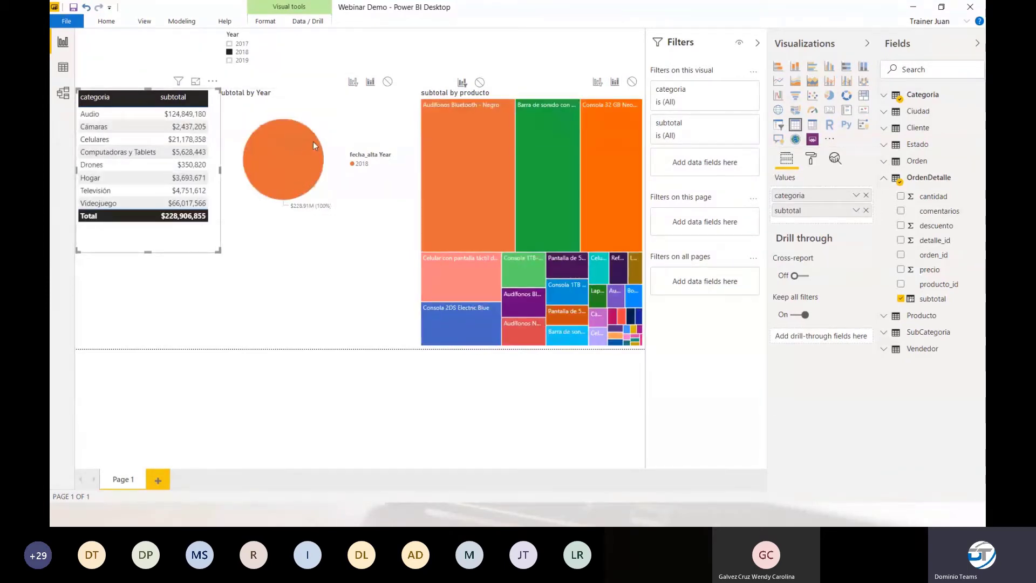
Step: Filter the report to 2017 with the Year slicer, and test cross-highlighting with the table's Cámaras row before clearing it
{"action": "mouse_move", "coordinate": [313, 143]}
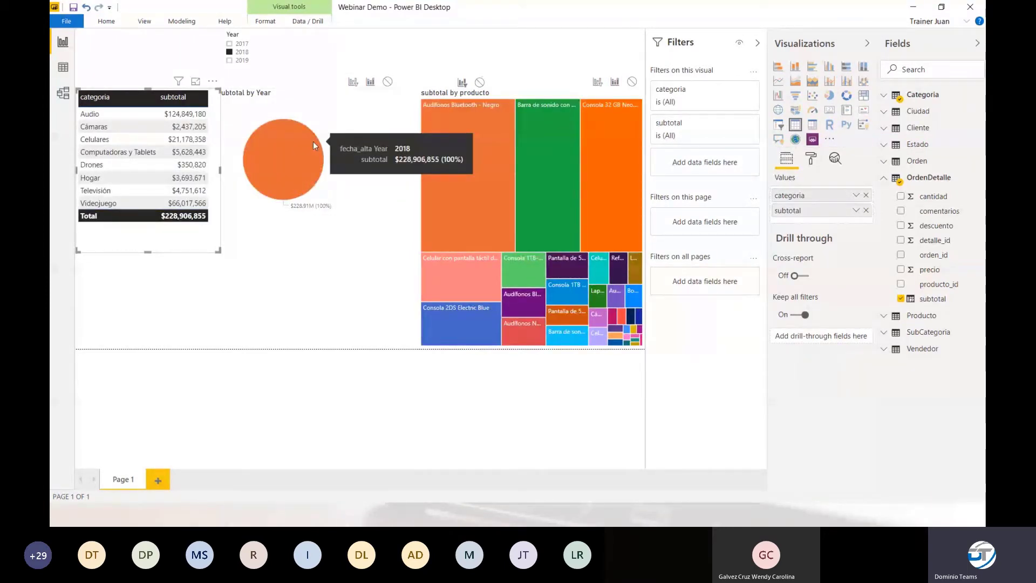
{"action": "left_click", "coordinate": [240, 44]}
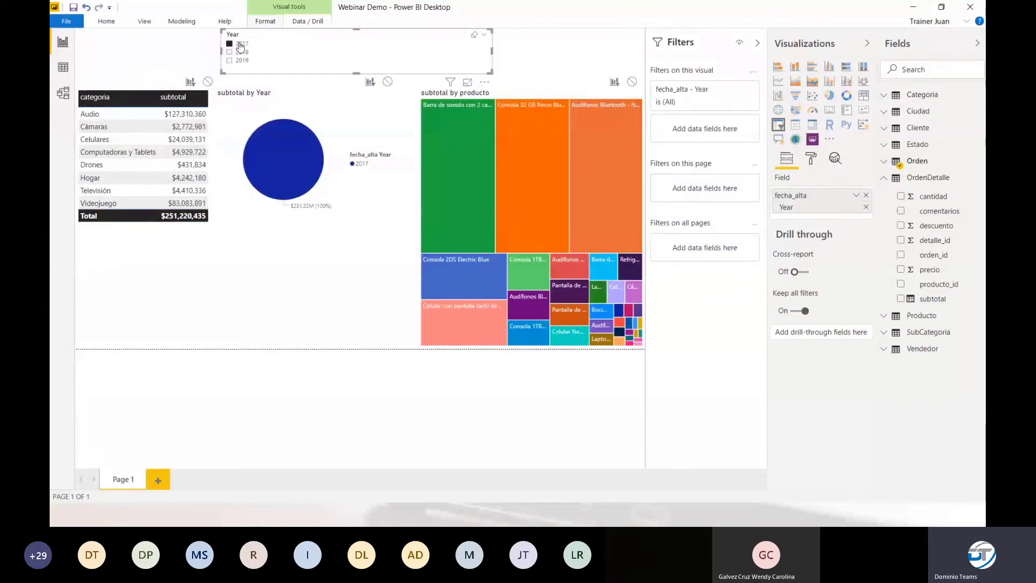
{"action": "left_click", "coordinate": [122, 126]}
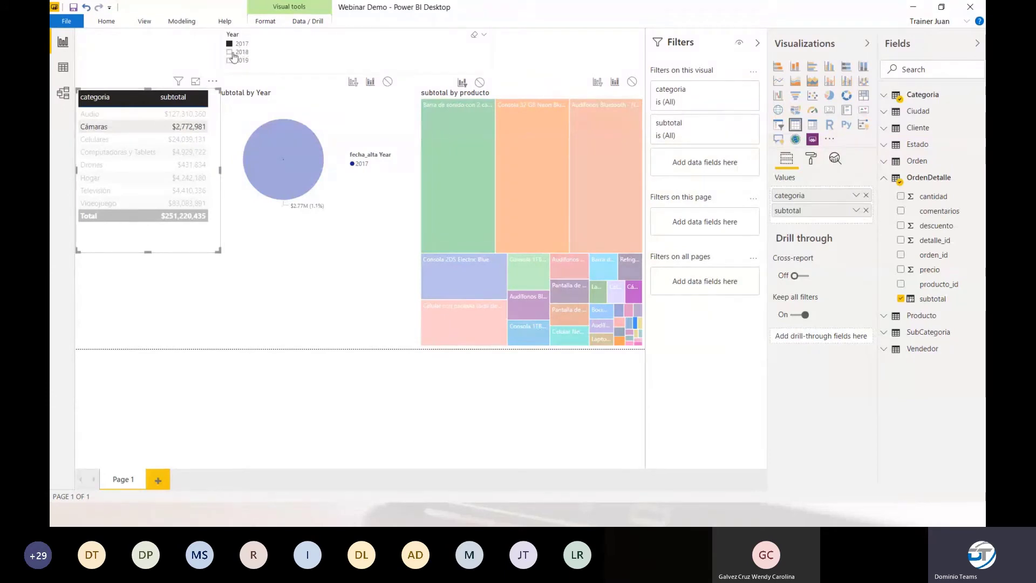
{"action": "left_click", "coordinate": [137, 124]}
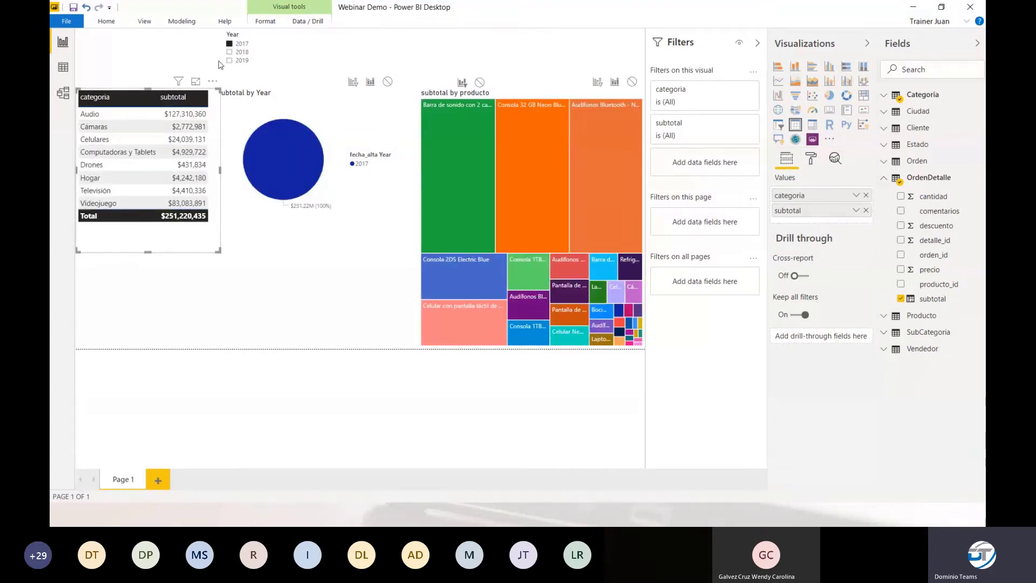
{"action": "mouse_move", "coordinate": [549, 156]}
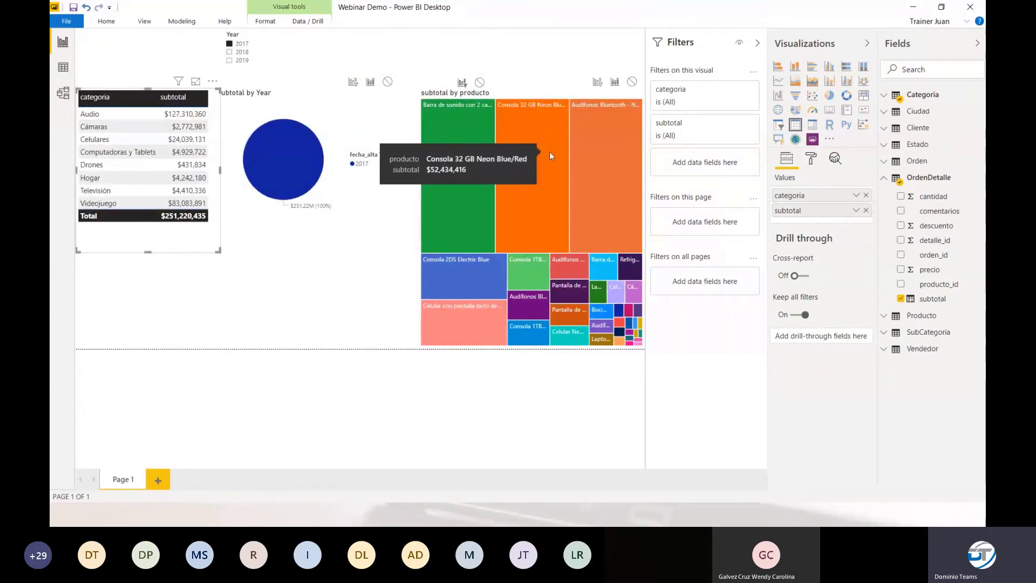
Step: Insert the online-1673585 storefront picture from the Power BI Webinar folder on the report page
{"action": "left_click", "coordinate": [142, 21]}
{"action": "left_click", "coordinate": [106, 21]}
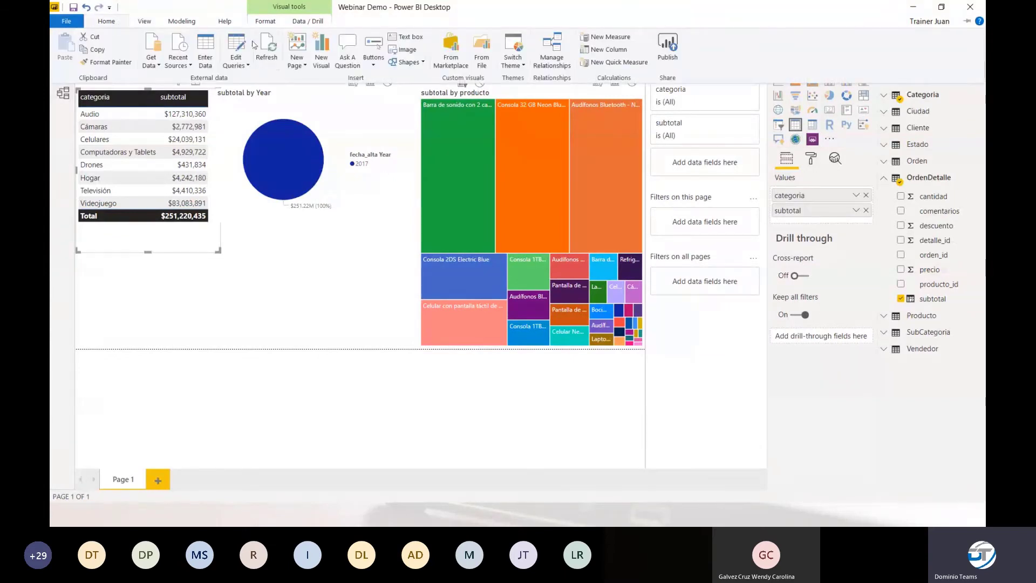
{"action": "left_click", "coordinate": [405, 49]}
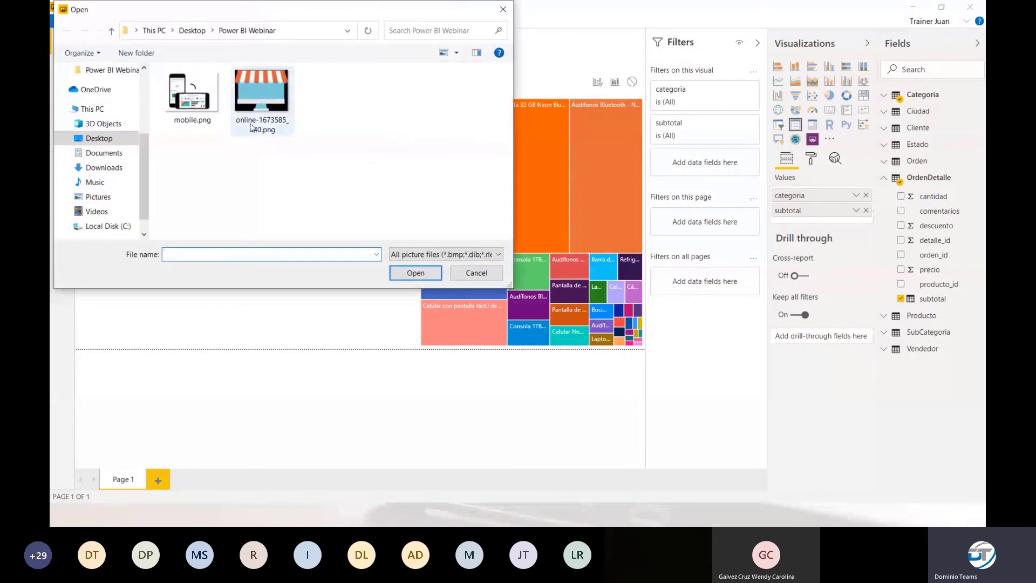
{"action": "double_click", "coordinate": [251, 127]}
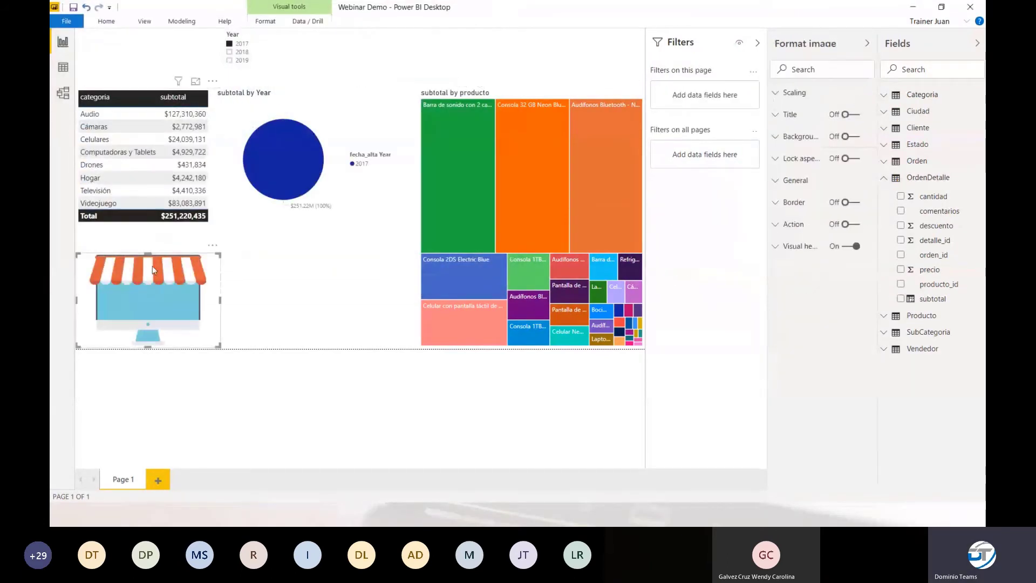
Step: Move the storefront image above the category table and shrink it to fit beside the Year slicer
{"action": "left_click_drag", "start_coordinate": [152, 265], "coordinate": [152, 43]}
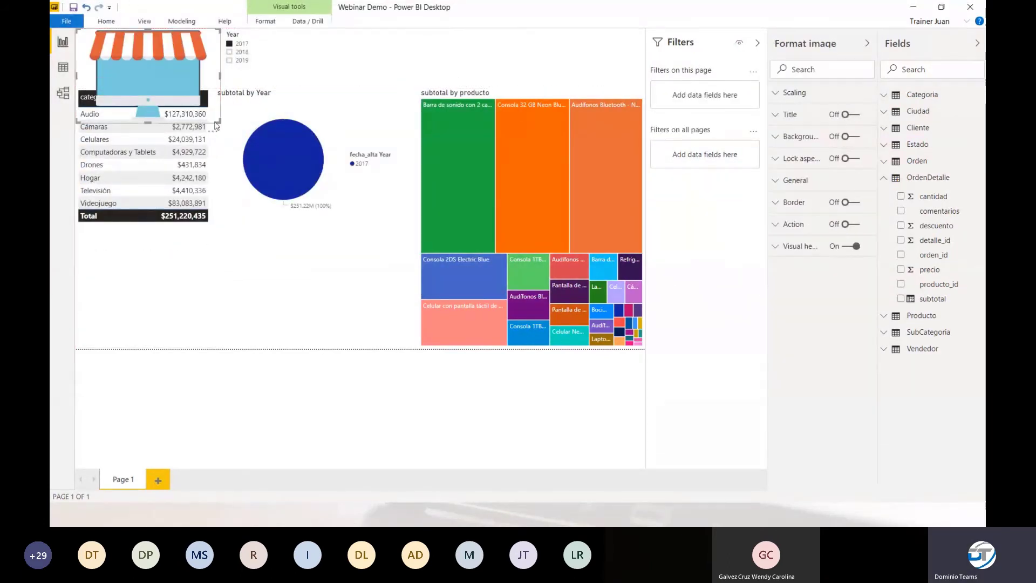
{"action": "left_click_drag", "start_coordinate": [217, 121], "coordinate": [195, 79]}
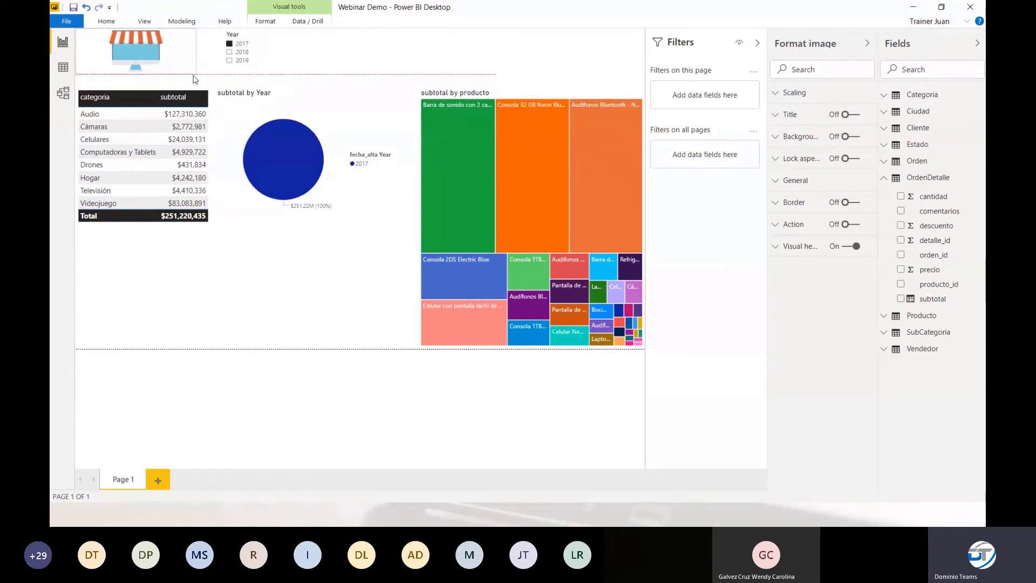
{"action": "left_click", "coordinate": [195, 80]}
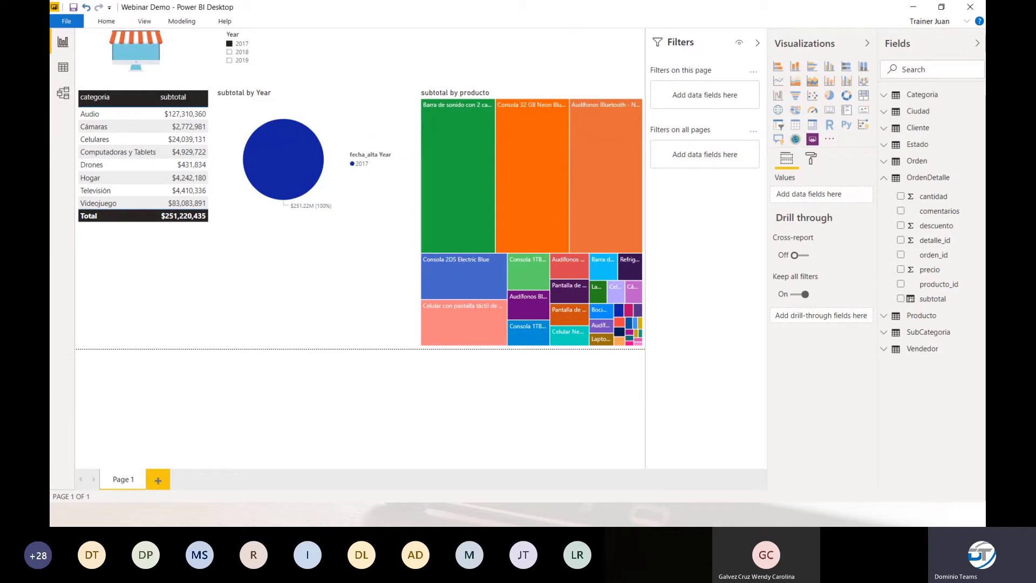
Step: Add a matrix visual below the category table and pie chart, reaching from the page edge to the treemap and down to the page's lower edge
{"action": "left_click", "coordinate": [807, 131]}
{"action": "left_click_drag", "start_coordinate": [193, 308], "coordinate": [420, 270]}
{"action": "left_click", "coordinate": [223, 271]}
{"action": "left_click", "coordinate": [300, 330]}
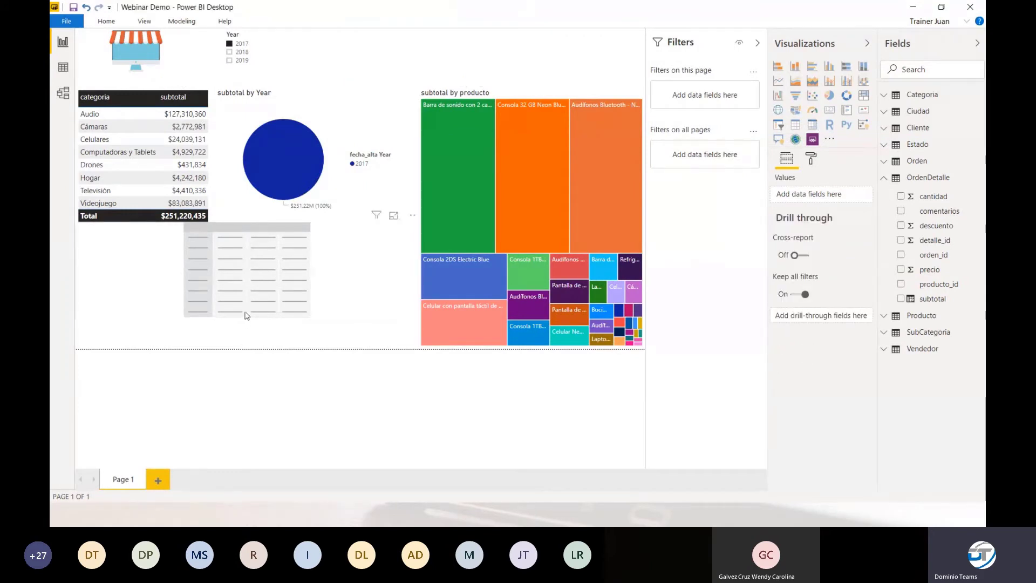
{"action": "left_click", "coordinate": [256, 322]}
{"action": "left_click_drag", "start_coordinate": [248, 317], "coordinate": [248, 356]}
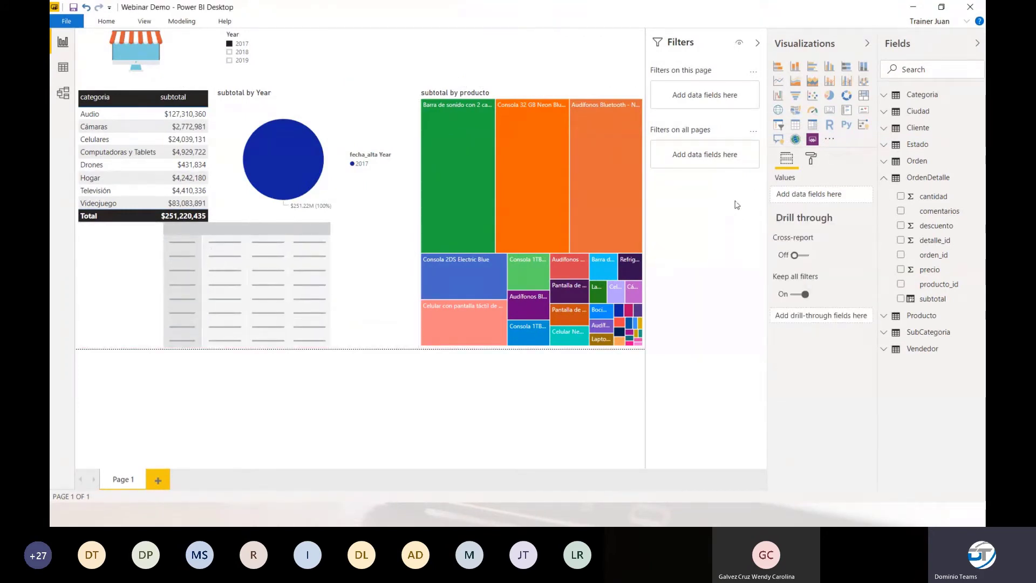
Step: Use the Categoria table's categoria field as the matrix rows and the OrdenDetalle table's subtotal field as its values
{"action": "left_click", "coordinate": [911, 95]}
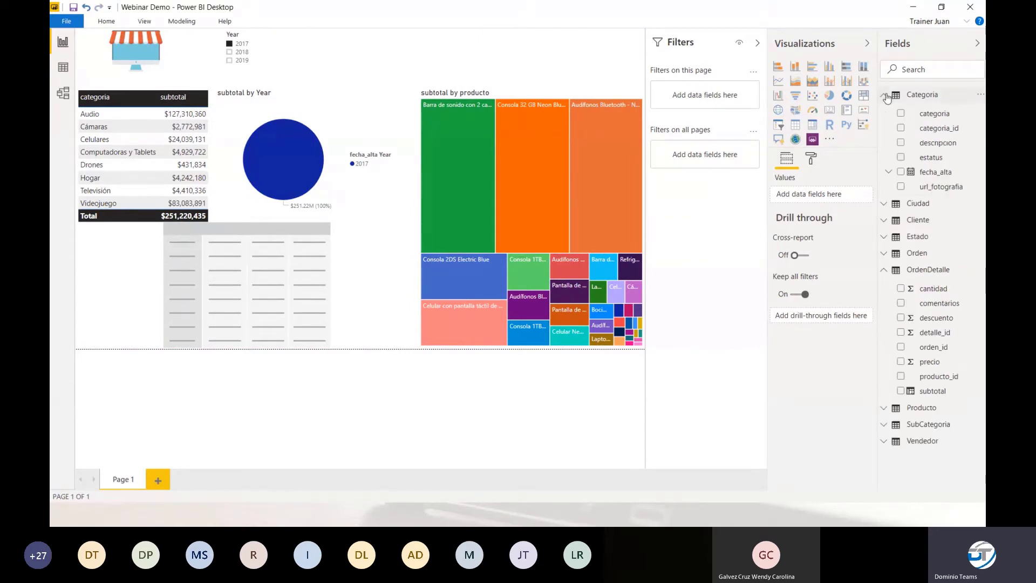
{"action": "left_click_drag", "start_coordinate": [941, 113], "coordinate": [844, 198]}
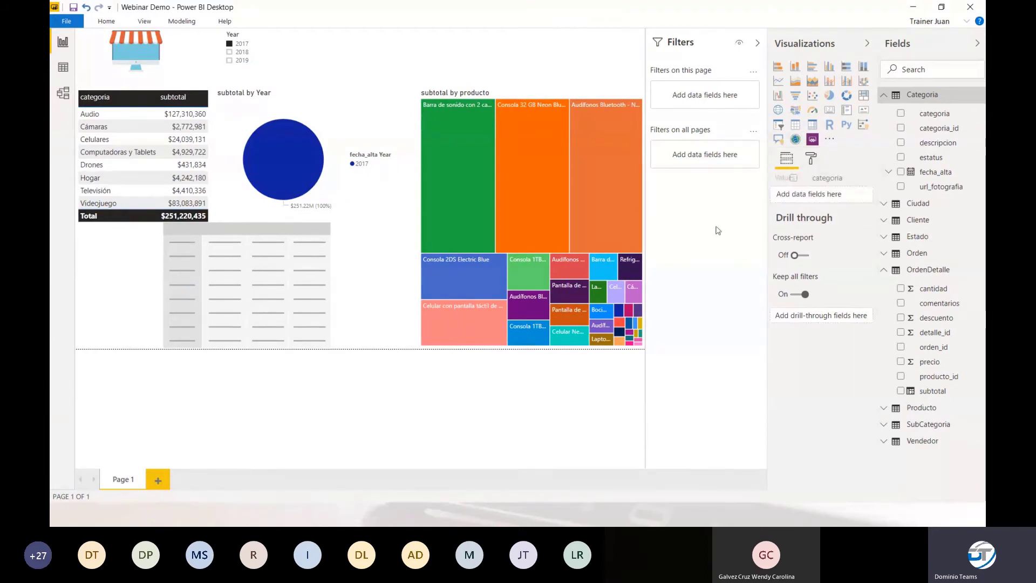
{"action": "left_click", "coordinate": [356, 292]}
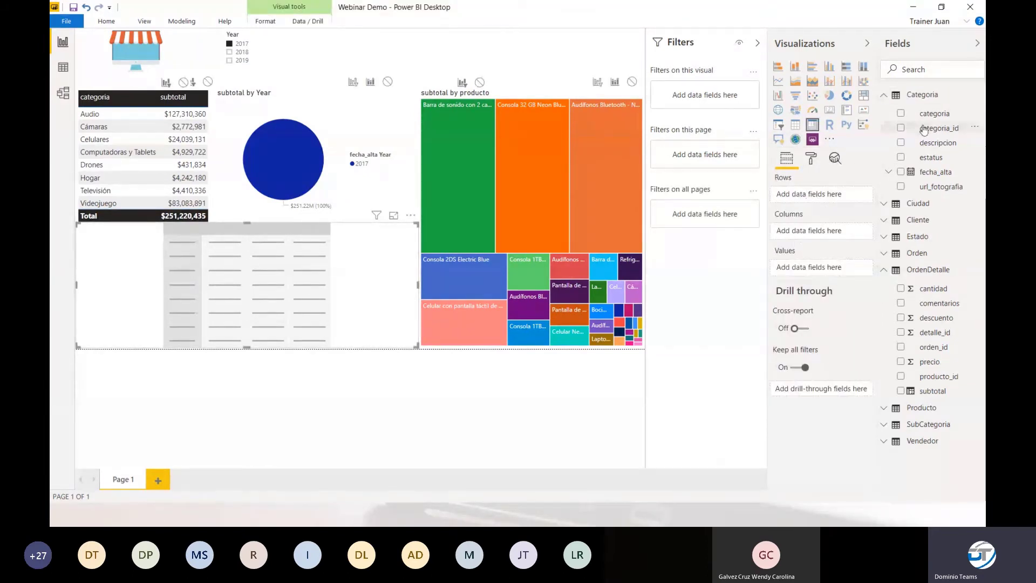
{"action": "left_click_drag", "start_coordinate": [934, 114], "coordinate": [814, 195]}
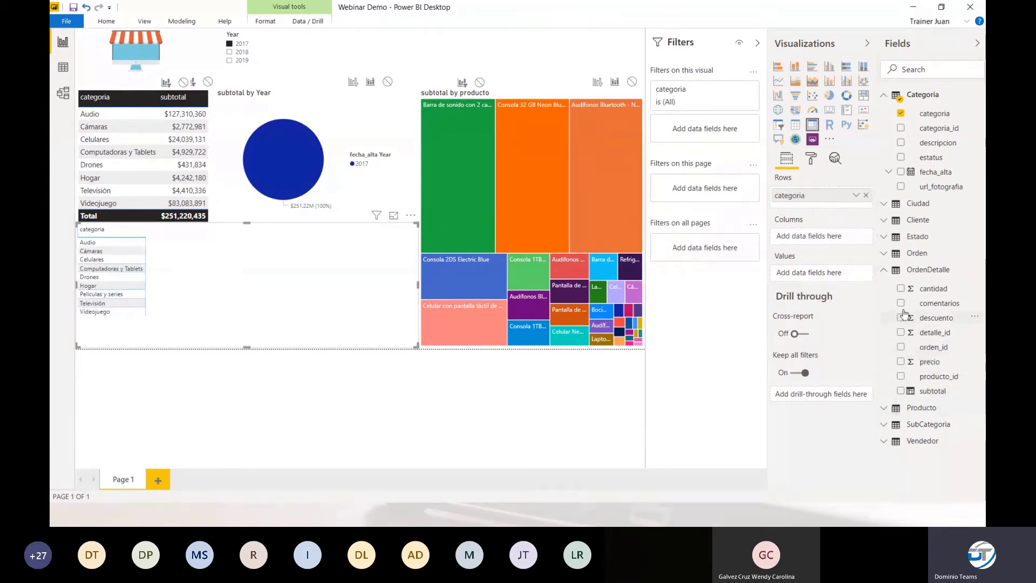
{"action": "left_click_drag", "start_coordinate": [932, 391], "coordinate": [819, 275]}
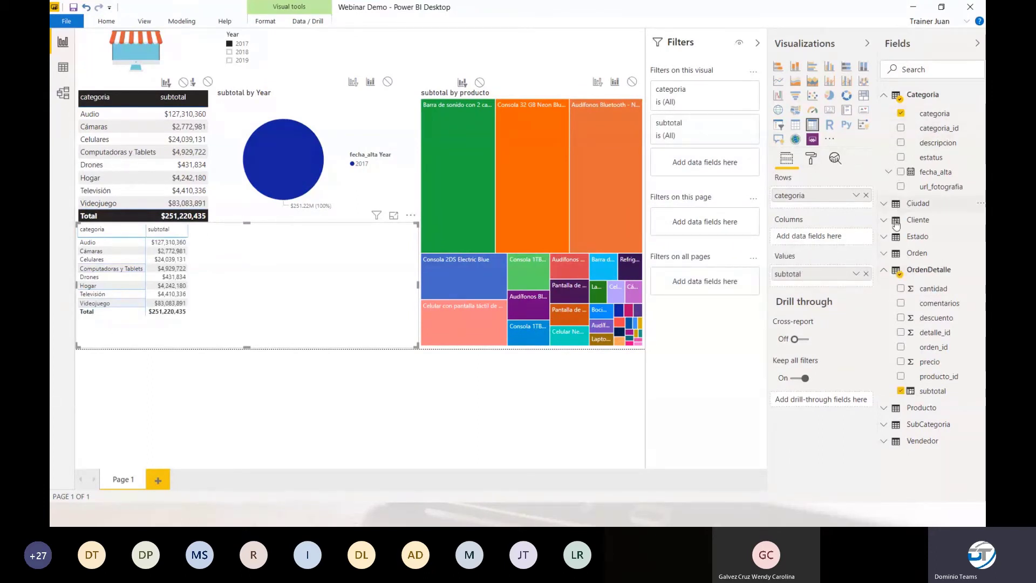
Step: Add Year and Month from the Orden table's fecha_alta date hierarchy as the category matrix's columns
{"action": "left_click", "coordinate": [886, 255]}
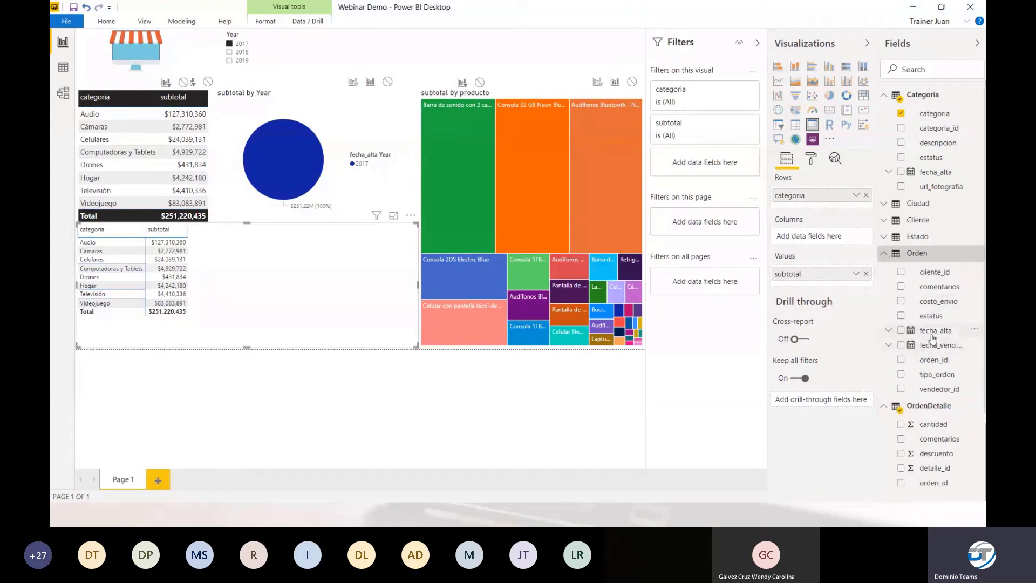
{"action": "left_click", "coordinate": [888, 331]}
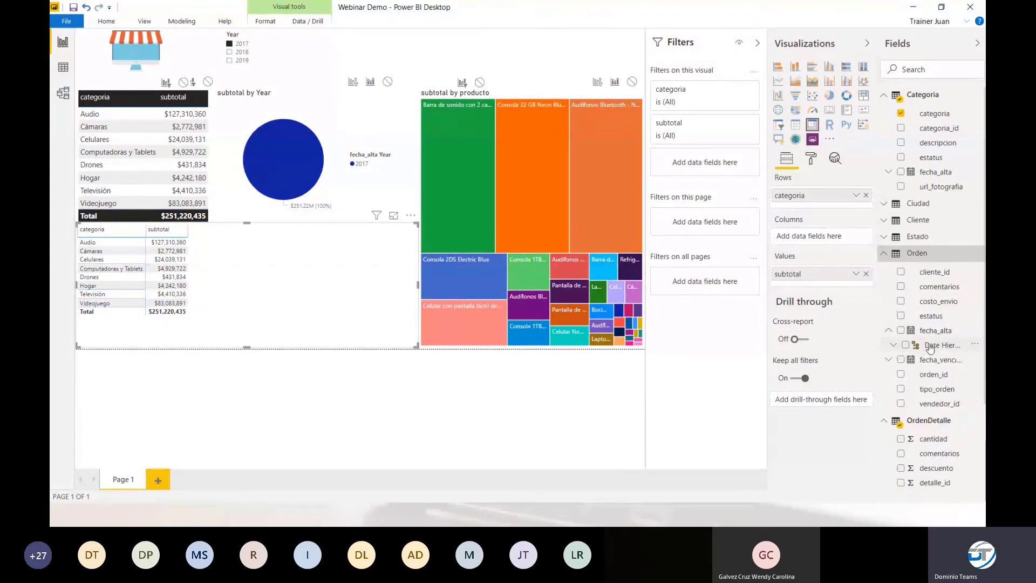
{"action": "left_click", "coordinate": [893, 345]}
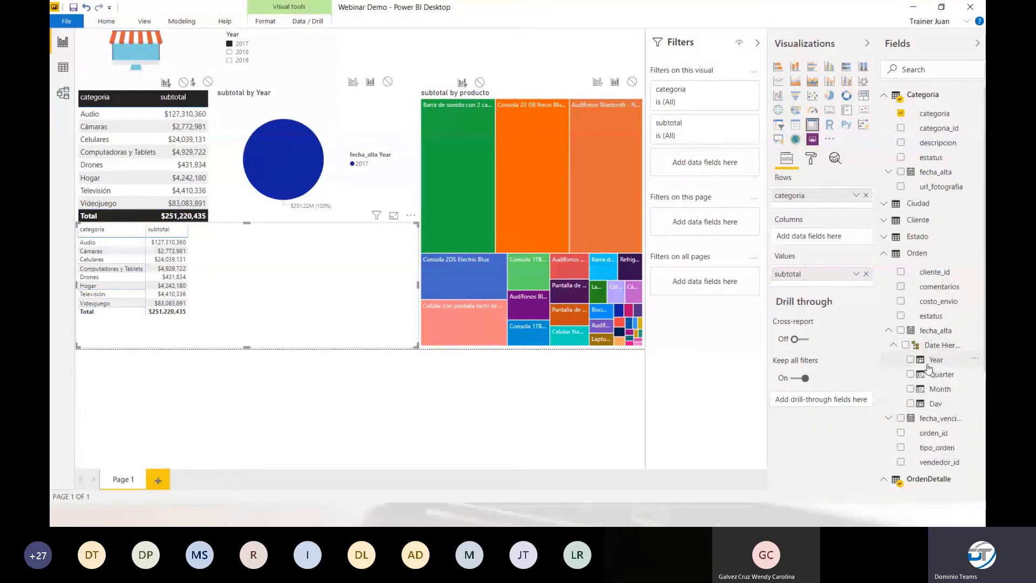
{"action": "left_click_drag", "start_coordinate": [933, 365], "coordinate": [826, 238]}
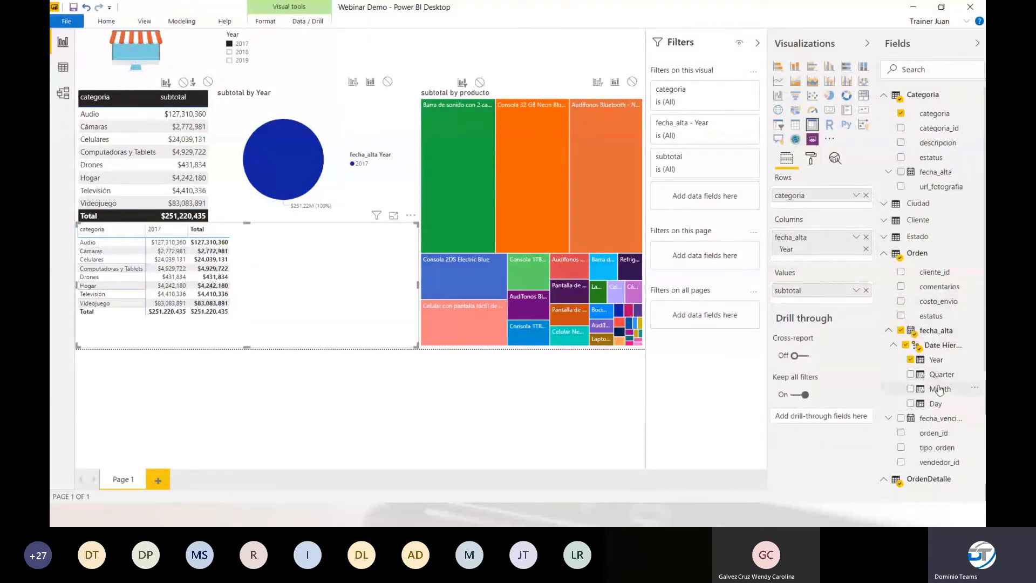
{"action": "left_click_drag", "start_coordinate": [939, 390], "coordinate": [823, 261]}
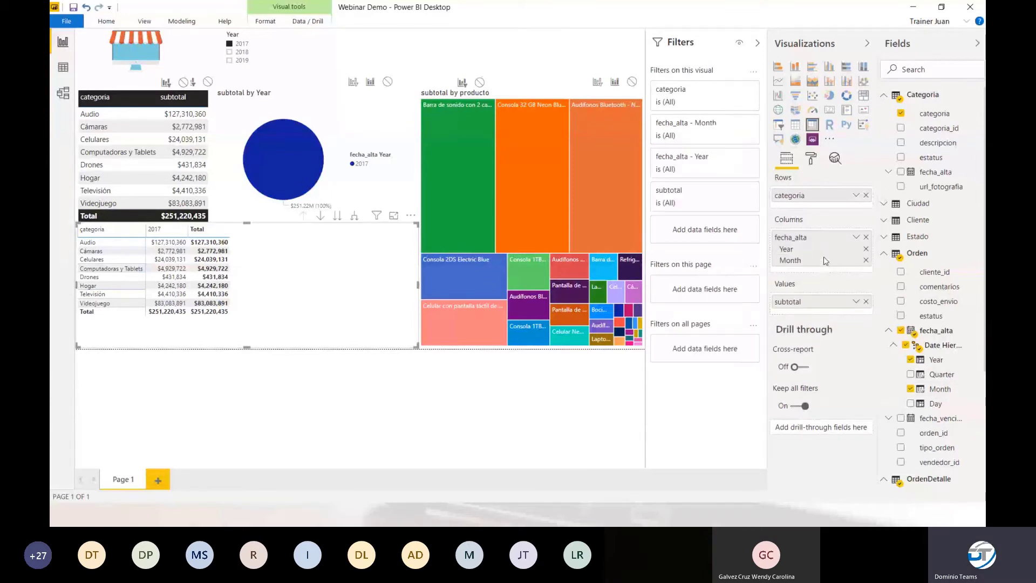
Step: Clear the 2017 selection in the Year slicer and select the category matrix
{"action": "left_click", "coordinate": [225, 63]}
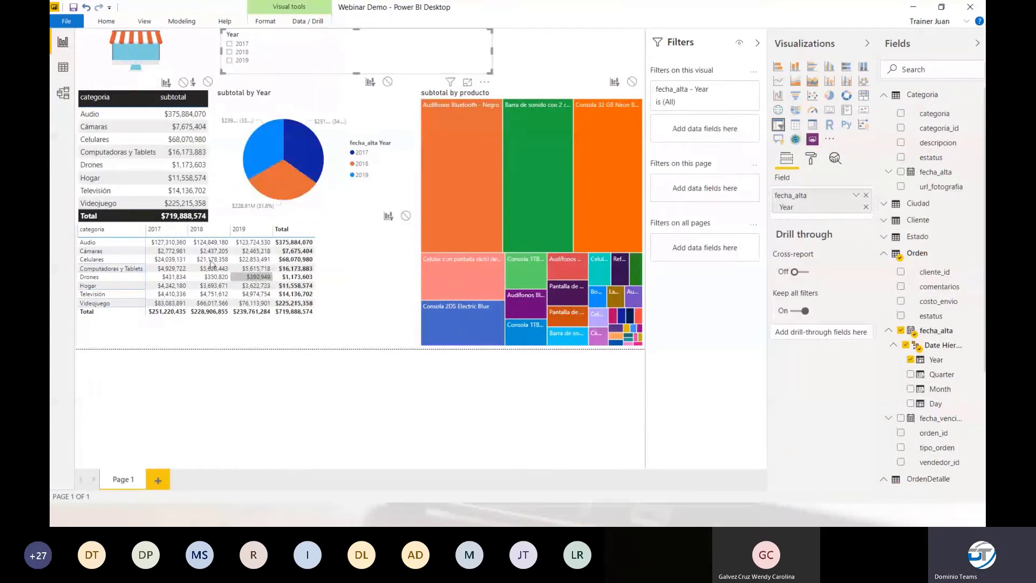
{"action": "left_click", "coordinate": [325, 267]}
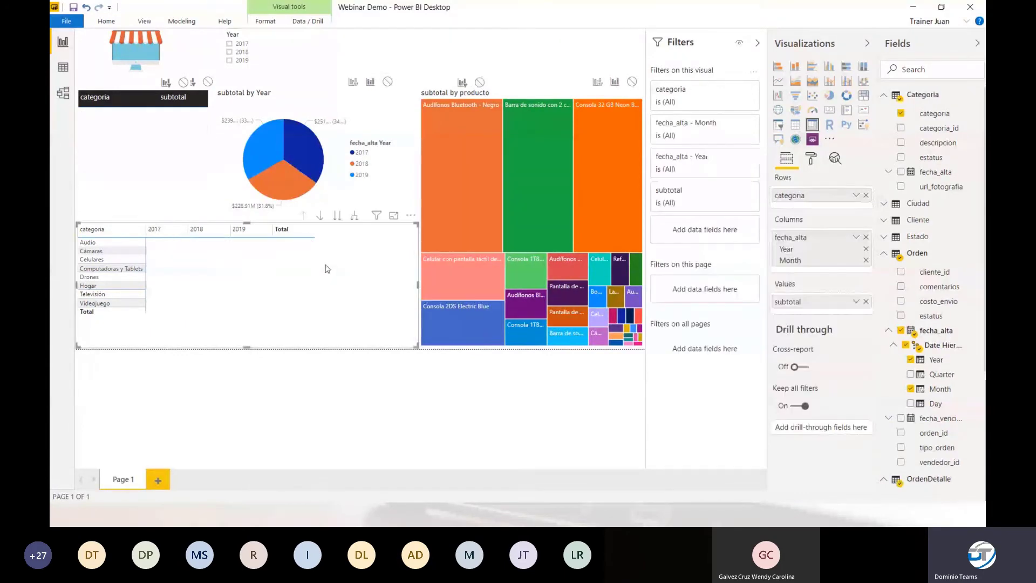
Step: Turn off the editing of interactions between the report's visuals
{"action": "left_click", "coordinate": [171, 20]}
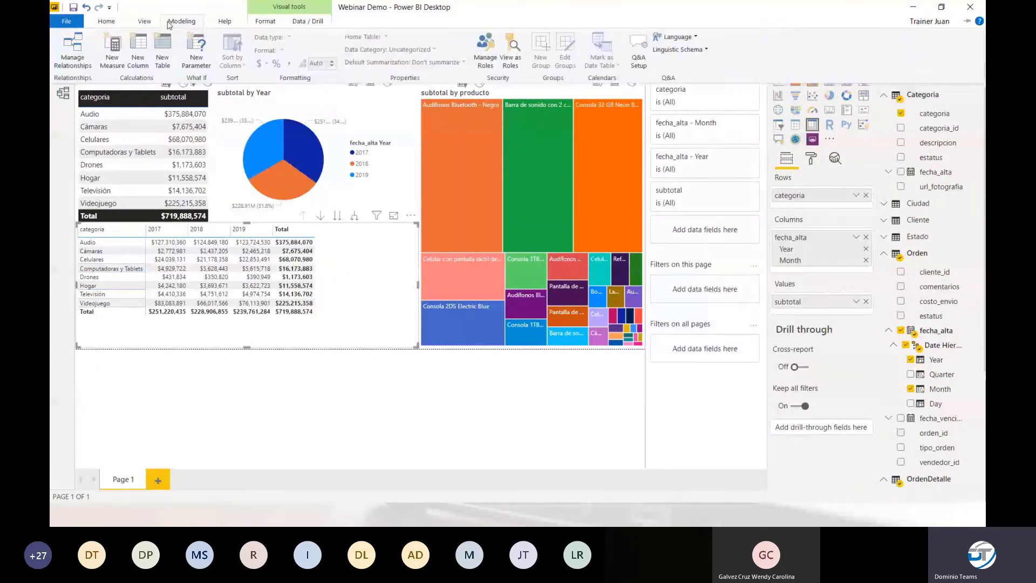
{"action": "left_click", "coordinate": [155, 23]}
{"action": "left_click", "coordinate": [181, 20]}
{"action": "left_click", "coordinate": [257, 24]}
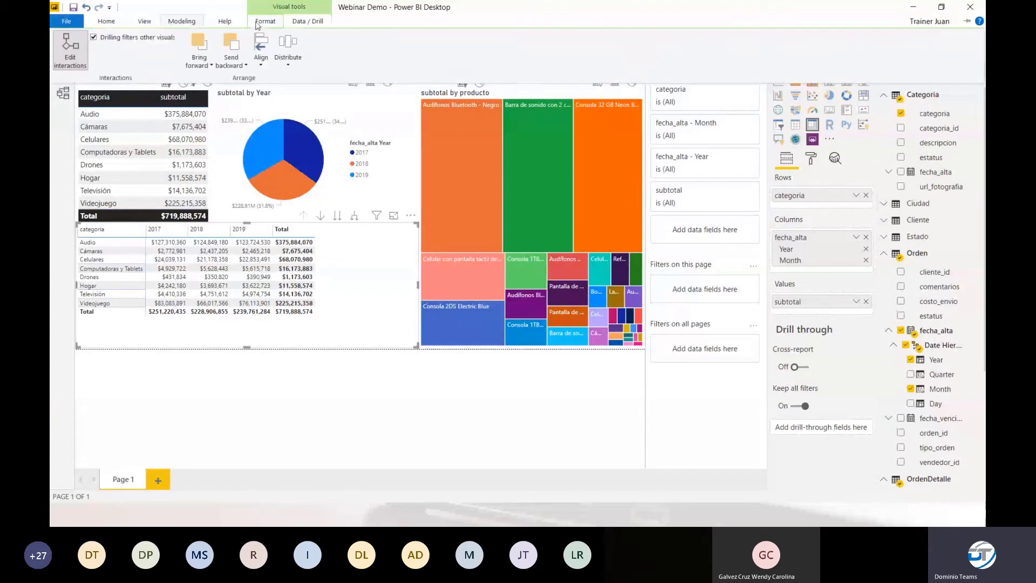
{"action": "left_click", "coordinate": [72, 45]}
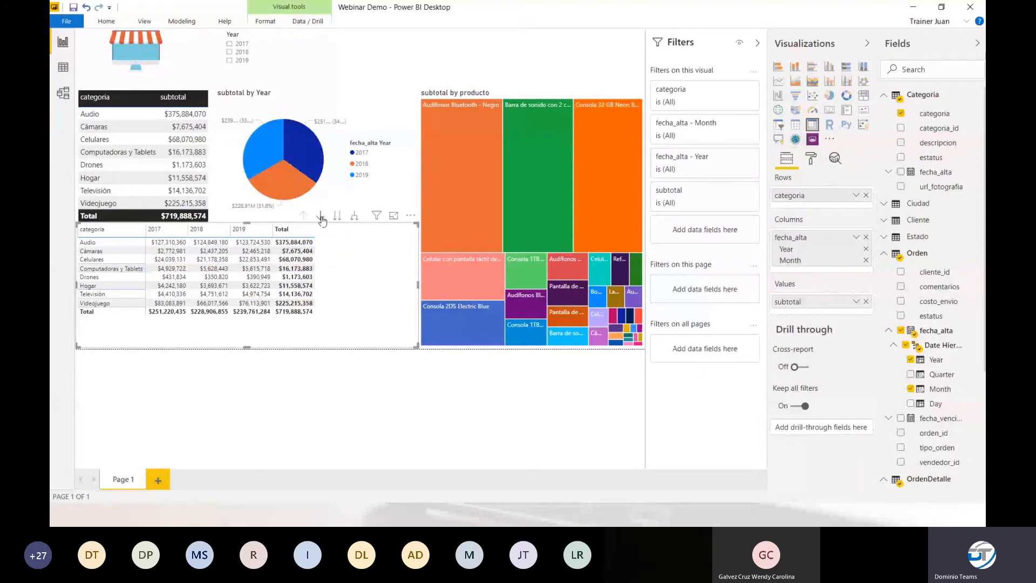
Step: Select the 2017 column header in the category matrix
{"action": "left_click", "coordinate": [163, 227]}
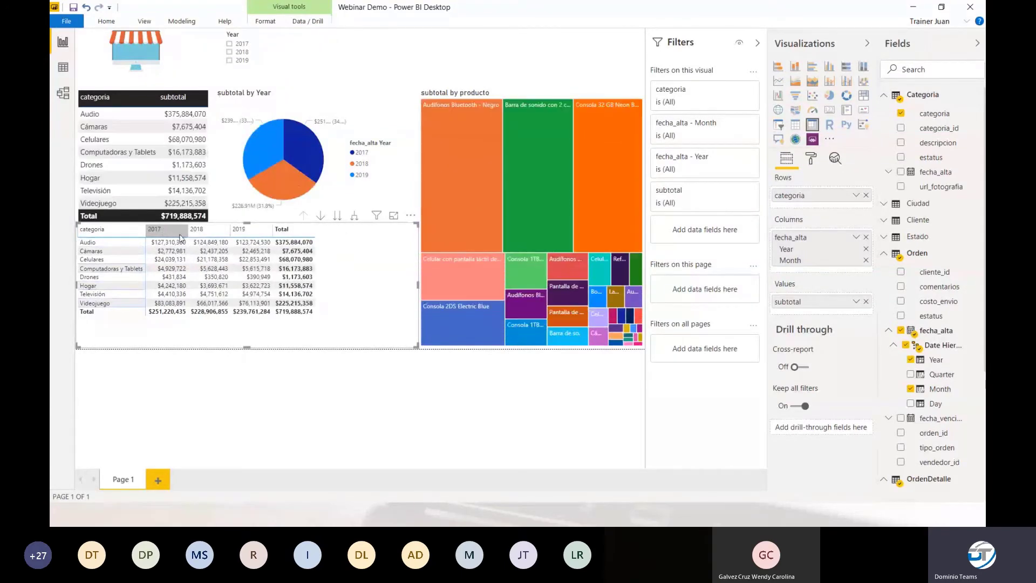
Step: Expand the category matrix's columns to the month level and drill back up to years
{"action": "left_click", "coordinate": [337, 216]}
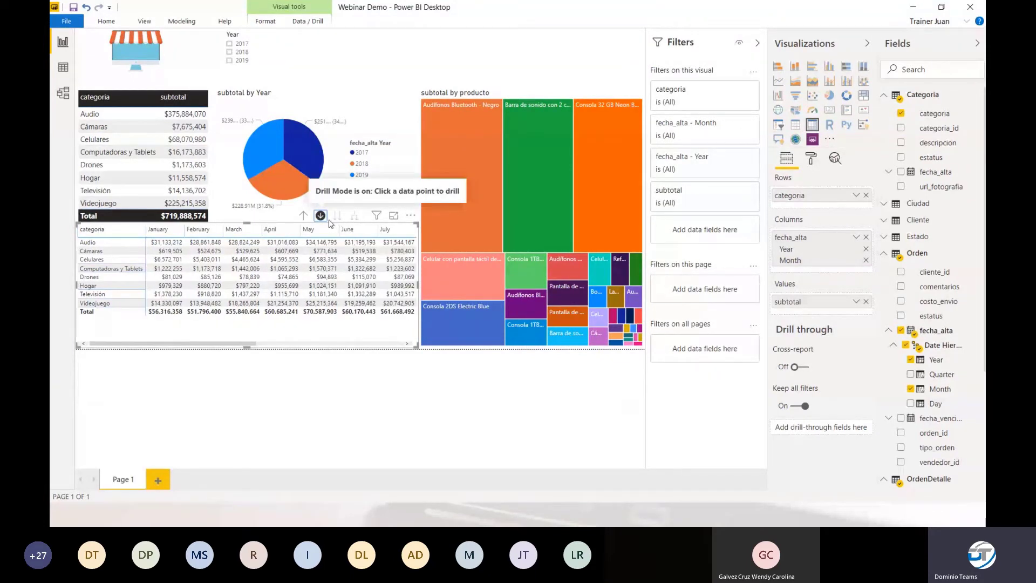
{"action": "left_click", "coordinate": [303, 216]}
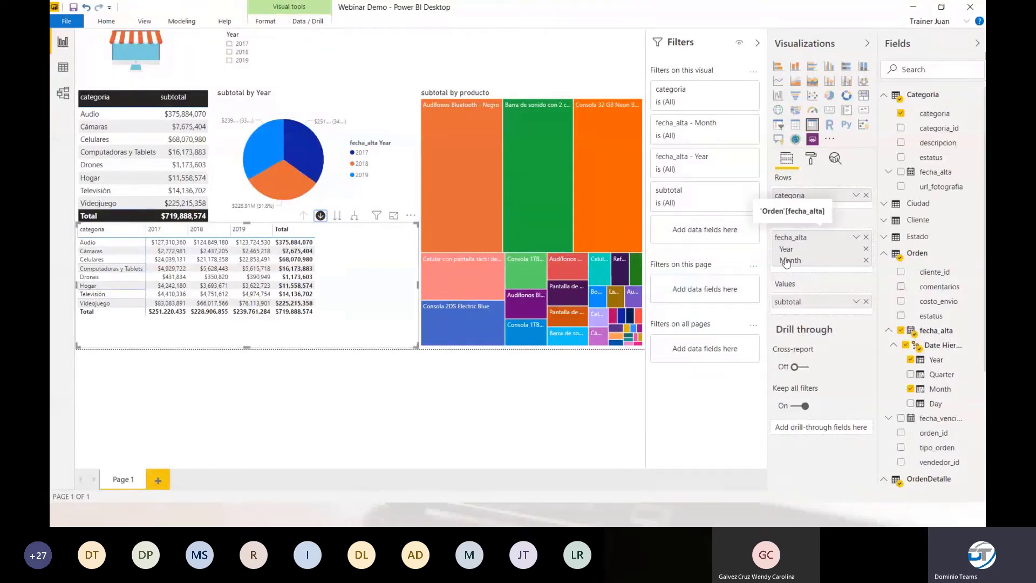
{"action": "mouse_move", "coordinate": [376, 226]}
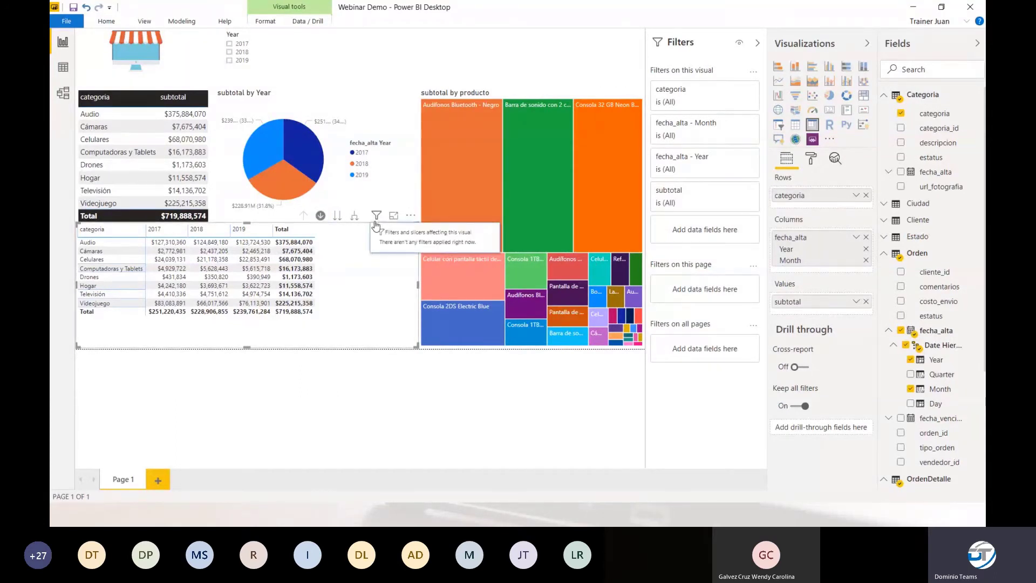
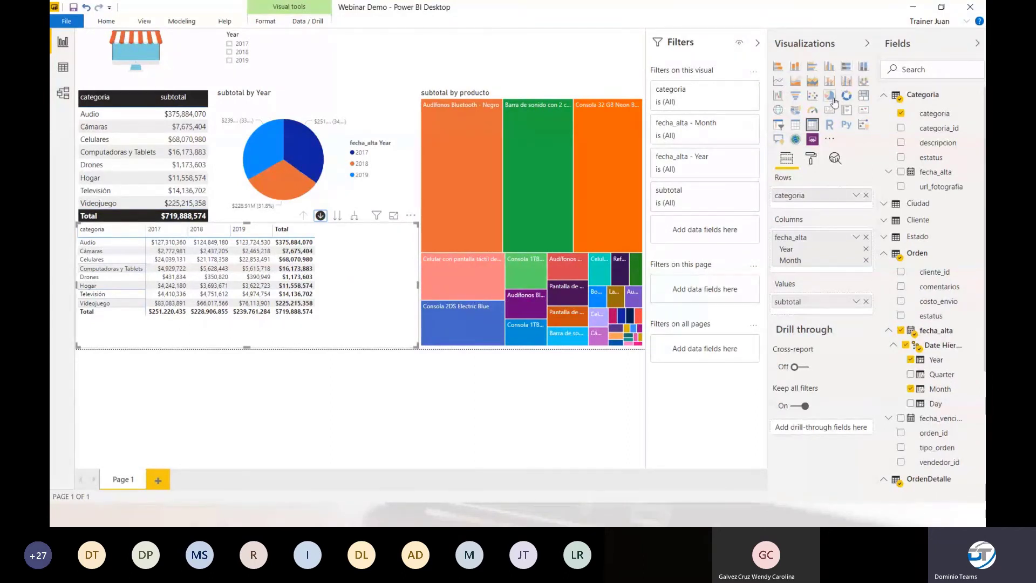
Step: Search the visuals marketplace for "chiclet" and import the Chiclet Slicer custom visual into the report
{"action": "left_click", "coordinate": [830, 141]}
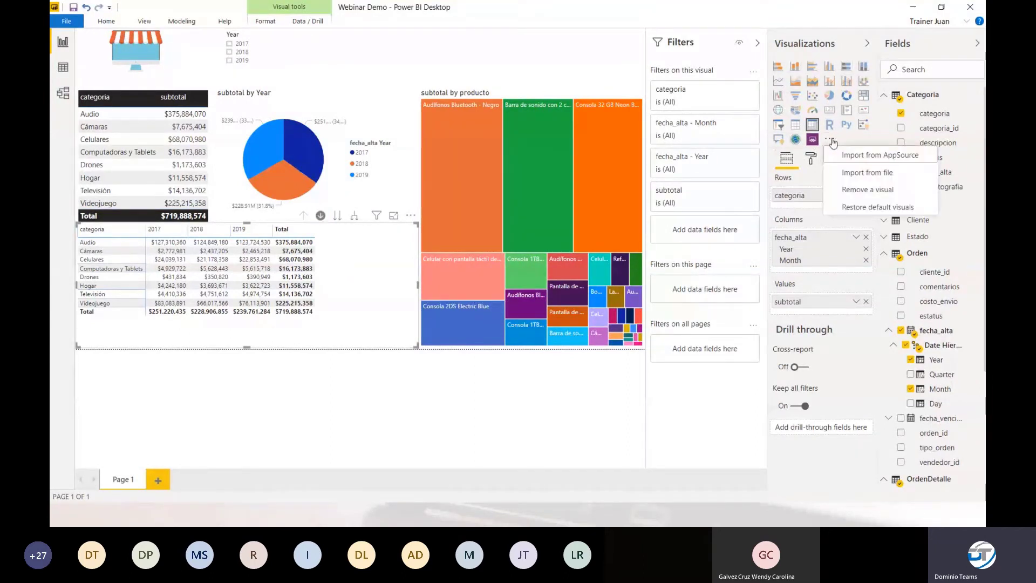
{"action": "left_click", "coordinate": [860, 157]}
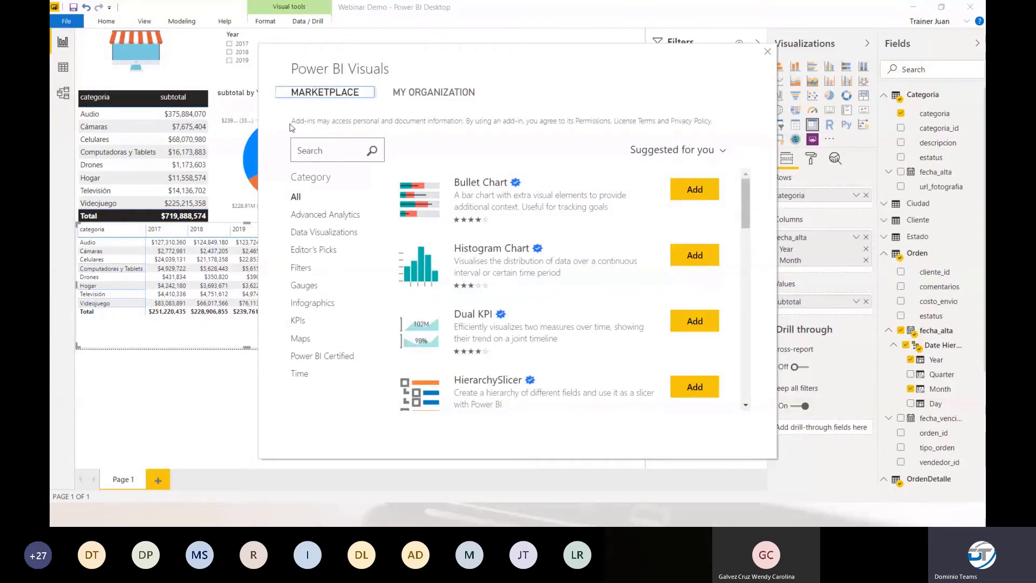
{"action": "left_click", "coordinate": [340, 150]}
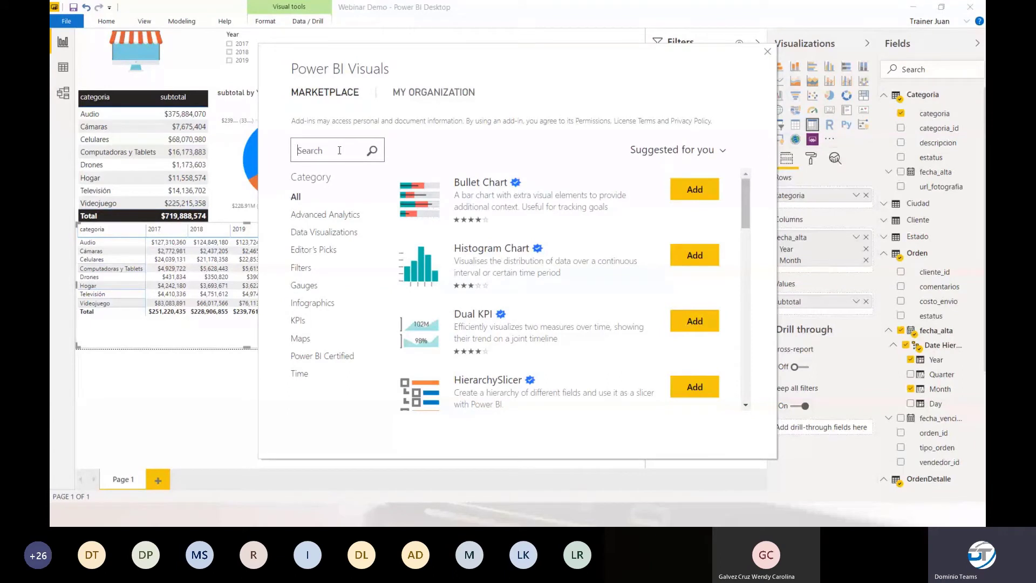
{"action": "left_click", "coordinate": [339, 151]}
{"action": "type", "text": "chiclet"}
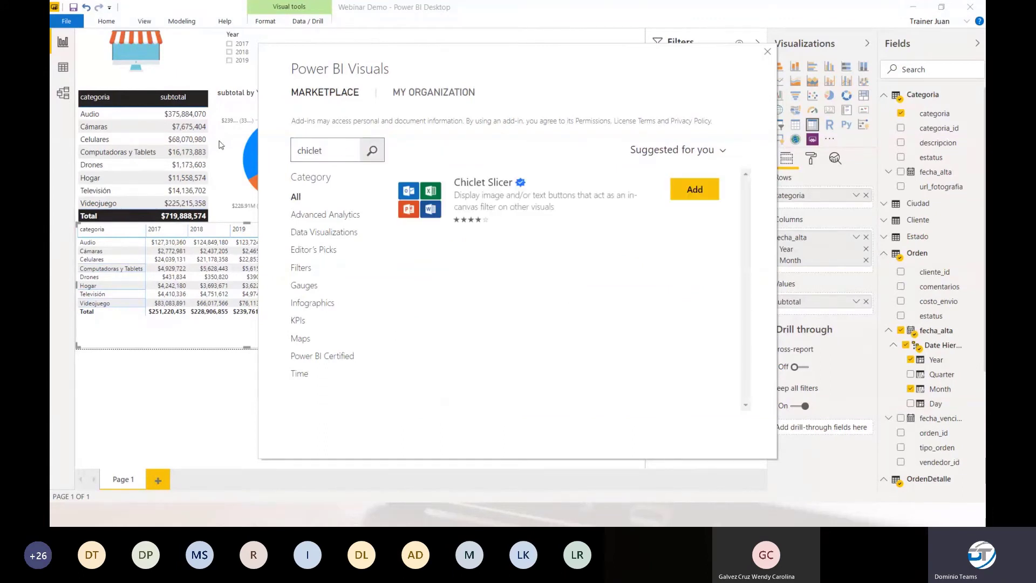
{"action": "left_click", "coordinate": [480, 199]}
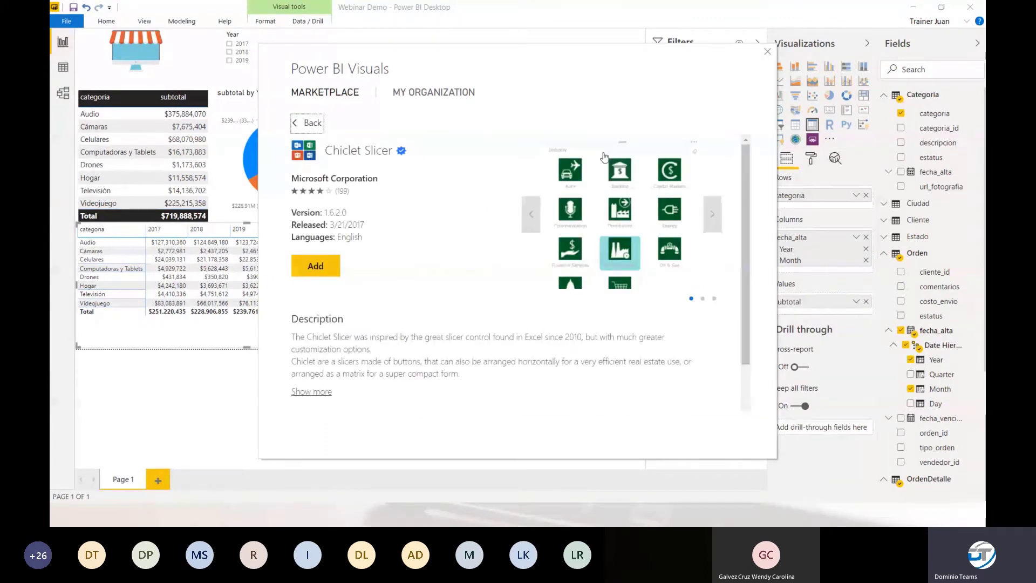
{"action": "left_click", "coordinate": [317, 266]}
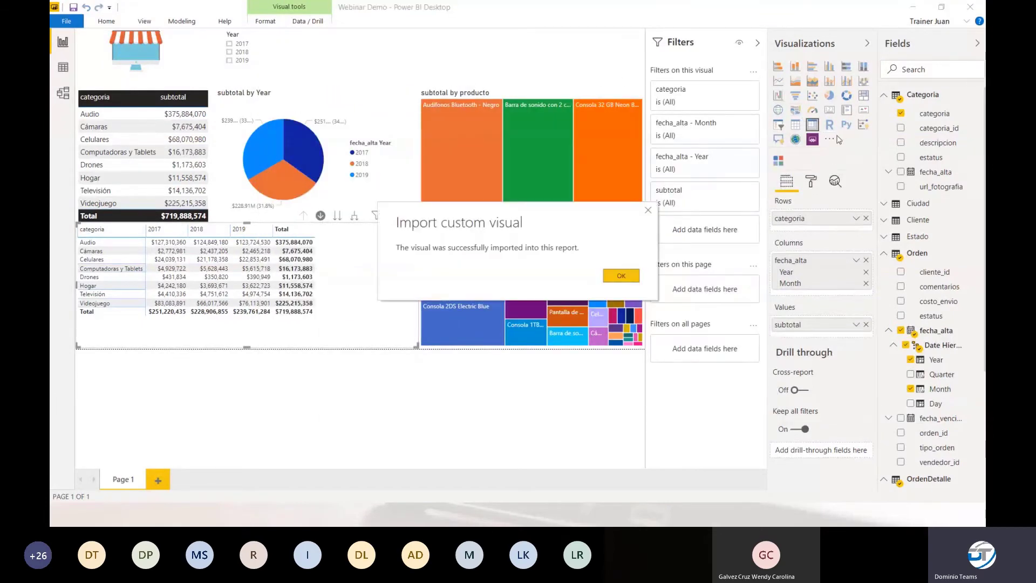
{"action": "left_click", "coordinate": [620, 274]}
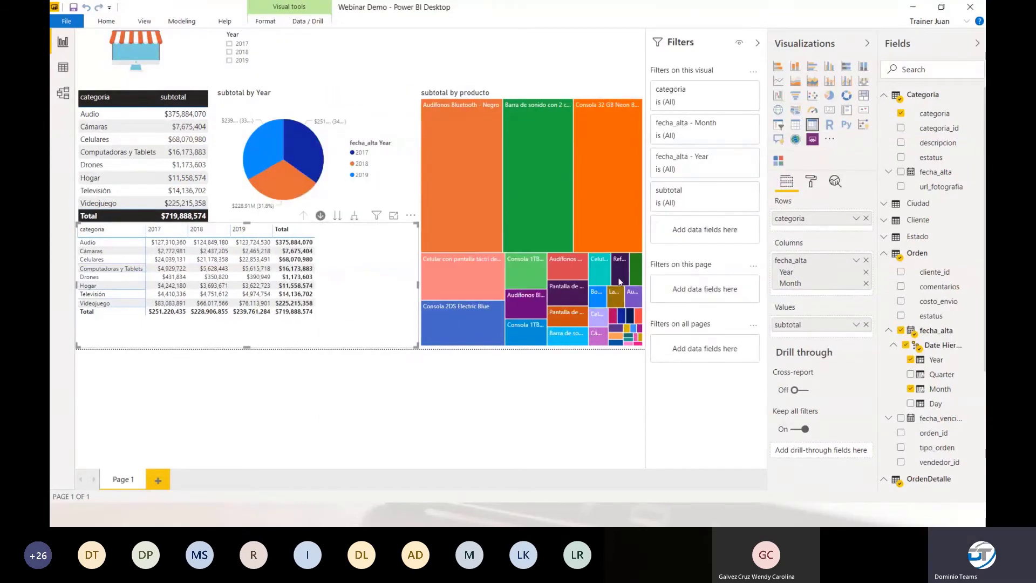
{"action": "left_click", "coordinate": [829, 140]}
{"action": "left_click", "coordinate": [790, 163]}
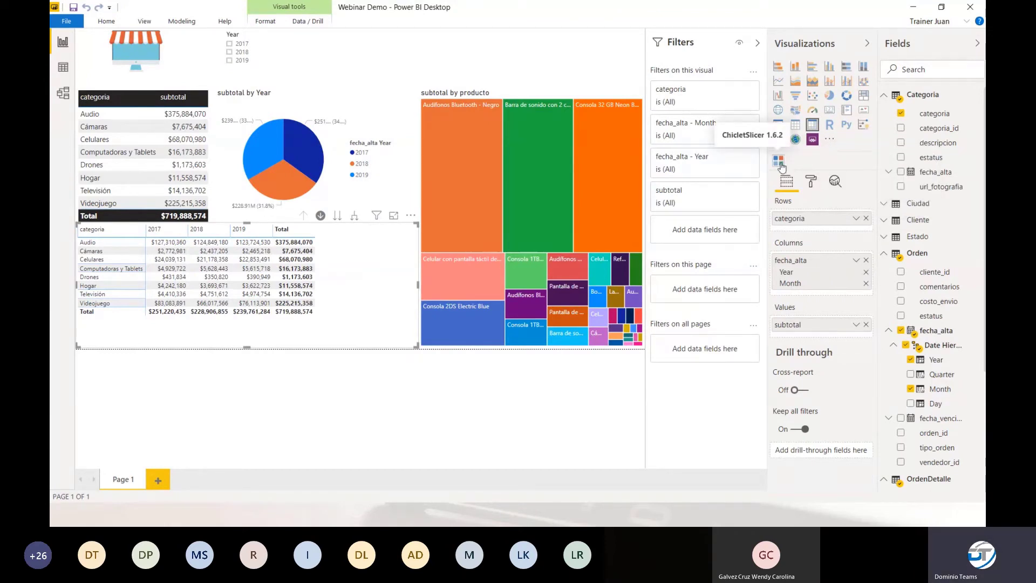
{"action": "left_click", "coordinate": [780, 164]}
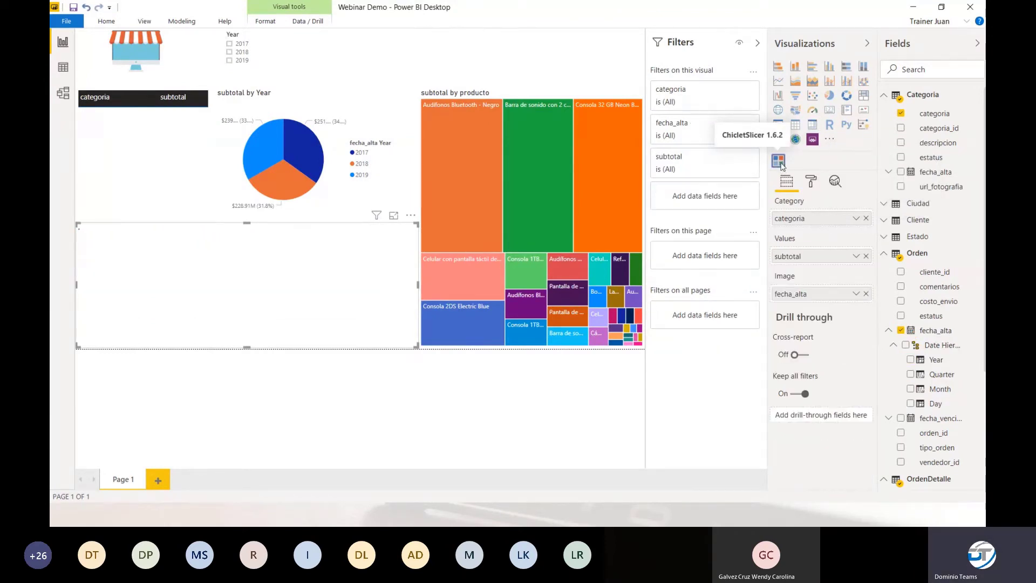
{"action": "key", "text": "ctrl+z"}
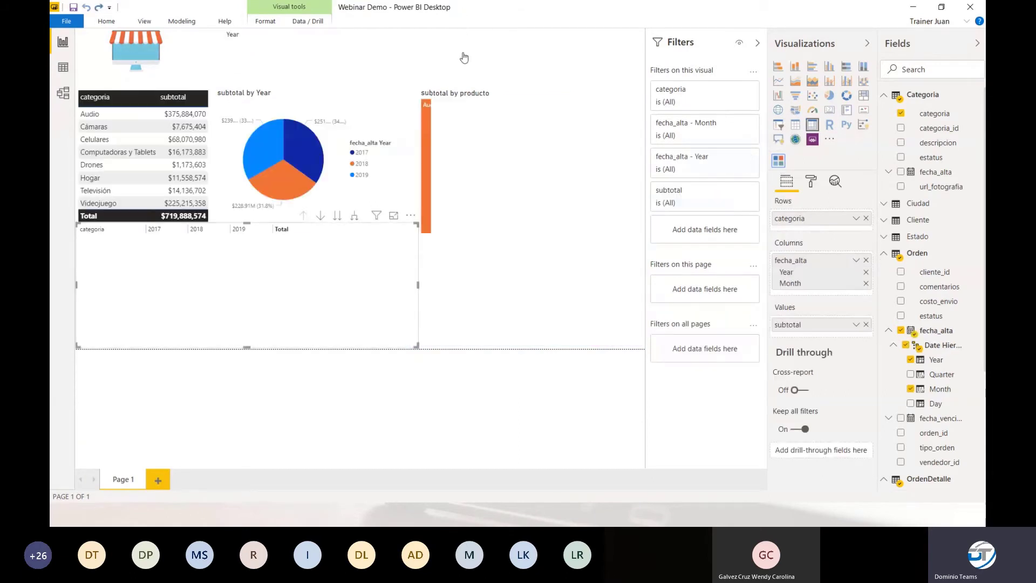
Step: Filter the report to 2018 with the Year slicer, and undo a trial conversion of that slicer to a Chiclet Slicer
{"action": "left_click", "coordinate": [463, 56]}
{"action": "left_click_drag", "start_coordinate": [491, 53], "coordinate": [268, 53]}
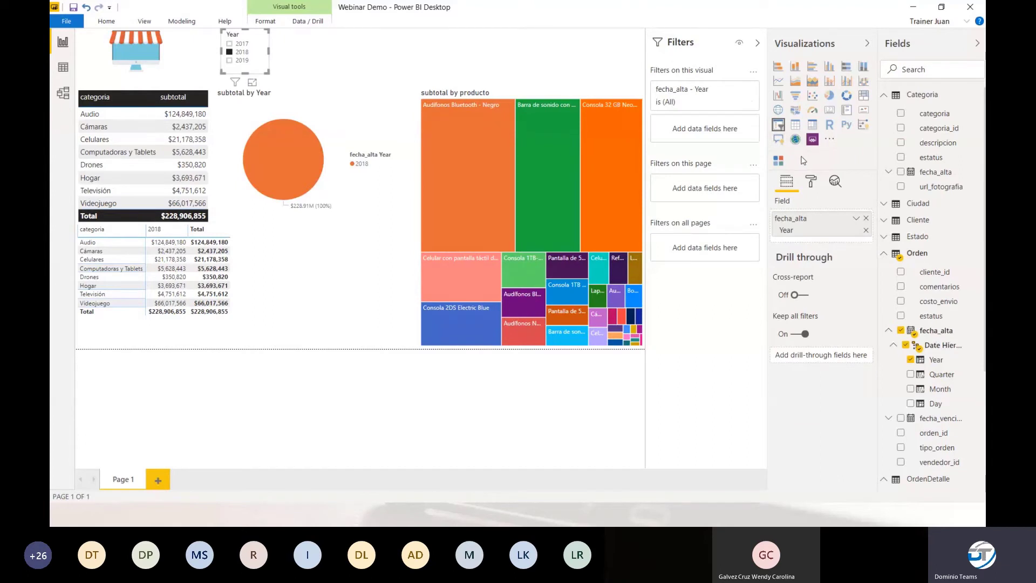
{"action": "left_click", "coordinate": [777, 162]}
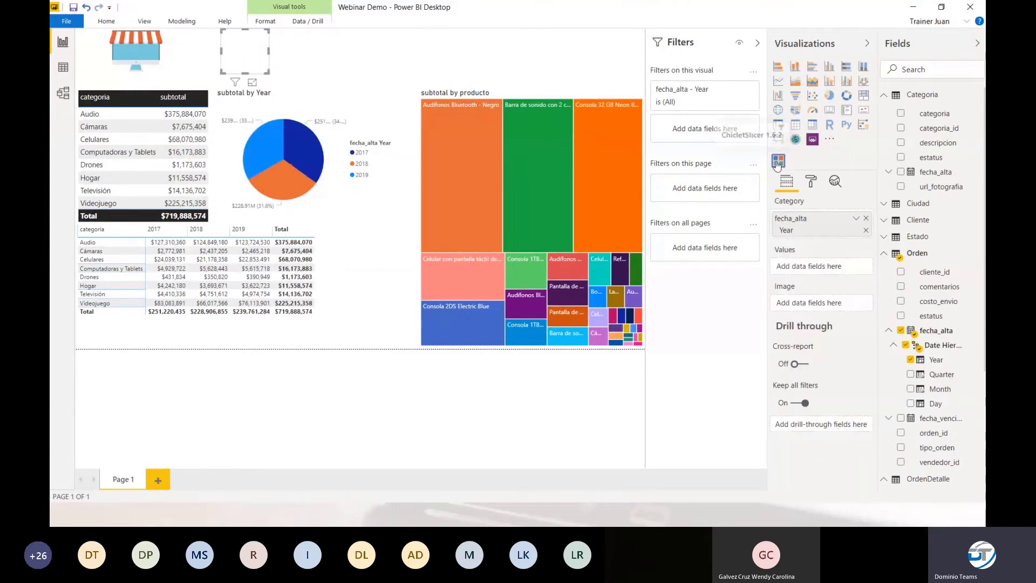
{"action": "key", "text": "ctrl+z"}
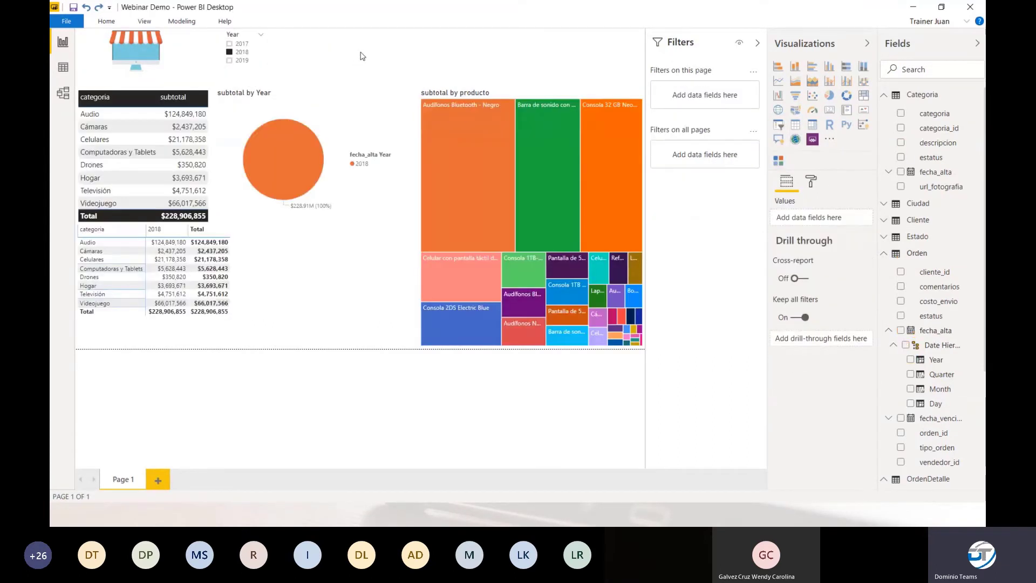
Step: Add an empty Chiclet Slicer beside the Year slicer, stretched to the page's edge and shortened to fit above the treemap
{"action": "left_click", "coordinate": [778, 161]}
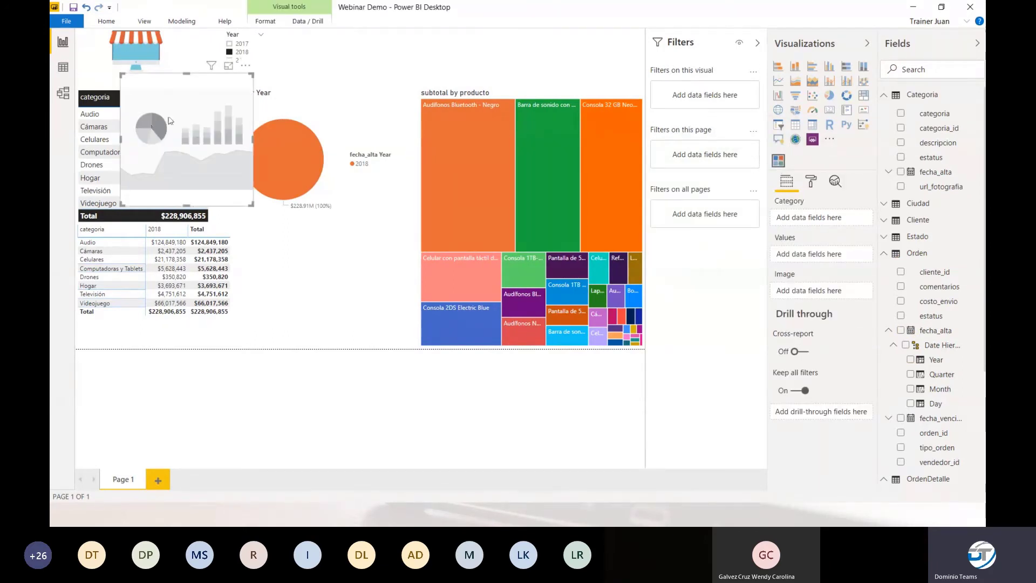
{"action": "left_click_drag", "start_coordinate": [150, 70], "coordinate": [312, 29]}
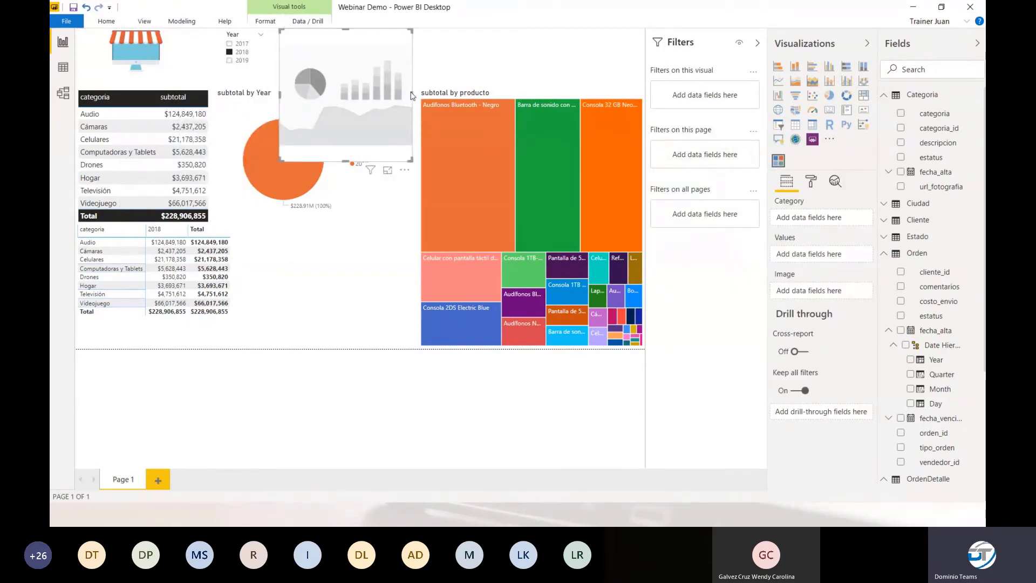
{"action": "left_click_drag", "start_coordinate": [412, 95], "coordinate": [643, 95]}
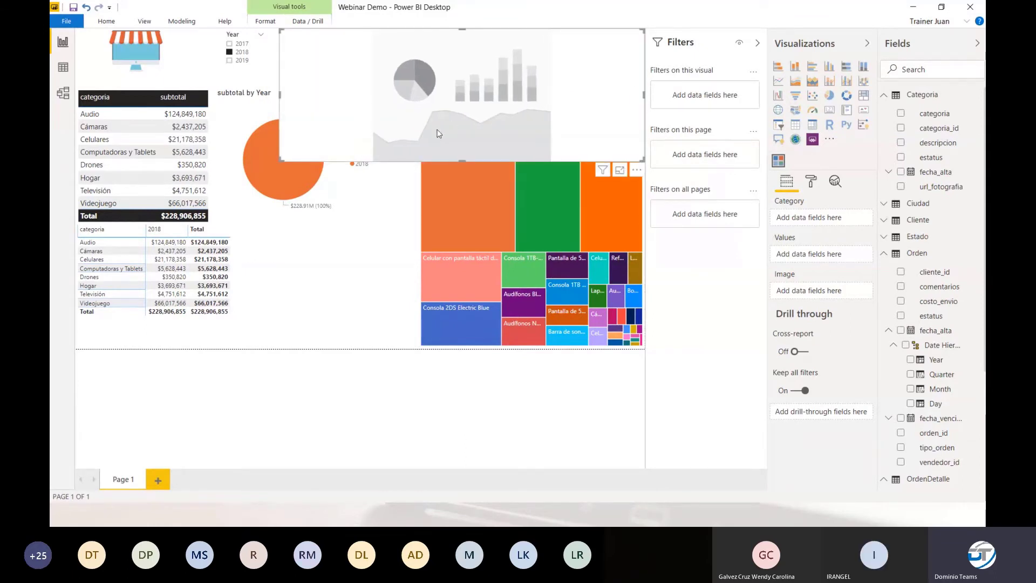
{"action": "left_click_drag", "start_coordinate": [459, 142], "coordinate": [464, 84]}
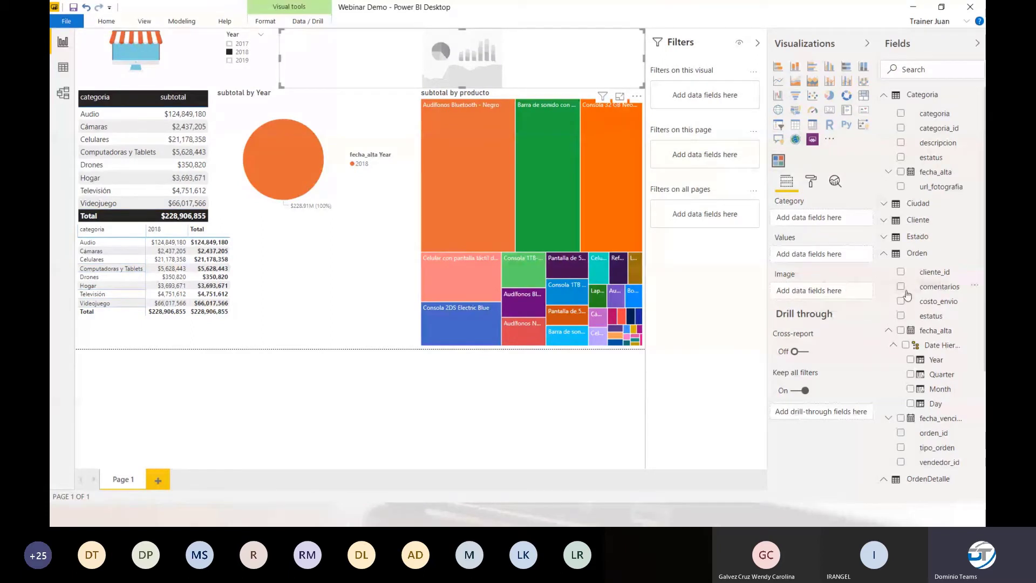
Step: Assign the Vendedor table's nombre field as the Chiclet Slicer's category and foto_url as its image
{"action": "left_click", "coordinate": [883, 255]}
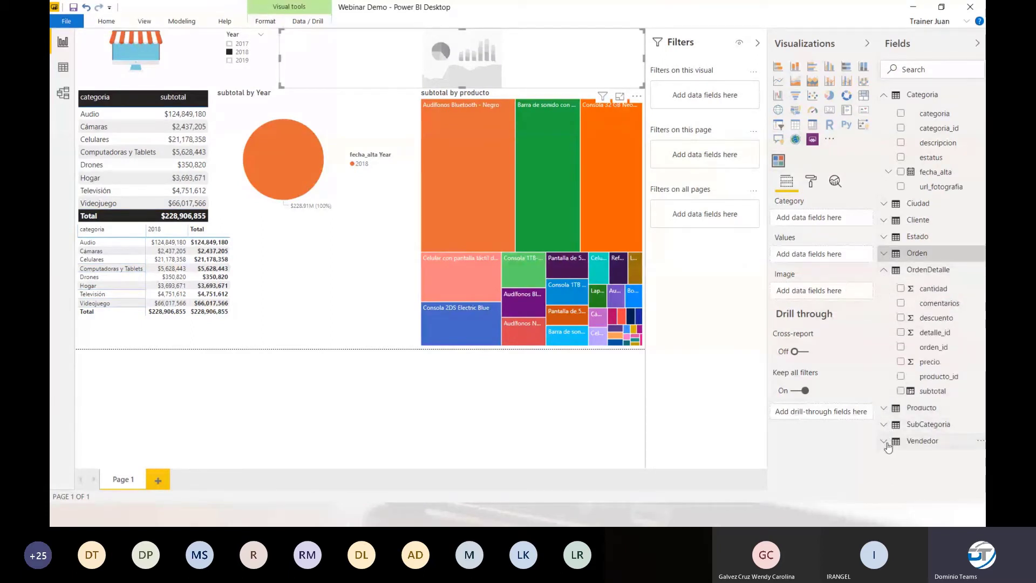
{"action": "scroll", "coordinate": [916, 396], "scroll_direction": "down", "scroll_amount": 5}
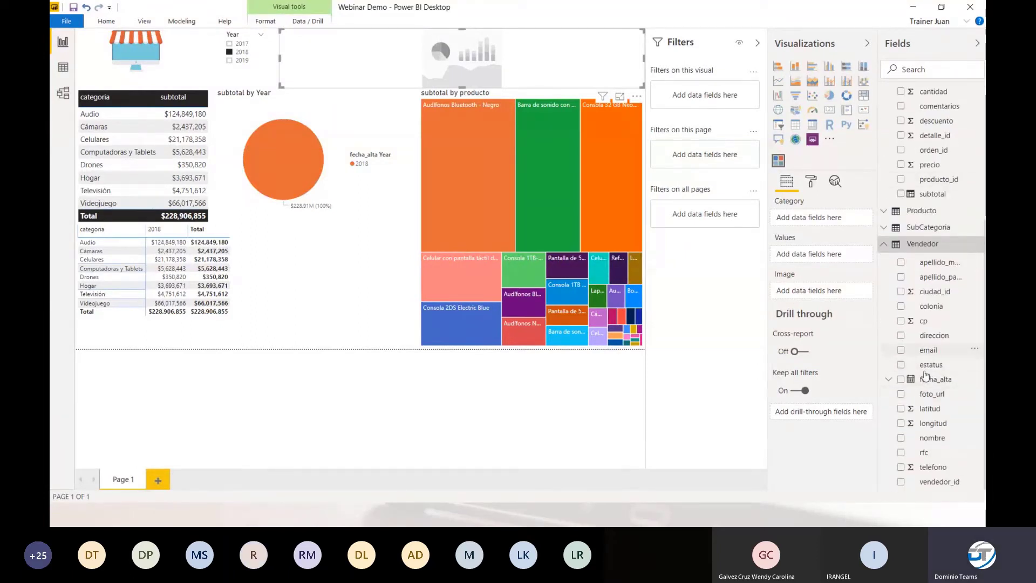
{"action": "left_click_drag", "start_coordinate": [932, 439], "coordinate": [806, 218]}
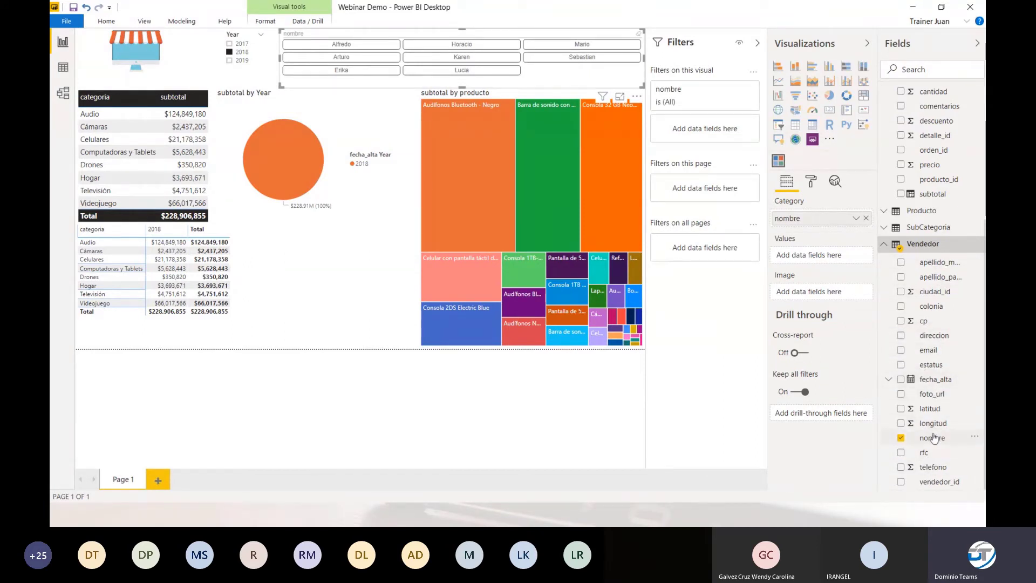
{"action": "left_click_drag", "start_coordinate": [938, 398], "coordinate": [827, 294]}
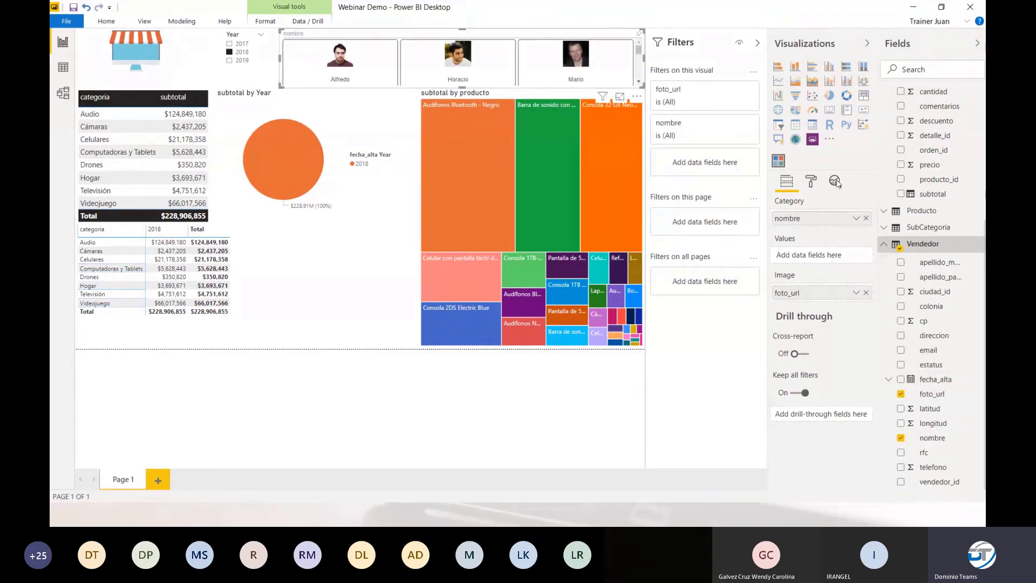
Step: Filter by the third seller in the Chiclet Slicer and set the slicer's general layout to 8 columns
{"action": "left_click", "coordinate": [810, 182]}
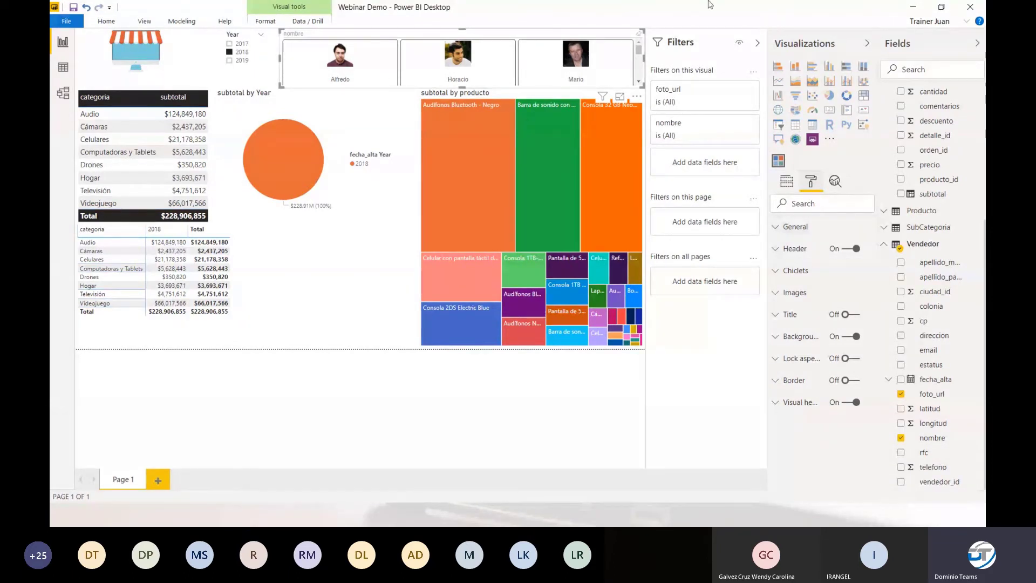
{"action": "left_click", "coordinate": [267, 68]}
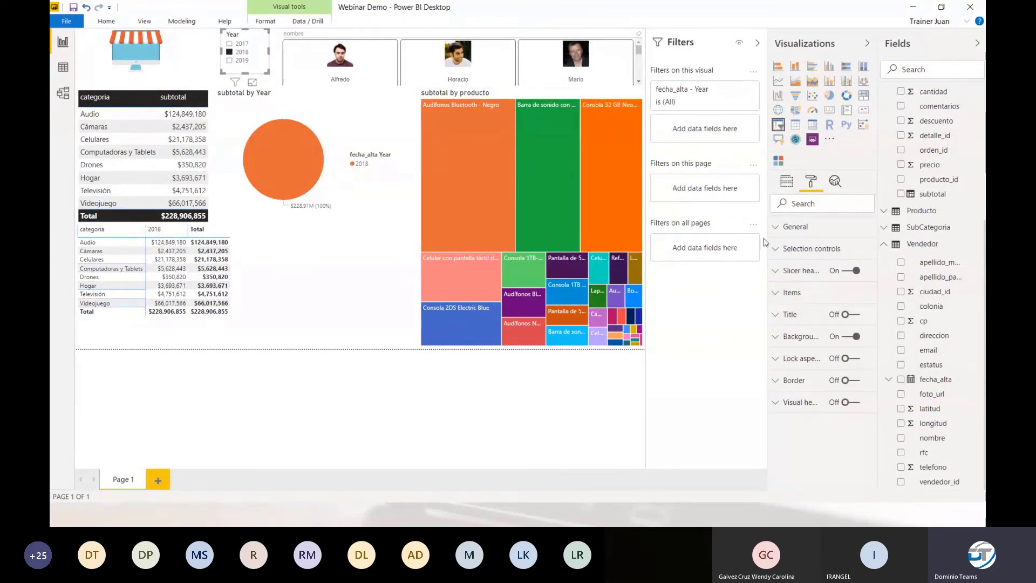
{"action": "left_click", "coordinate": [610, 67]}
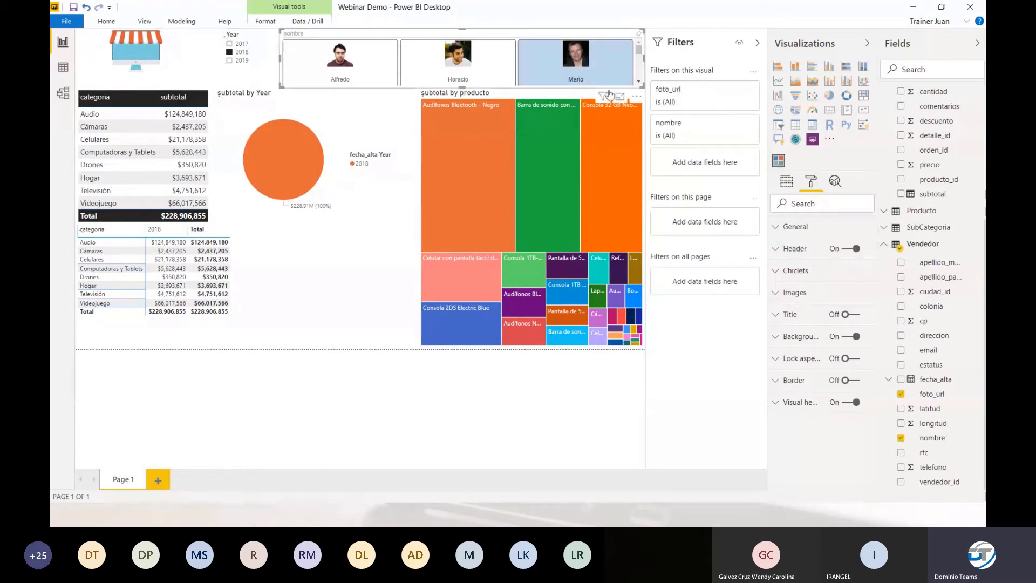
{"action": "left_click", "coordinate": [777, 227]}
{"action": "left_click", "coordinate": [793, 300]}
{"action": "type", "text": "8"}
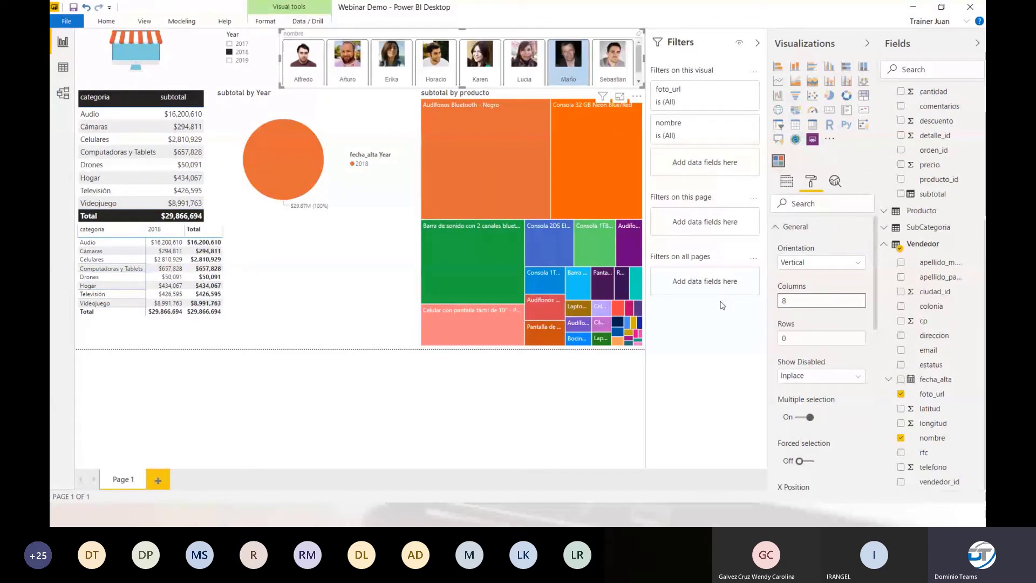
Step: Turn on the Round option for the seller photos in the Chiclet Slicer's image formatting
{"action": "scroll", "coordinate": [801, 232], "scroll_direction": "down", "scroll_amount": 5}
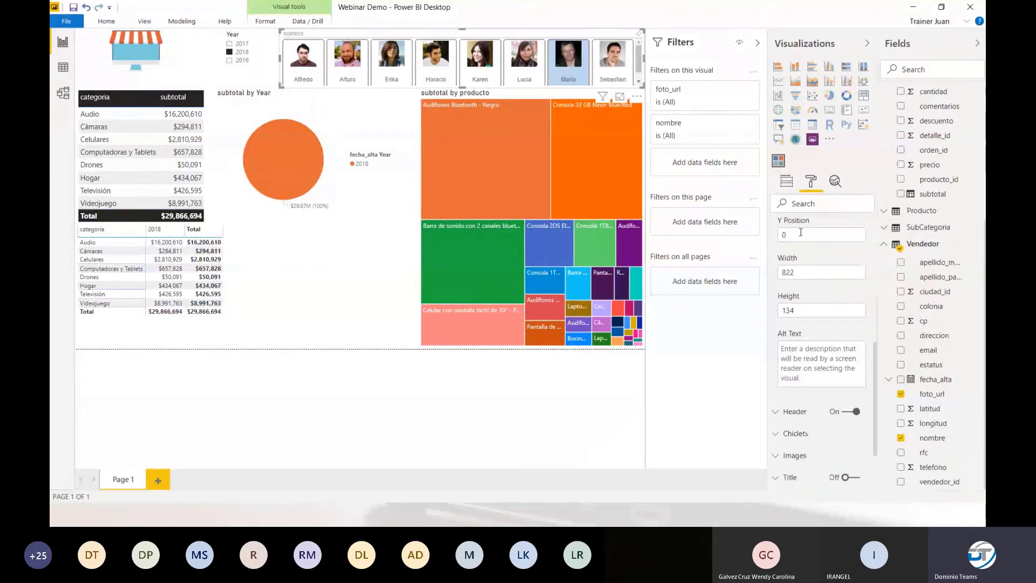
{"action": "scroll", "coordinate": [800, 232], "scroll_direction": "up", "scroll_amount": 5}
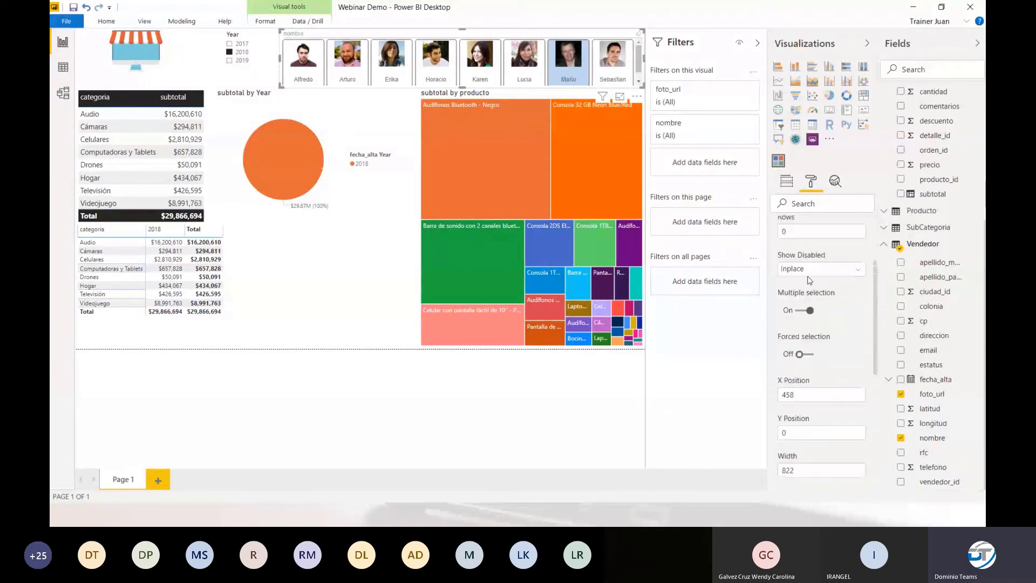
{"action": "scroll", "coordinate": [810, 280], "scroll_direction": "up", "scroll_amount": 3}
{"action": "left_click", "coordinate": [777, 227]}
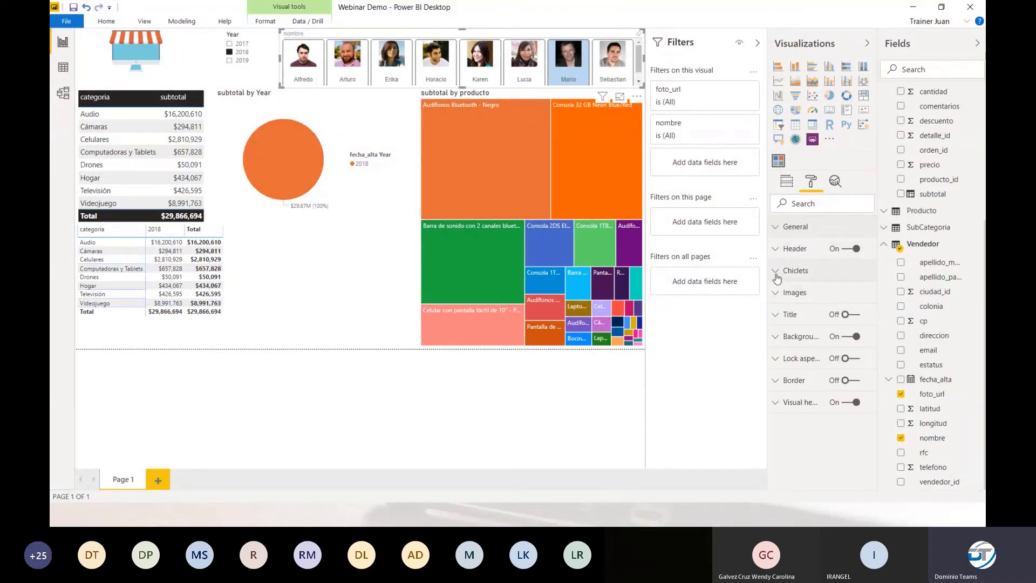
{"action": "left_click", "coordinate": [776, 292]}
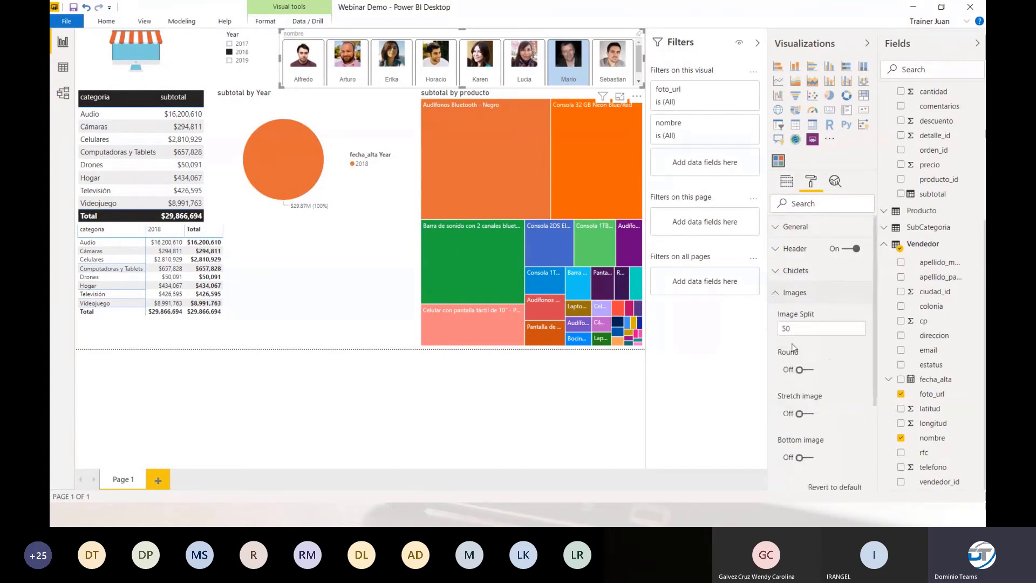
{"action": "left_click", "coordinate": [806, 370]}
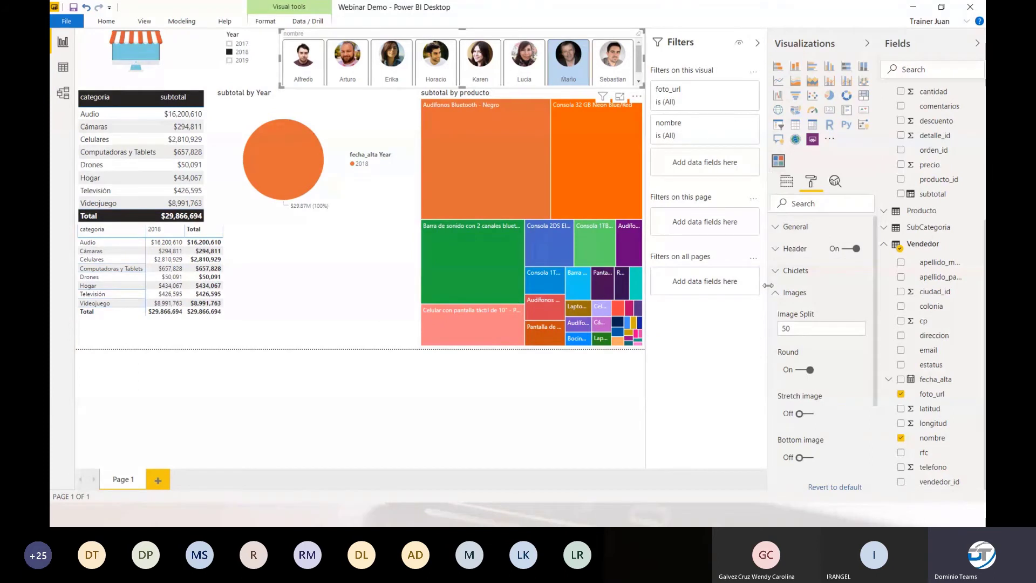
Step: Set the chiclets' background color to light blue in the Chiclet Slicer's formatting
{"action": "scroll", "coordinate": [793, 286], "scroll_direction": "down", "scroll_amount": 3}
{"action": "scroll", "coordinate": [796, 289], "scroll_direction": "up", "scroll_amount": 3}
{"action": "left_click", "coordinate": [795, 270]}
{"action": "scroll", "coordinate": [820, 361], "scroll_direction": "down", "scroll_amount": 1}
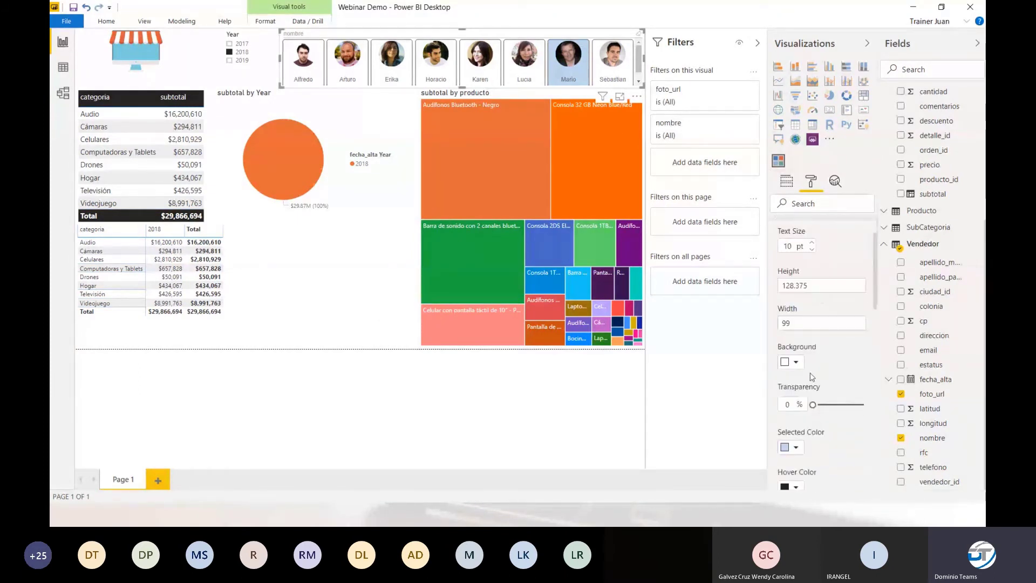
{"action": "left_click", "coordinate": [796, 362]}
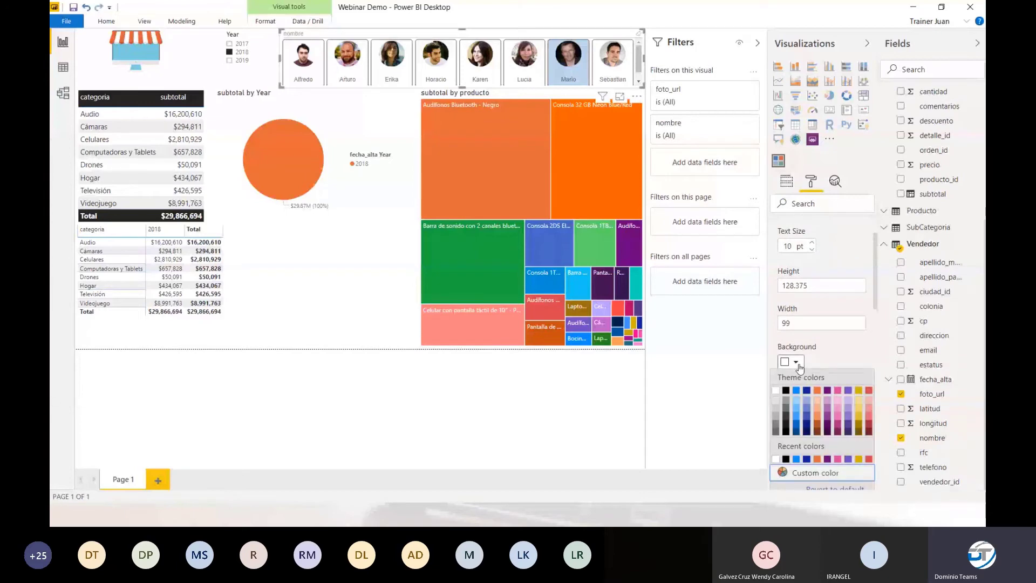
{"action": "left_click", "coordinate": [797, 398]}
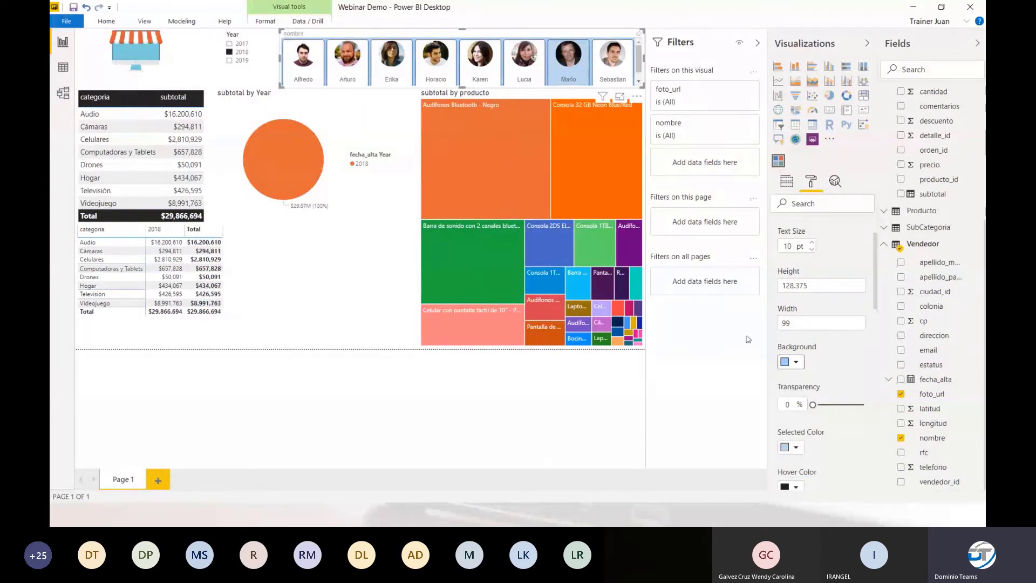
Step: Set the chiclets' selected color to orange
{"action": "scroll", "coordinate": [807, 324], "scroll_direction": "down", "scroll_amount": 1}
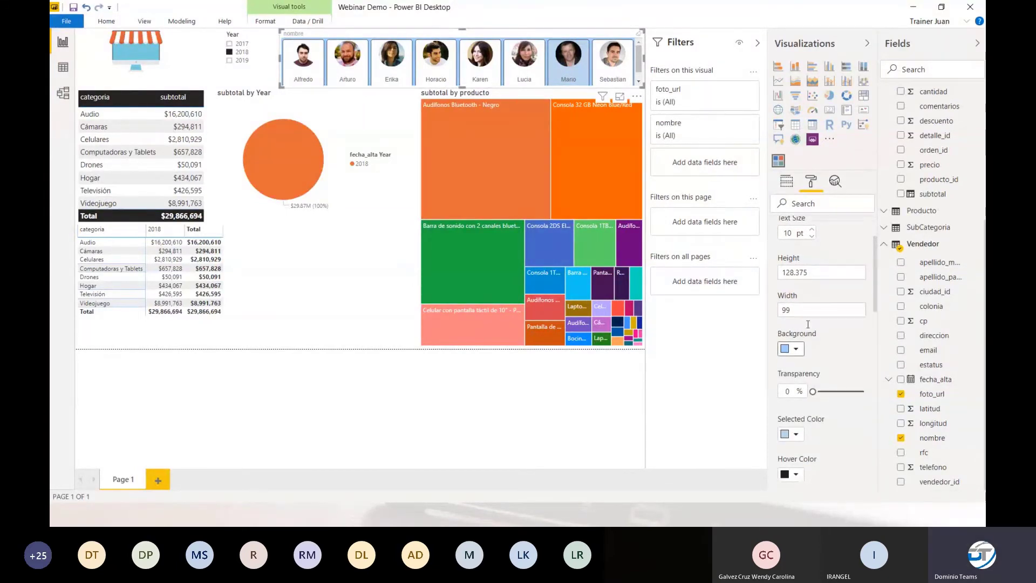
{"action": "scroll", "coordinate": [807, 324], "scroll_direction": "down", "scroll_amount": 1}
{"action": "left_click", "coordinate": [797, 386]}
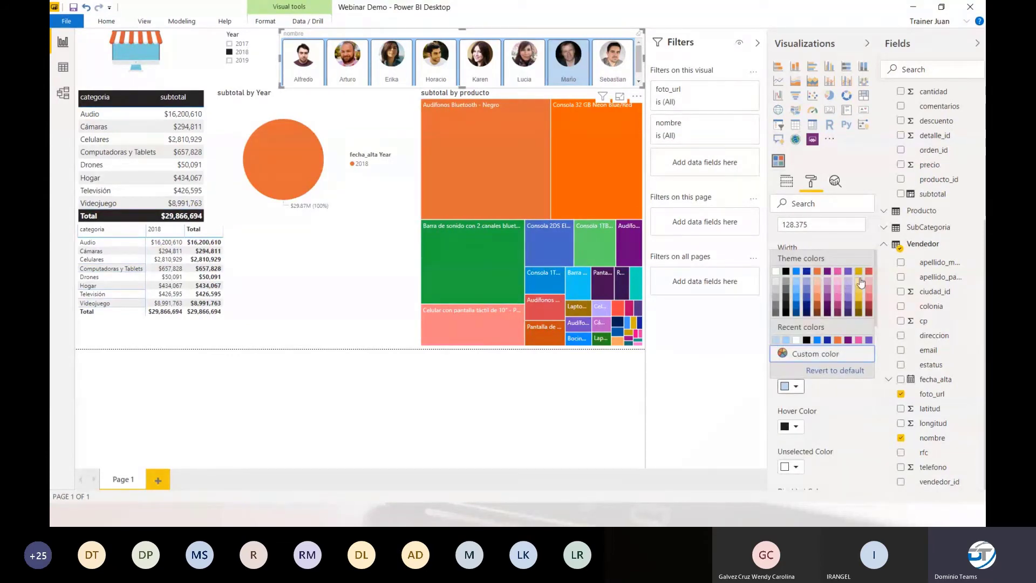
{"action": "left_click", "coordinate": [838, 339]}
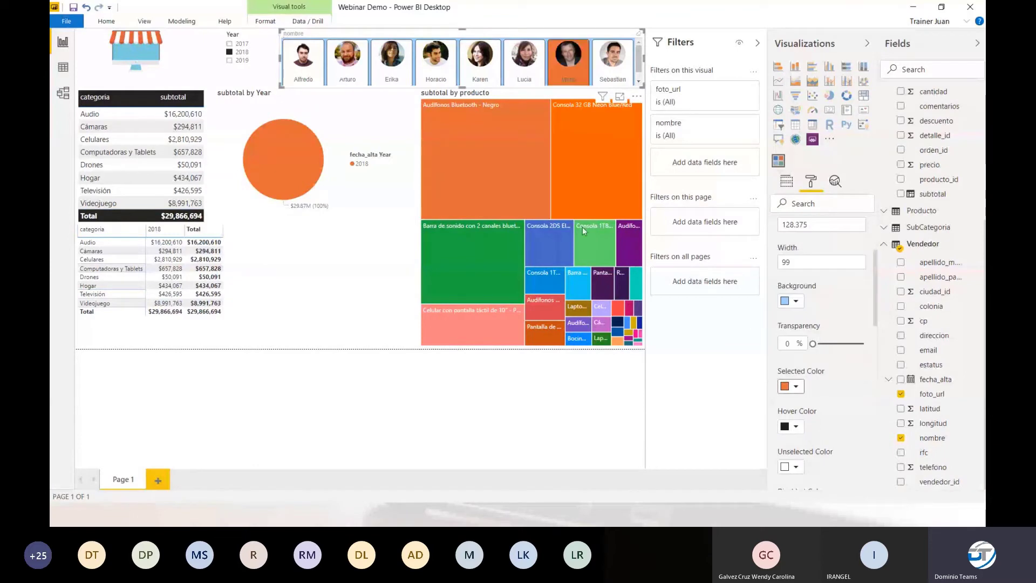
Step: Add the fifth, fourth, third and first sellers to the current selection in the Chiclet Slicer
{"action": "left_click", "coordinate": [464, 81], "text": "ctrl"}
{"action": "left_click", "coordinate": [429, 75], "text": "ctrl"}
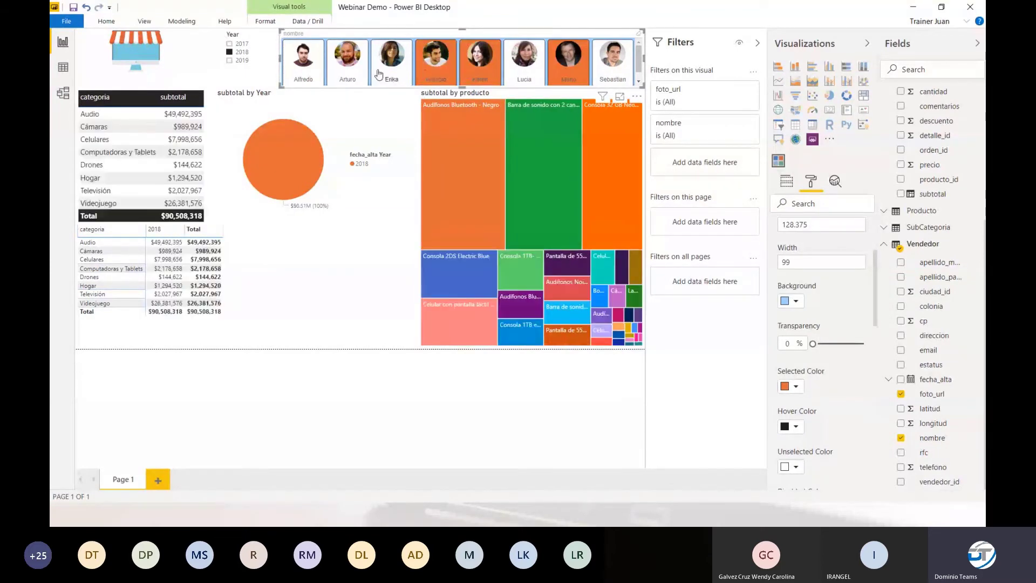
{"action": "left_click", "coordinate": [396, 75], "text": "ctrl"}
{"action": "left_click", "coordinate": [324, 71], "text": "ctrl"}
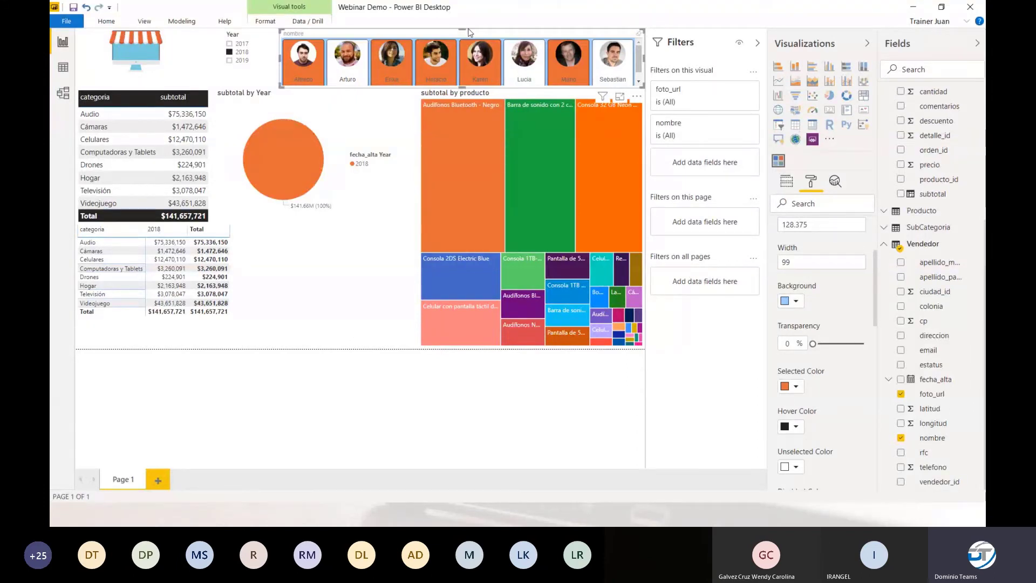
Step: Deselect every selected seller in the Chiclet Slicer so the report covers all sellers
{"action": "left_click", "coordinate": [402, 62], "text": "ctrl"}
{"action": "left_click", "coordinate": [437, 65], "text": "ctrl"}
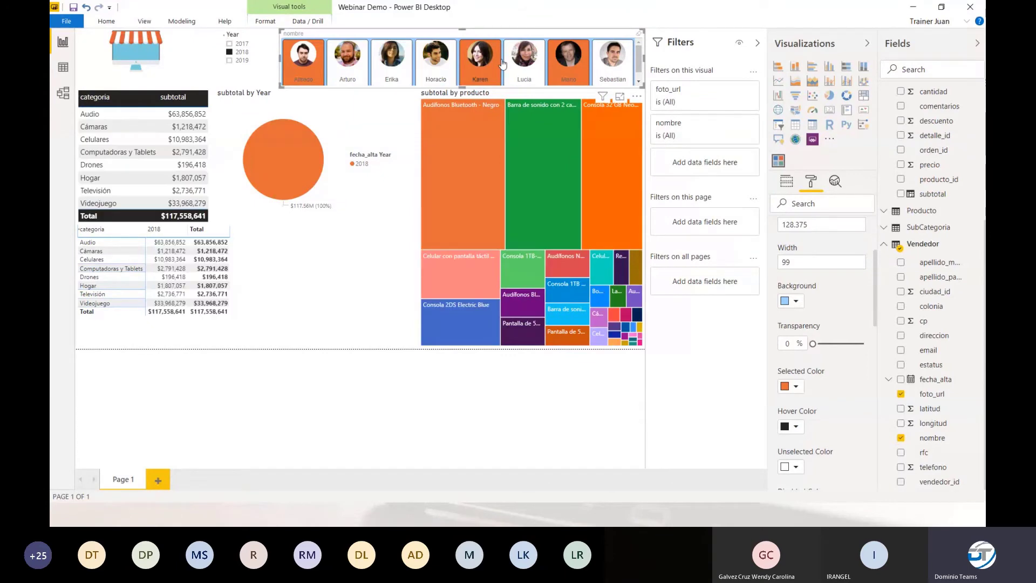
{"action": "left_click", "coordinate": [579, 70], "text": "ctrl"}
{"action": "left_click", "coordinate": [483, 64], "text": "ctrl"}
{"action": "left_click", "coordinate": [305, 56], "text": "ctrl"}
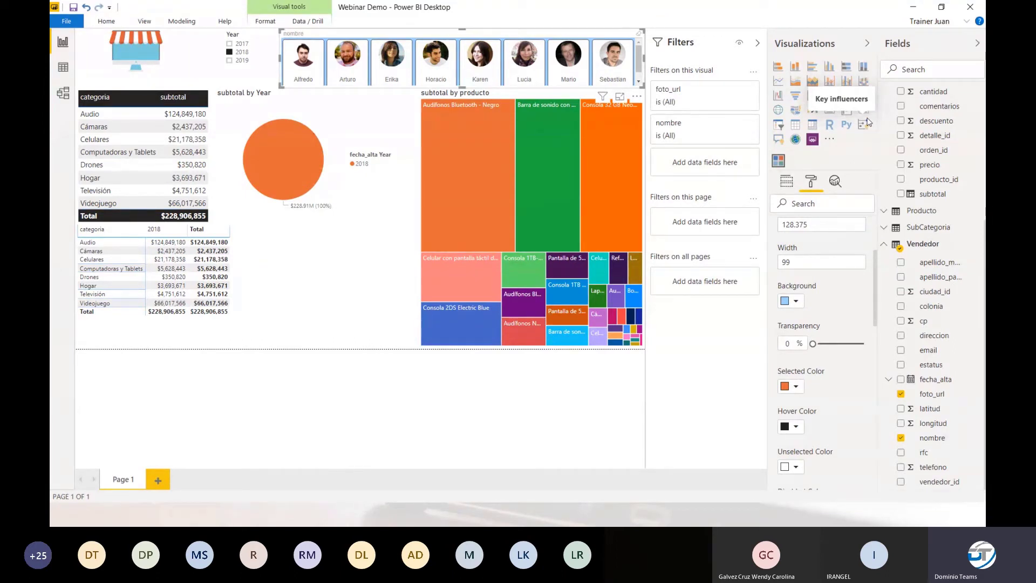
Step: Rename the report page Page 1 as Ventas
{"action": "double_click", "coordinate": [126, 482]}
{"action": "type", "text": "Venta"}
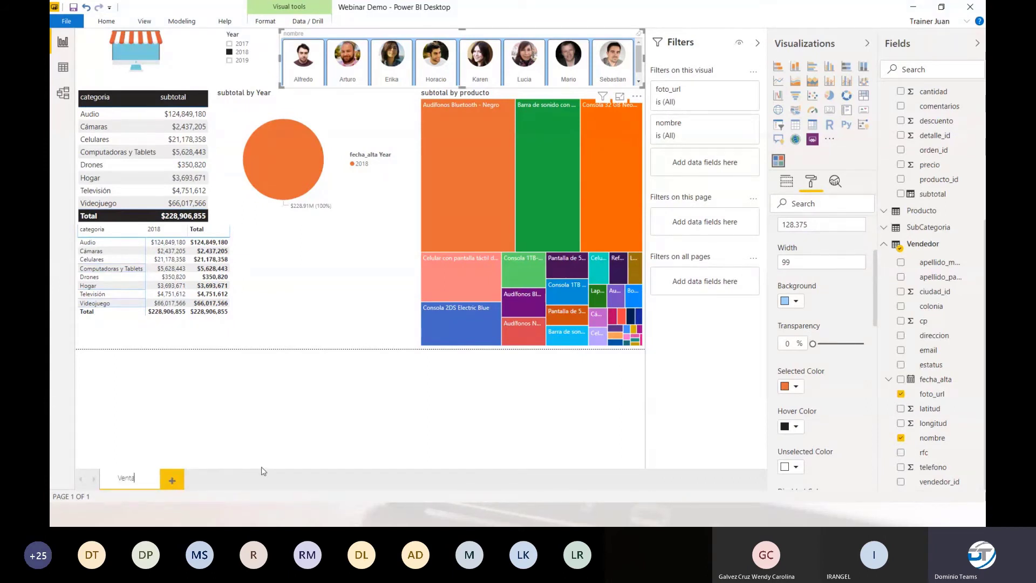
{"action": "type", "text": "s"}
{"action": "key", "text": "Return"}
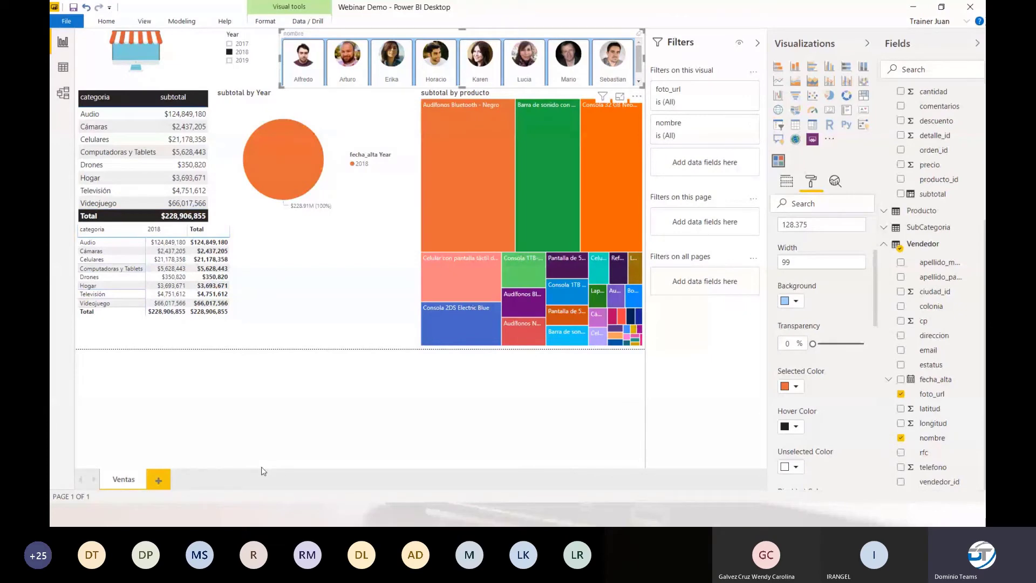
{"action": "left_click", "coordinate": [158, 480]}
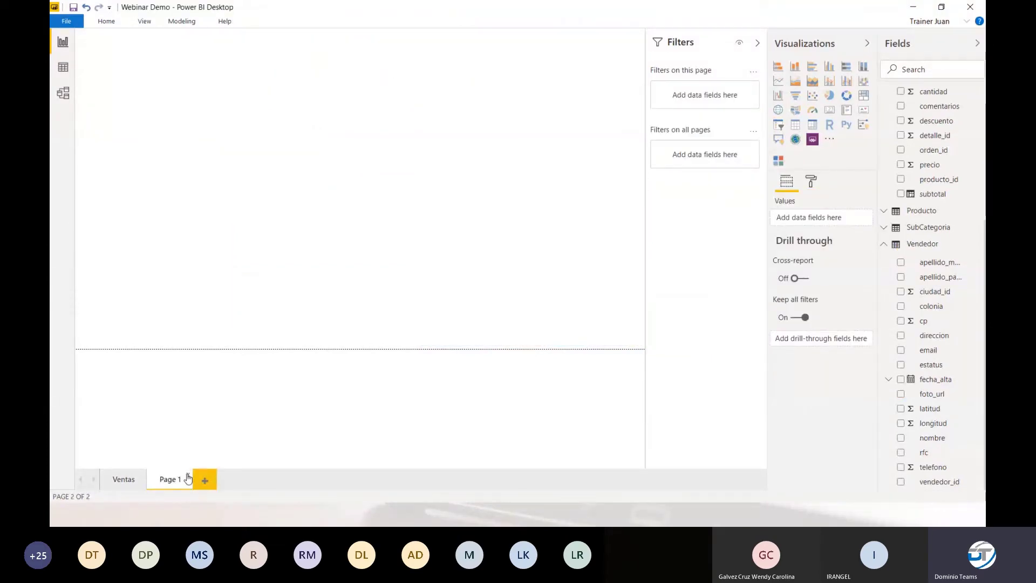
{"action": "left_click", "coordinate": [187, 479]}
{"action": "left_click", "coordinate": [581, 280]}
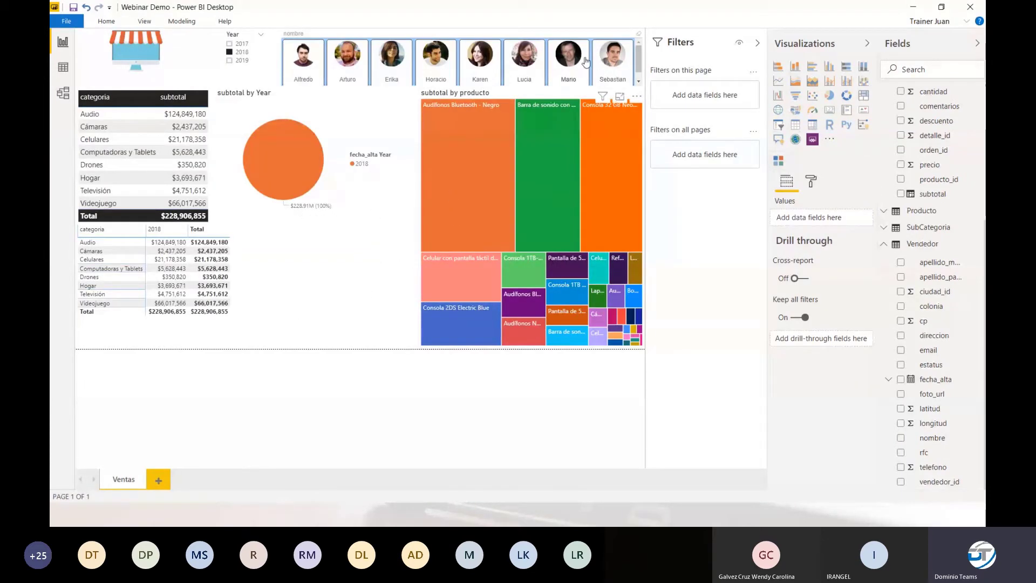
Step: Set the chiclet height to 100 in the Chiclet Slicer and test it by selecting and clearing one seller
{"action": "left_click", "coordinate": [568, 56]}
{"action": "left_click", "coordinate": [568, 57]}
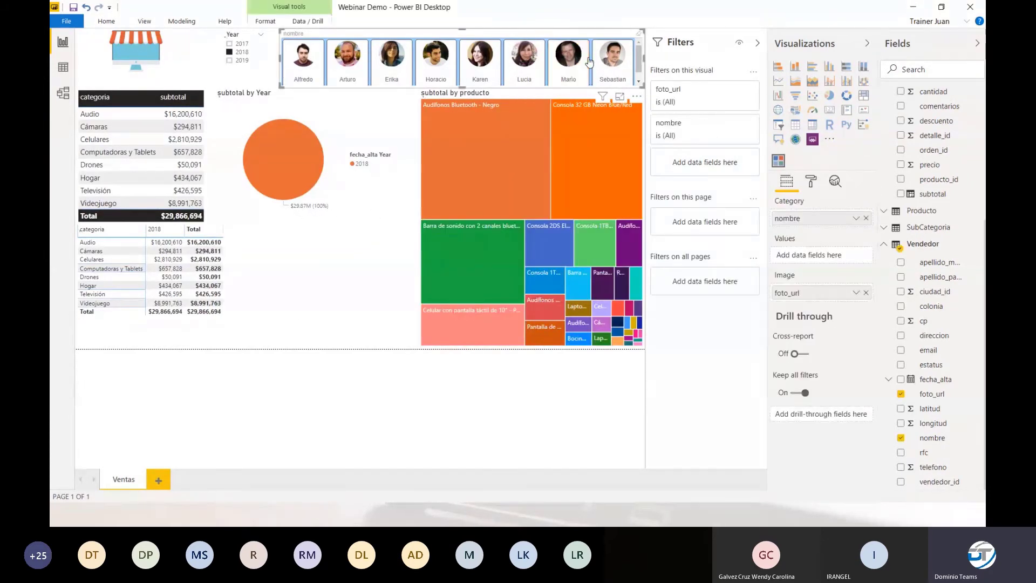
{"action": "left_click", "coordinate": [811, 181]}
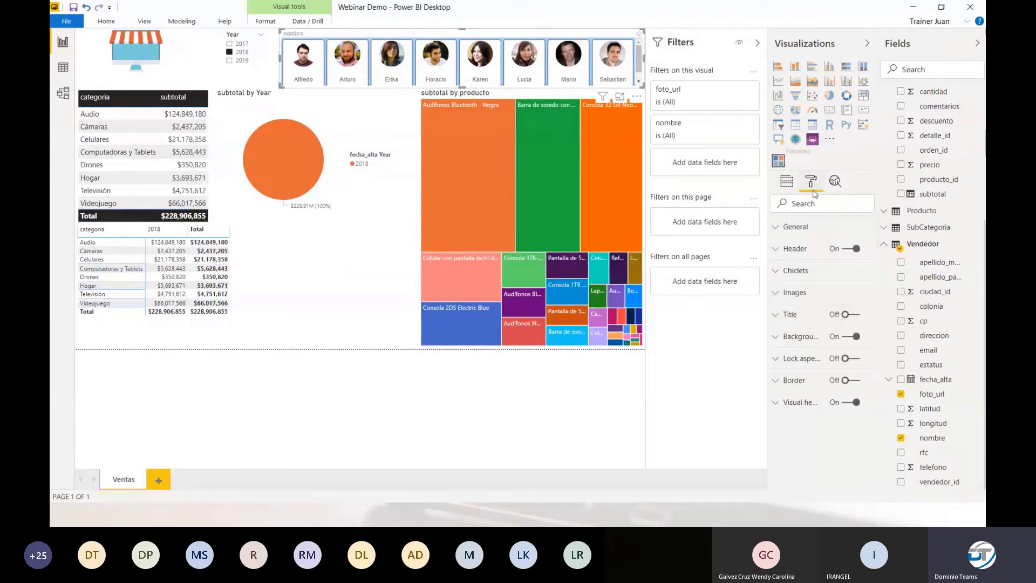
{"action": "left_click", "coordinate": [776, 293]}
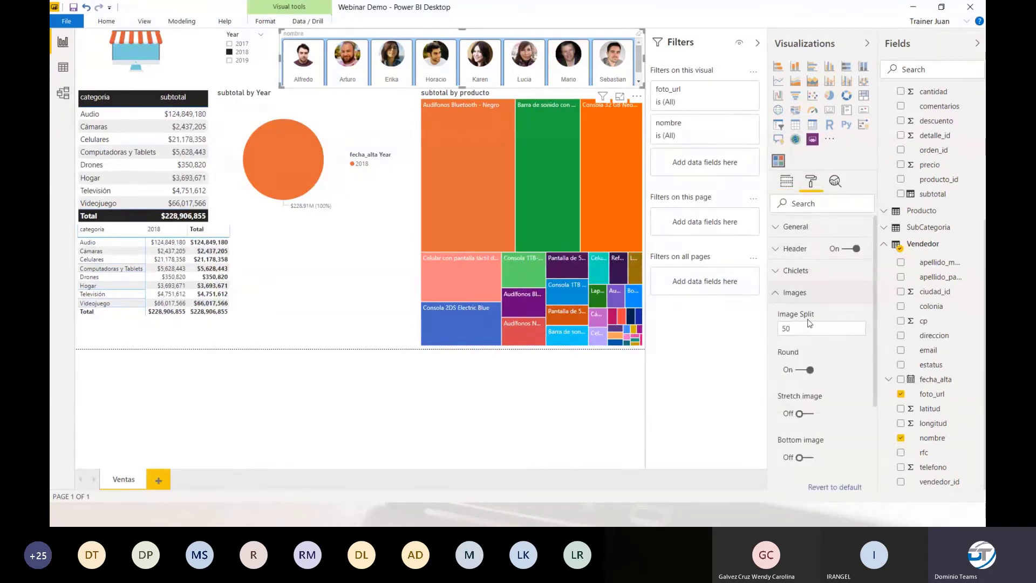
{"action": "scroll", "coordinate": [816, 326], "scroll_direction": "down", "scroll_amount": 1}
{"action": "scroll", "coordinate": [816, 326], "scroll_direction": "down", "scroll_amount": 1}
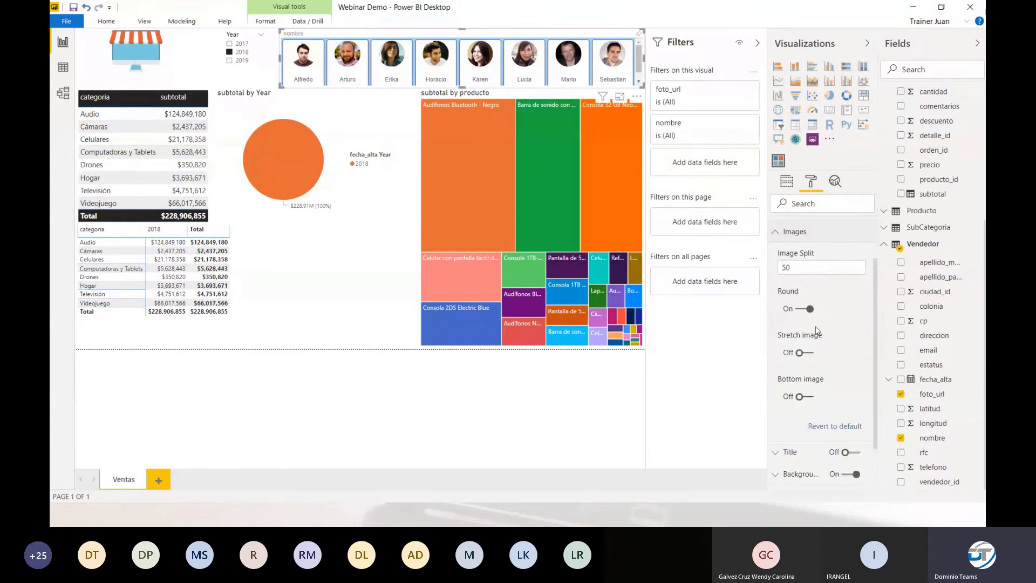
{"action": "scroll", "coordinate": [801, 270], "scroll_direction": "up", "scroll_amount": 2}
{"action": "left_click", "coordinate": [797, 271]}
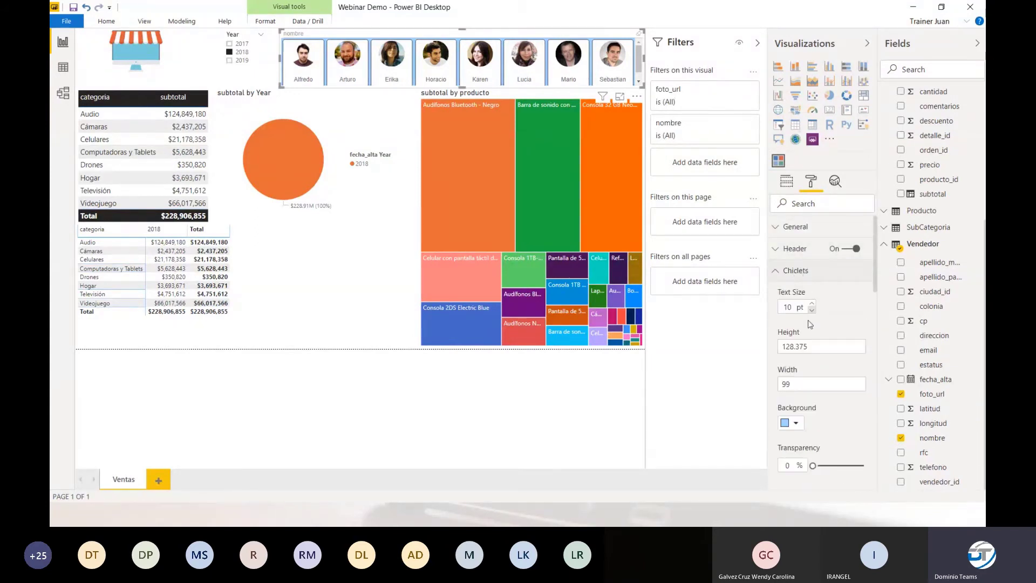
{"action": "scroll", "coordinate": [810, 324], "scroll_direction": "down", "scroll_amount": 2}
{"action": "left_click", "coordinate": [816, 289]}
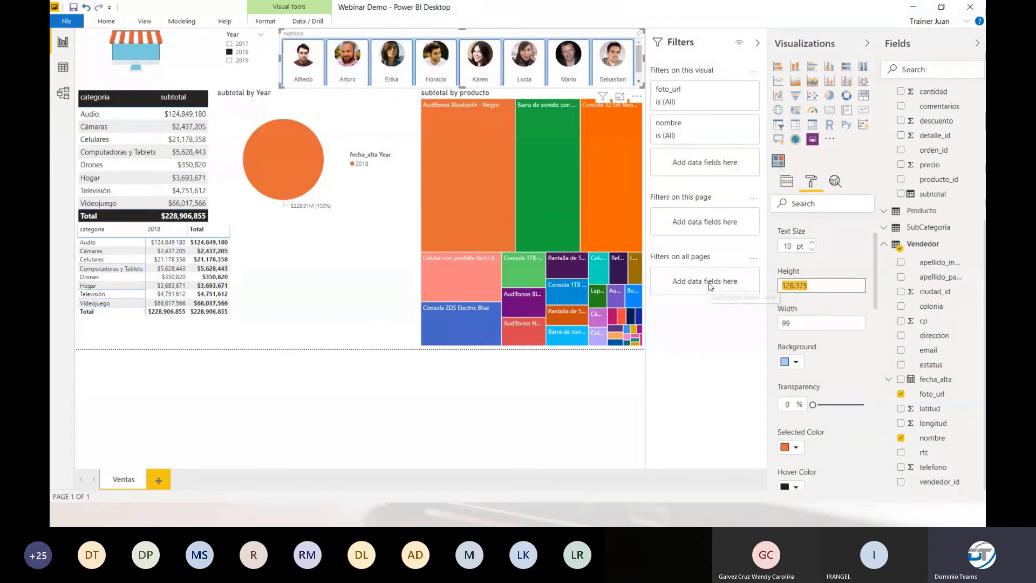
{"action": "type", "text": "80"}
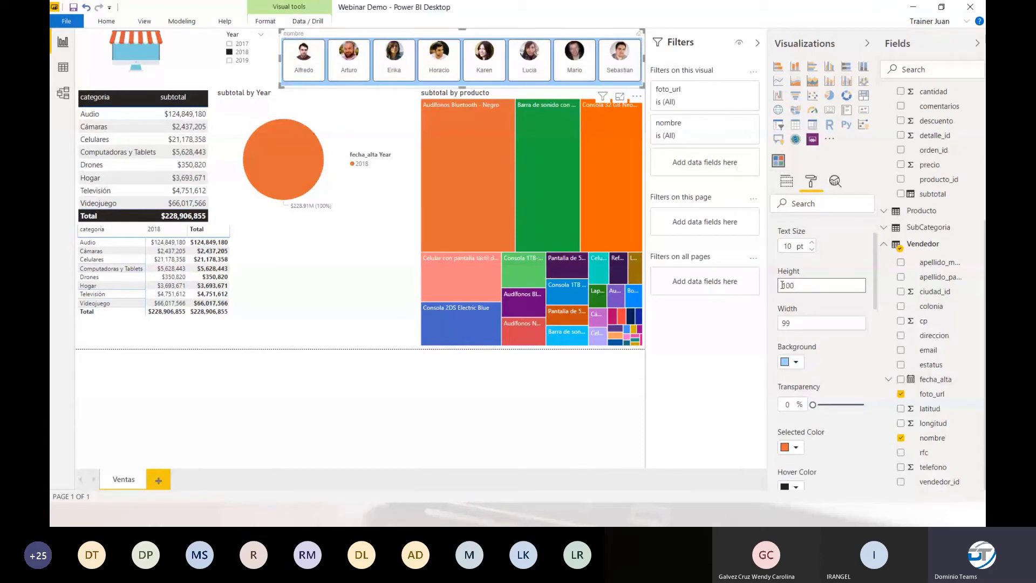
{"action": "left_click", "coordinate": [391, 73]}
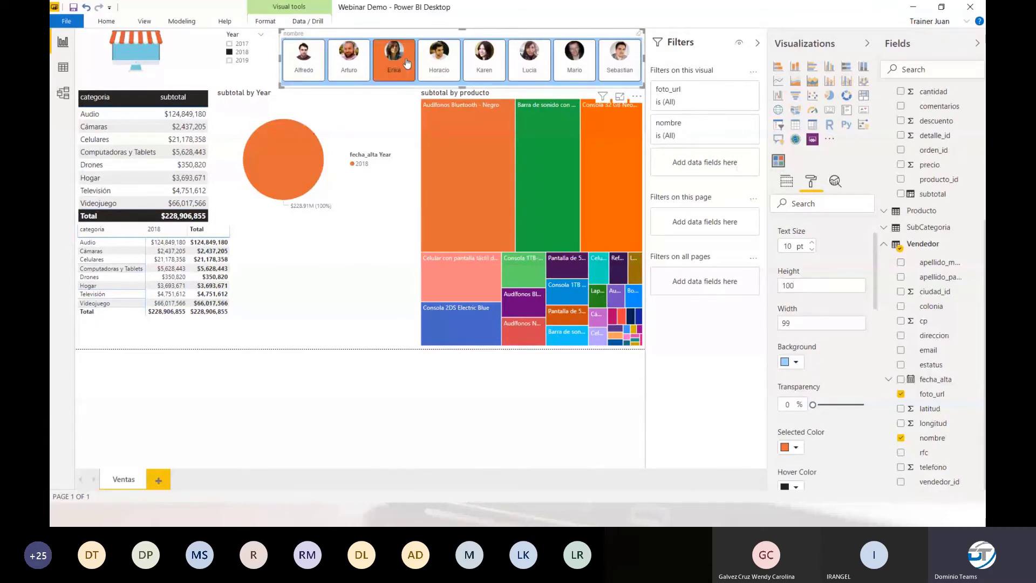
{"action": "left_click", "coordinate": [431, 76]}
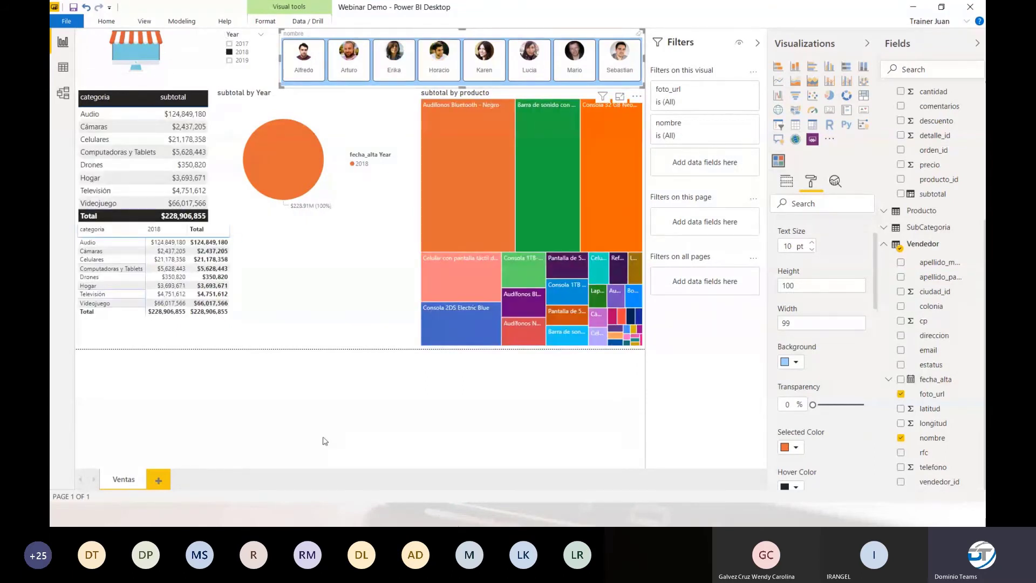
Step: Check the signed-in account, switch to Chrome and sign in to the Power BI service from its website
{"action": "left_click", "coordinate": [939, 23]}
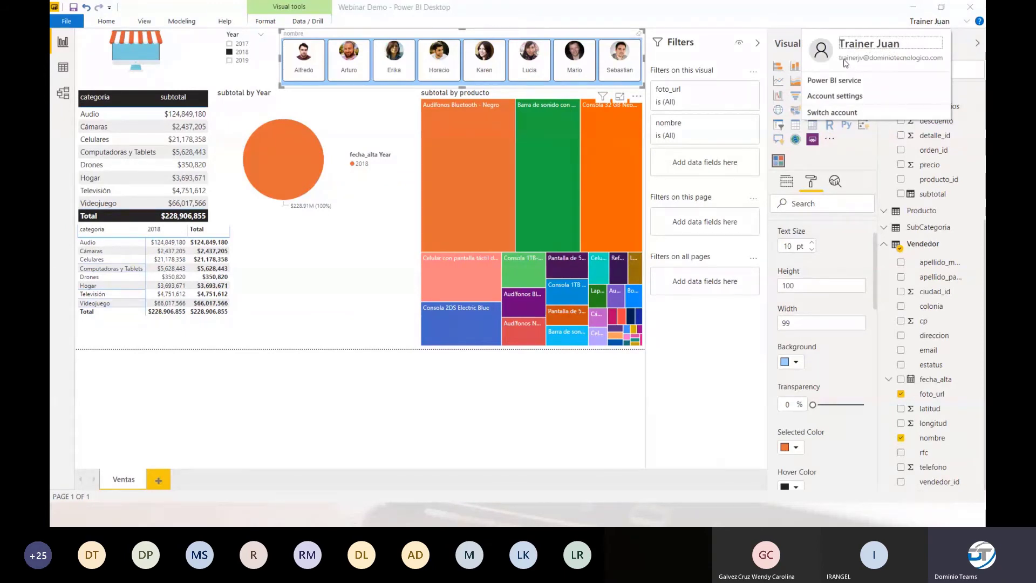
{"action": "key", "text": "super"}
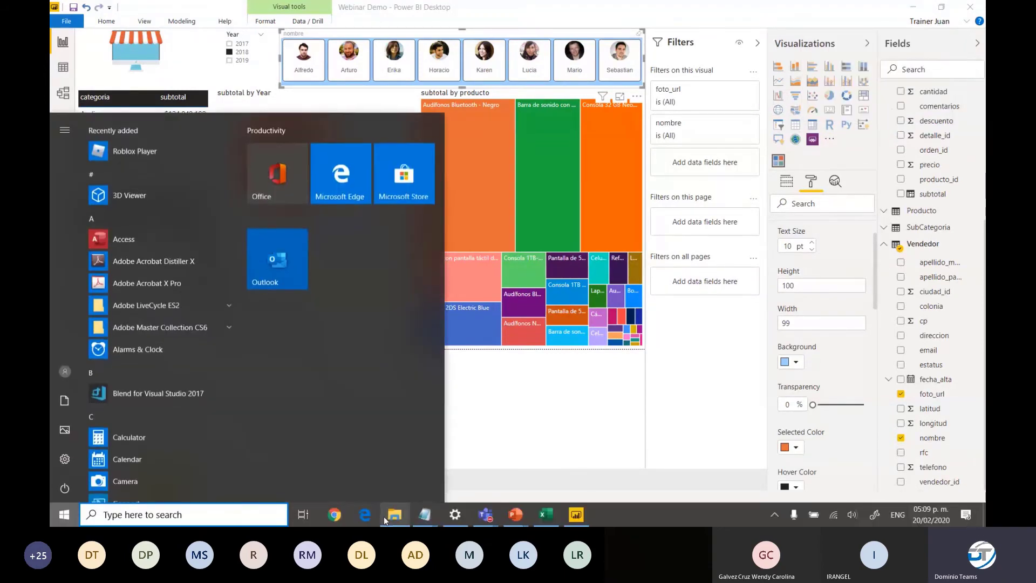
{"action": "left_click", "coordinate": [334, 514]}
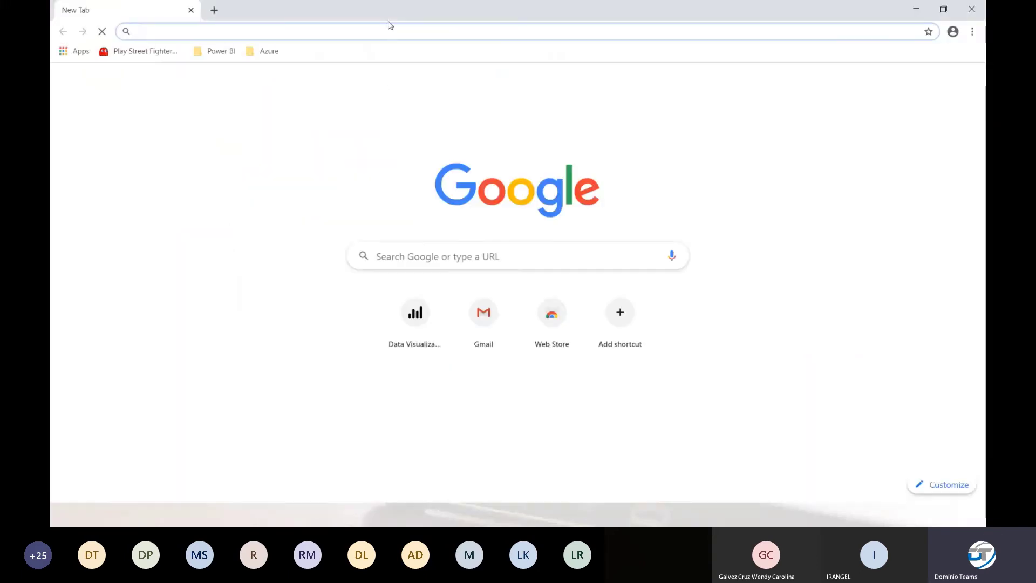
{"action": "type", "text": "www.po"}
{"action": "key", "text": "Return"}
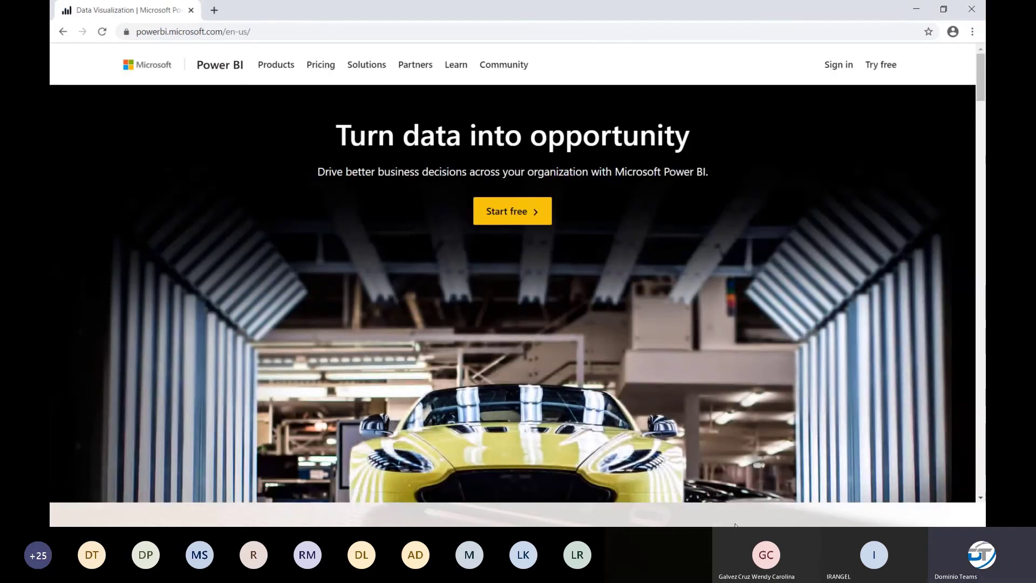
{"action": "left_click", "coordinate": [845, 65]}
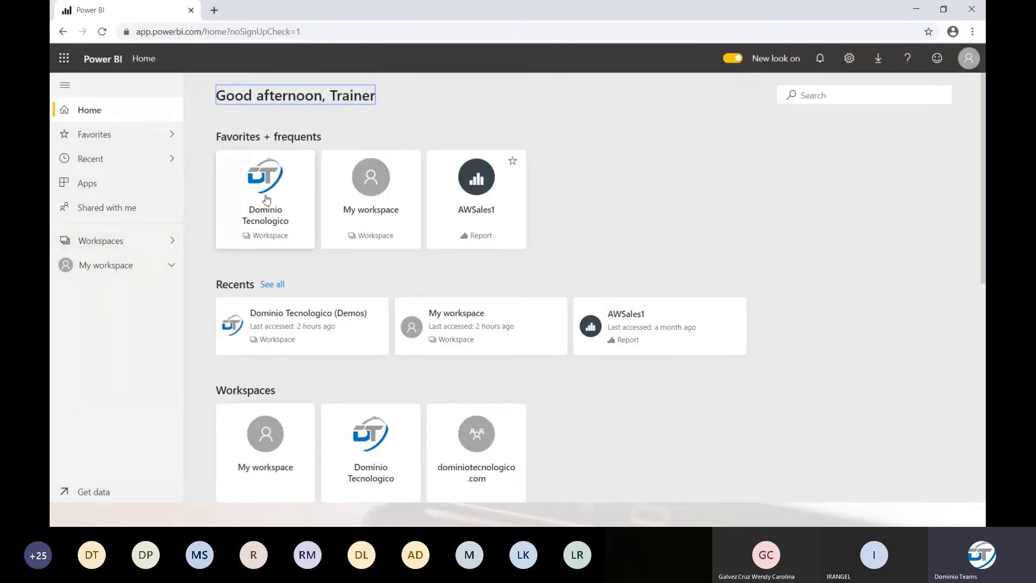
Step: Examine the Dominio Tecnologico (Demos) workspace's reports, workbooks, datasets and dataflows, and return to Power BI Desktop
{"action": "left_click", "coordinate": [151, 244]}
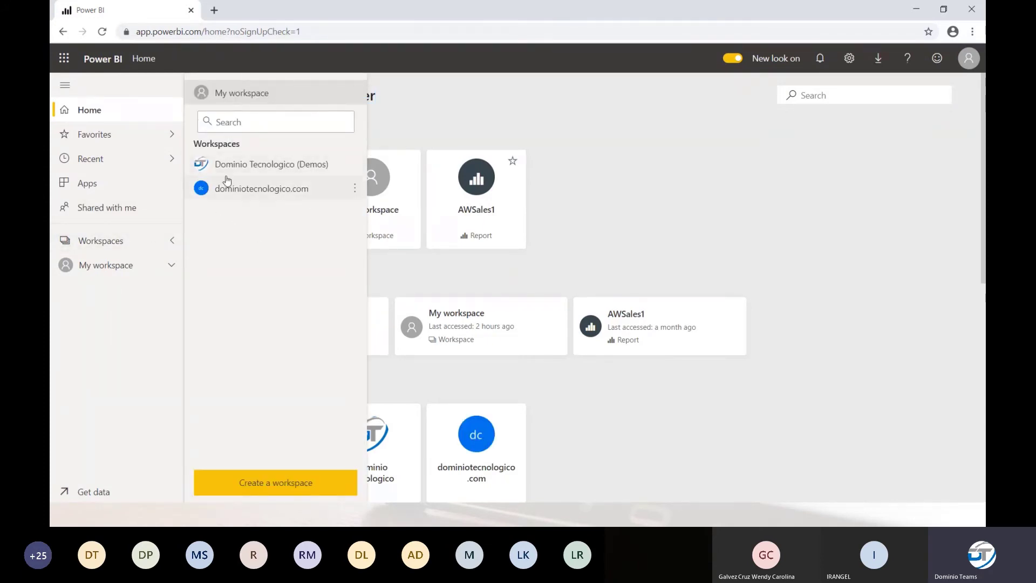
{"action": "left_click", "coordinate": [257, 171]}
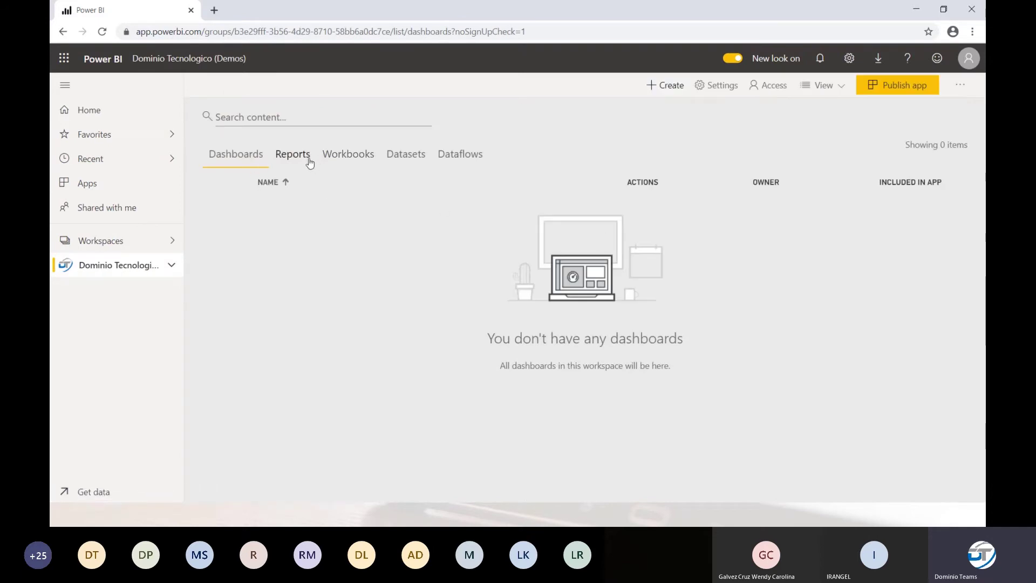
{"action": "left_click", "coordinate": [291, 155]}
{"action": "left_click", "coordinate": [347, 155]}
{"action": "left_click", "coordinate": [407, 157]}
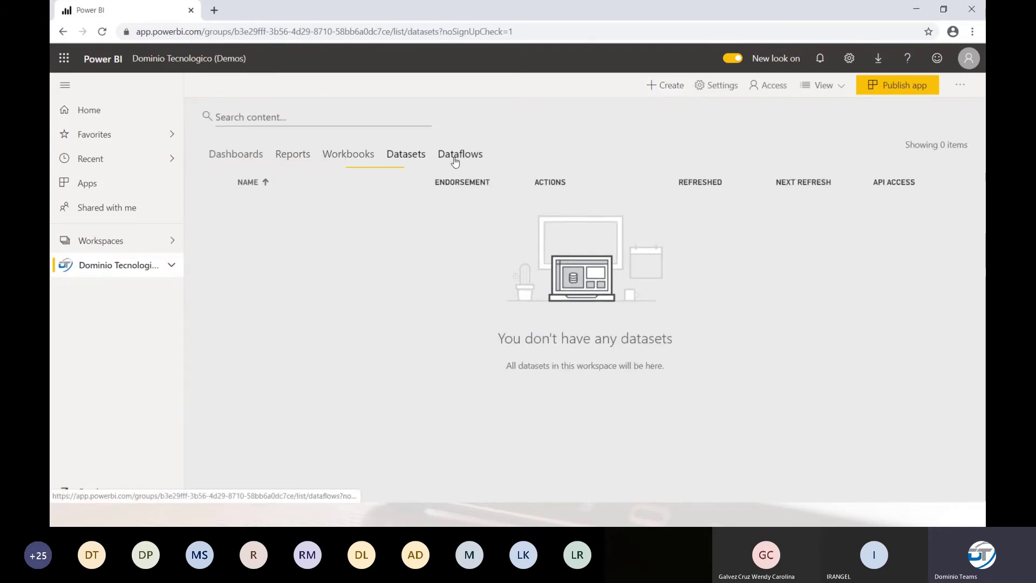
{"action": "left_click", "coordinate": [457, 154]}
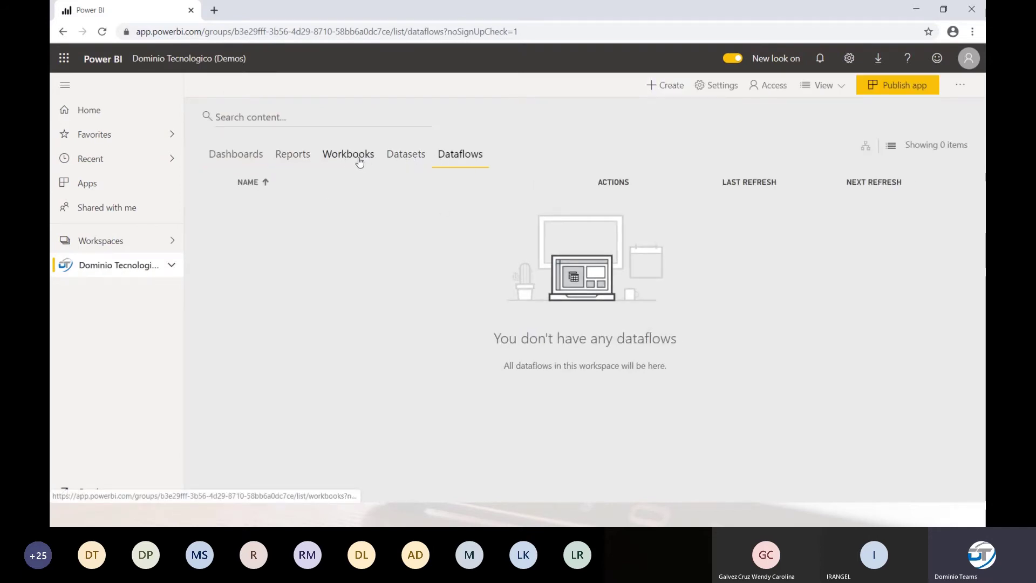
{"action": "left_click", "coordinate": [294, 158]}
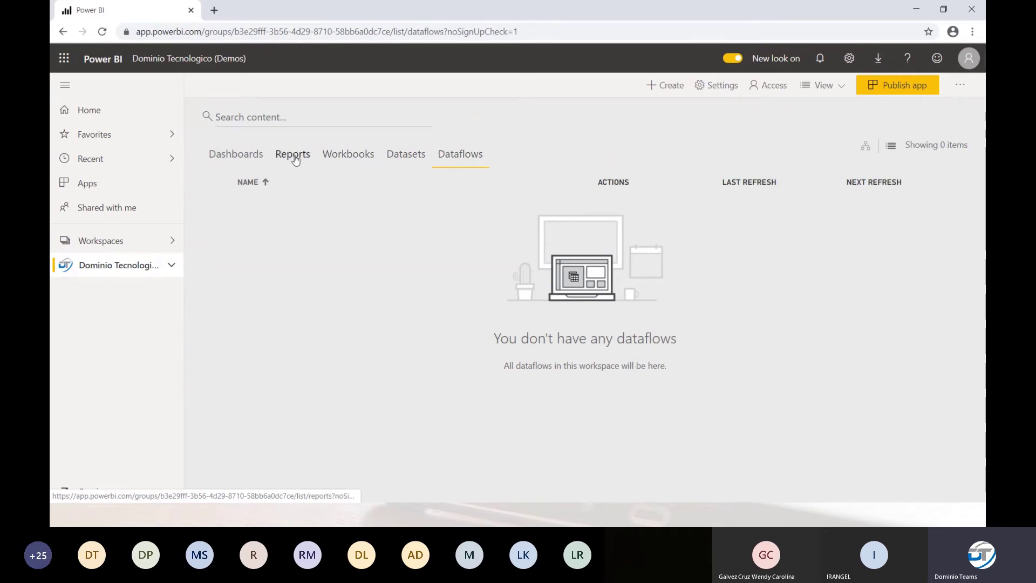
{"action": "left_click", "coordinate": [405, 156]}
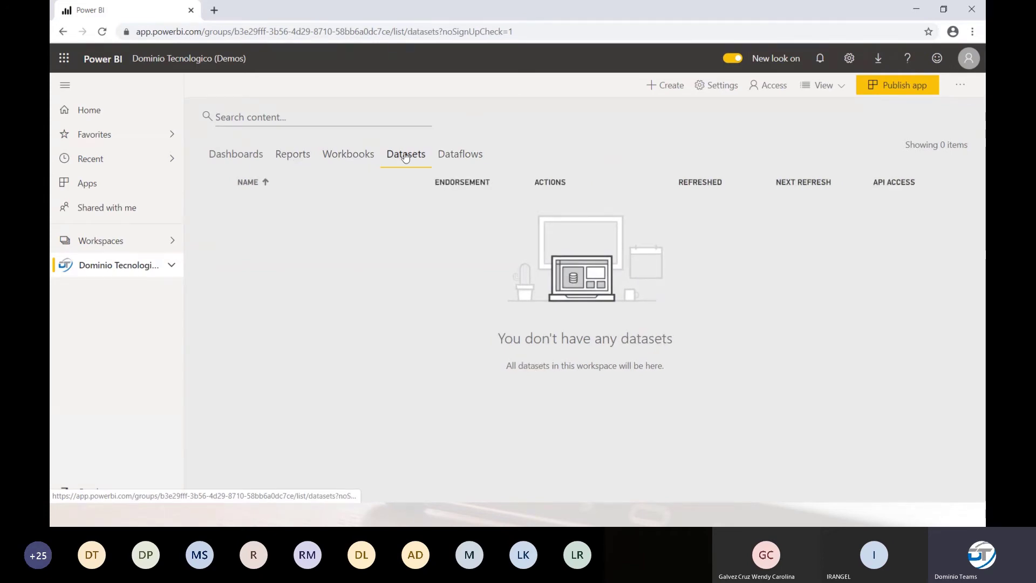
{"action": "key", "text": "alt+Tab"}
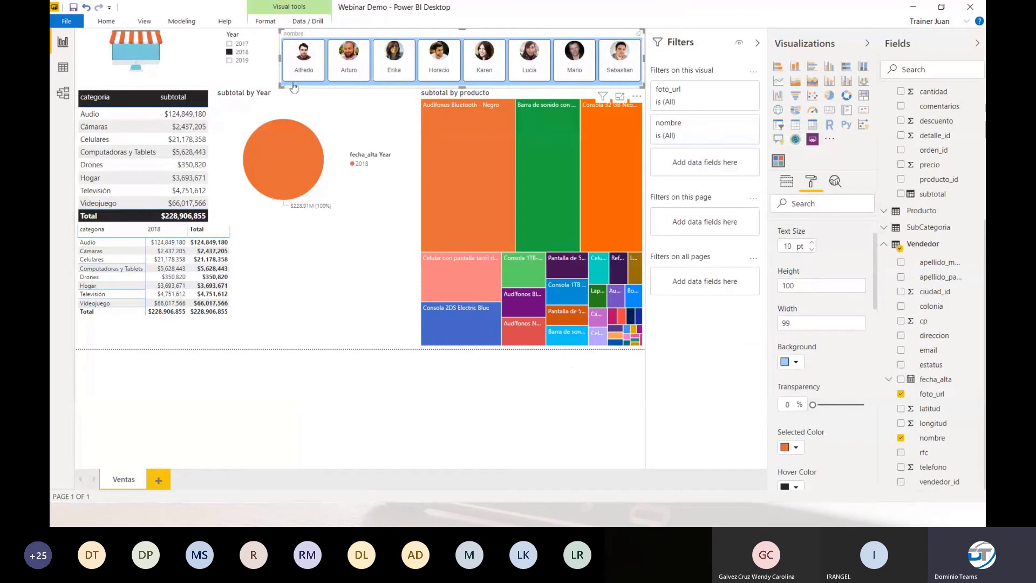
Step: Save the report and publish it to the Dominio Tecnologico (Demos) workspace
{"action": "left_click", "coordinate": [108, 22]}
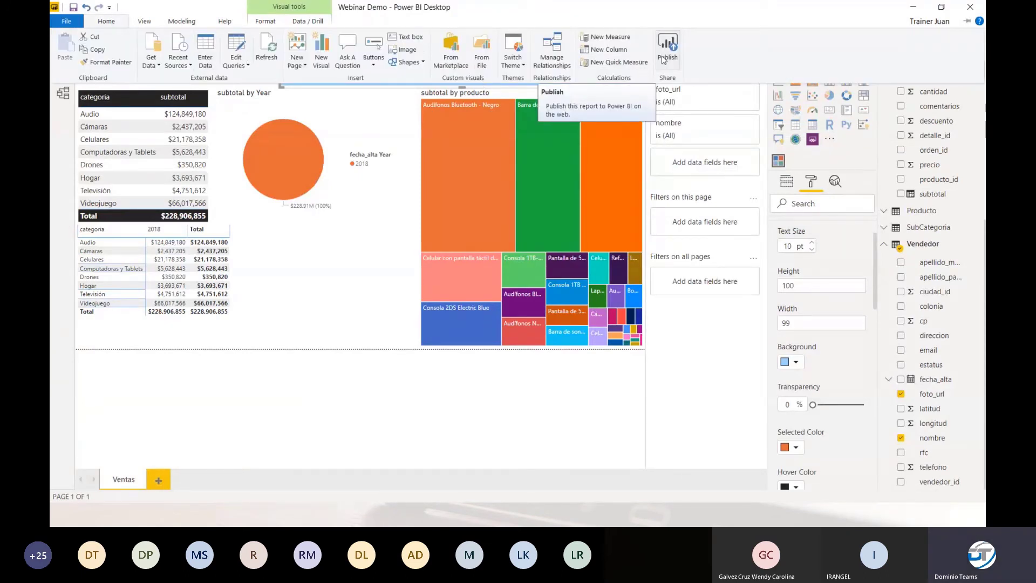
{"action": "left_click", "coordinate": [667, 51]}
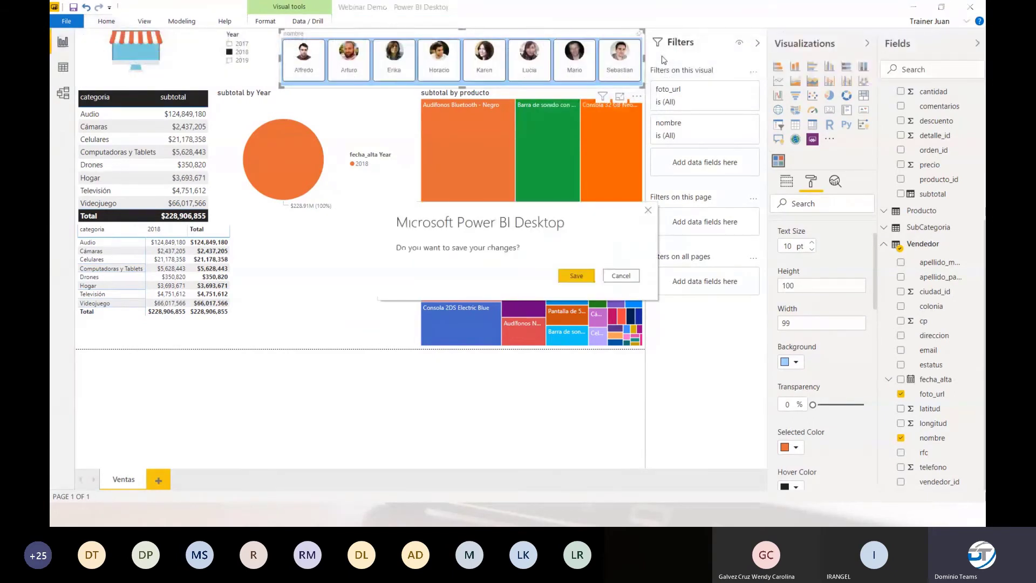
{"action": "left_click", "coordinate": [562, 278]}
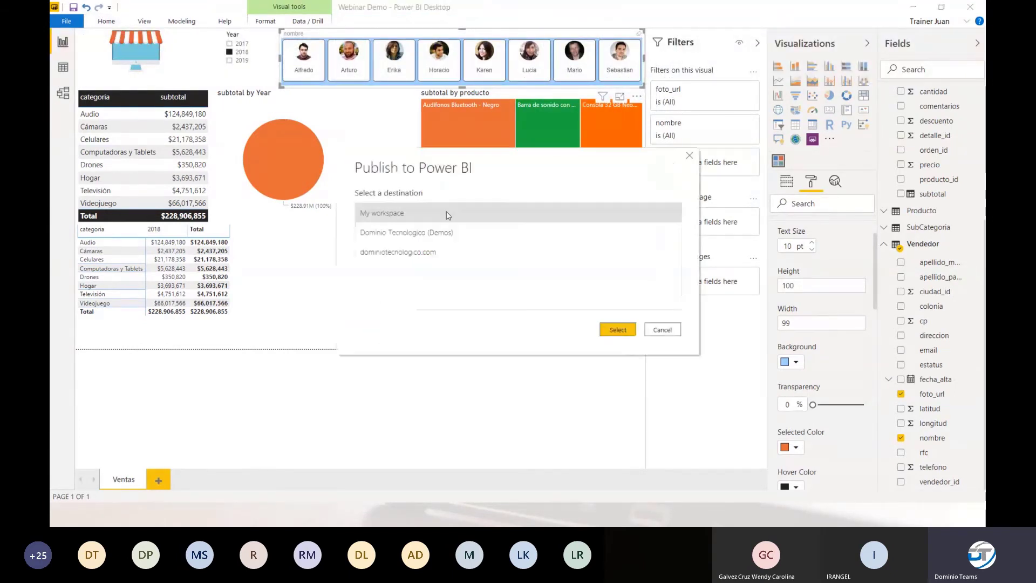
{"action": "left_click", "coordinate": [432, 238]}
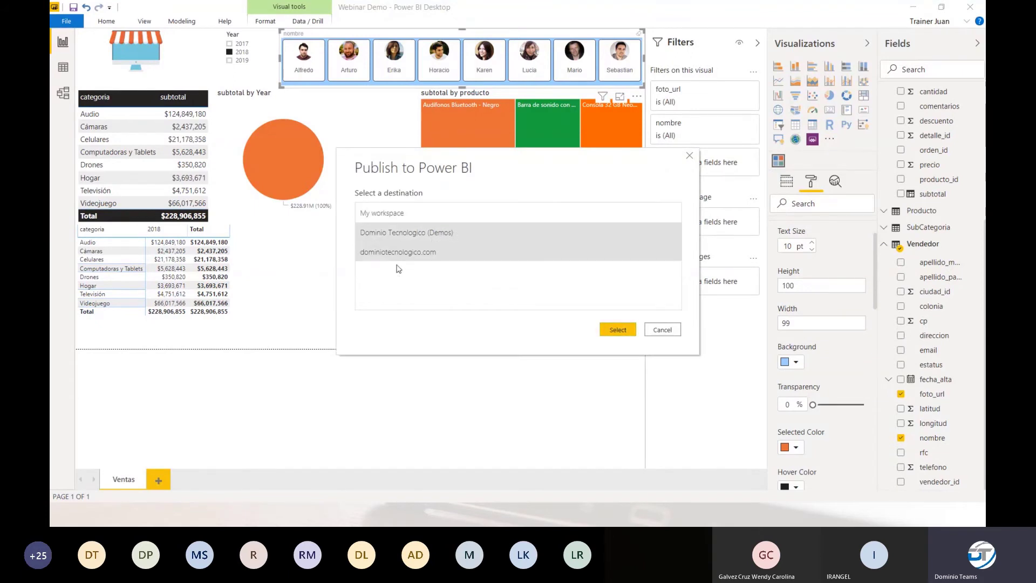
{"action": "left_click", "coordinate": [621, 332]}
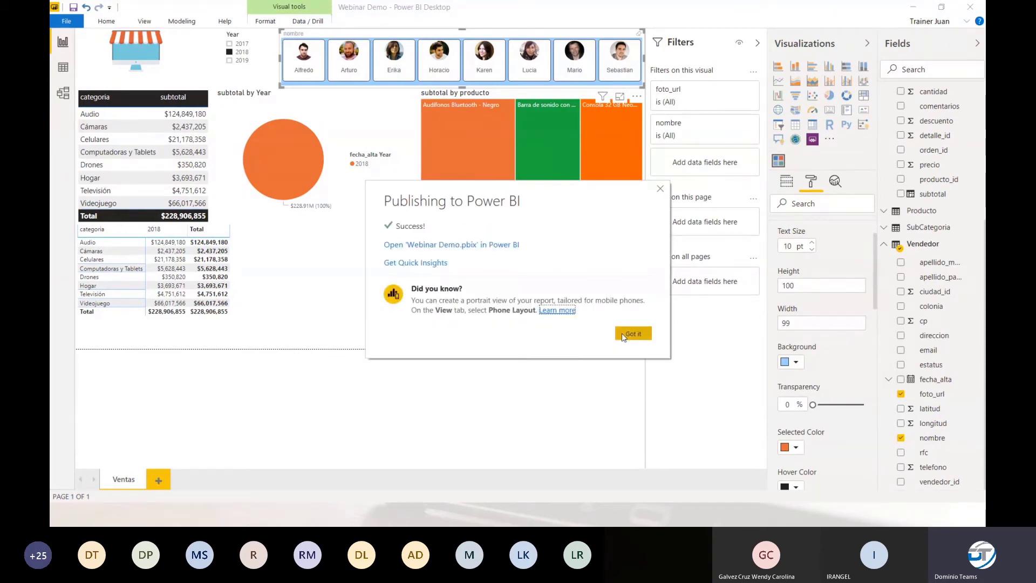
{"action": "left_click", "coordinate": [629, 334]}
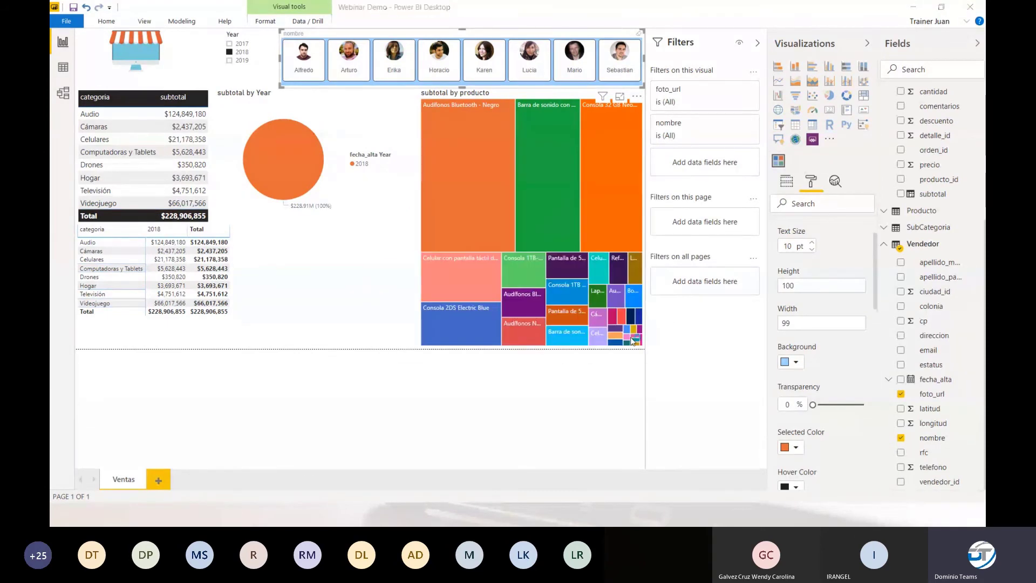
Step: Switch to Chrome, refresh the workspace, check its reports and datasets, and open the Webinar Demo report
{"action": "key", "text": "alt+Tab"}
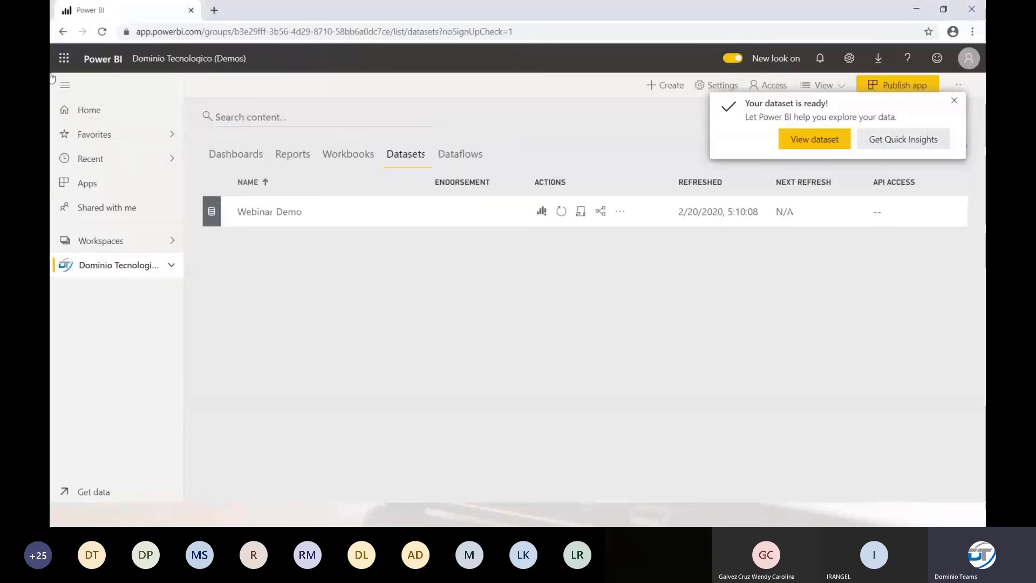
{"action": "left_click", "coordinate": [103, 33]}
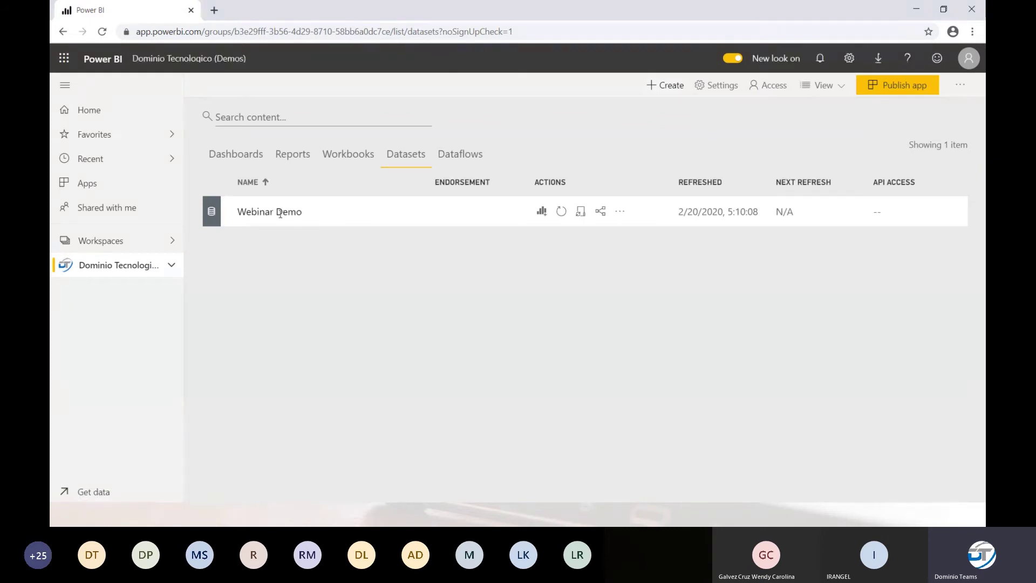
{"action": "left_click", "coordinate": [284, 155]}
{"action": "left_click", "coordinate": [406, 155]}
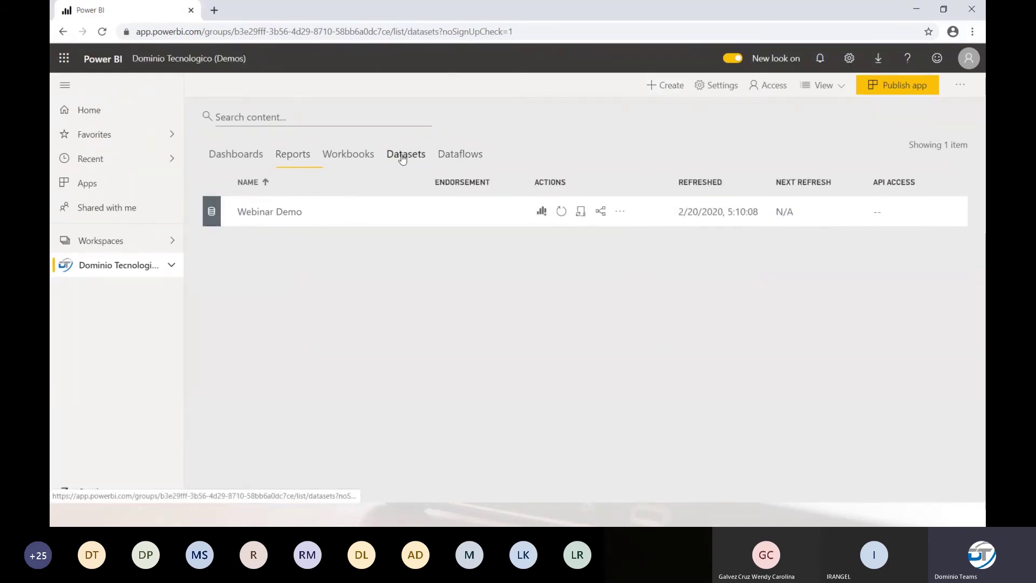
{"action": "left_click", "coordinate": [284, 160]}
{"action": "left_click", "coordinate": [280, 212]}
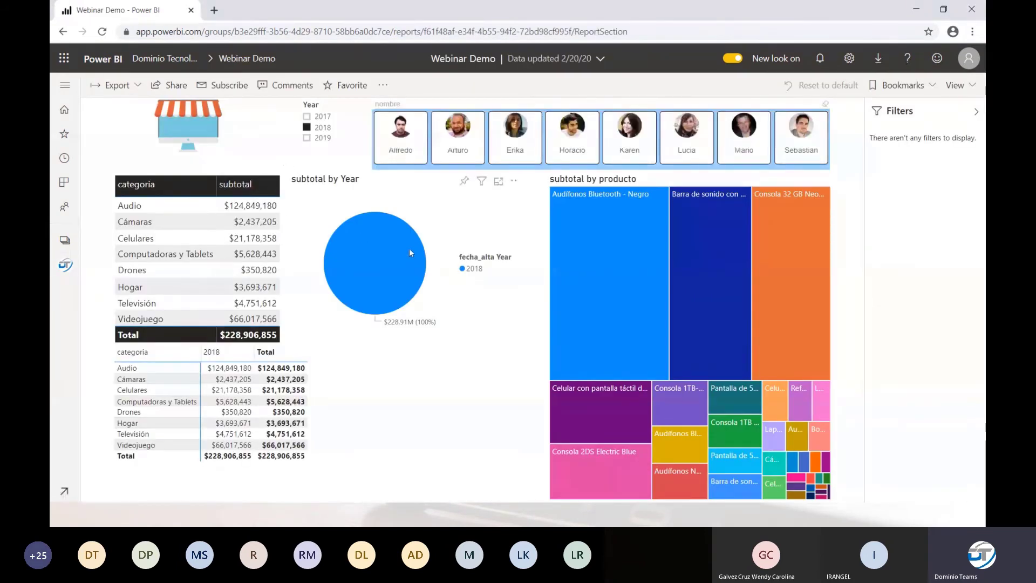
Step: Test the published report's Year slicer by clearing 2018, selecting it again and clearing it
{"action": "left_click", "coordinate": [318, 128]}
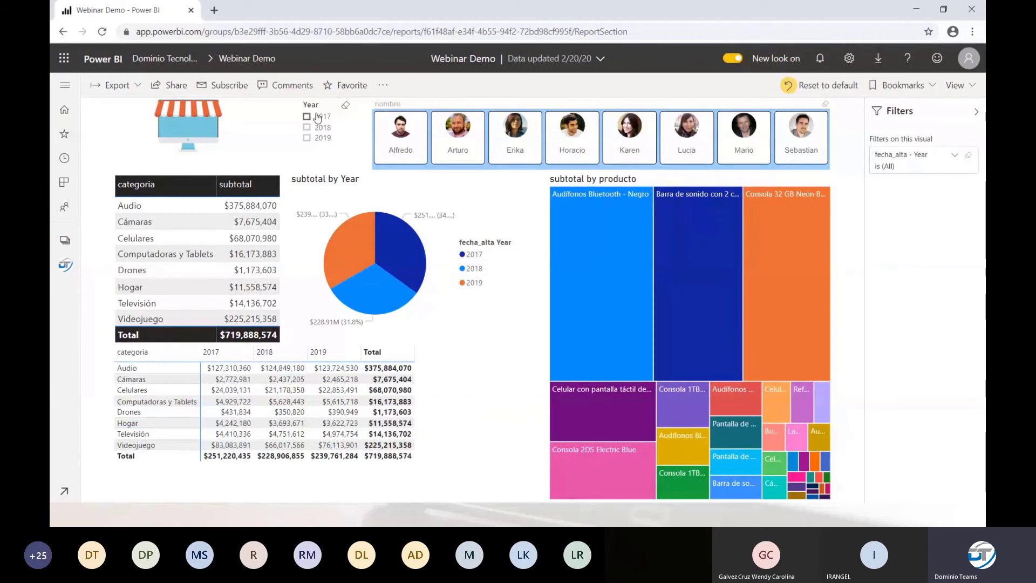
{"action": "left_click", "coordinate": [315, 129]}
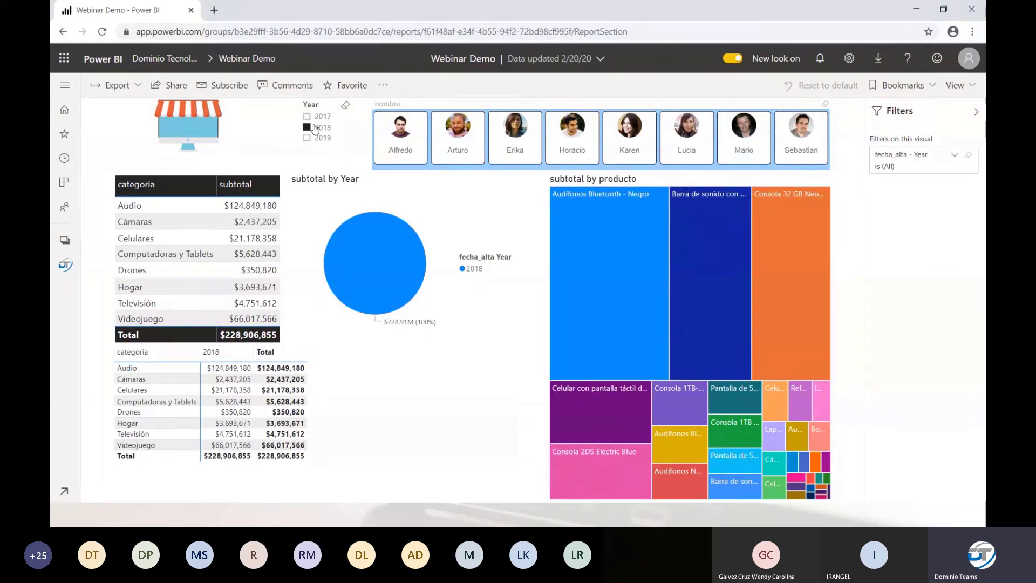
{"action": "left_click", "coordinate": [306, 128]}
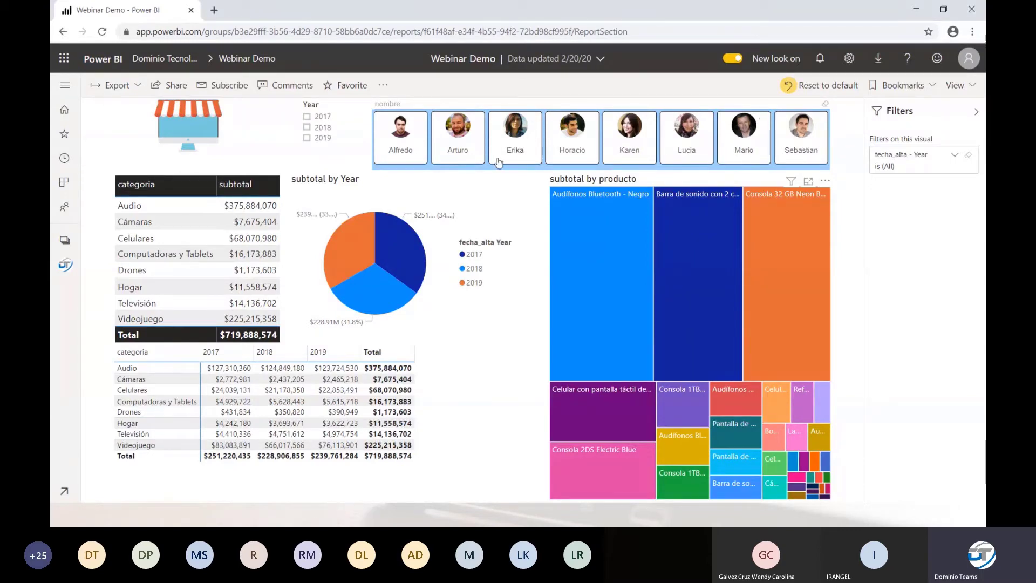
Step: Open sharing for the Webinar Demo report and look up recipients matching "stu" to grant access
{"action": "left_click", "coordinate": [171, 85]}
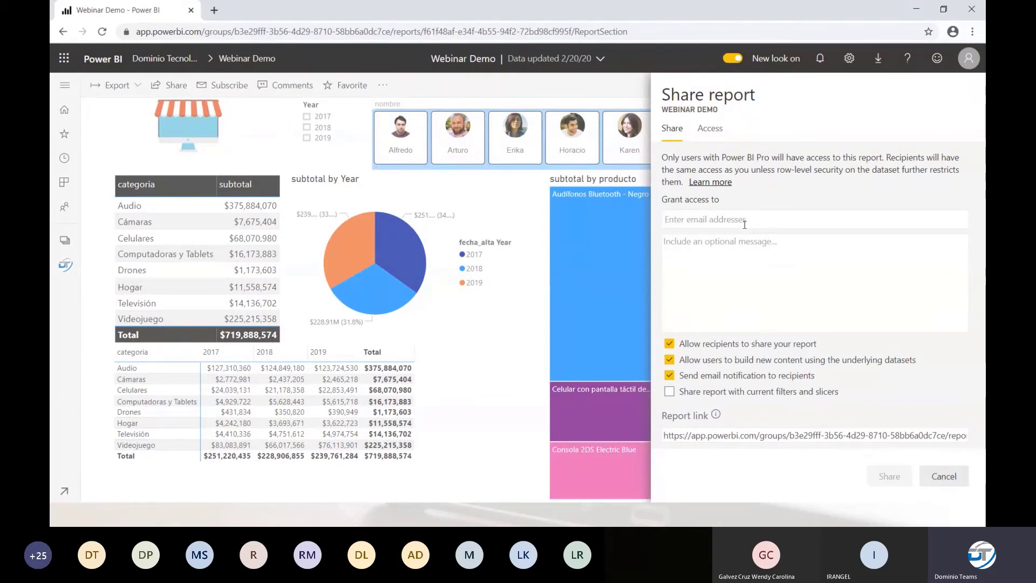
{"action": "type", "text": "ju"}
{"action": "key", "text": "BackSpace"}
{"action": "key", "text": "BackSpace"}
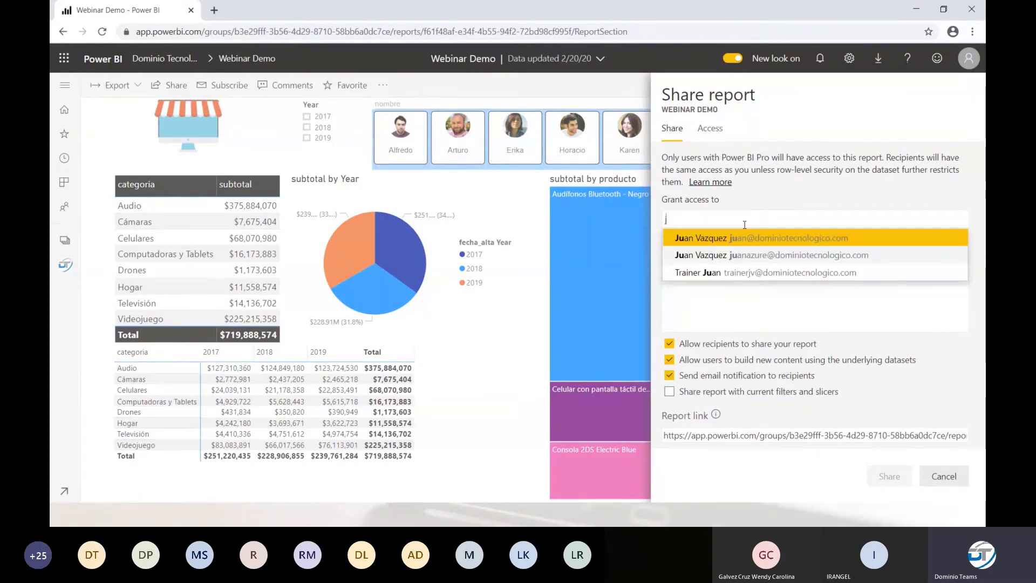
{"action": "type", "text": "stu"}
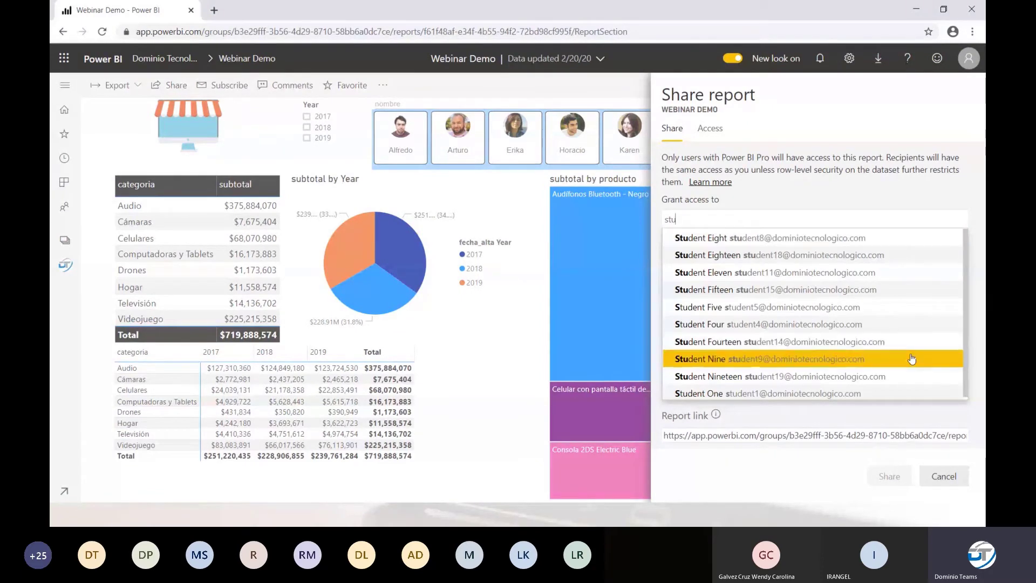
{"action": "left_click", "coordinate": [458, 121]}
{"action": "key", "text": "super"}
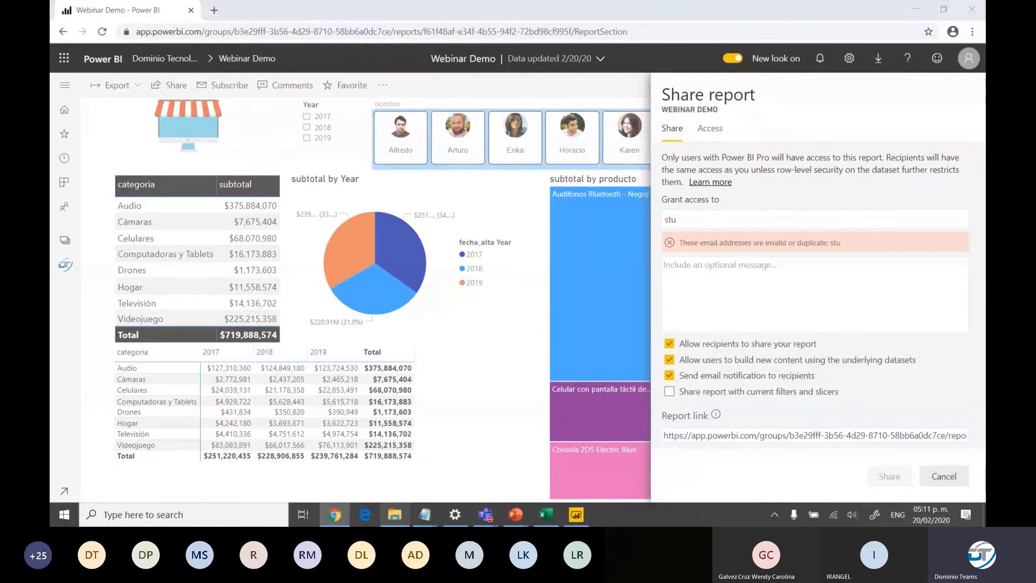
{"action": "left_click", "coordinate": [366, 516]}
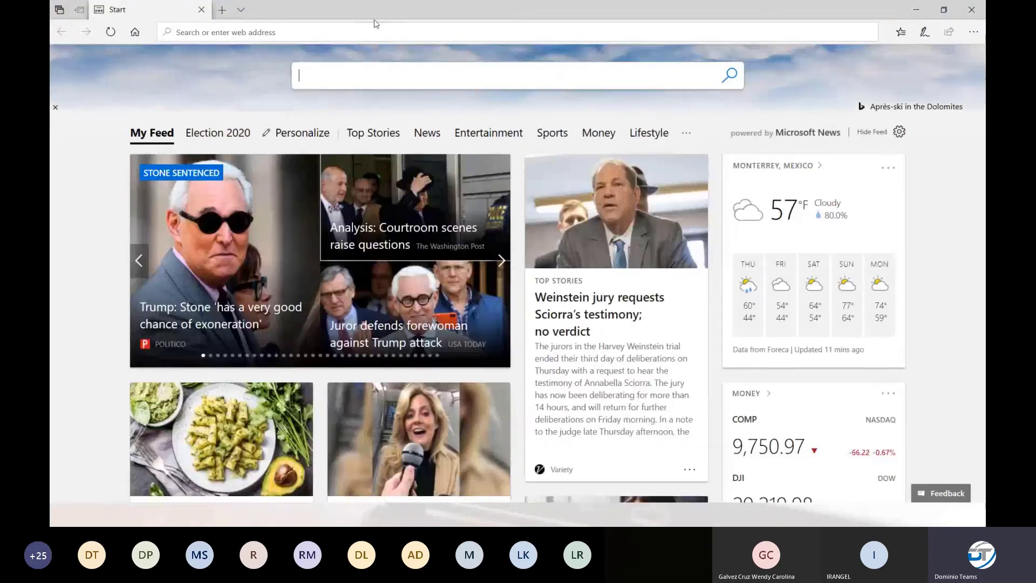
{"action": "type", "text": "www"}
{"action": "left_click", "coordinate": [370, 33]}
{"action": "type", "text": "www.stu"}
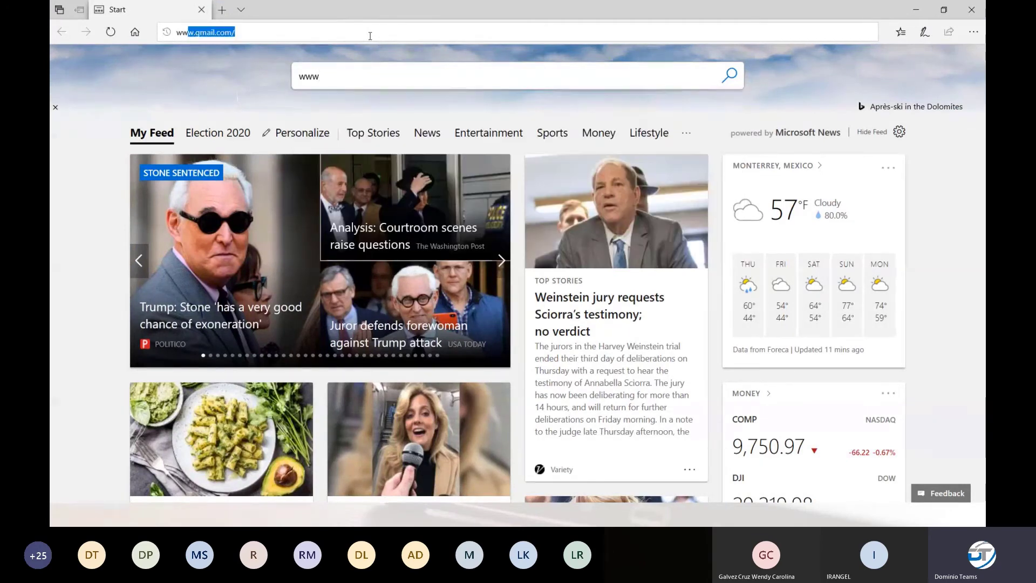
{"action": "key", "text": "BackSpace"}
{"action": "key", "text": "BackSpace"}
{"action": "key", "text": "BackSpace"}
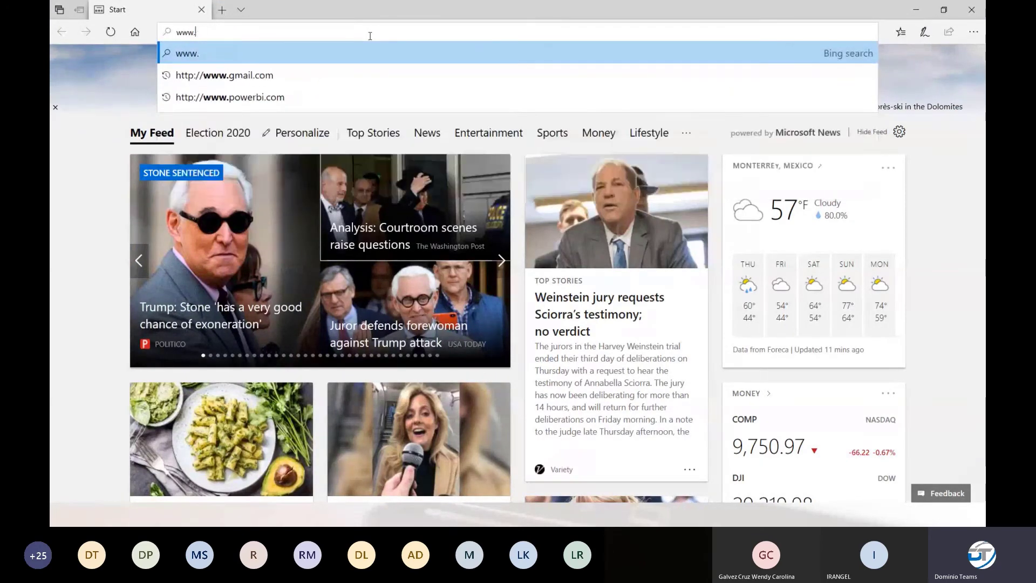
{"action": "type", "text": "power"}
{"action": "key", "text": "Return"}
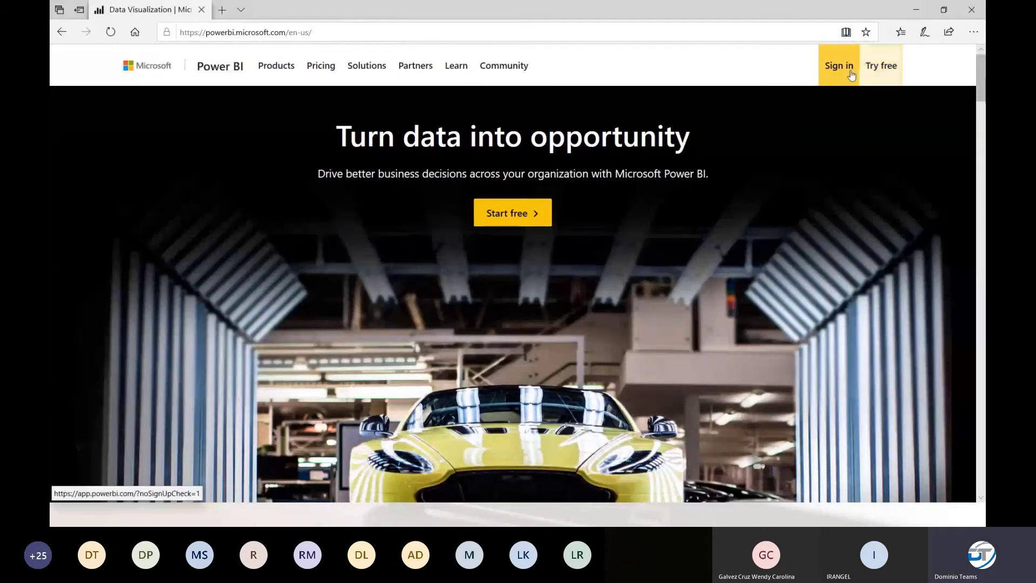
{"action": "left_click", "coordinate": [850, 70]}
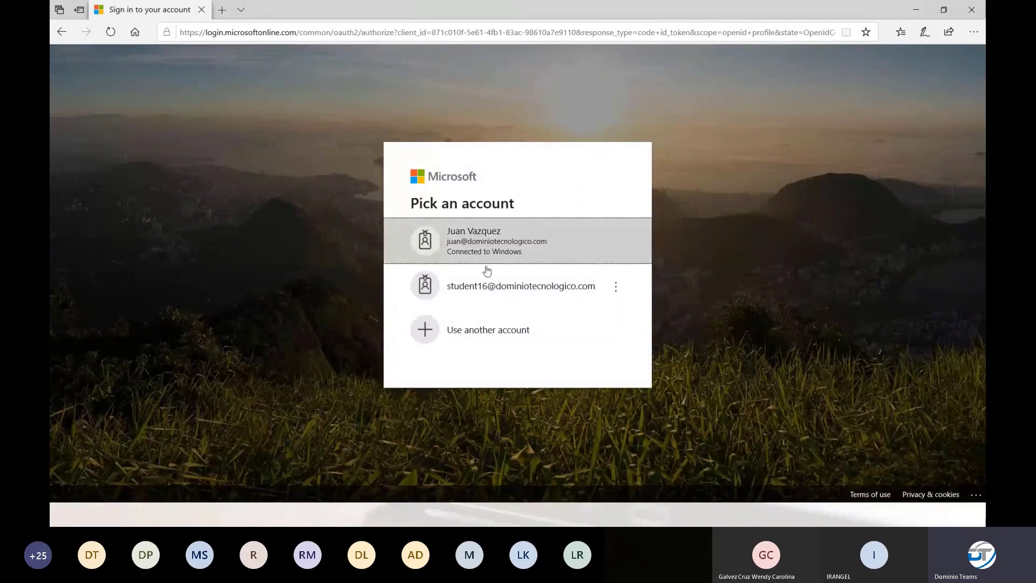
Step: Choose the saved student account, enter its account password and complete the sign-in to the Power BI service
{"action": "left_click", "coordinate": [484, 279]}
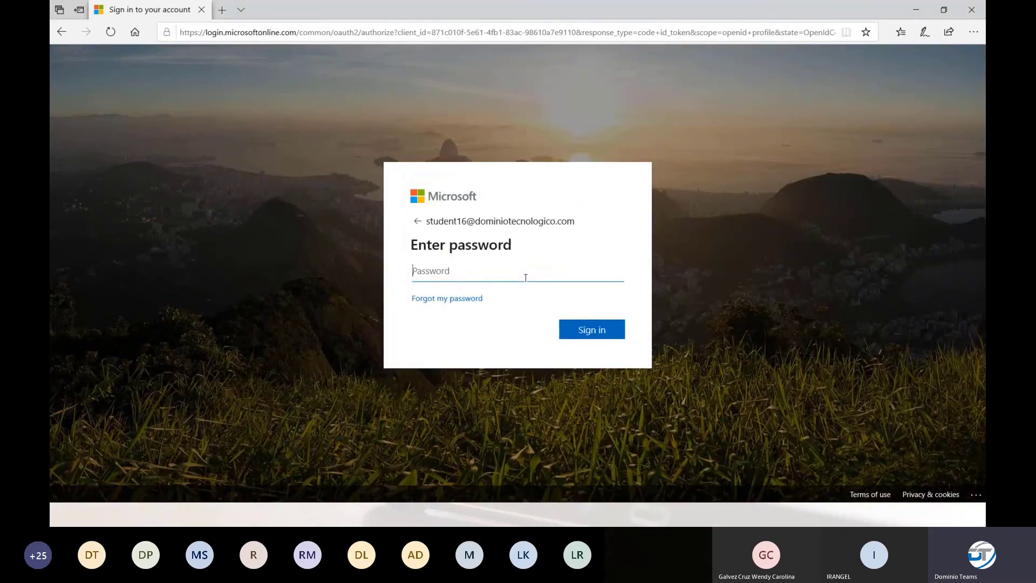
{"action": "type", "text": "••"}
{"action": "key", "text": "BackSpace"}
{"action": "key", "text": "BackSpace"}
{"action": "type", "text": "••••••••"}
{"action": "key", "text": "Return"}
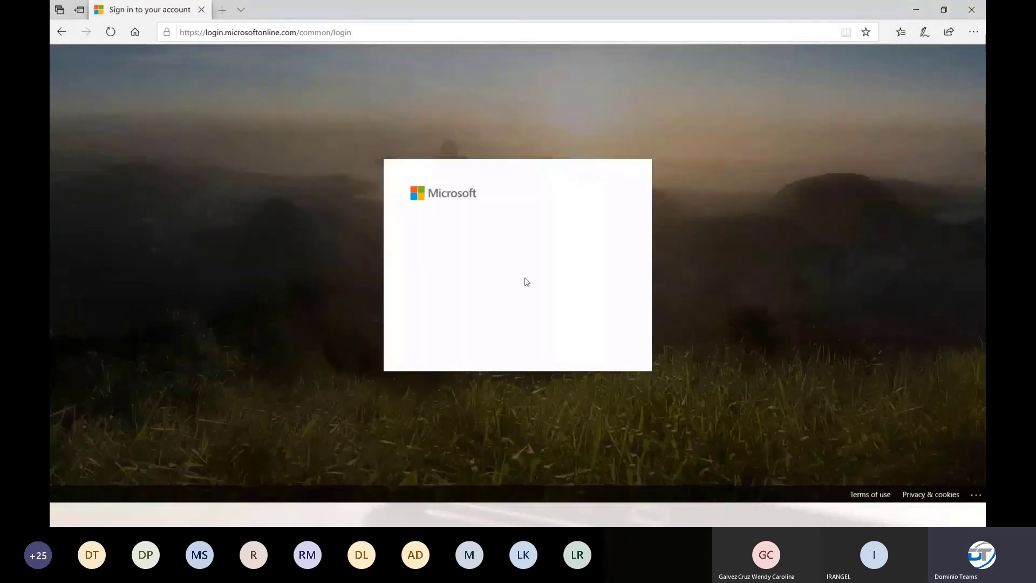
{"action": "left_click", "coordinate": [578, 337]}
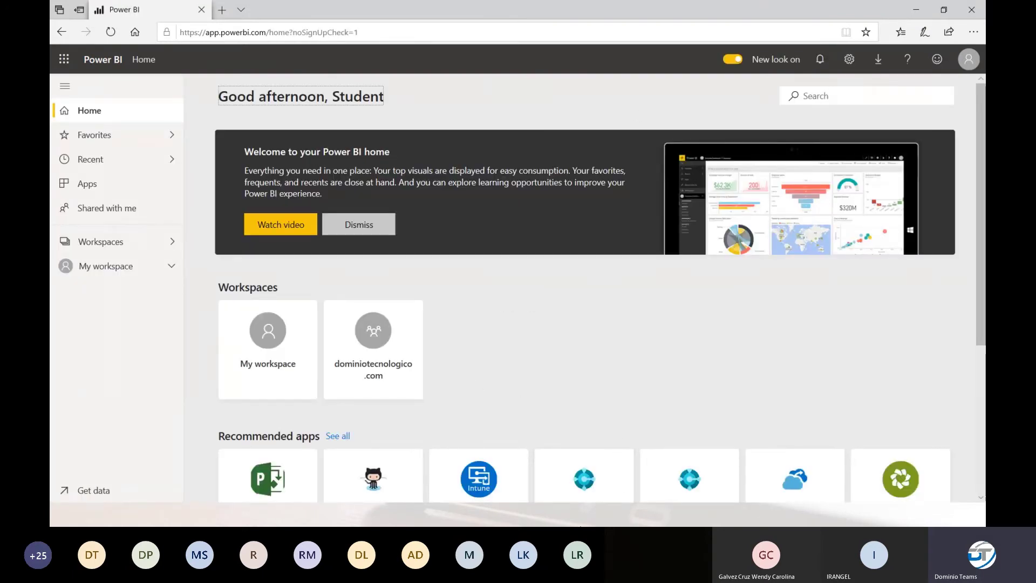
Step: Bring up the Teams meeting call window and return to the report's sharing settings in Chrome
{"action": "key", "text": "super"}
{"action": "mouse_move", "coordinate": [494, 518]}
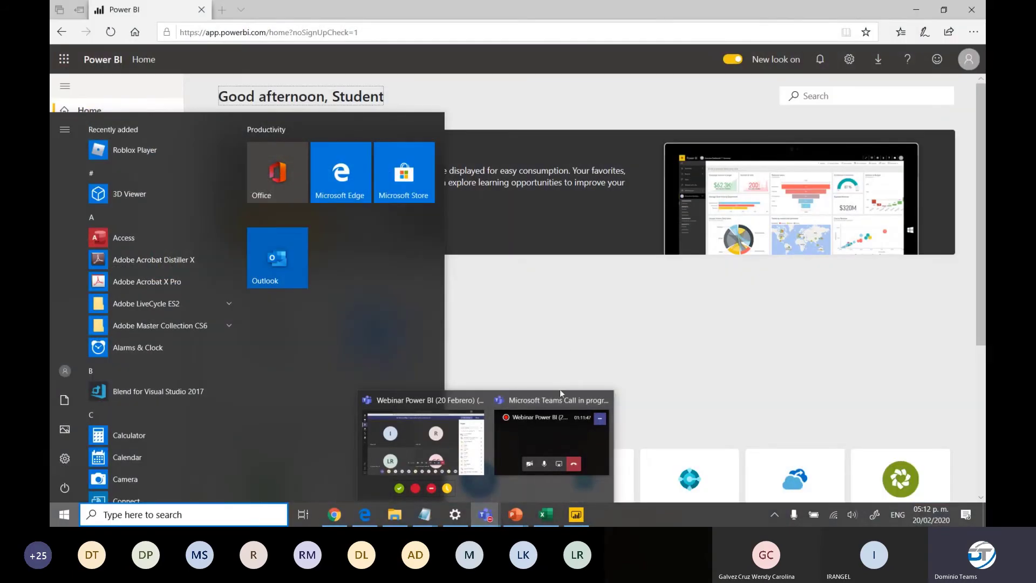
{"action": "left_click", "coordinate": [552, 406]}
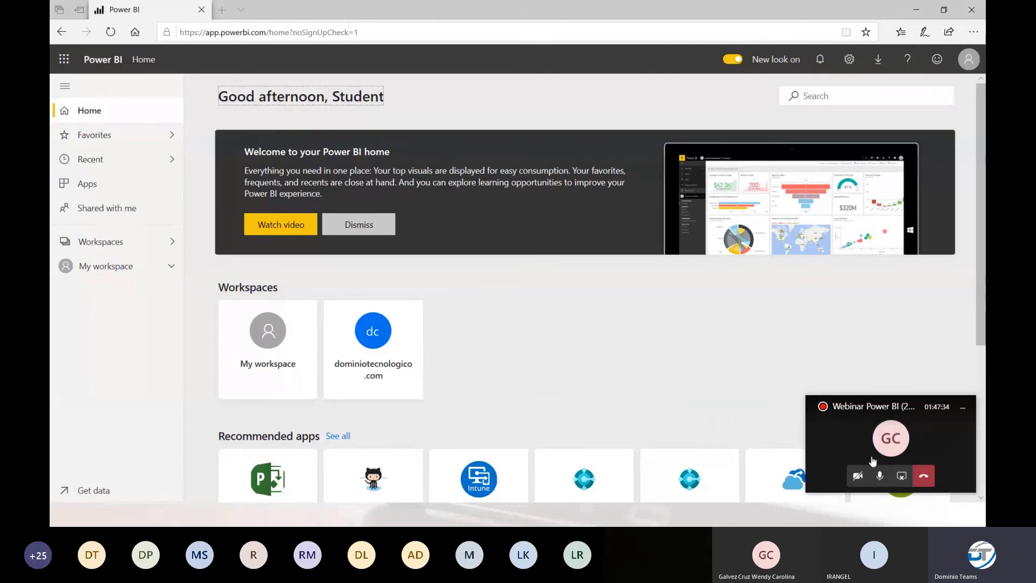
{"action": "key", "text": "alt+Tab"}
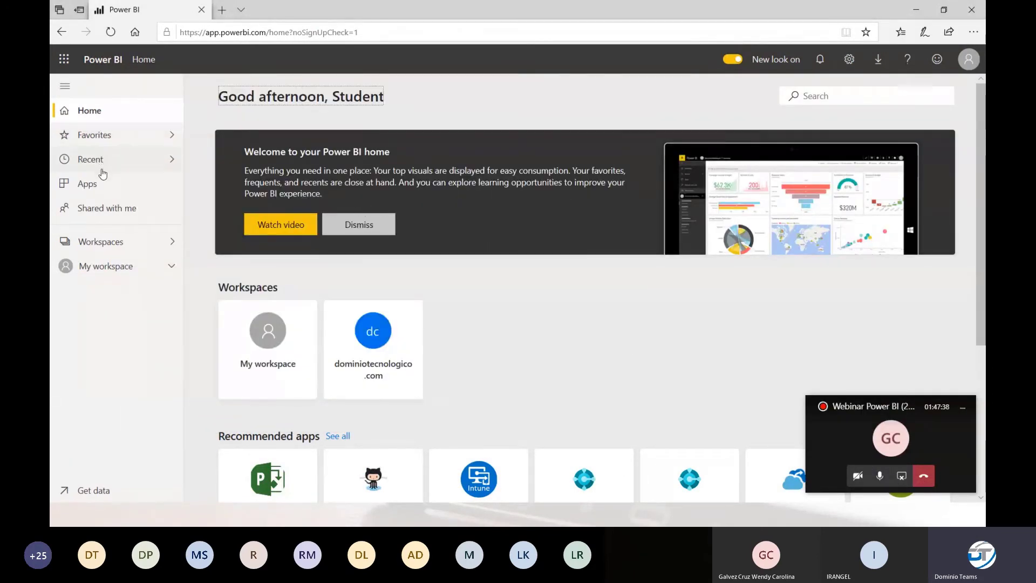
{"action": "key", "text": "alt+Tab"}
{"action": "key", "text": "alt+Tab"}
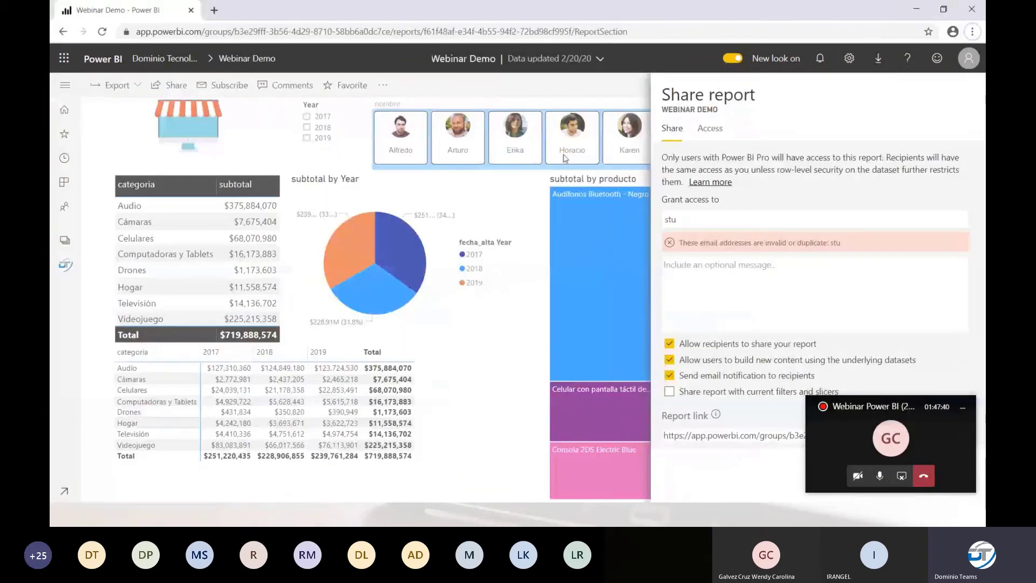
{"action": "left_click", "coordinate": [745, 297]}
{"action": "type", "text": "stude"}
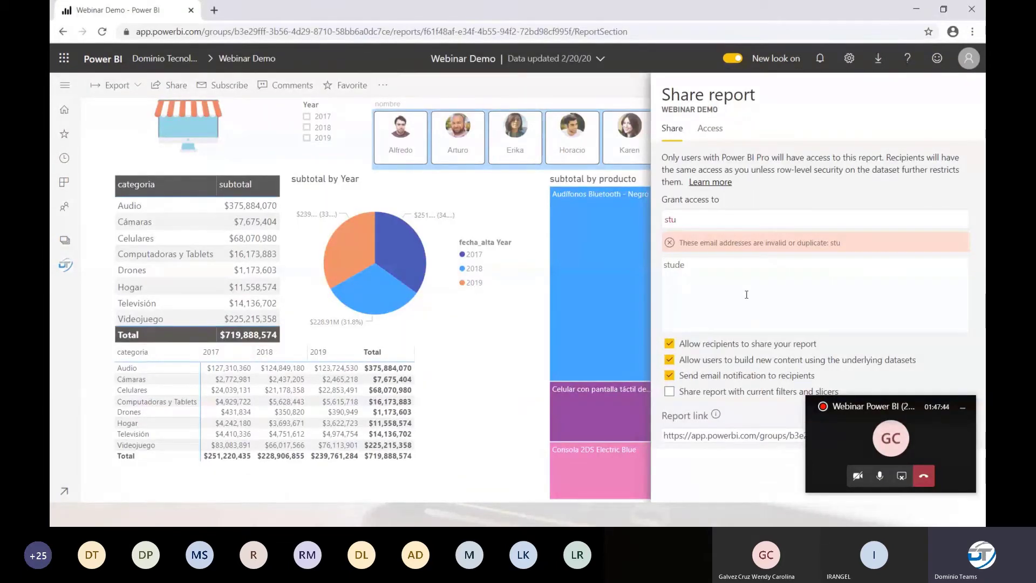
{"action": "key", "text": "ctrl+a"}
{"action": "key", "text": "BackSpace"}
Step: Replace the invalid recipient in the Webinar Demo report's sharing settings with the sixteenth student account
{"action": "left_click", "coordinate": [722, 218]}
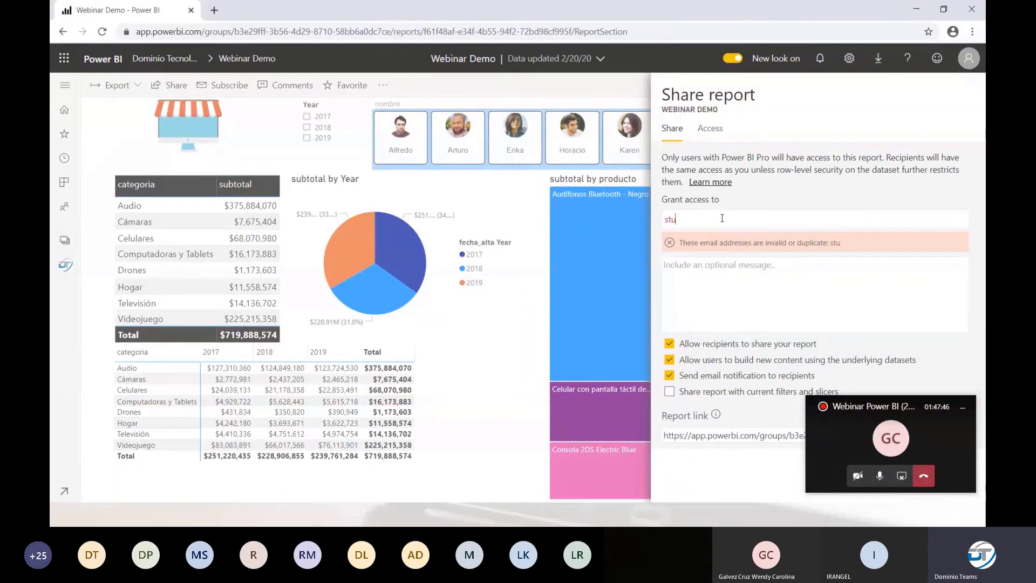
{"action": "left_click_drag", "start_coordinate": [722, 218], "coordinate": [658, 222]}
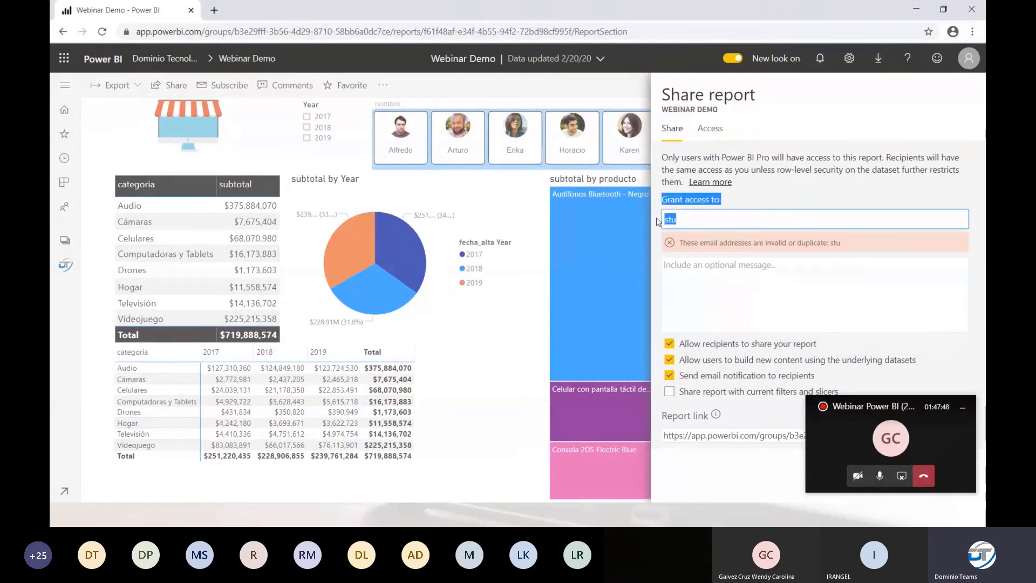
{"action": "left_click", "coordinate": [685, 217]}
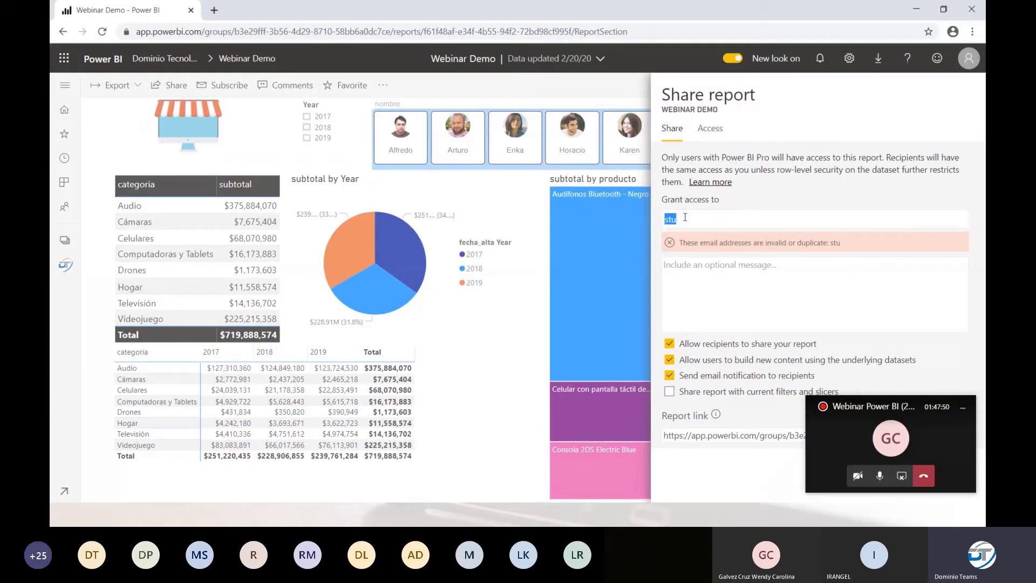
{"action": "key", "text": "BackSpace"}
{"action": "key", "text": "BackSpace"}
{"action": "type", "text": "tuden"}
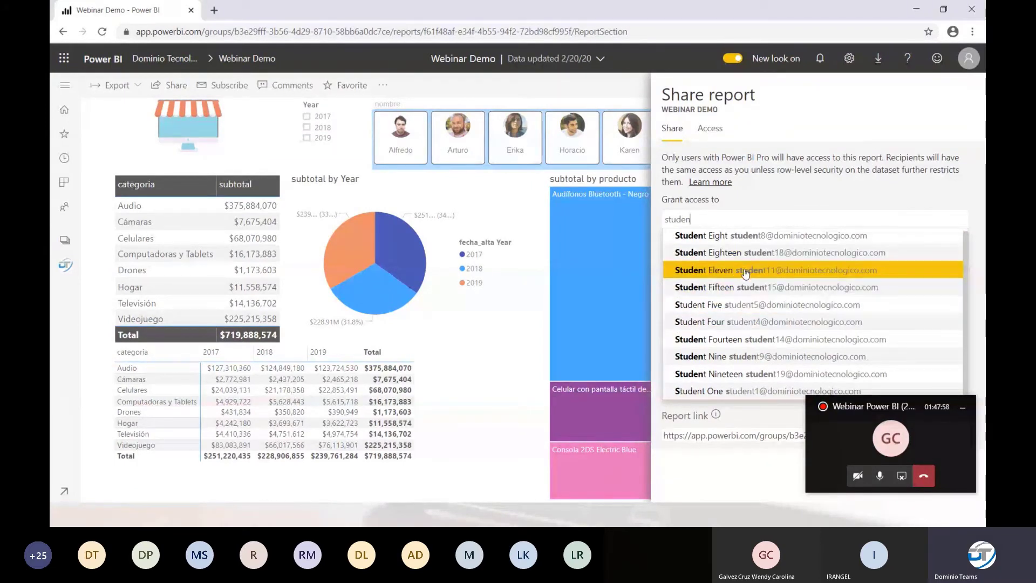
{"action": "type", "text": "si"}
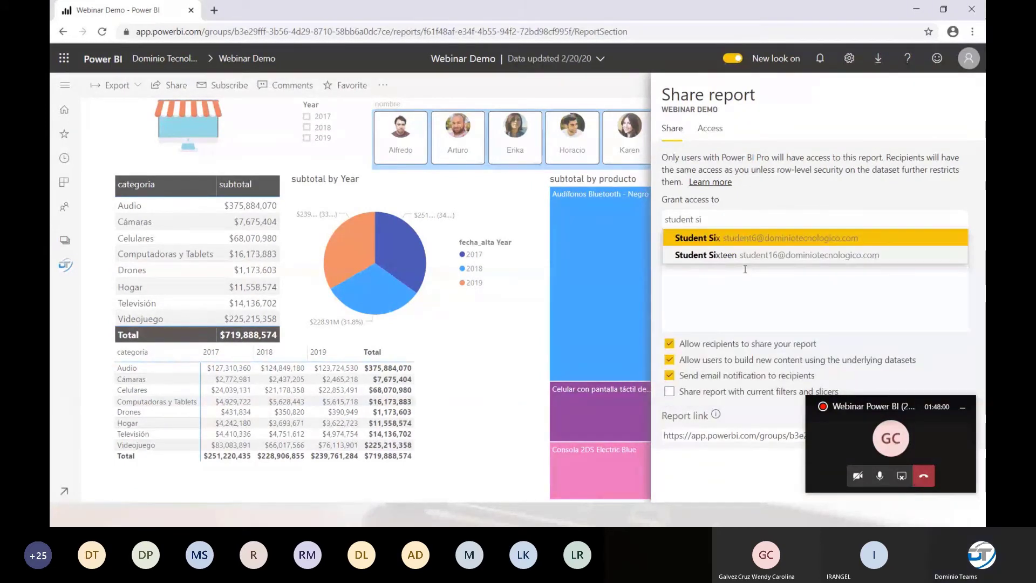
{"action": "left_click", "coordinate": [739, 249]}
Step: Add the message "Te comparto el reporte" to the invitation and share the report
{"action": "left_click", "coordinate": [755, 282]}
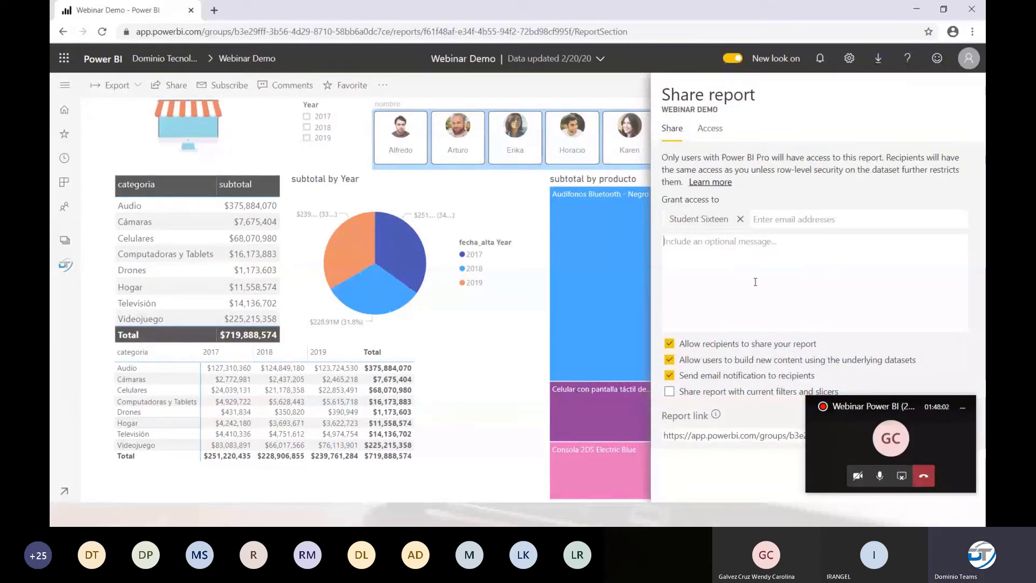
{"action": "type", "text": "Te compa"}
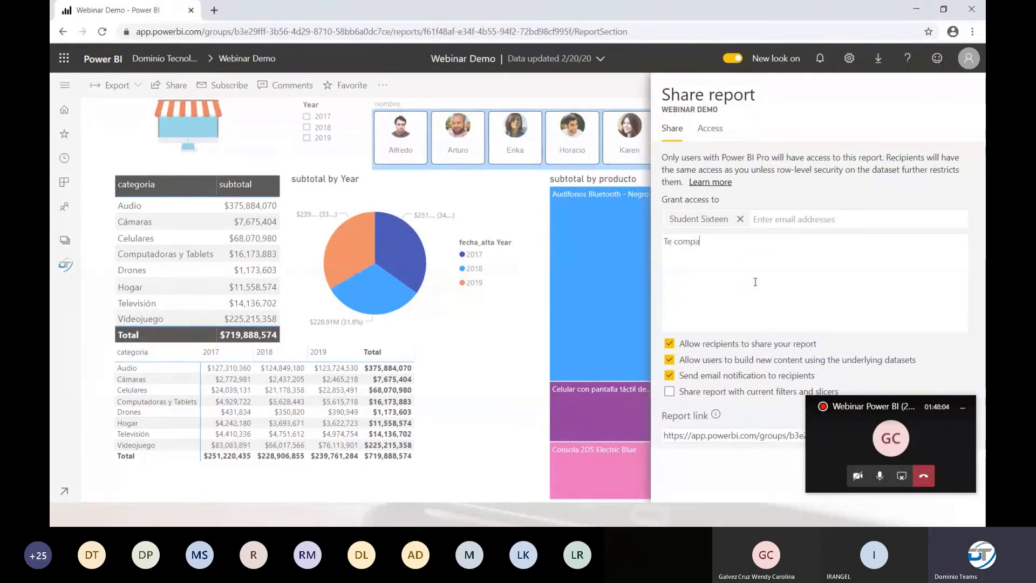
{"action": "type", "text": "rto el reporte"}
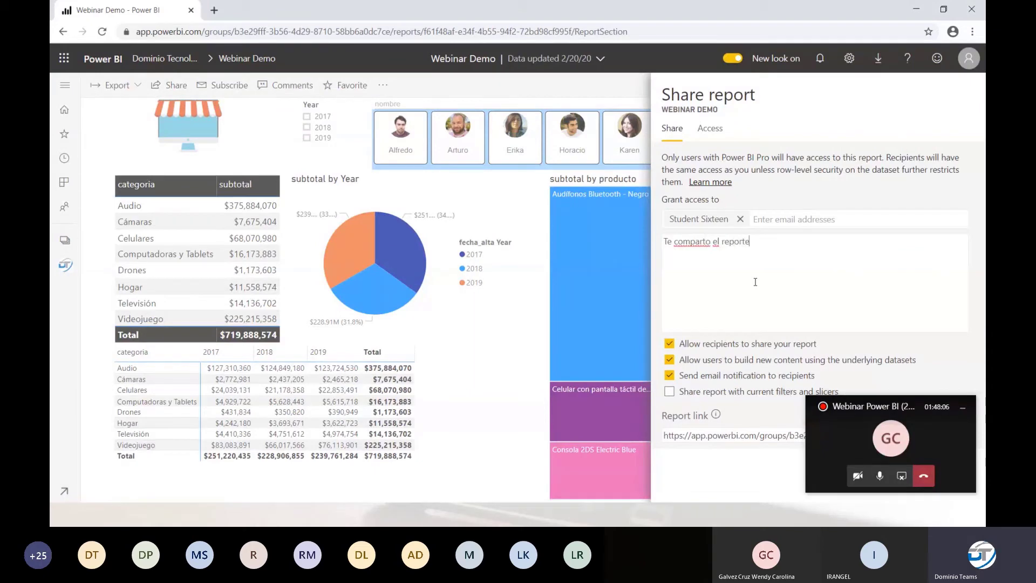
{"action": "left_click", "coordinate": [962, 408]}
{"action": "left_click", "coordinate": [891, 480]}
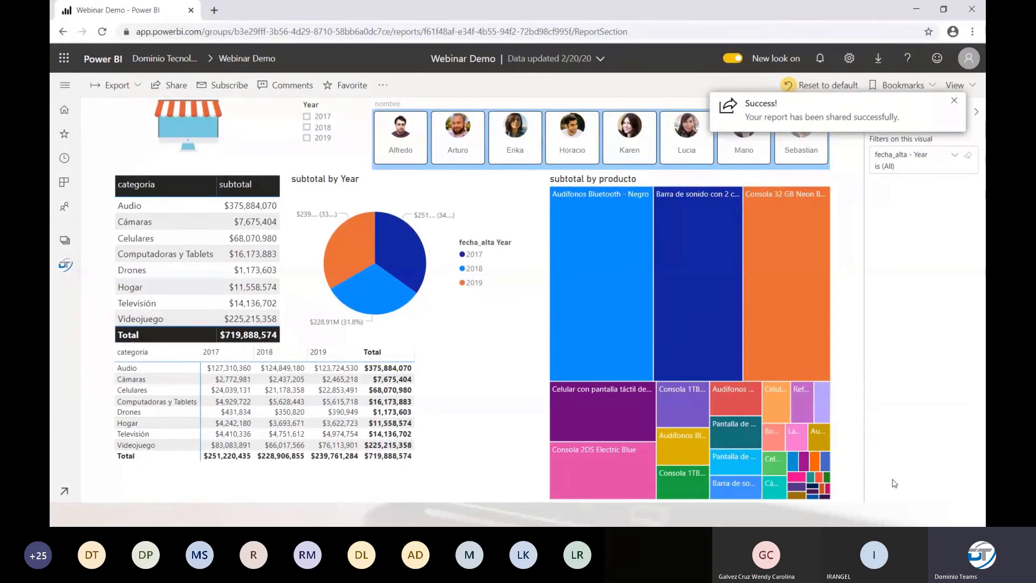
Step: Switch to Microsoft Edge, refresh the student's Power BI home page and find the shared items
{"action": "key", "text": "alt+Tab"}
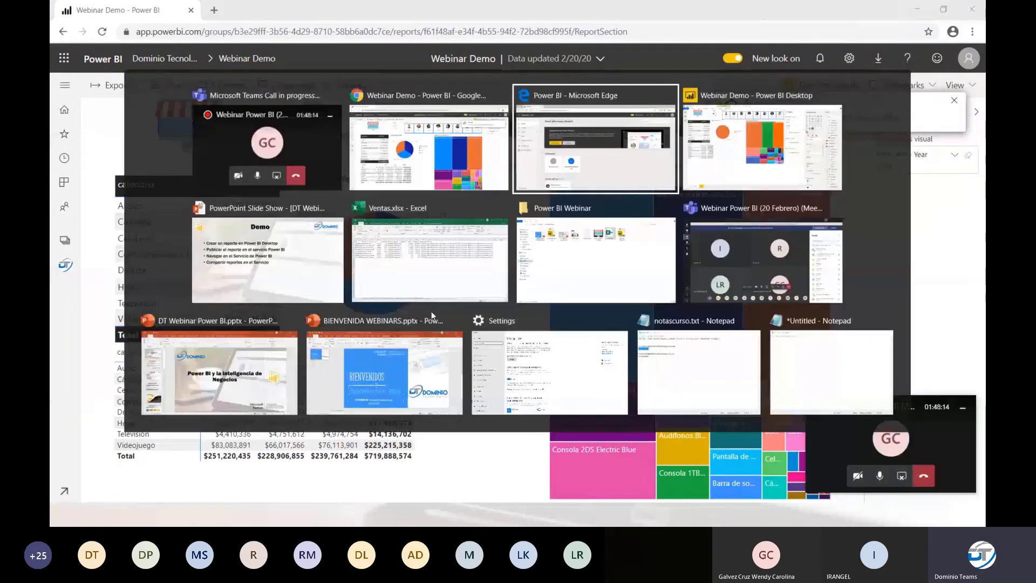
{"action": "left_click", "coordinate": [111, 32]}
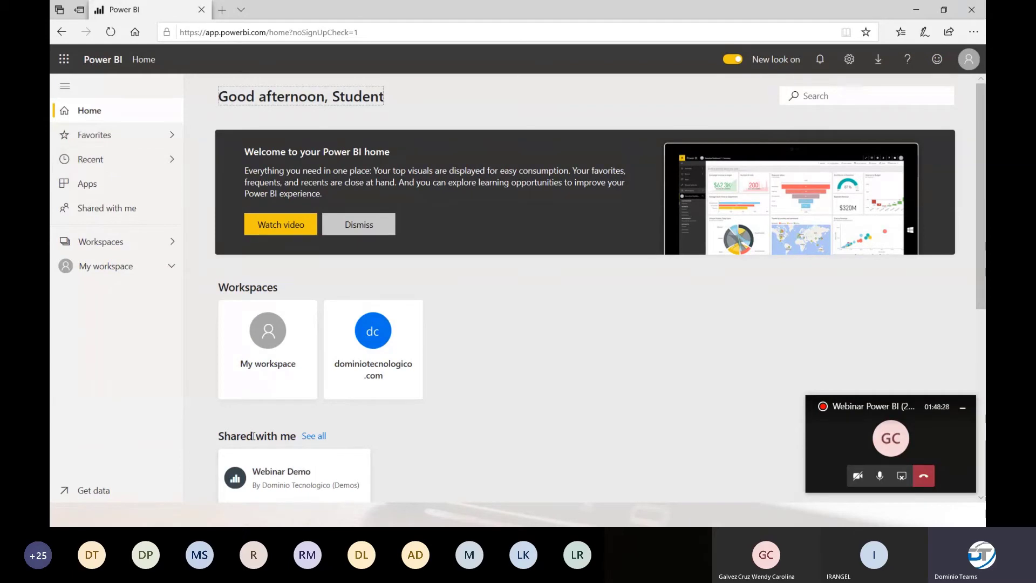
{"action": "scroll", "coordinate": [311, 411], "scroll_direction": "down", "scroll_amount": 3}
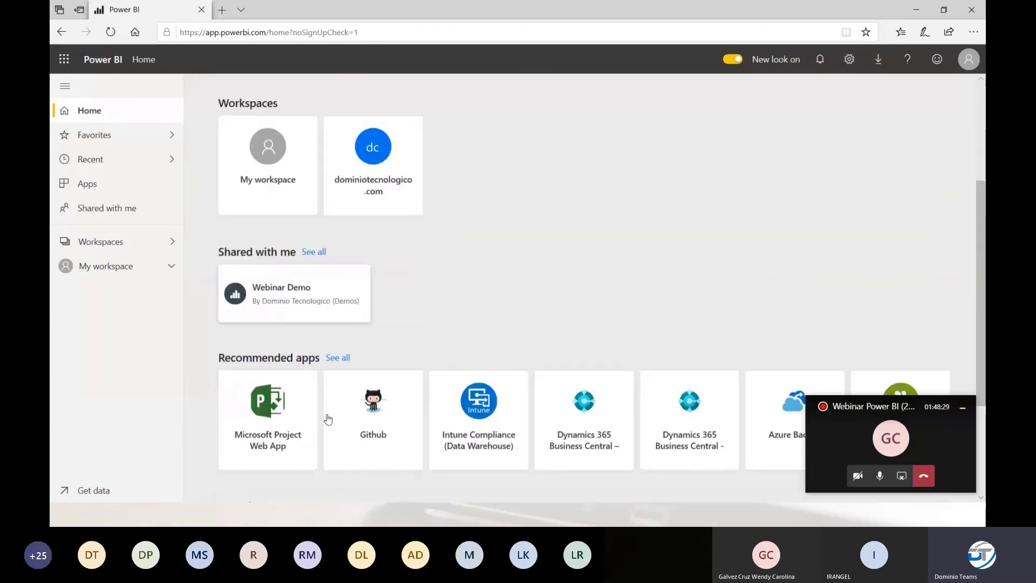
Step: Open the shared Webinar Demo report and filter it to 2018 and the second and third salespeople
{"action": "left_click", "coordinate": [283, 279]}
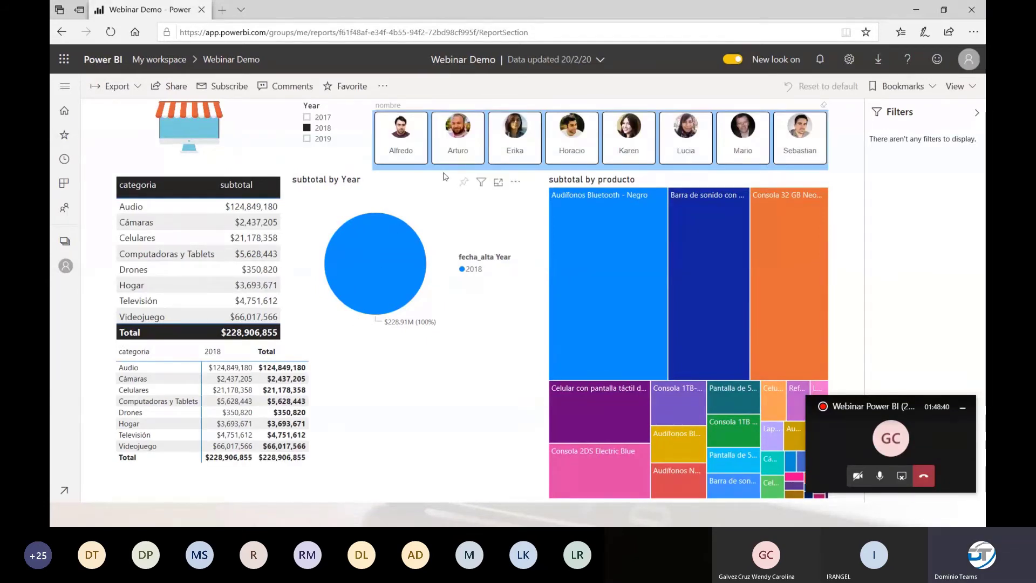
{"action": "left_click", "coordinate": [448, 153]}
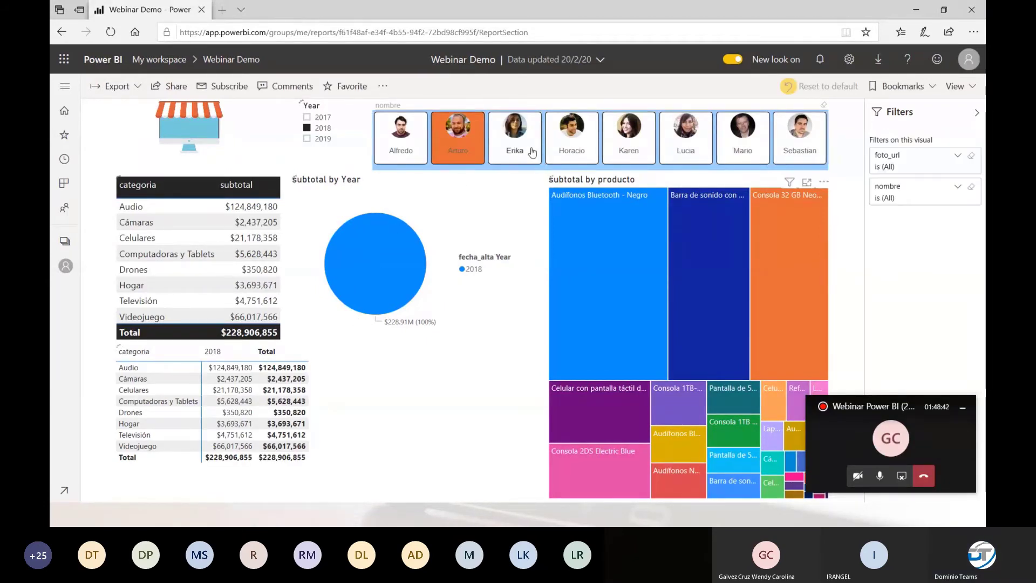
{"action": "left_click", "coordinate": [532, 153]}
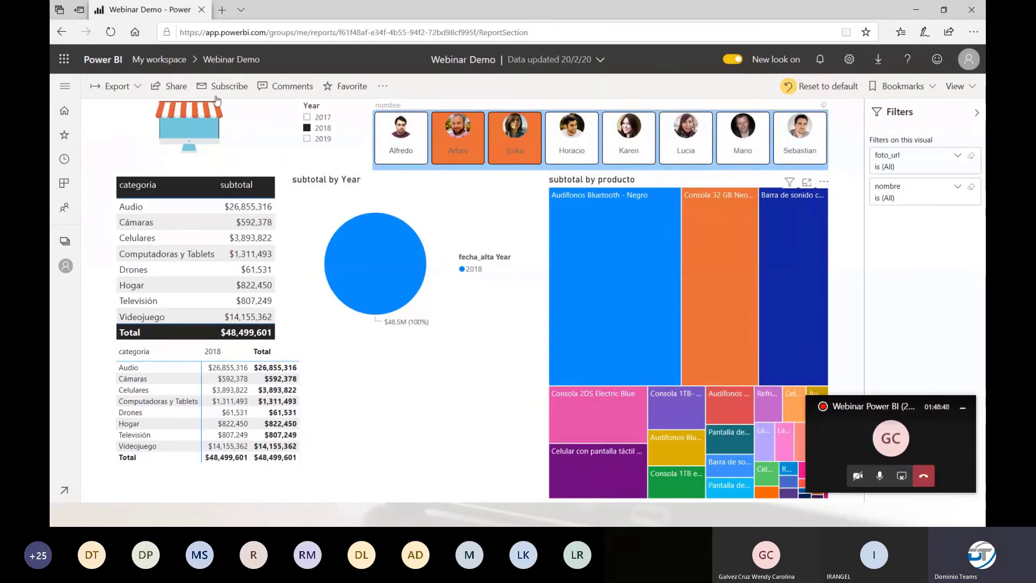
{"action": "left_click", "coordinate": [282, 88]}
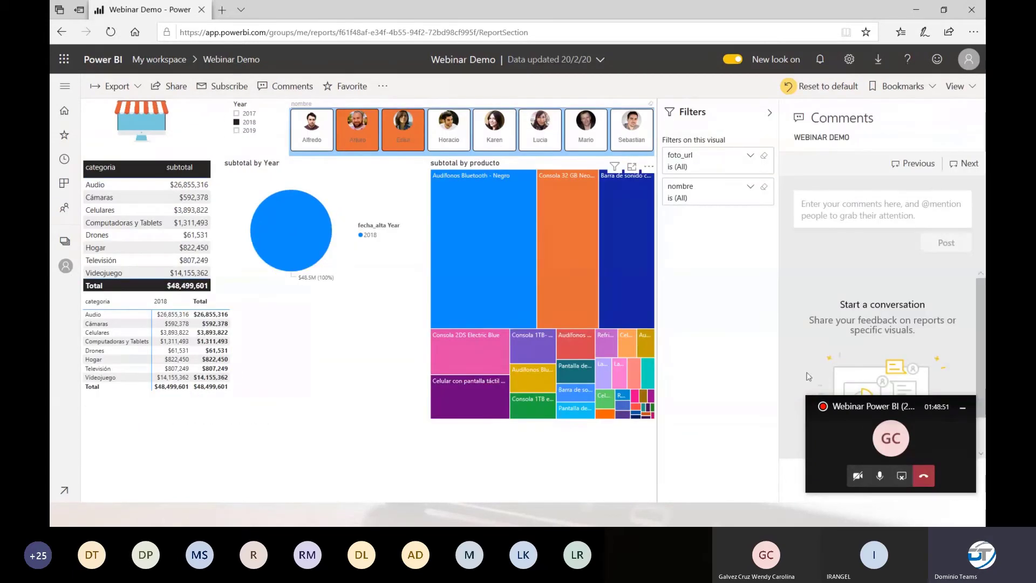
{"action": "left_click", "coordinate": [963, 407]}
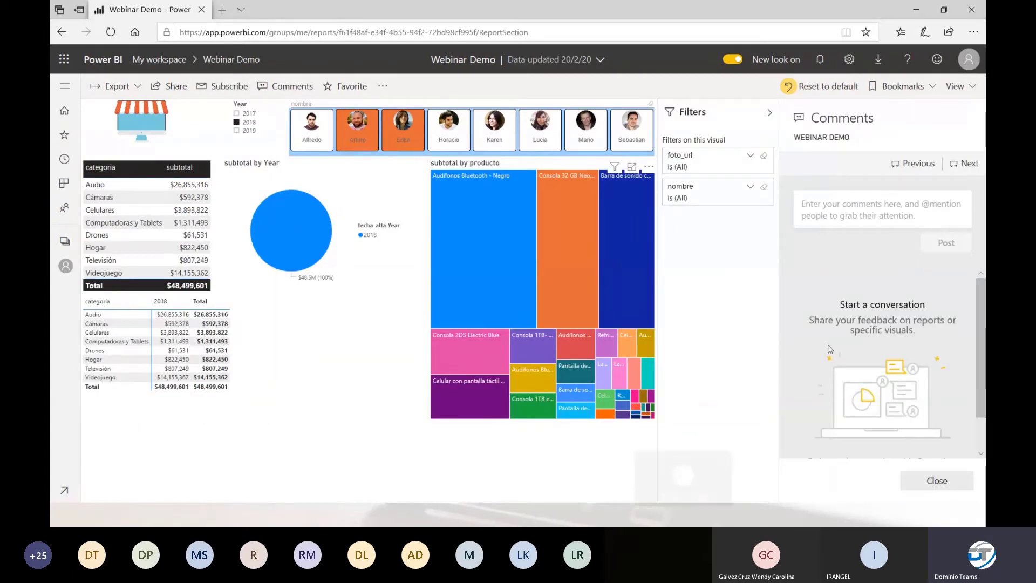
{"action": "left_click", "coordinate": [936, 480]}
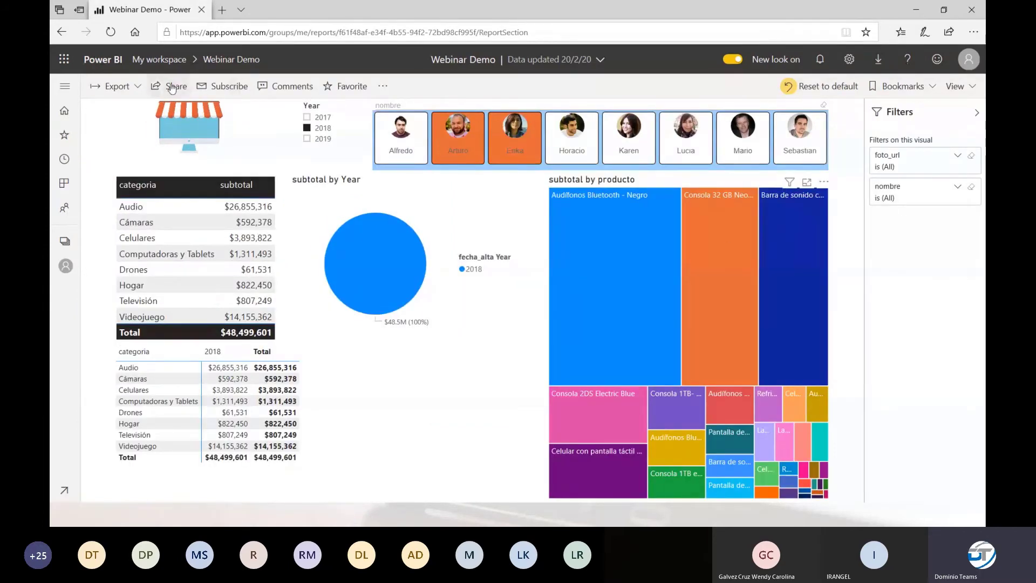
Step: Post the comment "Gracias por el reporte" on the Webinar Demo report, mentioning the trainer account matching "jv"
{"action": "left_click", "coordinate": [292, 86]}
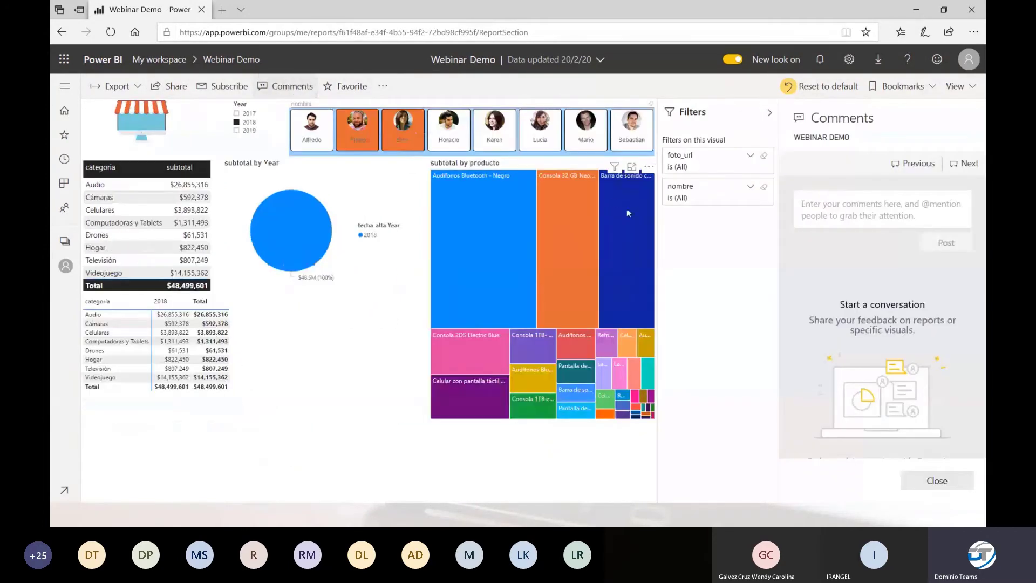
{"action": "left_click", "coordinate": [839, 202]}
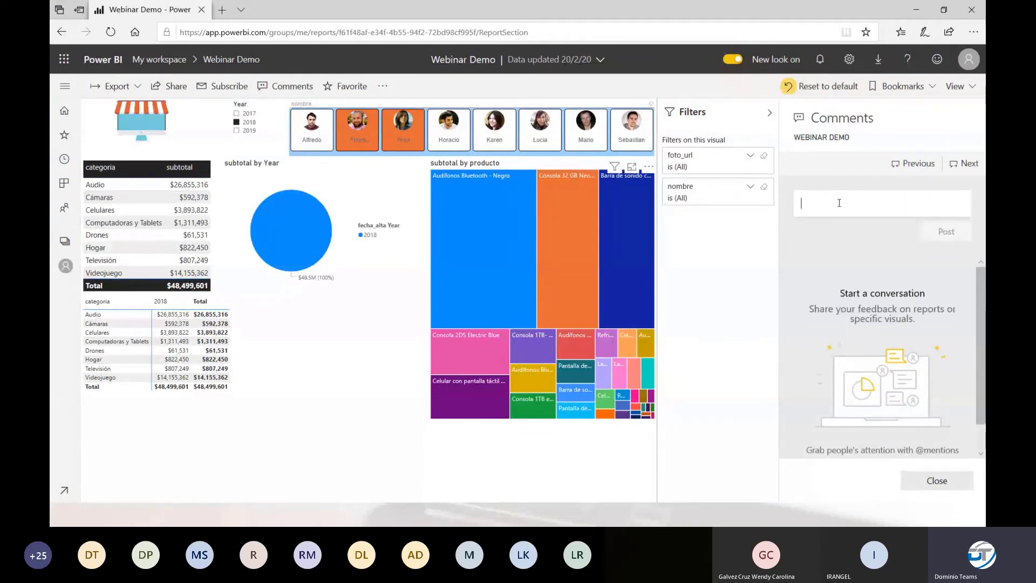
{"action": "type", "text": "@S"}
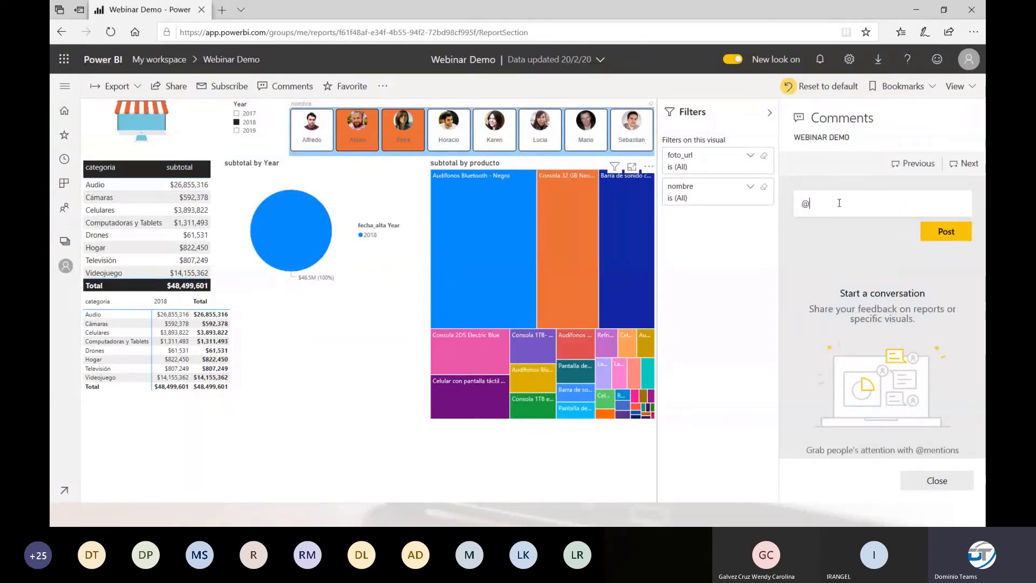
{"action": "key", "text": "BackSpace"}
{"action": "type", "text": "@"}
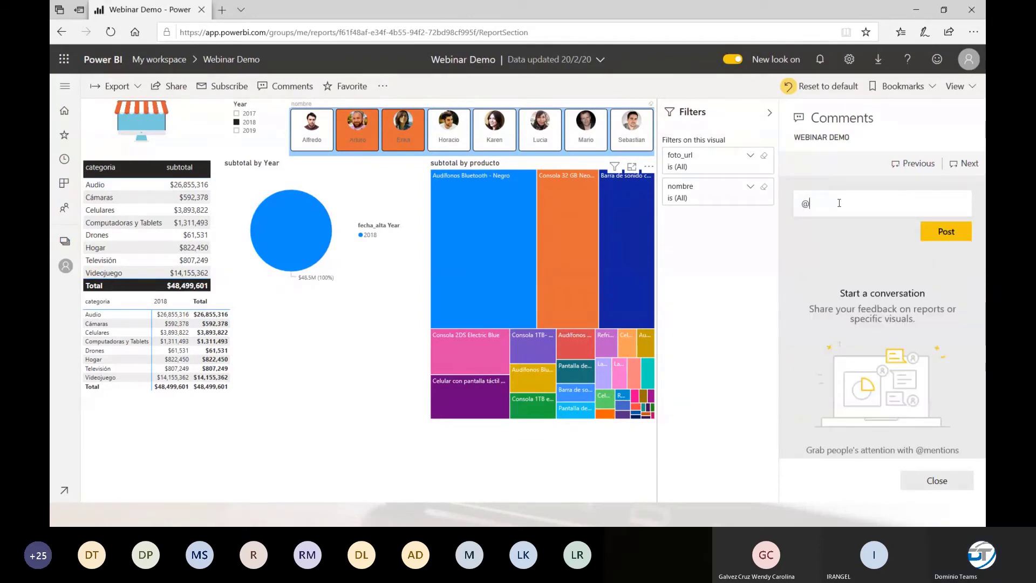
{"action": "key", "text": "BackSpace"}
{"action": "key", "text": "BackSpace"}
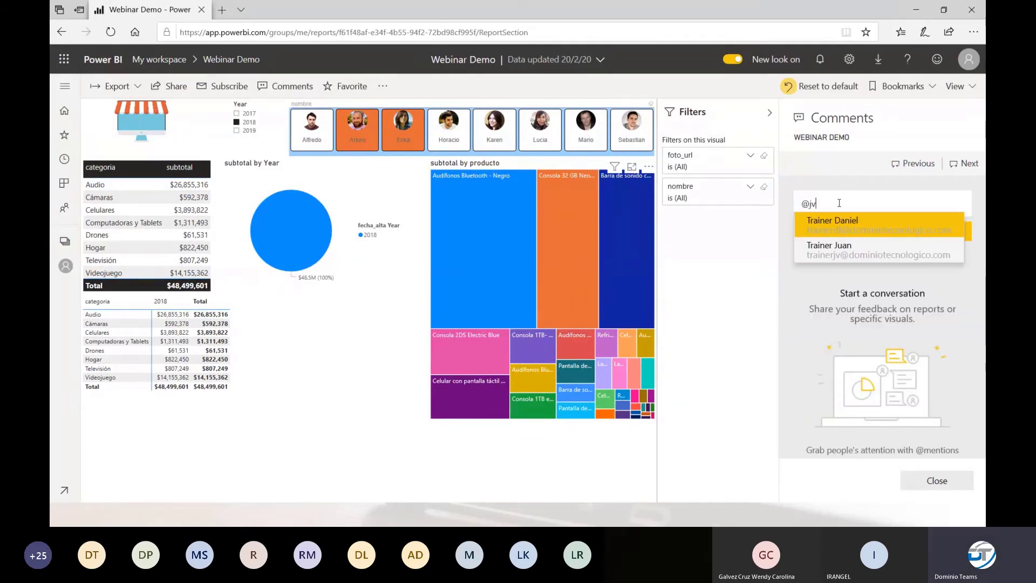
{"action": "type", "text": "jv"}
{"action": "left_click", "coordinate": [869, 224]}
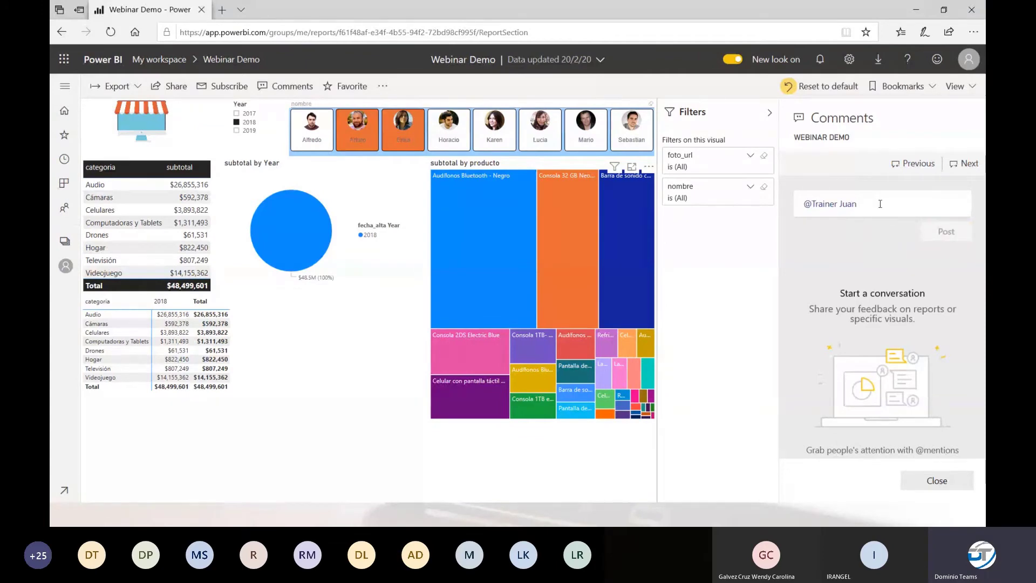
{"action": "type", "text": "Gracias por el reporte"}
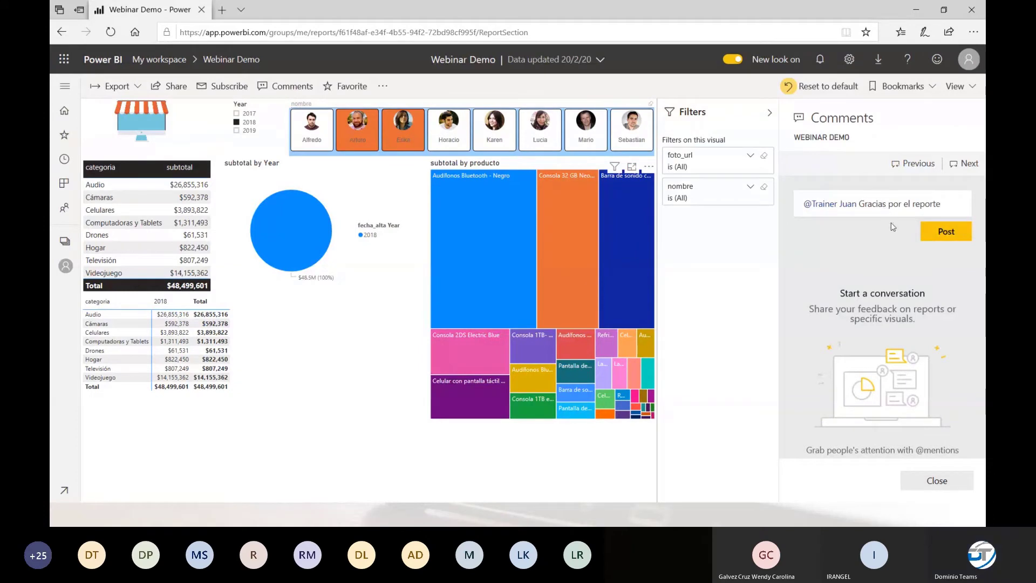
{"action": "left_click", "coordinate": [932, 238]}
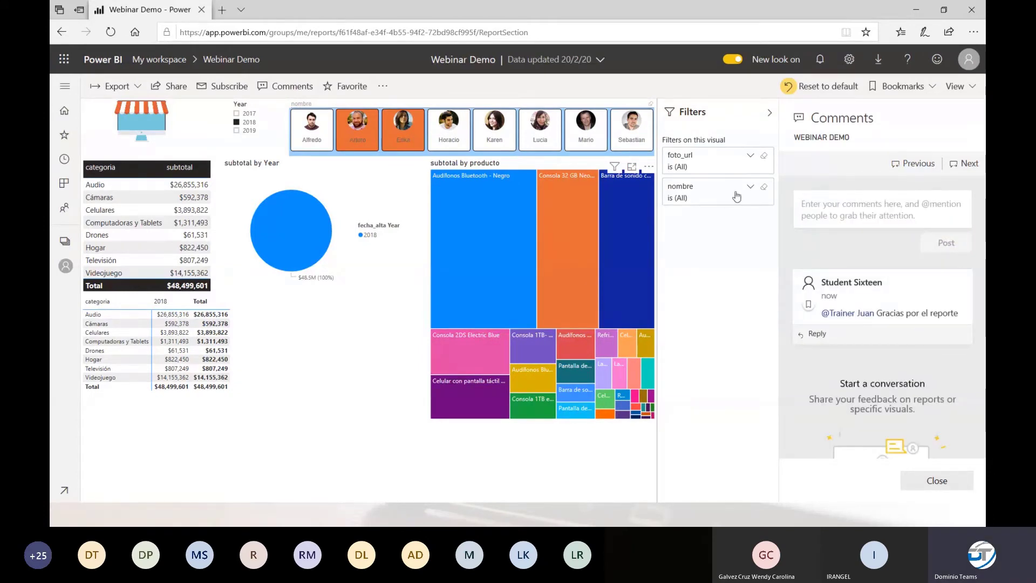
Step: Switch to Chrome, reload the Webinar Demo report and view its comments
{"action": "key", "text": "alt+Tab"}
{"action": "left_click", "coordinate": [517, 156]}
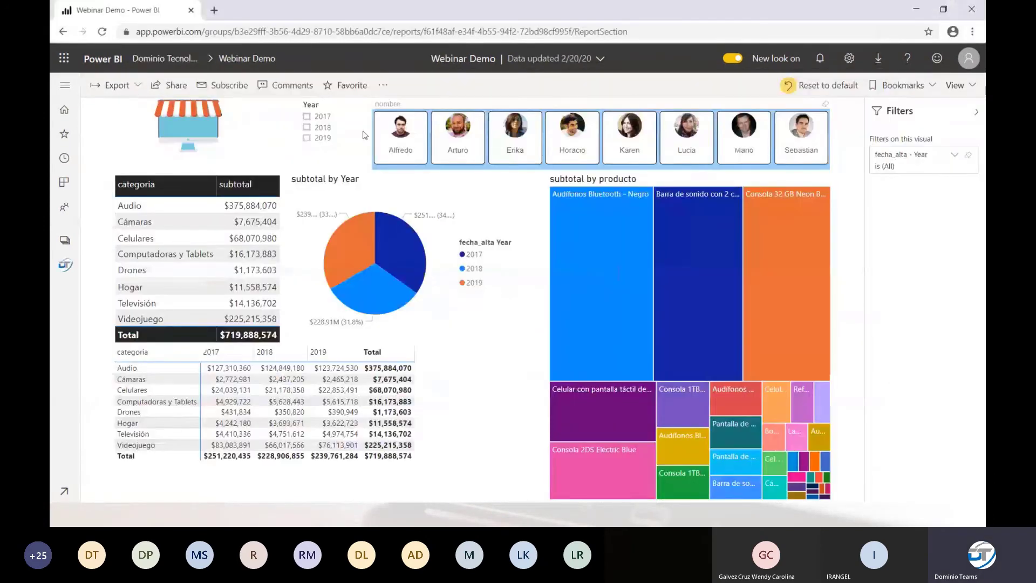
{"action": "left_click", "coordinate": [101, 34]}
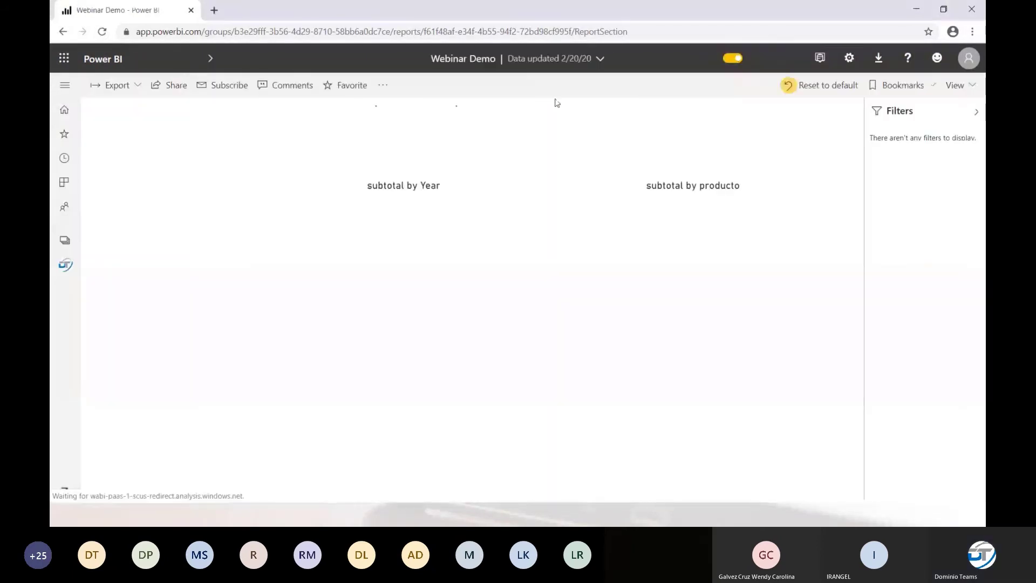
{"action": "left_click", "coordinate": [297, 86]}
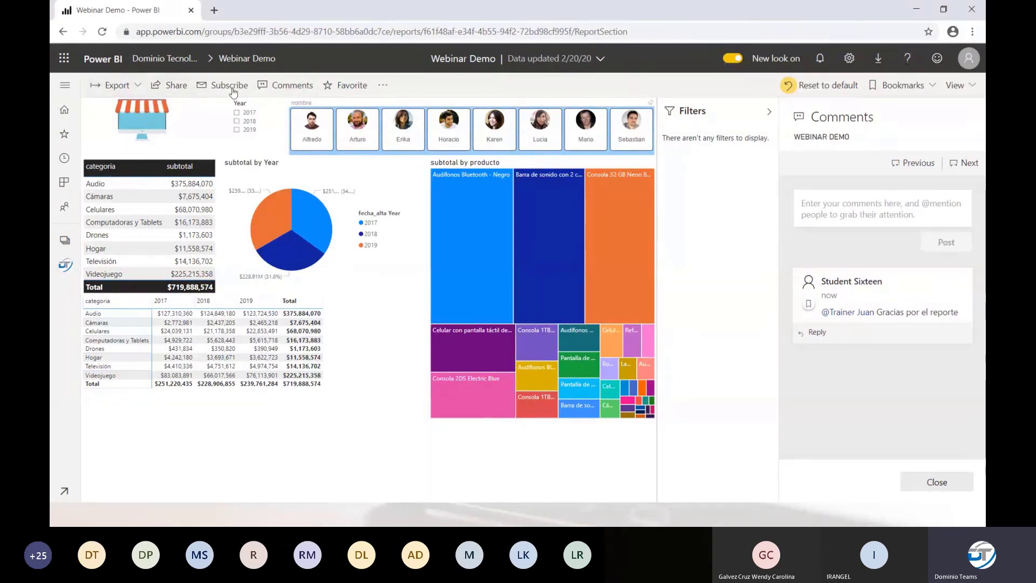
Step: Open the Webinar Demo report for editing and switch it to the mobile layout
{"action": "left_click", "coordinate": [382, 84]}
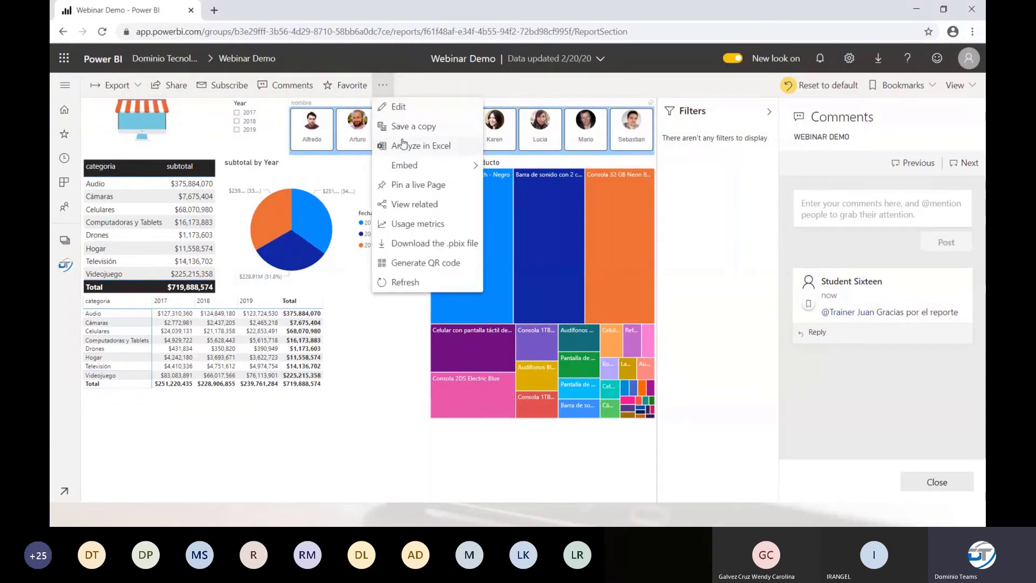
{"action": "left_click", "coordinate": [399, 109]}
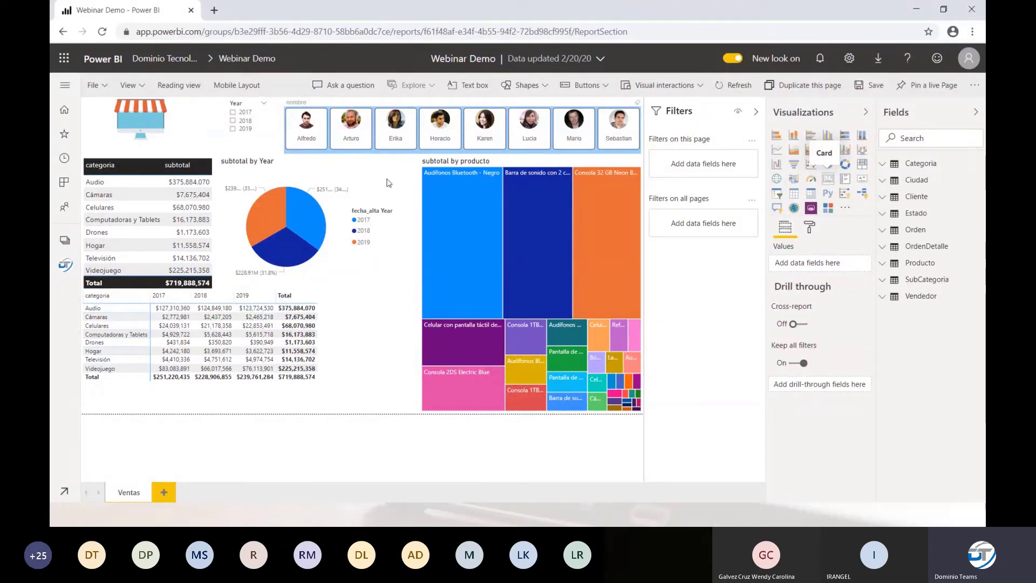
{"action": "left_click", "coordinate": [229, 86]}
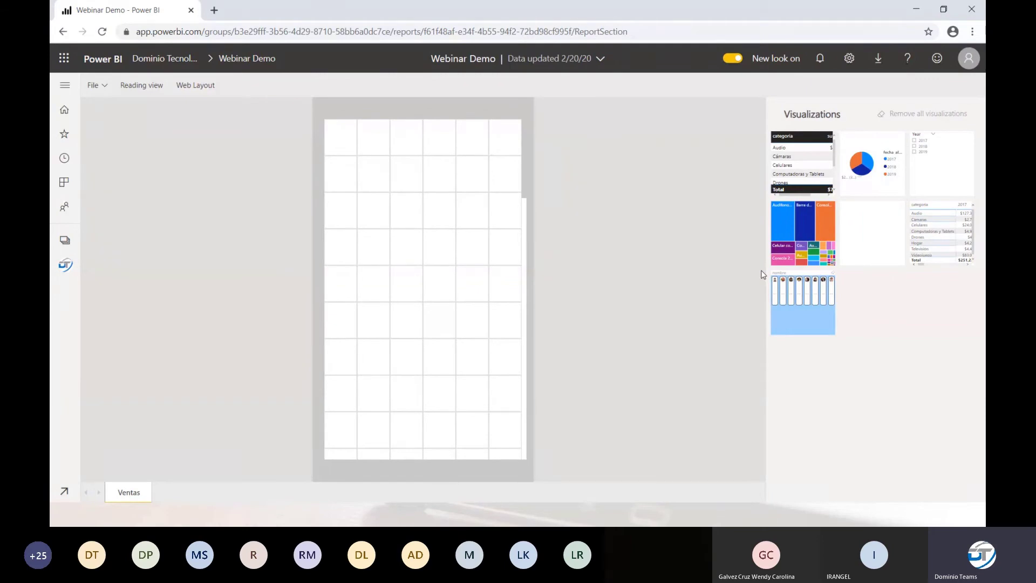
Step: Switch to the PowerPoint slide show and advance past the Demo slide
{"action": "key", "text": "alt+Tab"}
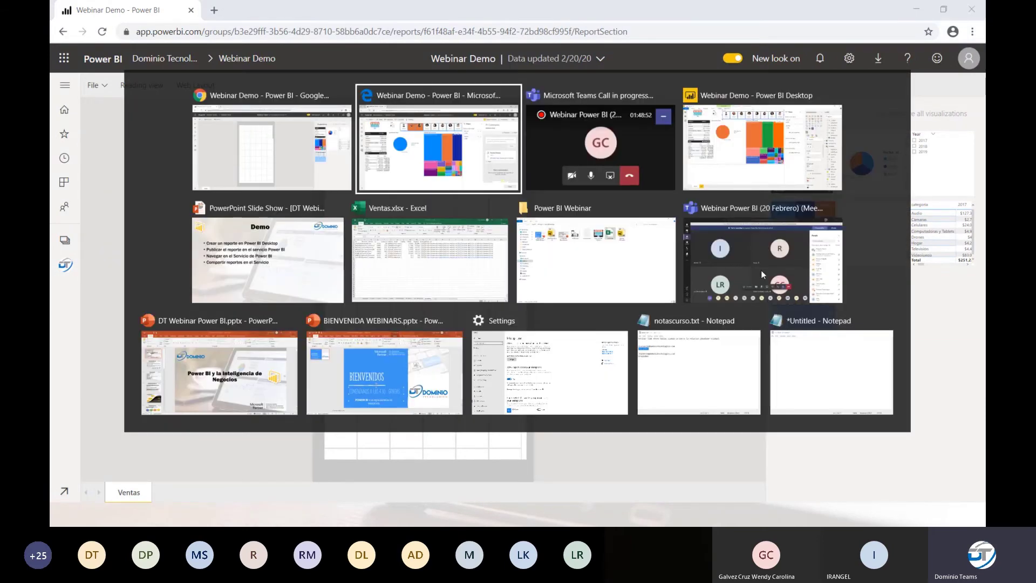
{"action": "key", "text": "Tab"}
{"action": "key", "text": "Tab"}
{"action": "key", "text": "Tab"}
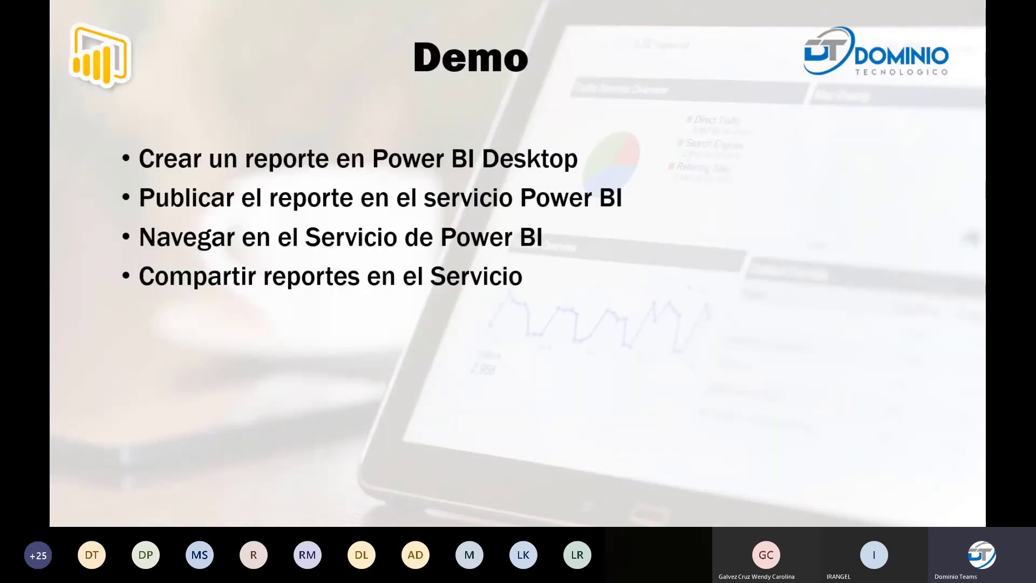
{"action": "key", "text": "Right"}
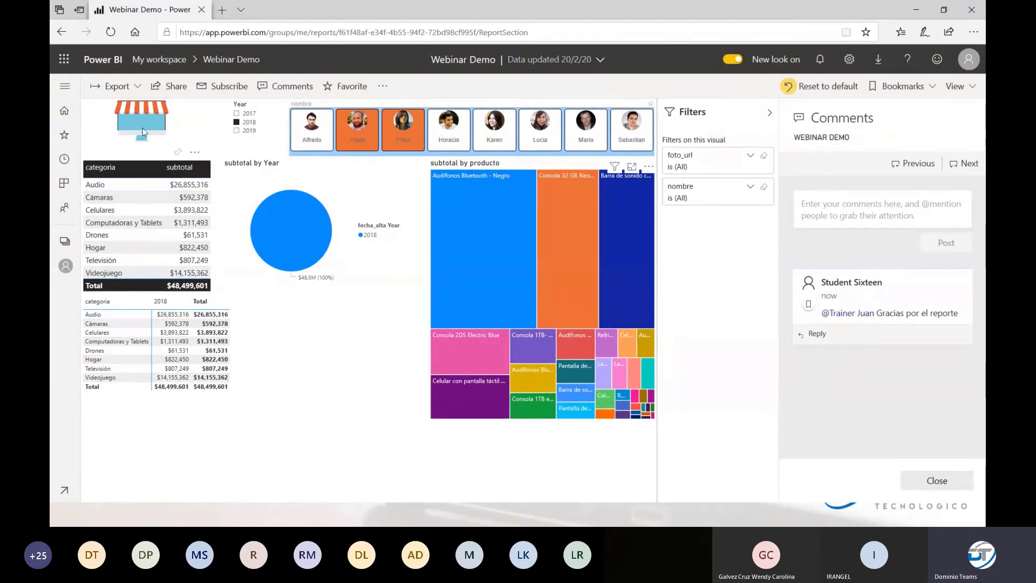
Step: Switch to Power BI Desktop and delete the store image above the category table
{"action": "key", "text": "alt+Tab"}
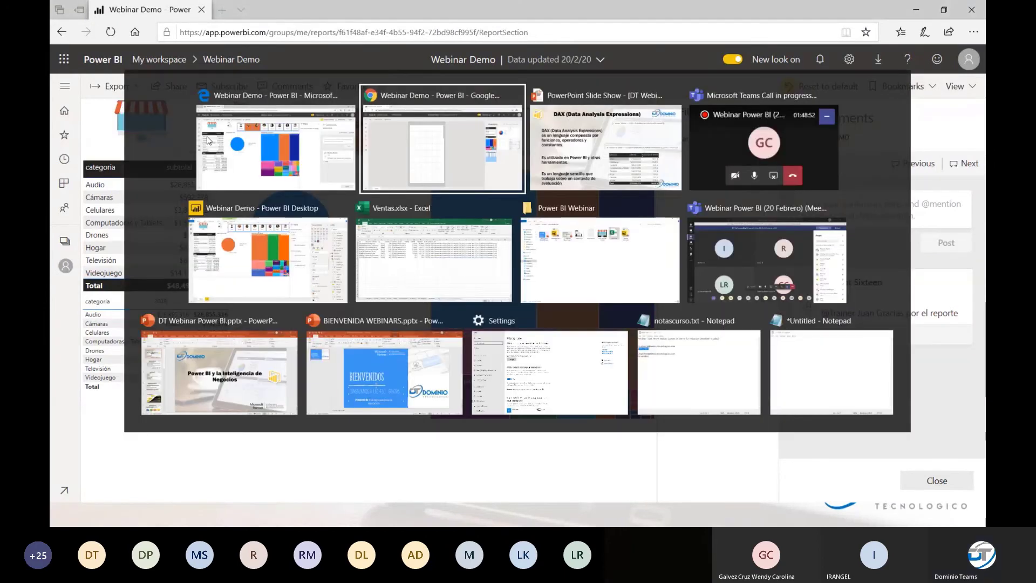
{"action": "key", "text": "alt+Tab"}
{"action": "key", "text": "alt+Tab"}
{"action": "key", "text": "alt+Tab"}
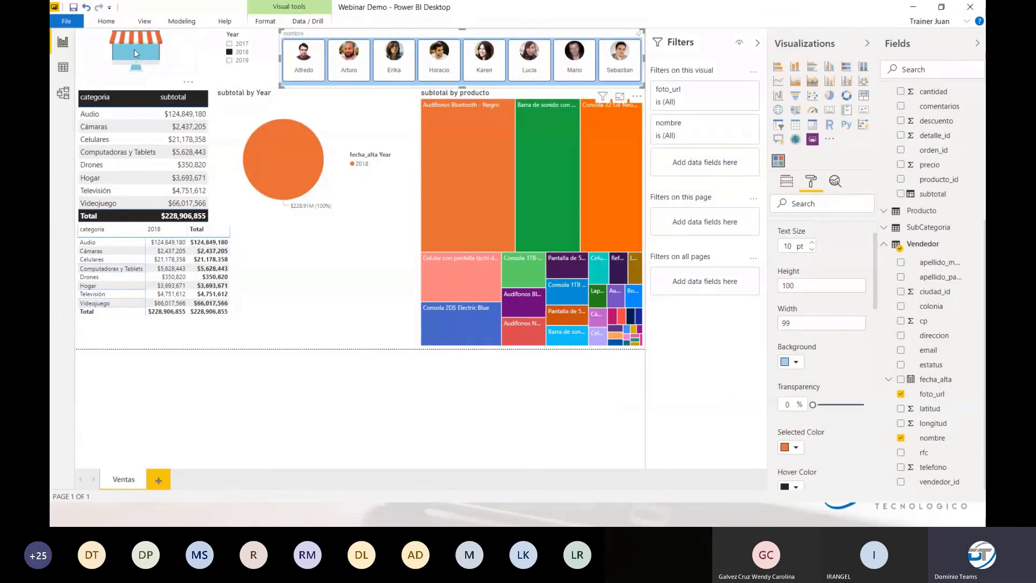
{"action": "key", "text": "Delete"}
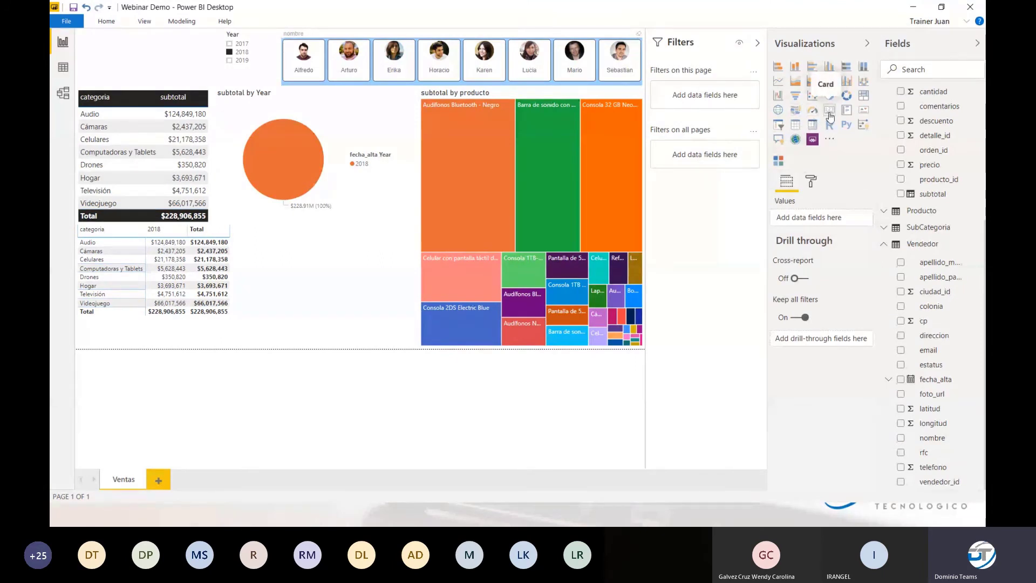
Step: Add a Card visual and shrink it to fit the empty space above the category table
{"action": "left_click", "coordinate": [830, 116]}
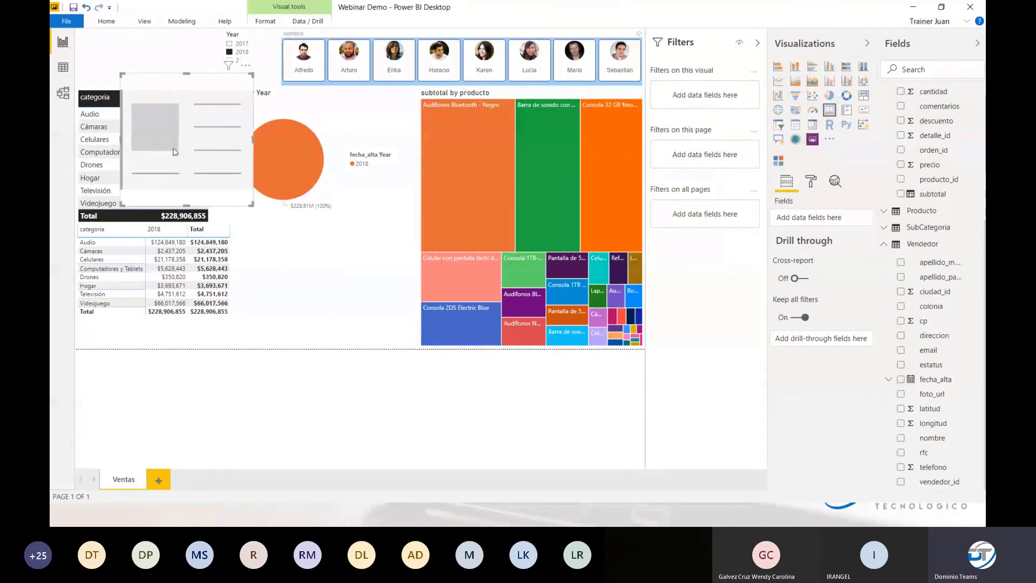
{"action": "left_click_drag", "start_coordinate": [153, 129], "coordinate": [111, 88]}
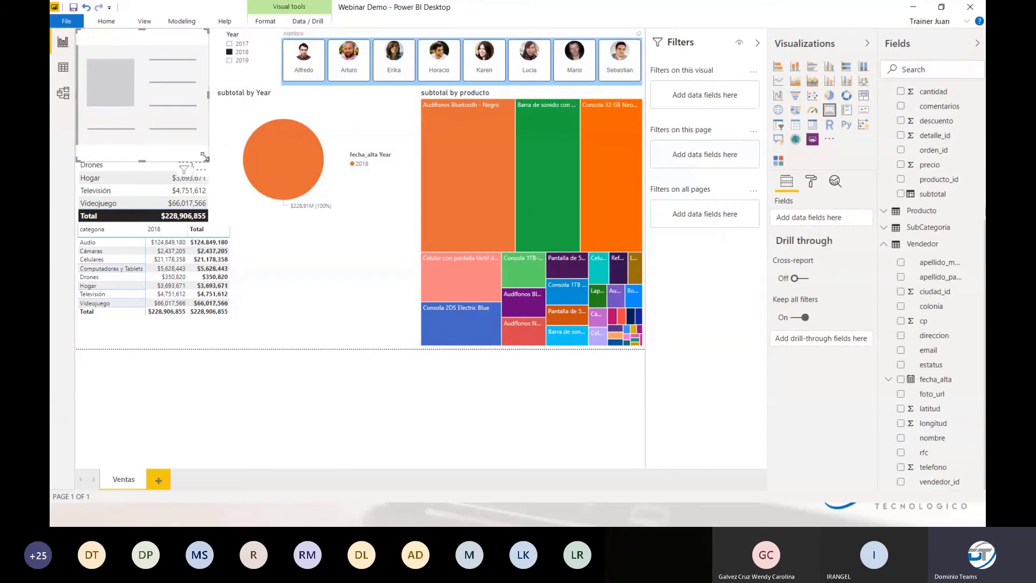
{"action": "left_click_drag", "start_coordinate": [205, 161], "coordinate": [111, 63]}
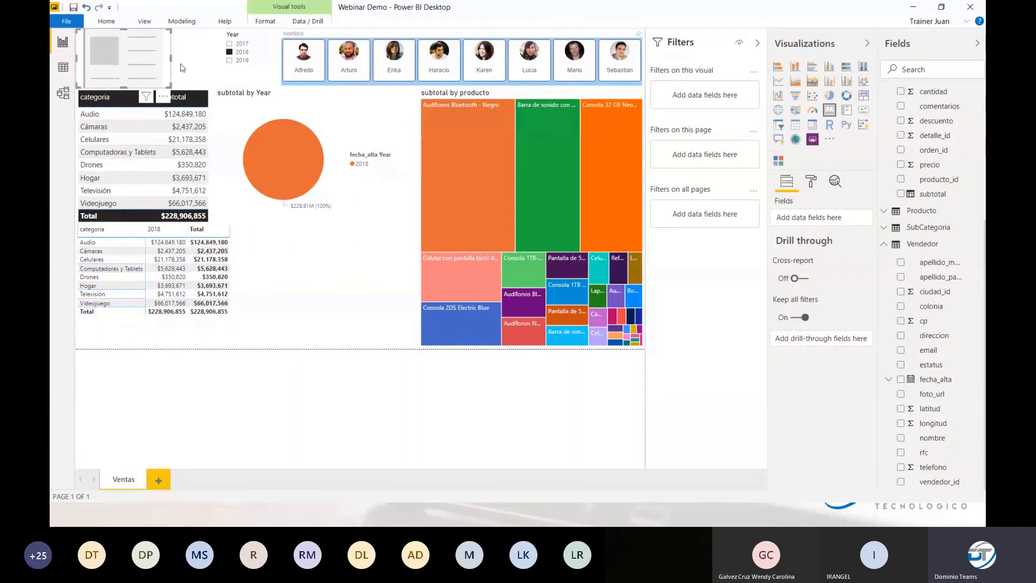
Step: Fill the new card with the subtotal field from the OrdenDetalle table
{"action": "left_click", "coordinate": [884, 244]}
{"action": "left_click", "coordinate": [884, 270]}
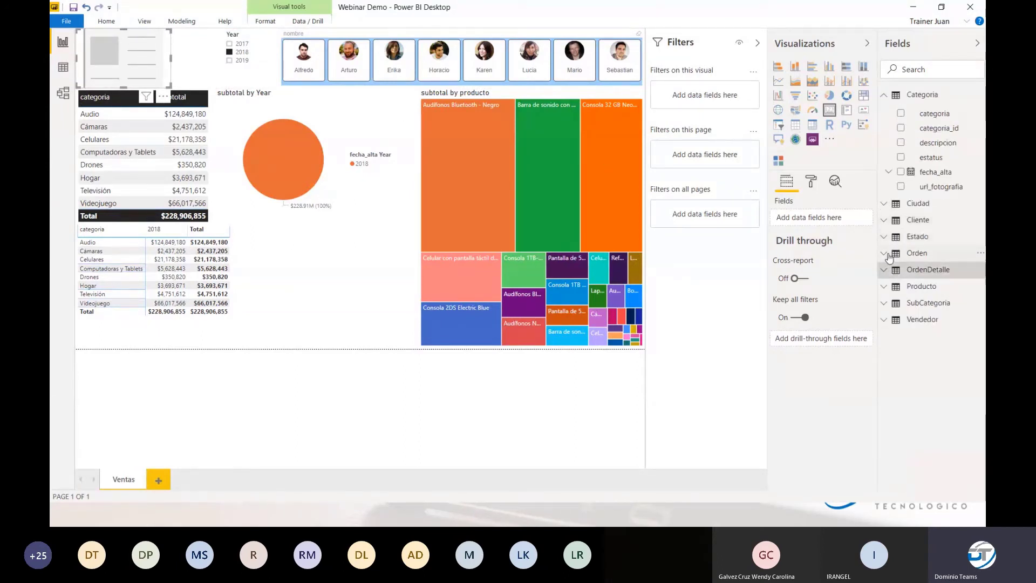
{"action": "left_click", "coordinate": [885, 253]}
{"action": "left_click", "coordinate": [885, 253]}
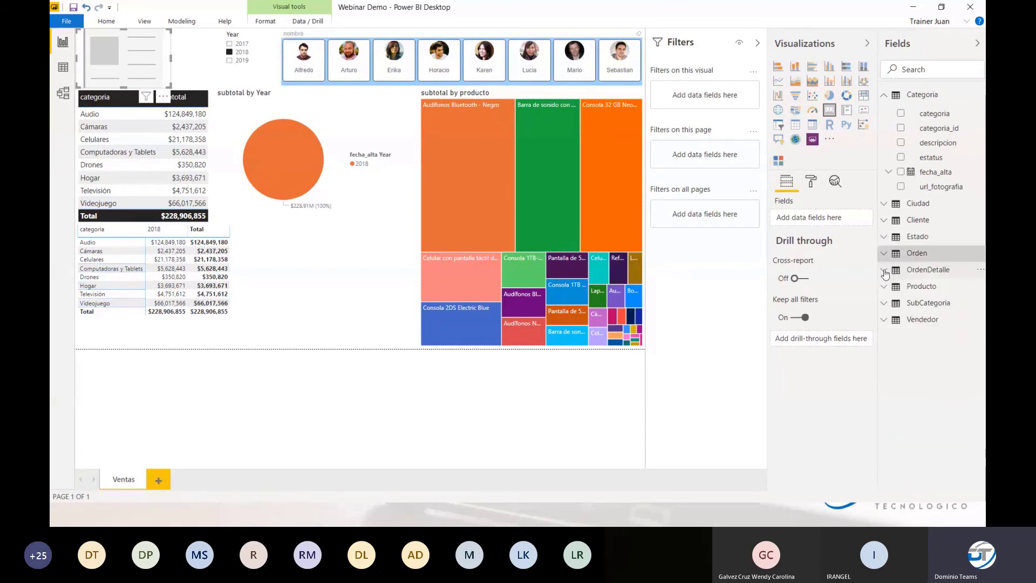
{"action": "left_click", "coordinate": [884, 270]}
{"action": "left_click_drag", "start_coordinate": [923, 391], "coordinate": [124, 75]}
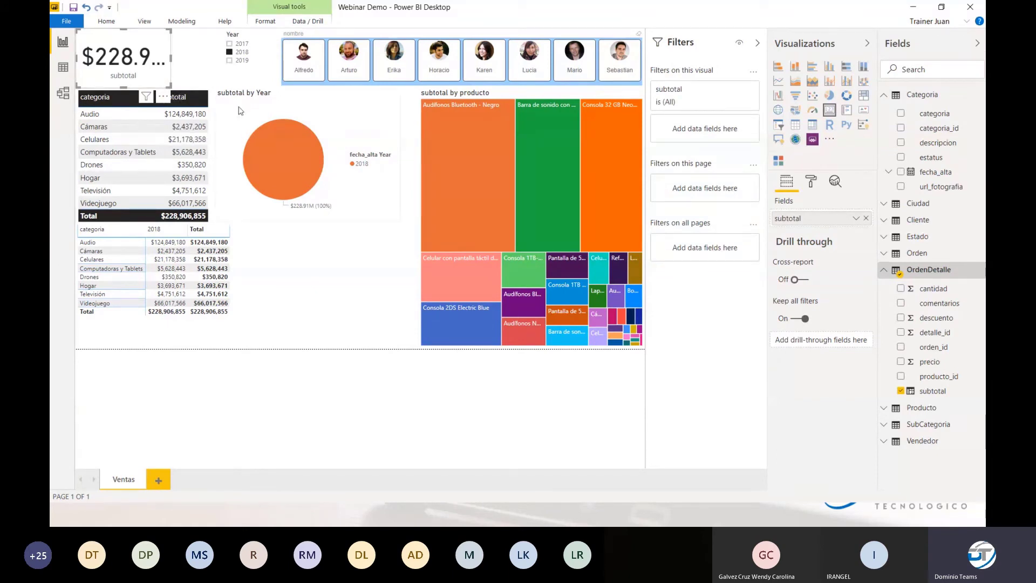
Step: Filter the report to years 2017, 2018 and 2019 and to the first two salespeople in the nombre image slicer
{"action": "left_click", "coordinate": [229, 52]}
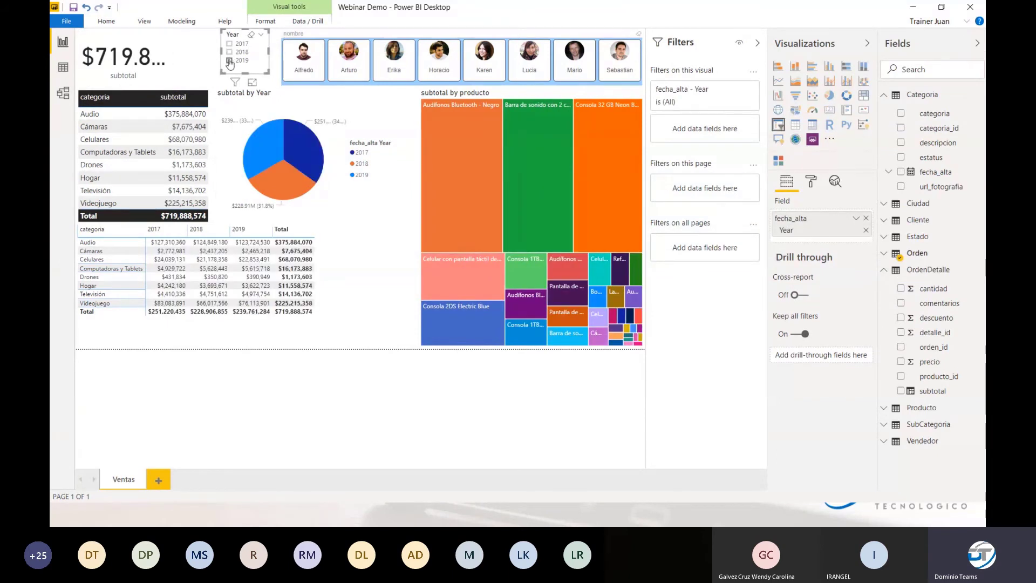
{"action": "left_click", "coordinate": [229, 61]}
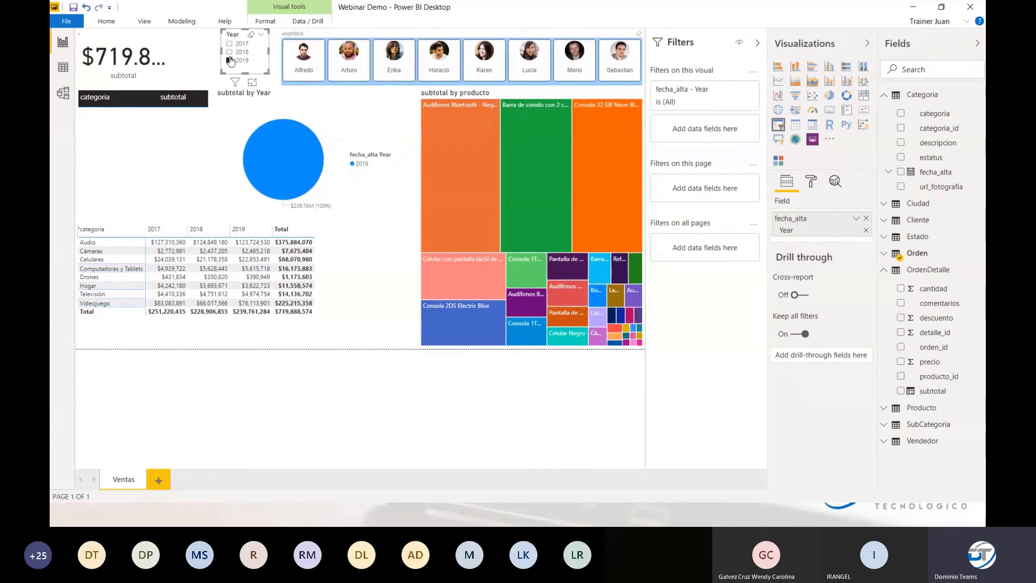
{"action": "left_click", "coordinate": [236, 44], "text": "ctrl"}
{"action": "left_click", "coordinate": [231, 52], "text": "ctrl"}
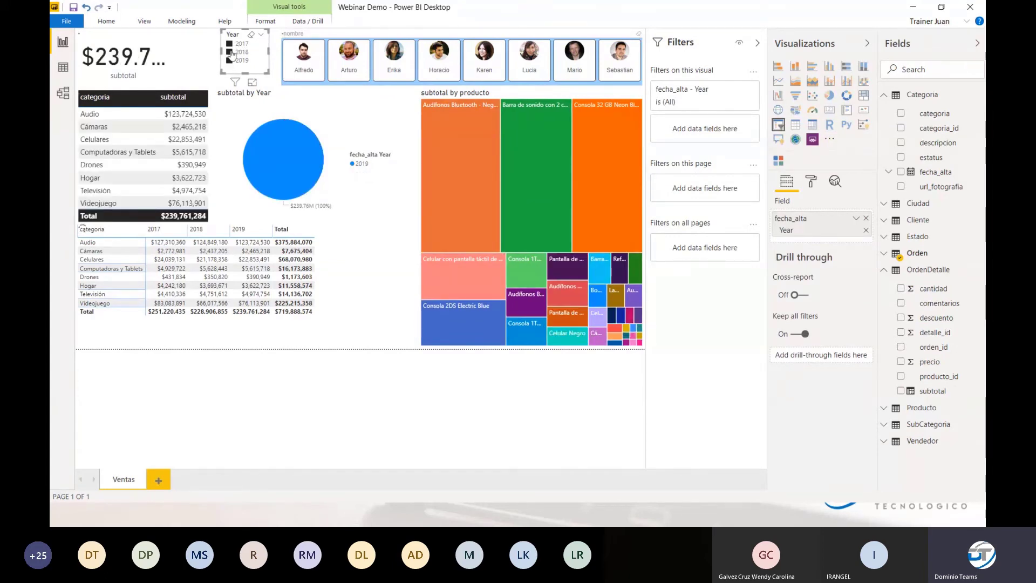
{"action": "left_click", "coordinate": [307, 67]}
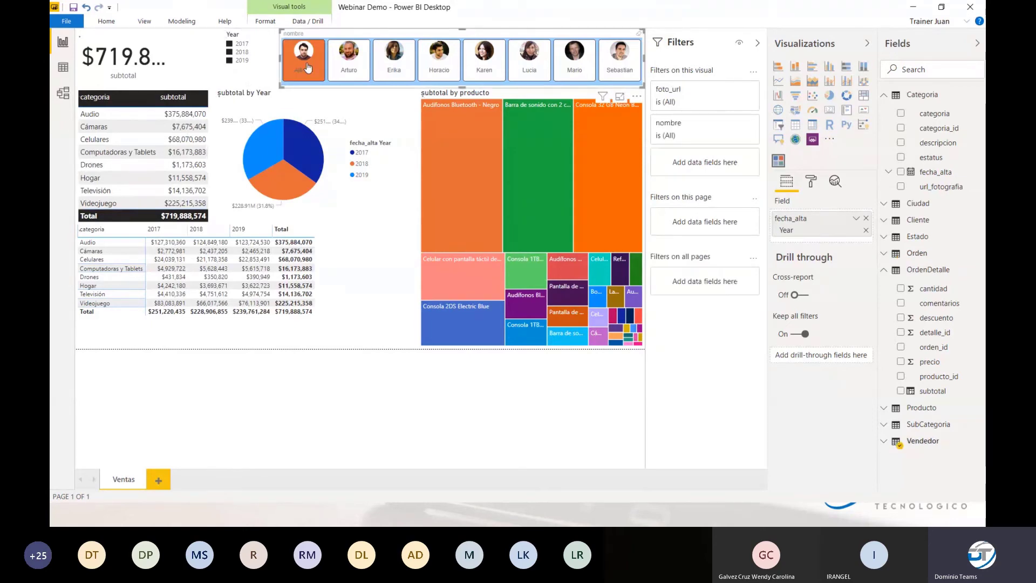
{"action": "left_click", "coordinate": [347, 66], "text": "ctrl"}
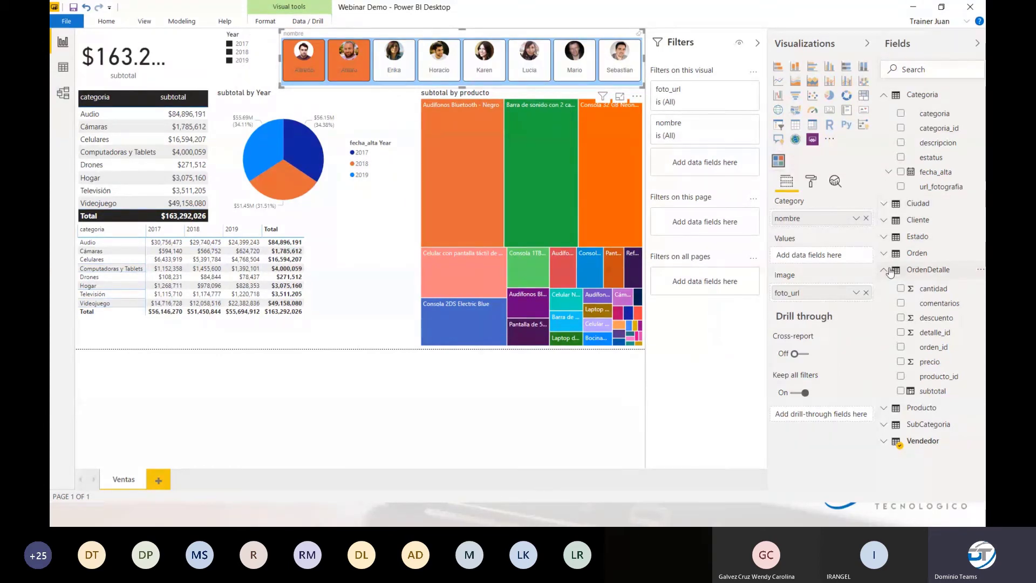
Step: Create a new measure in the OrdenDetalle table and name it VentasTotales
{"action": "right_click", "coordinate": [927, 276]}
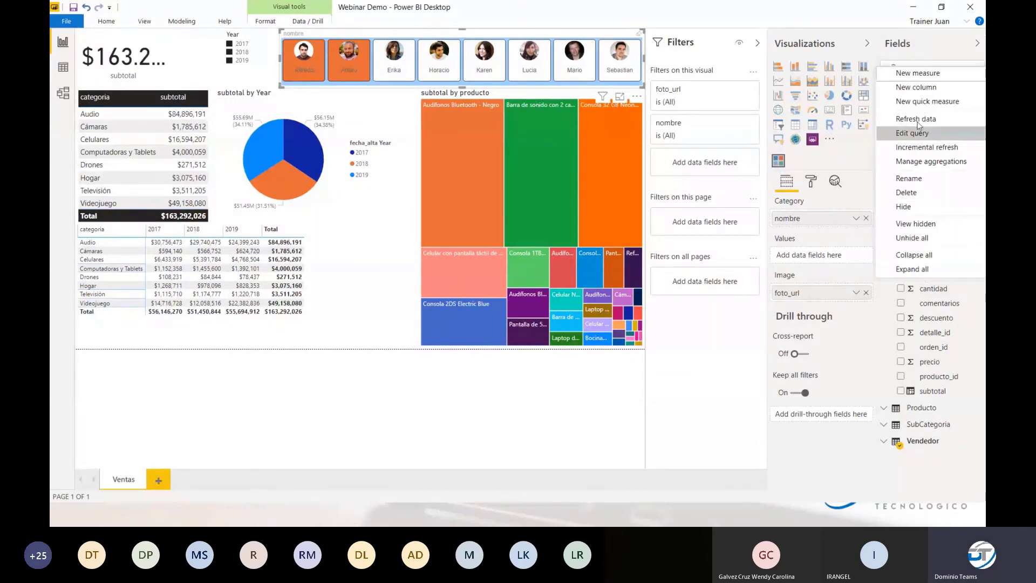
{"action": "left_click", "coordinate": [931, 78]}
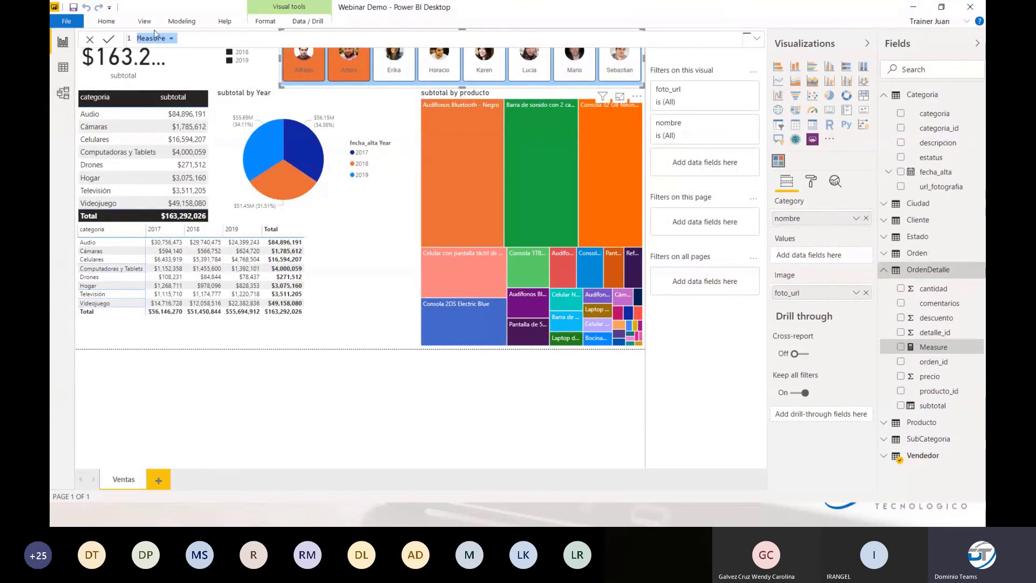
{"action": "left_click", "coordinate": [165, 37]}
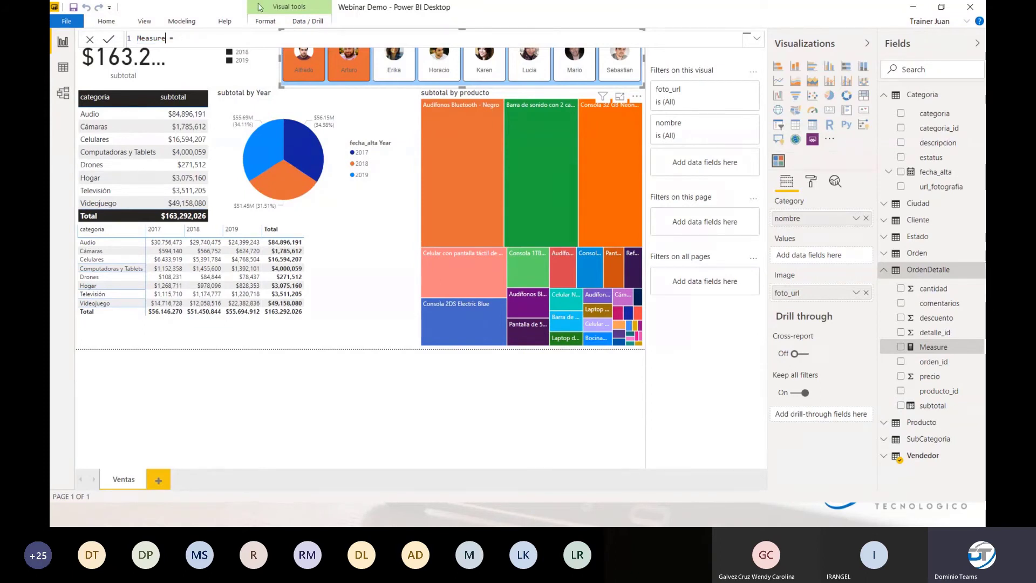
{"action": "key", "text": "shift+Home"}
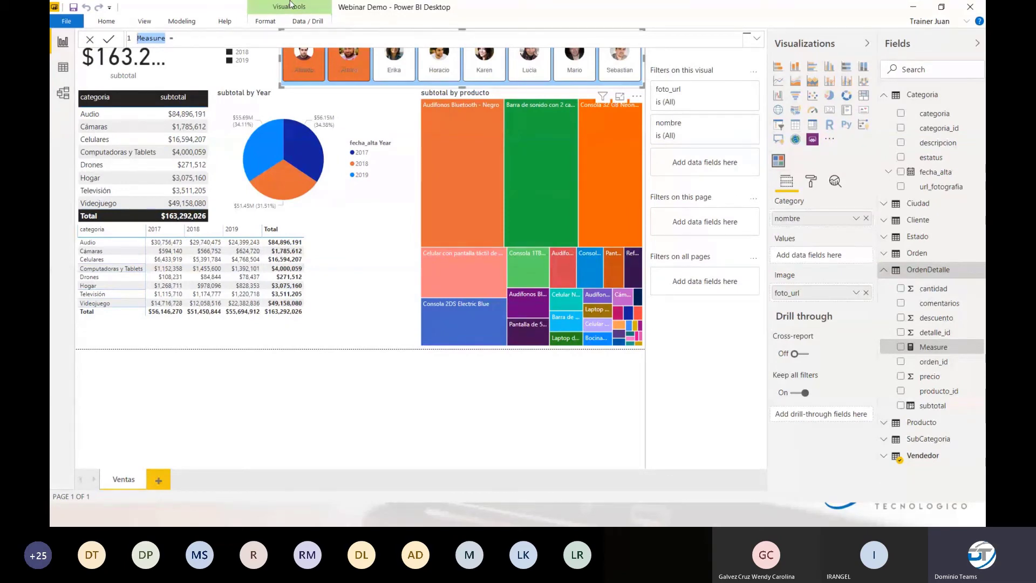
{"action": "type", "text": "VentasTotales = "}
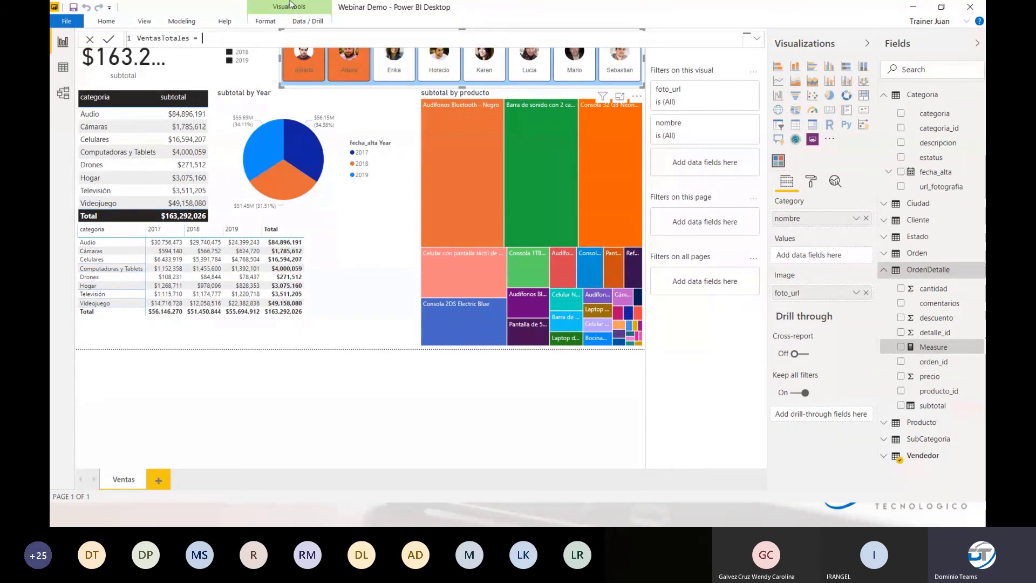
Step: Define the VentasTotales measure as SUMX(All(ORdenDetalle),OrdenDetalle[subtotal])
{"action": "type", "text": "SUMX("}
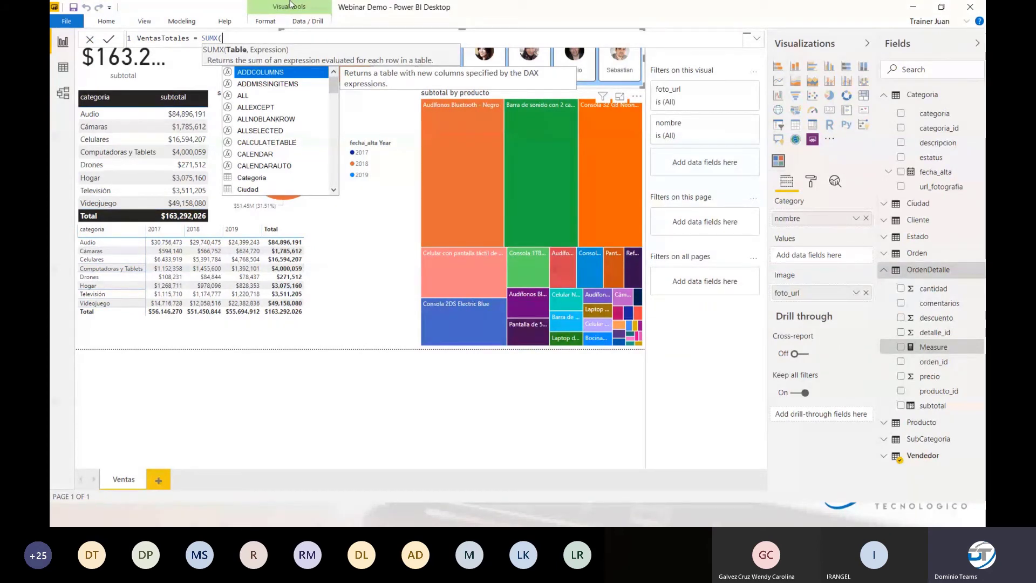
{"action": "type", "text": "All"}
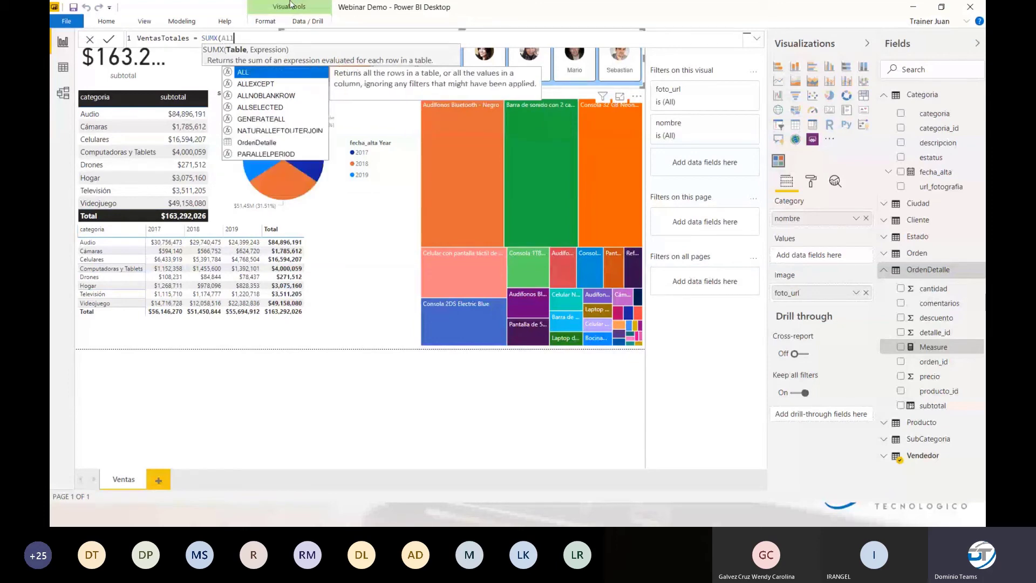
{"action": "type", "text": "("}
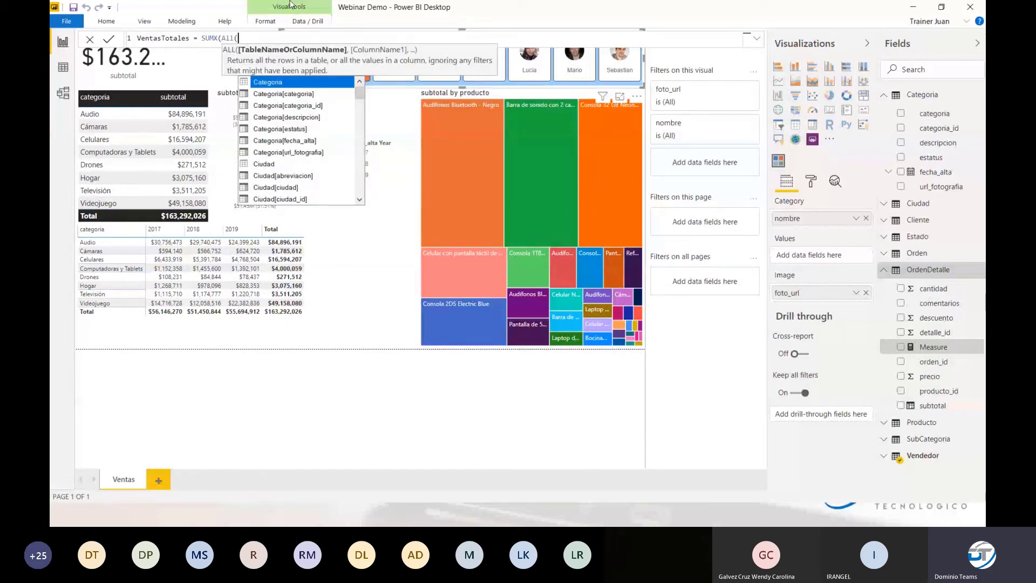
{"action": "type", "text": "O"}
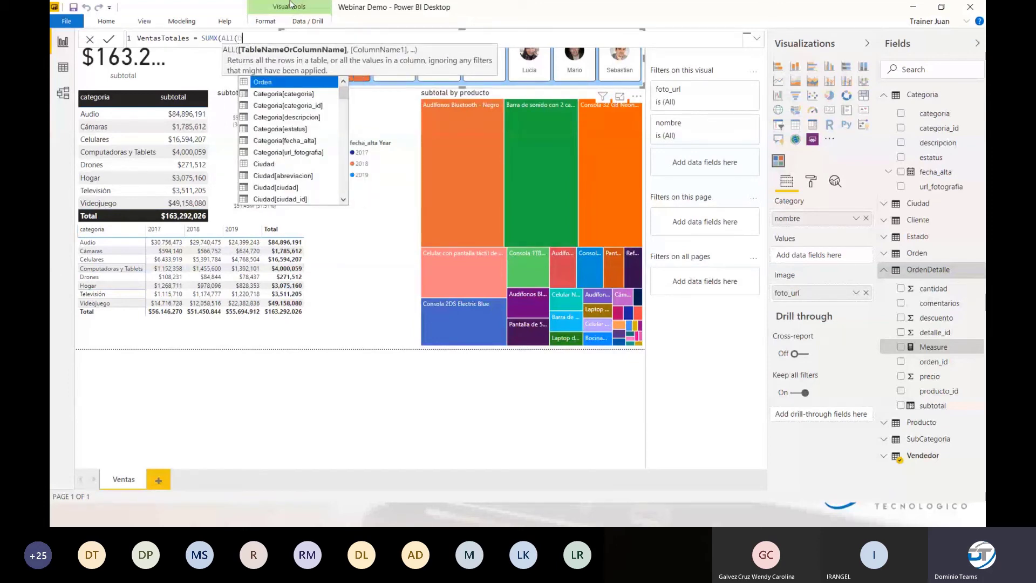
{"action": "type", "text": "RdenDet"}
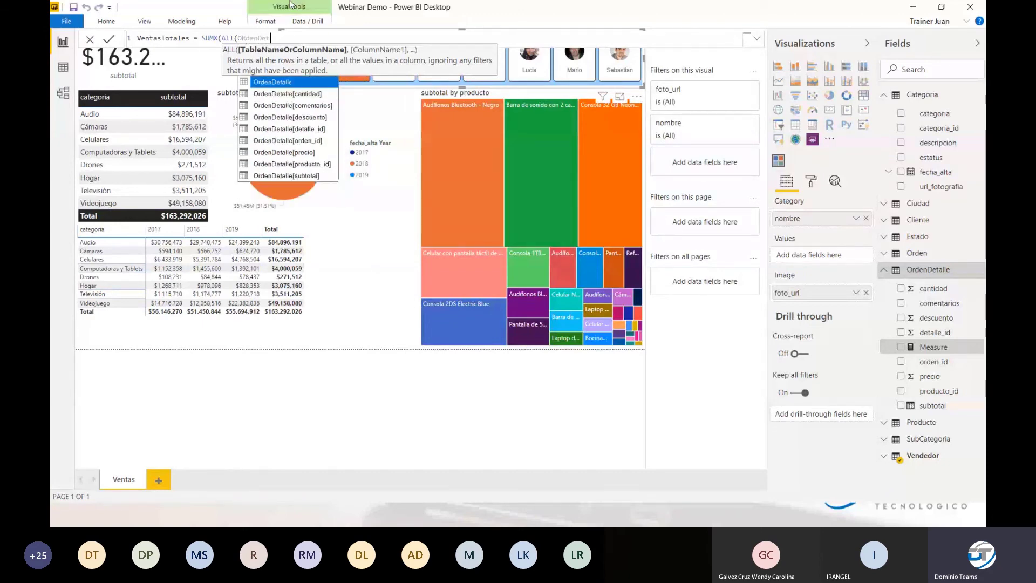
{"action": "type", "text": "alle)"}
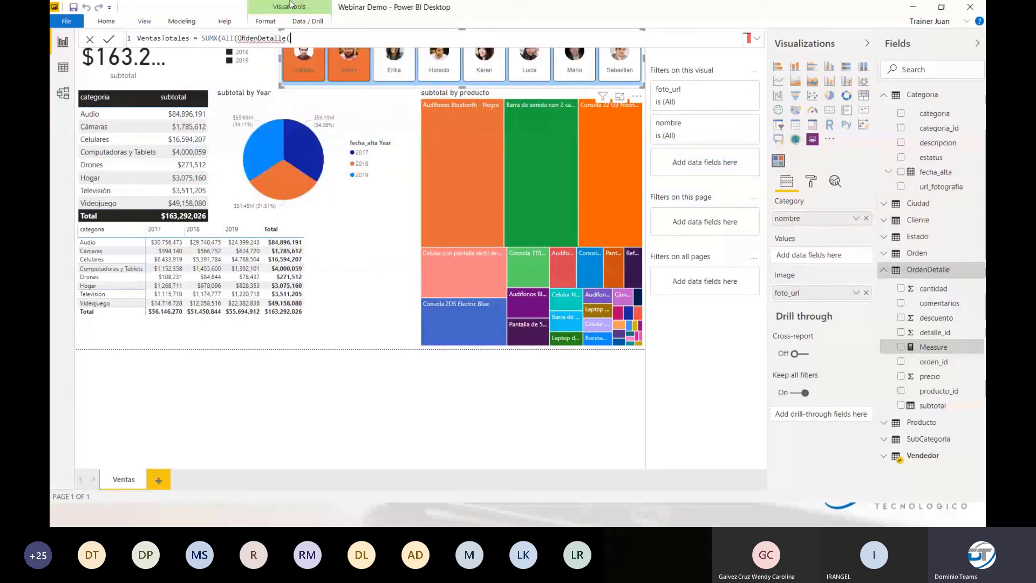
{"action": "type", "text": ","}
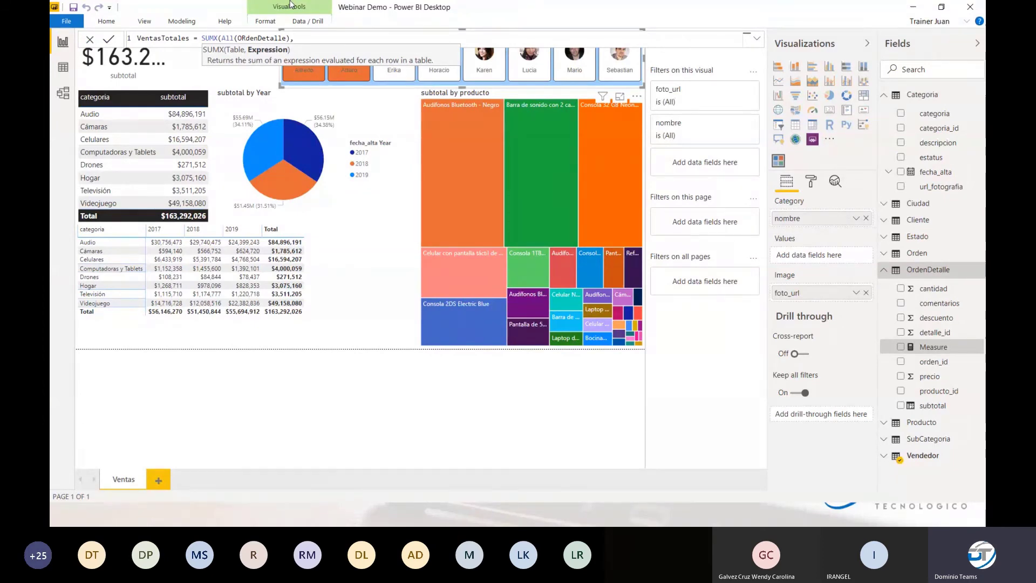
{"action": "type", "text": "Sub"}
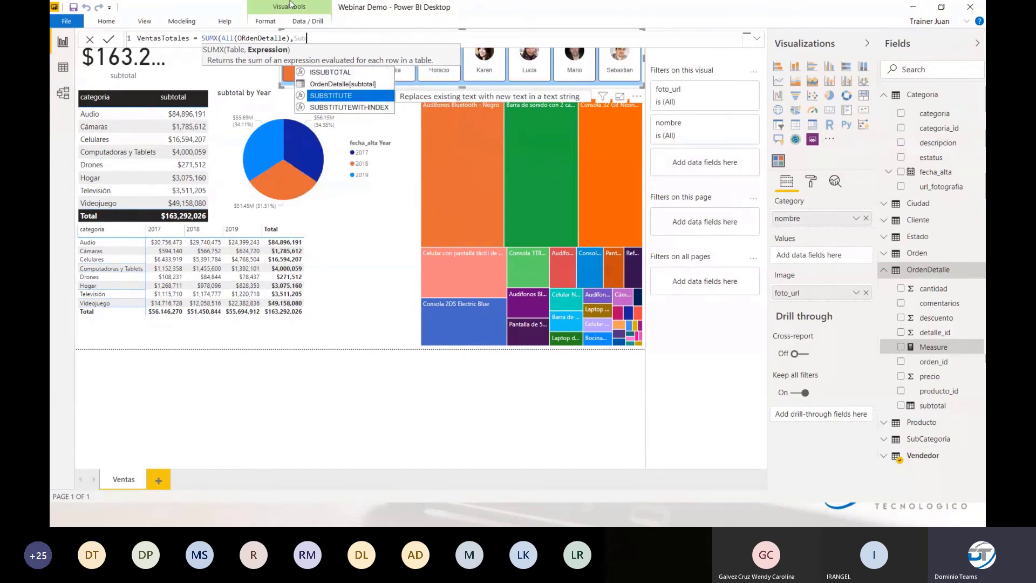
{"action": "key", "text": "Up"}
{"action": "key", "text": "Tab"}
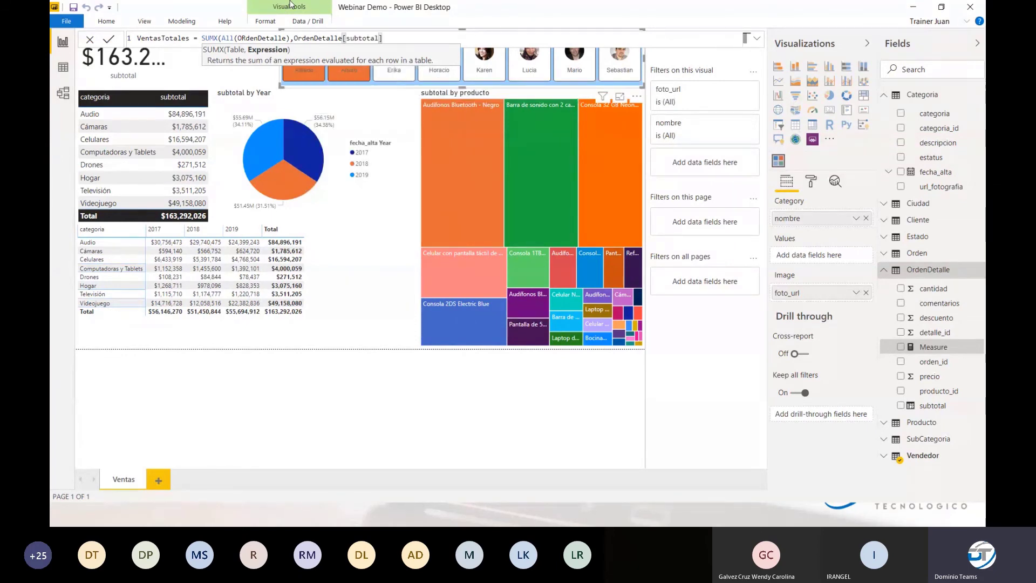
{"action": "type", "text": ")"}
{"action": "key", "text": "Return"}
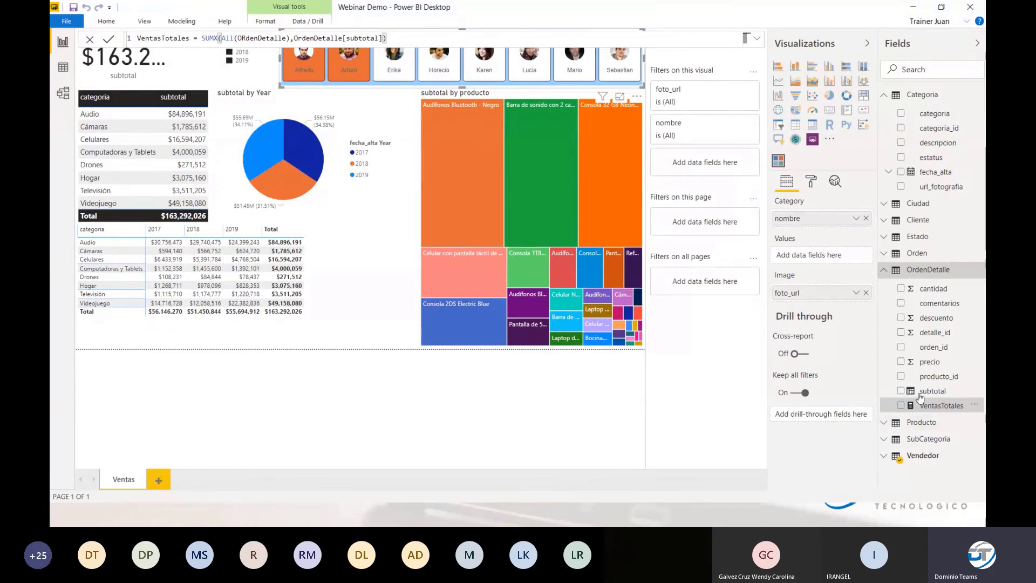
Step: Compare the formulas of the subtotal column and the VentasTotales measure in OrdenDetalle
{"action": "left_click", "coordinate": [921, 394]}
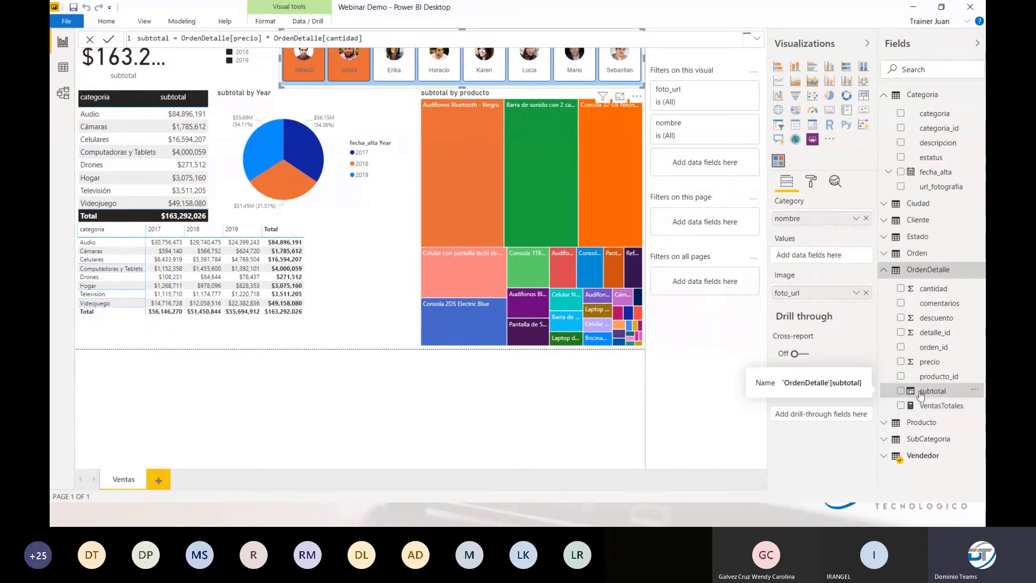
{"action": "left_click", "coordinate": [931, 404]}
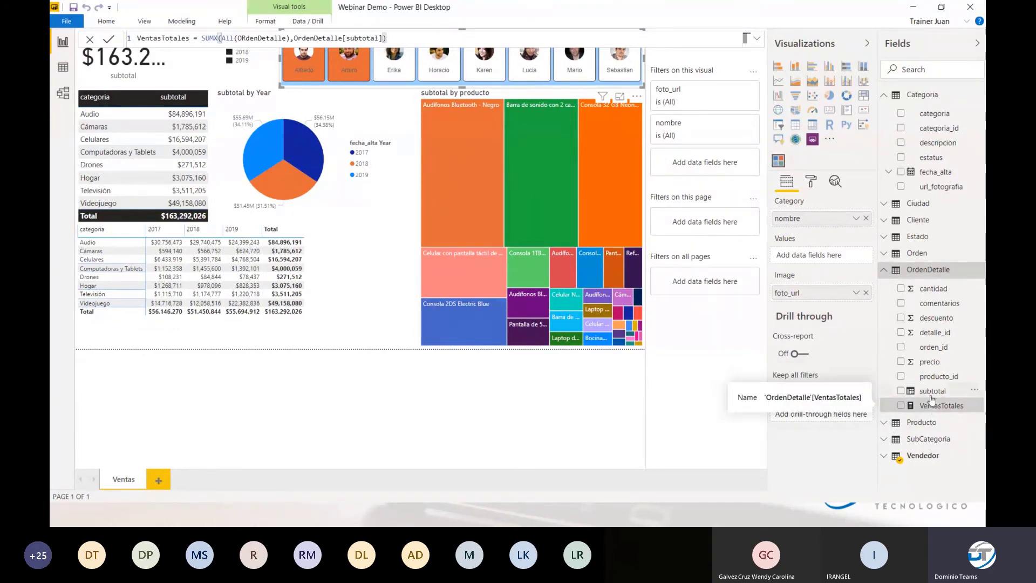
{"action": "left_click", "coordinate": [387, 402]}
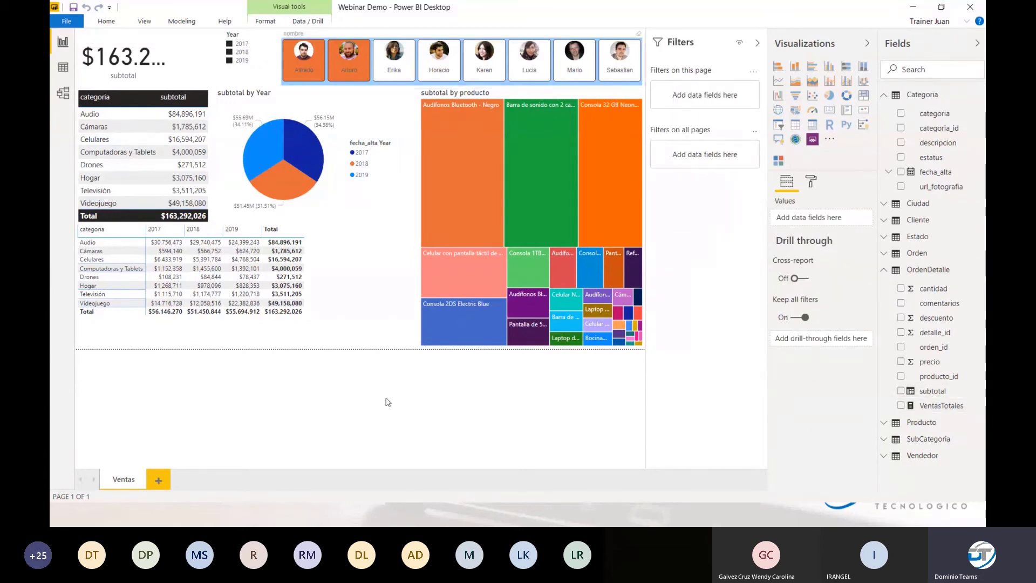
Step: Replace the Year slicer with a new card visual placed beside the subtotal card, reducing its height to match
{"action": "left_click", "coordinate": [248, 69]}
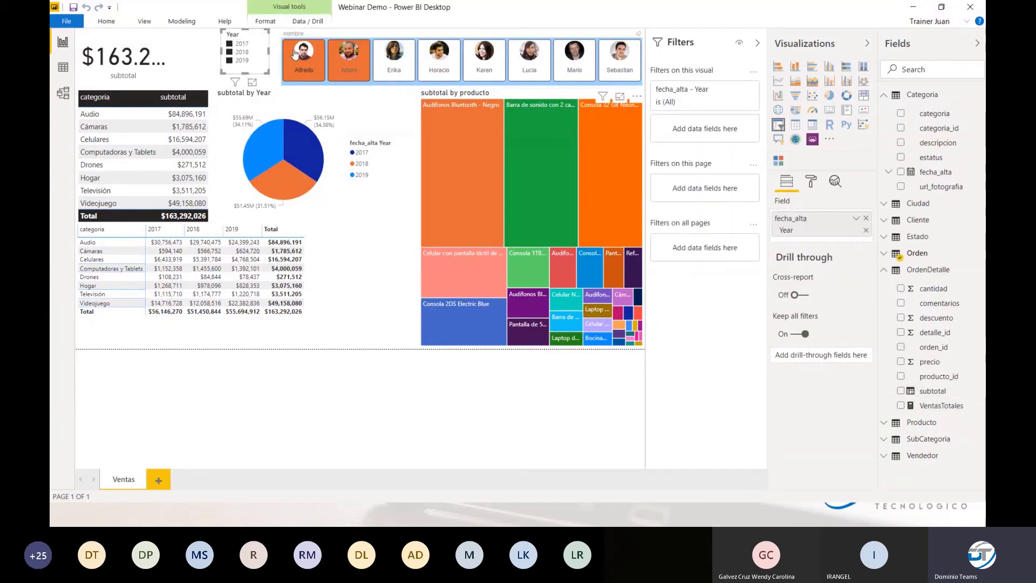
{"action": "key", "text": "Delete"}
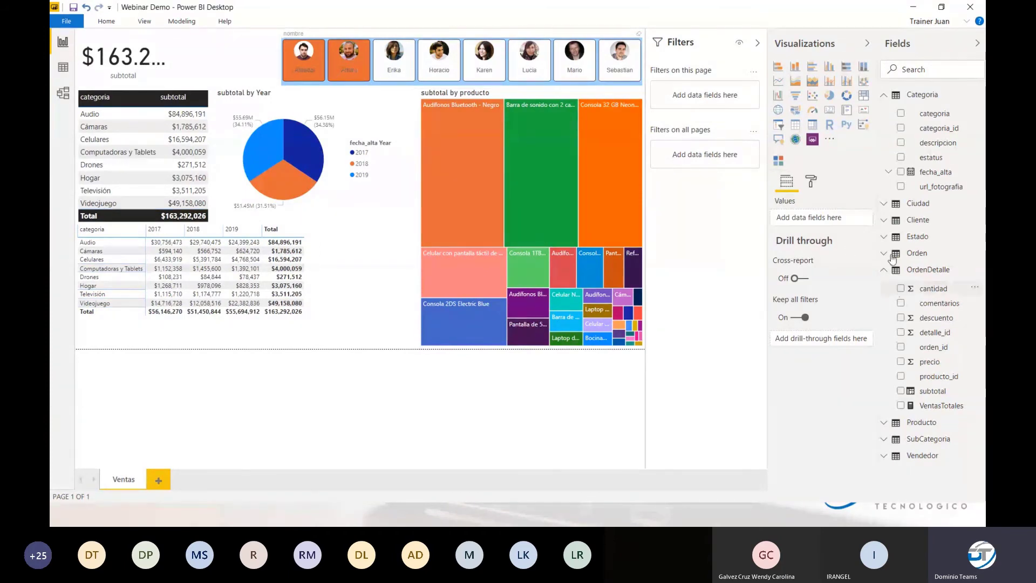
{"action": "left_click", "coordinate": [829, 111]}
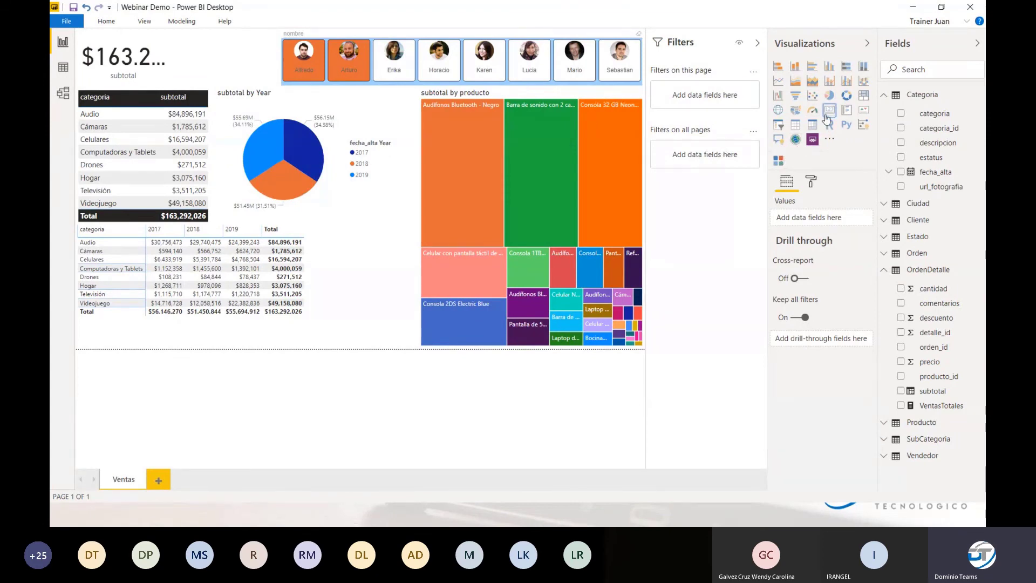
{"action": "left_click_drag", "start_coordinate": [173, 159], "coordinate": [210, 72]}
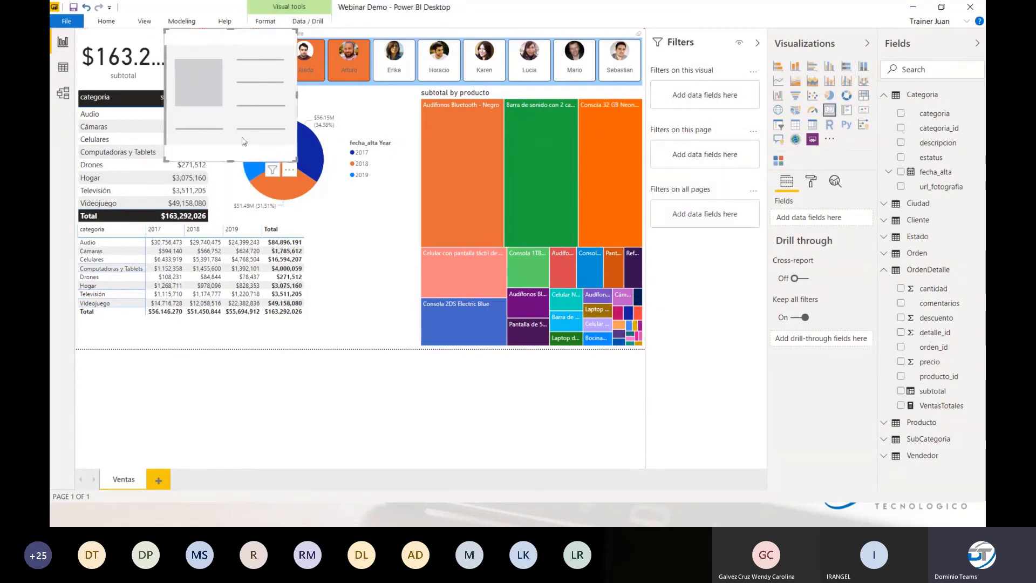
{"action": "left_click_drag", "start_coordinate": [233, 161], "coordinate": [227, 80]}
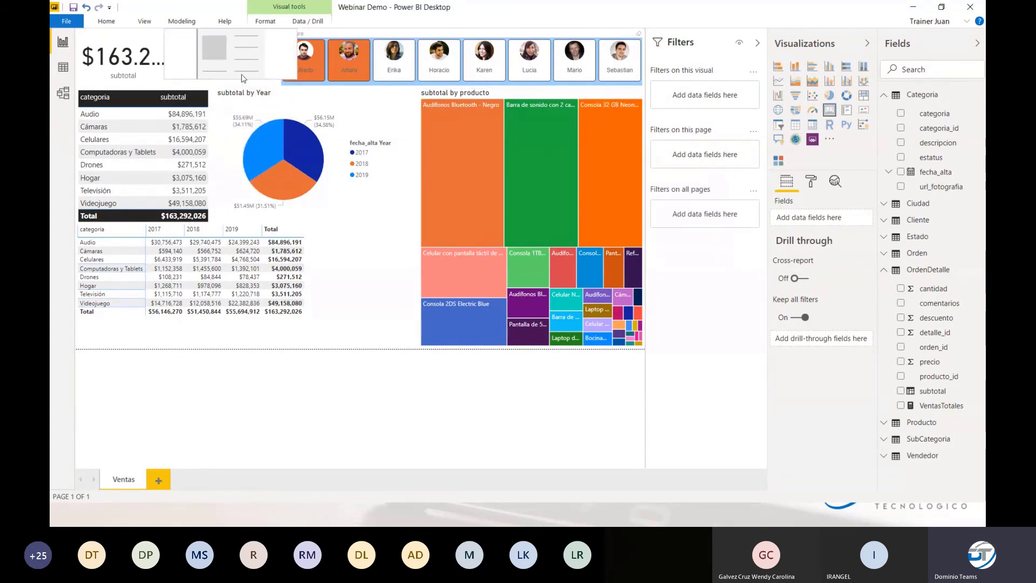
Step: Narrow the new card so it clears the nombre slicer and show the VentasTotales measure in it
{"action": "left_click", "coordinate": [367, 270]}
{"action": "left_click", "coordinate": [301, 58]}
{"action": "left_click_drag", "start_coordinate": [301, 58], "coordinate": [270, 54]}
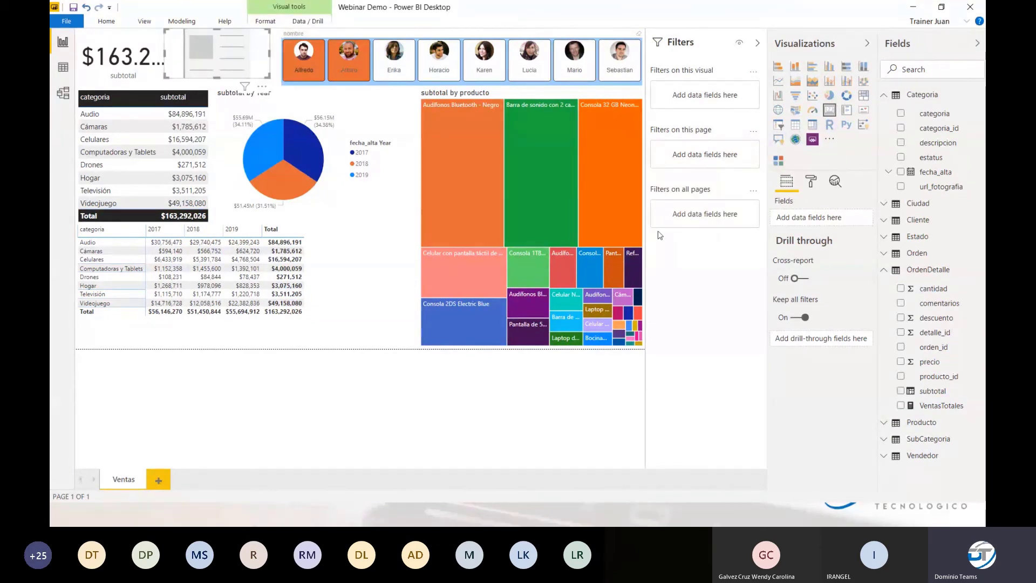
{"action": "left_click_drag", "start_coordinate": [942, 405], "coordinate": [236, 54]}
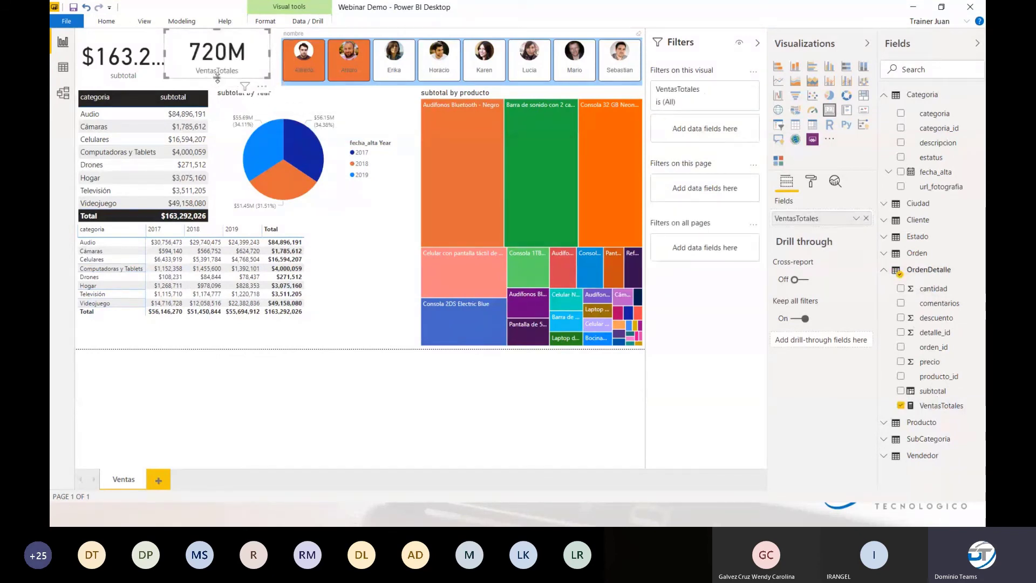
Step: Add the six remaining salespeople to the nombre slicer selection and deselect the first one
{"action": "left_click", "coordinate": [394, 67]}
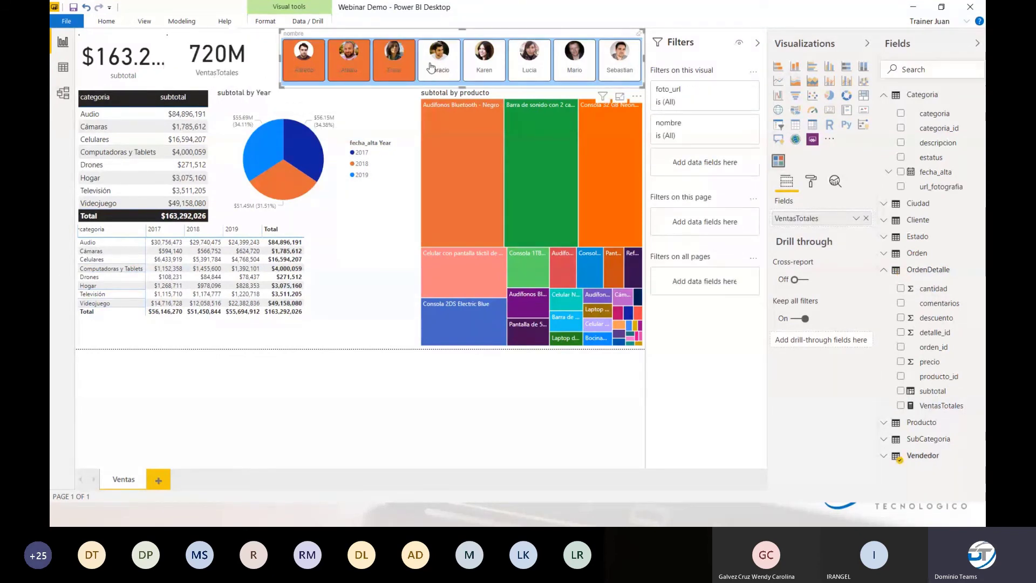
{"action": "left_click", "coordinate": [440, 67]}
{"action": "left_click", "coordinate": [483, 67]}
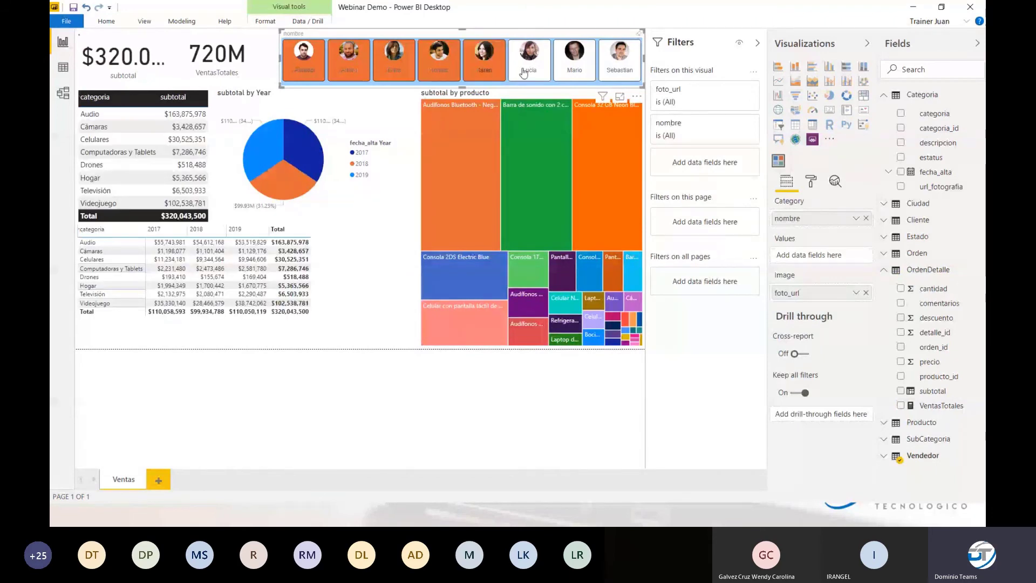
{"action": "left_click", "coordinate": [529, 73]}
{"action": "left_click", "coordinate": [575, 68]}
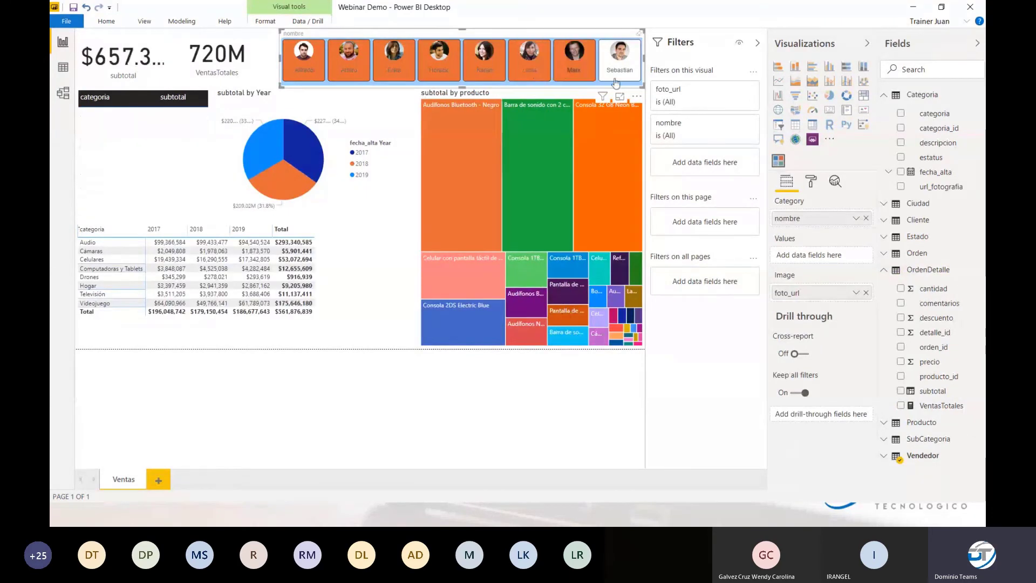
{"action": "left_click", "coordinate": [619, 65]}
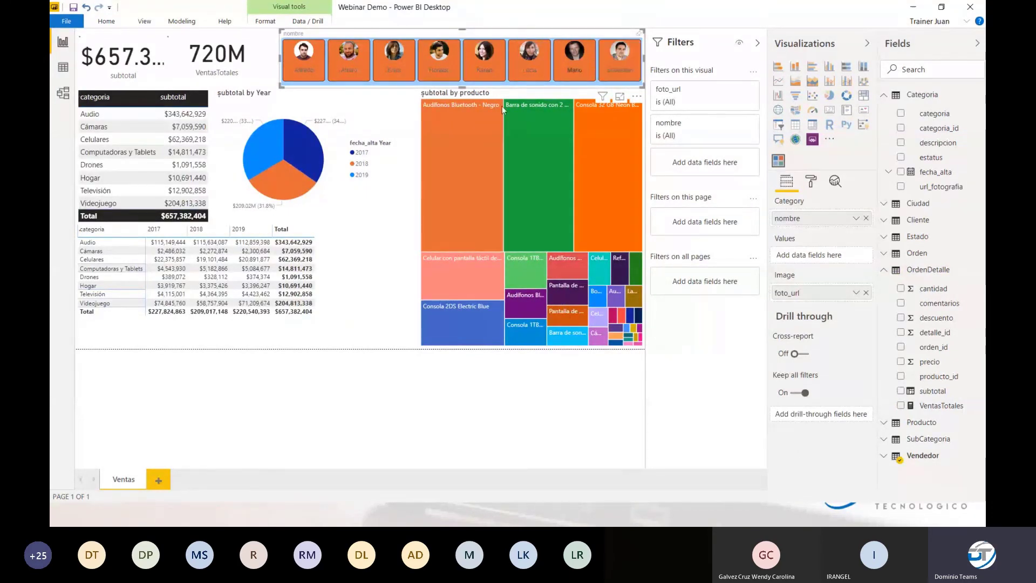
{"action": "left_click", "coordinate": [315, 56]}
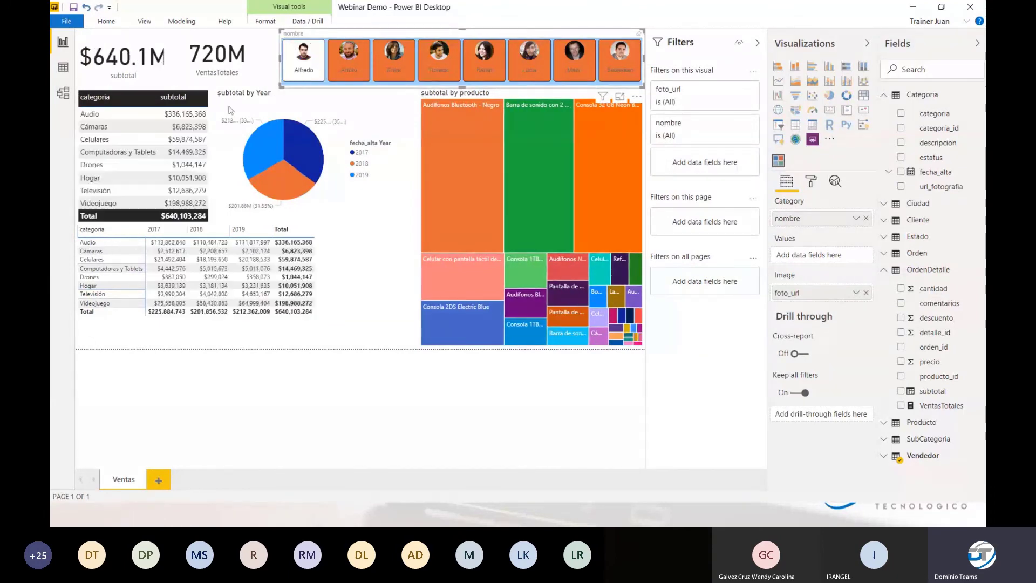
Step: Examine the VentasTotales formula and card while cross-filtering the report by Cámaras and Computadoras y Tablets from the category table
{"action": "left_click", "coordinate": [170, 133]}
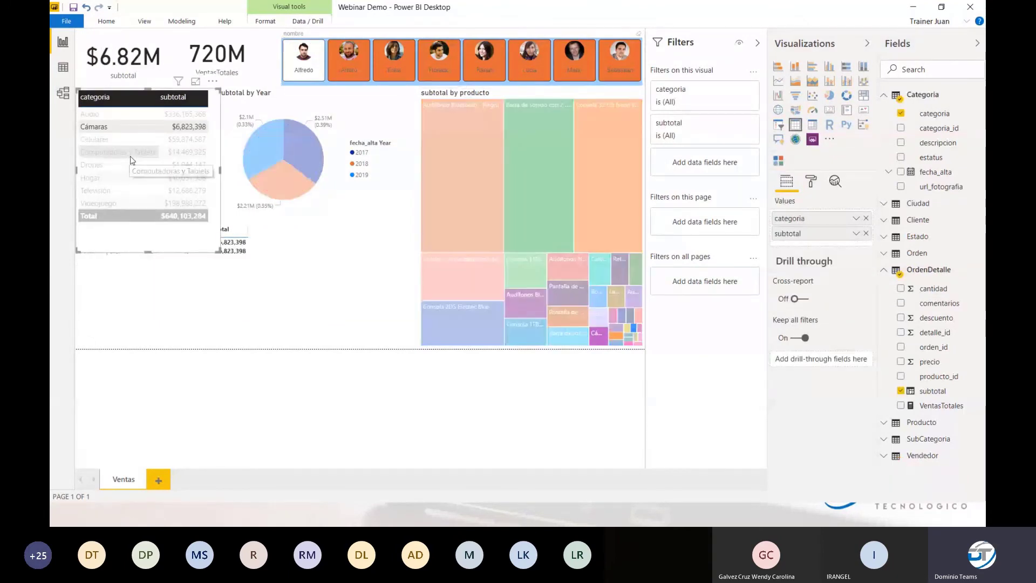
{"action": "left_click", "coordinate": [162, 152]}
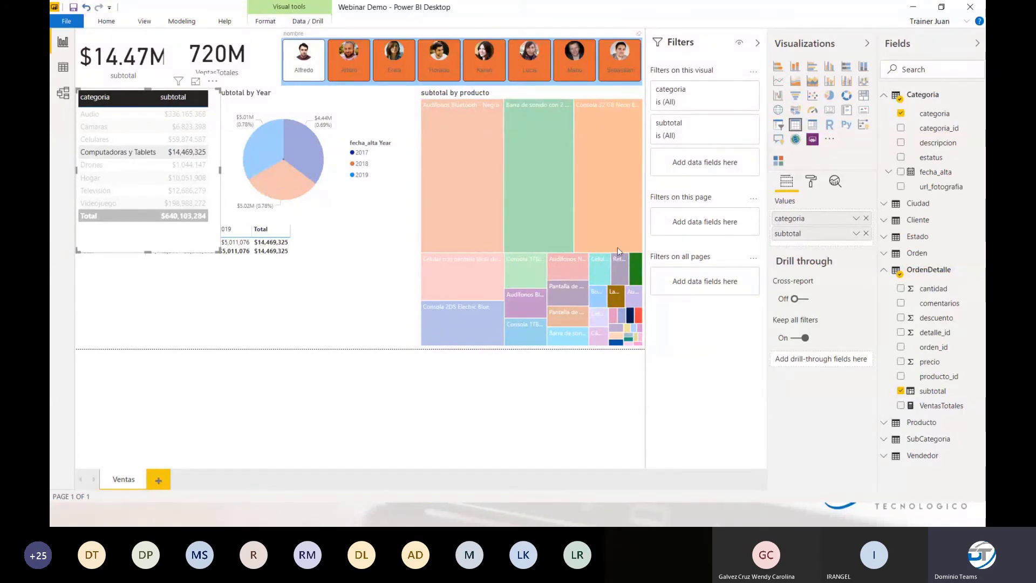
{"action": "left_click", "coordinate": [960, 408]}
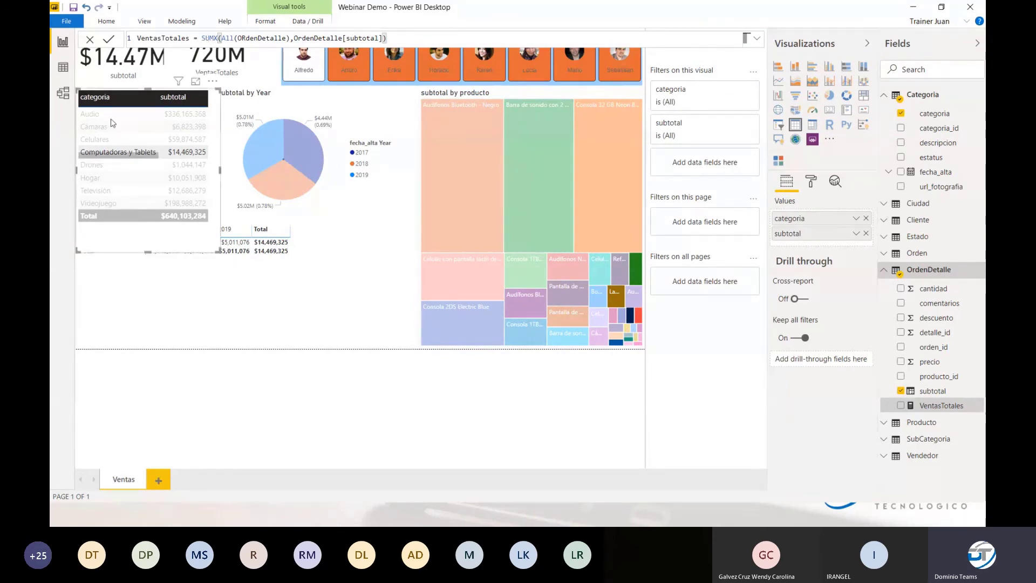
{"action": "mouse_move", "coordinate": [587, 193]}
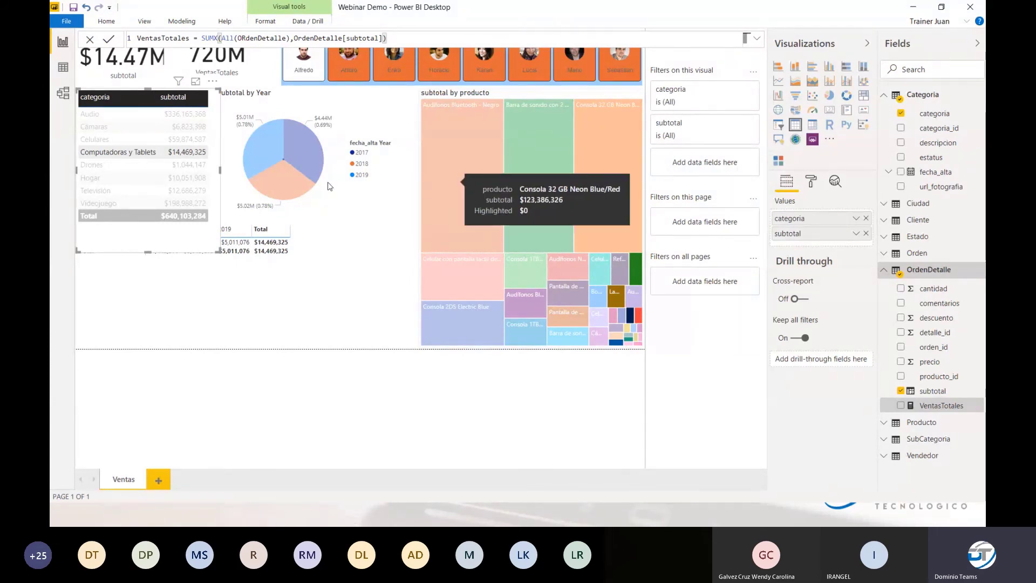
{"action": "left_click_drag", "start_coordinate": [238, 38], "coordinate": [275, 38]}
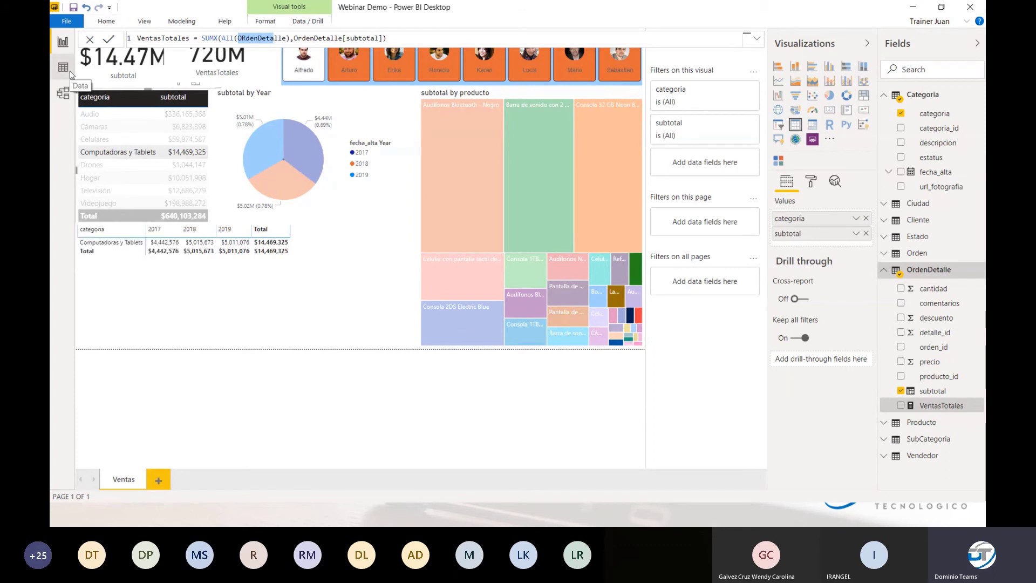
{"action": "left_click", "coordinate": [65, 50]}
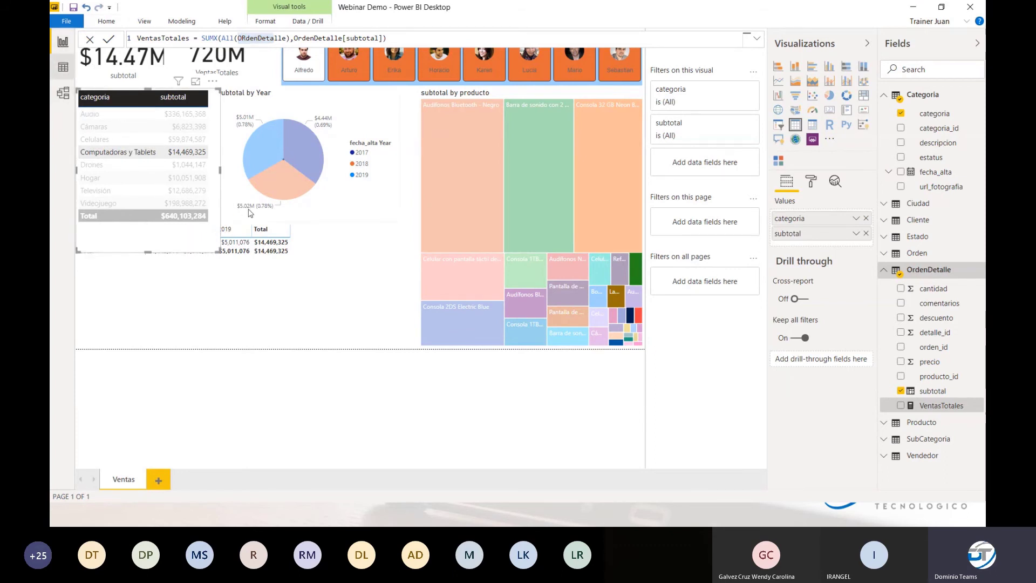
{"action": "left_click", "coordinate": [189, 244]}
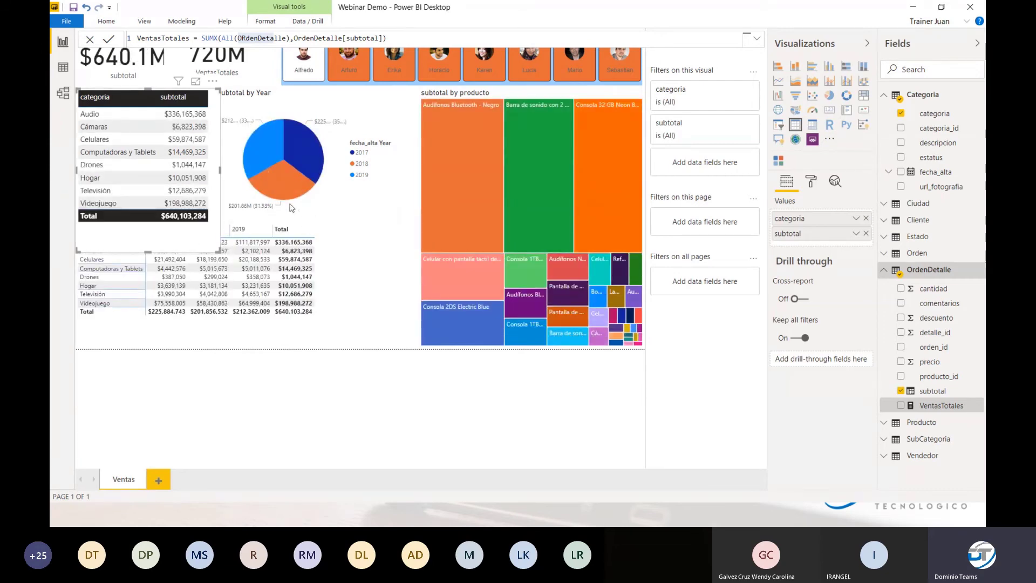
Step: Create a new measure in the OrdenDetalle table, name it Porcentaje Ventas and start its formula with the DIVIDE function
{"action": "left_click", "coordinate": [351, 175]}
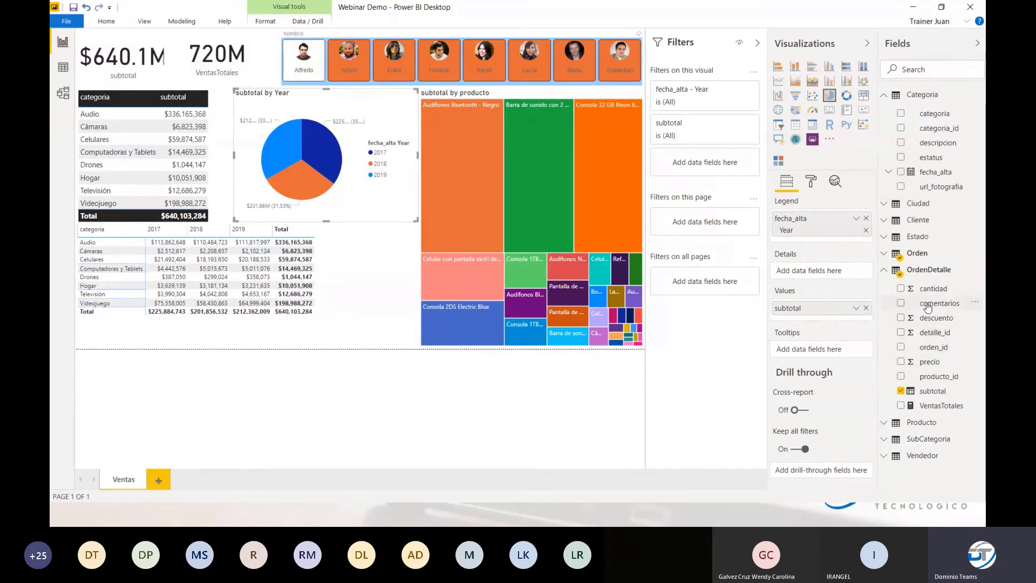
{"action": "right_click", "coordinate": [953, 272]}
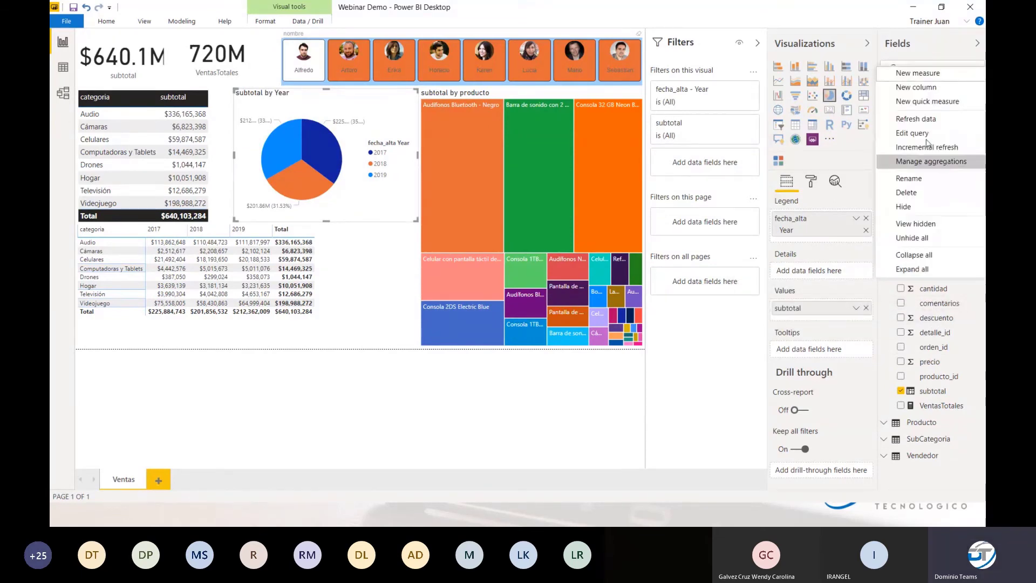
{"action": "left_click", "coordinate": [926, 74]}
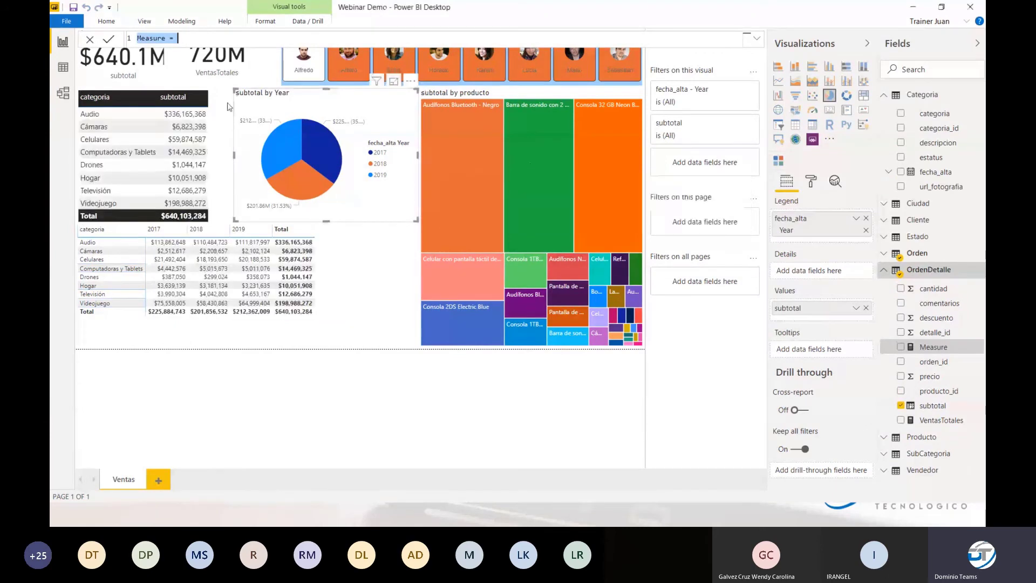
{"action": "left_click", "coordinate": [166, 38]}
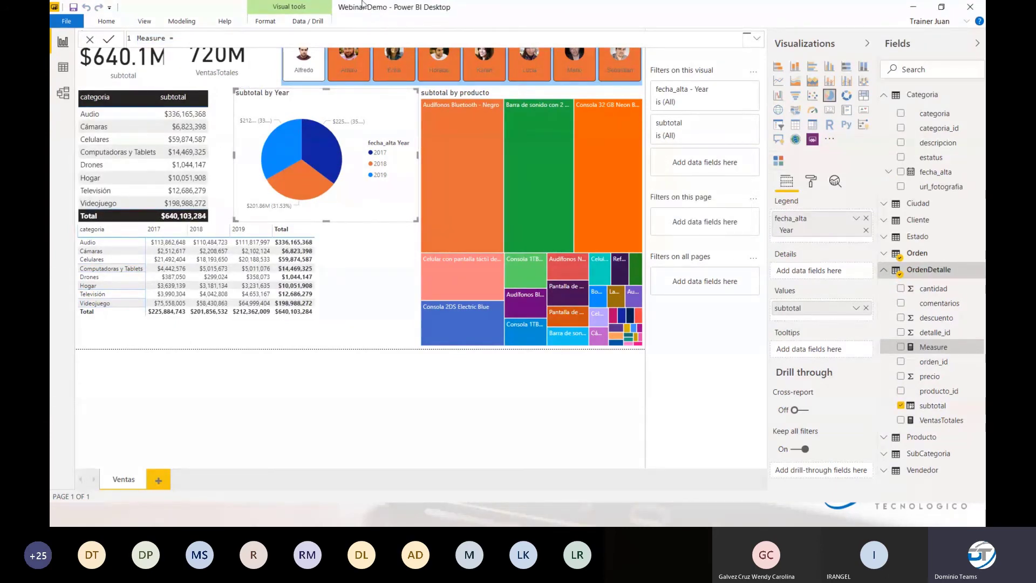
{"action": "key", "text": "shift+Home"}
{"action": "type", "text": "Porcentaje Ventas = DIV"}
{"action": "key", "text": "Tab"}
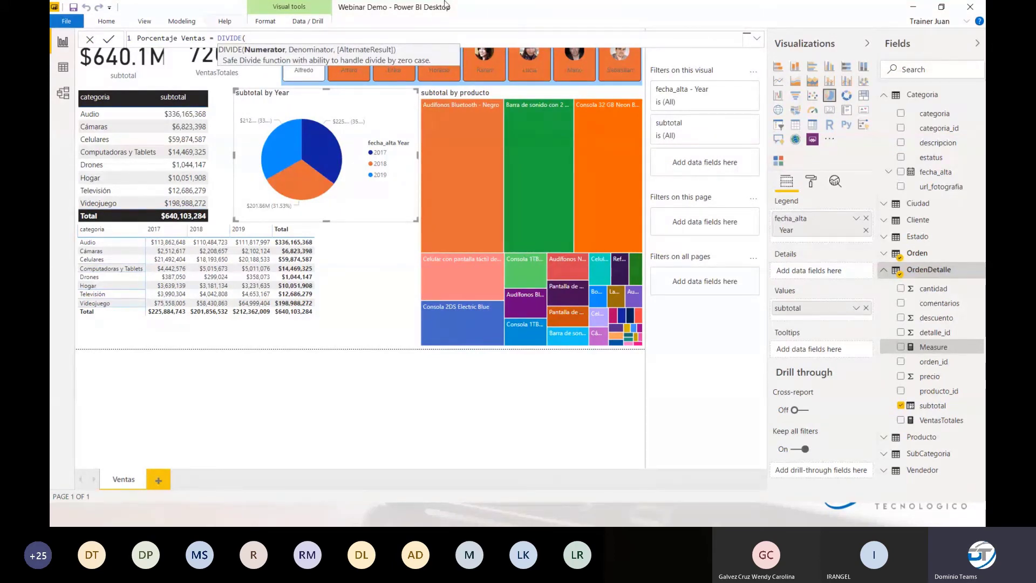
{"action": "type", "text": "Sub"}
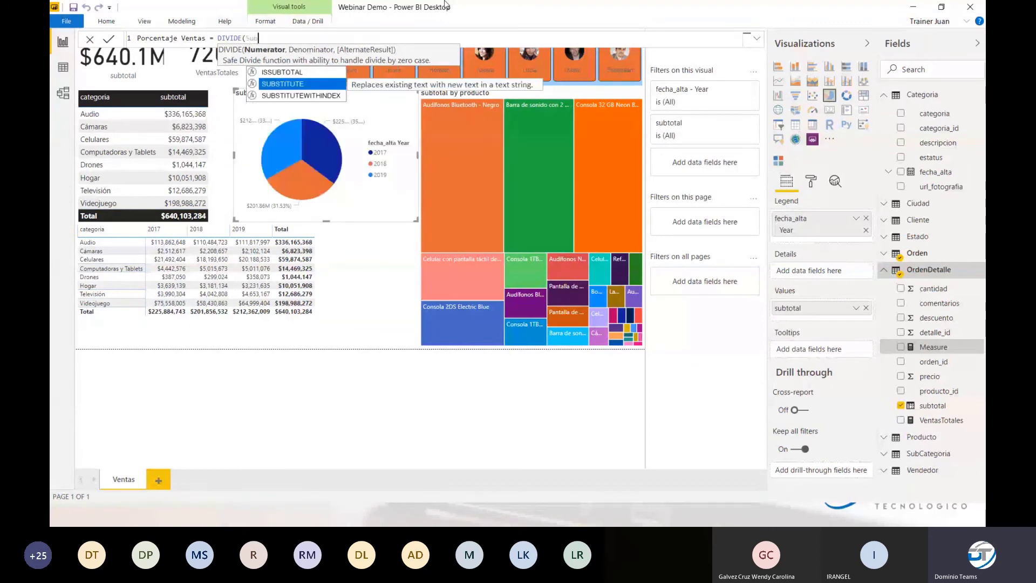
{"action": "key", "text": "BackSpace"}
{"action": "key", "text": "BackSpace"}
{"action": "key", "text": "BackSpace"}
Step: Begin the DIVIDE numerator with a SUMX function that uses OrdenDetalle as its table
{"action": "type", "text": "SUMX"}
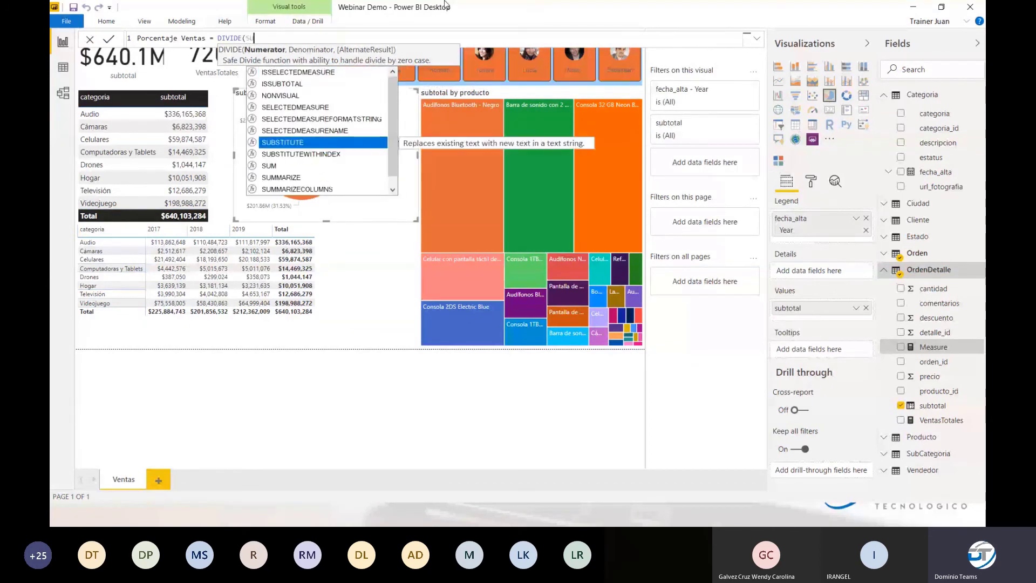
{"action": "type", "text": "(S"}
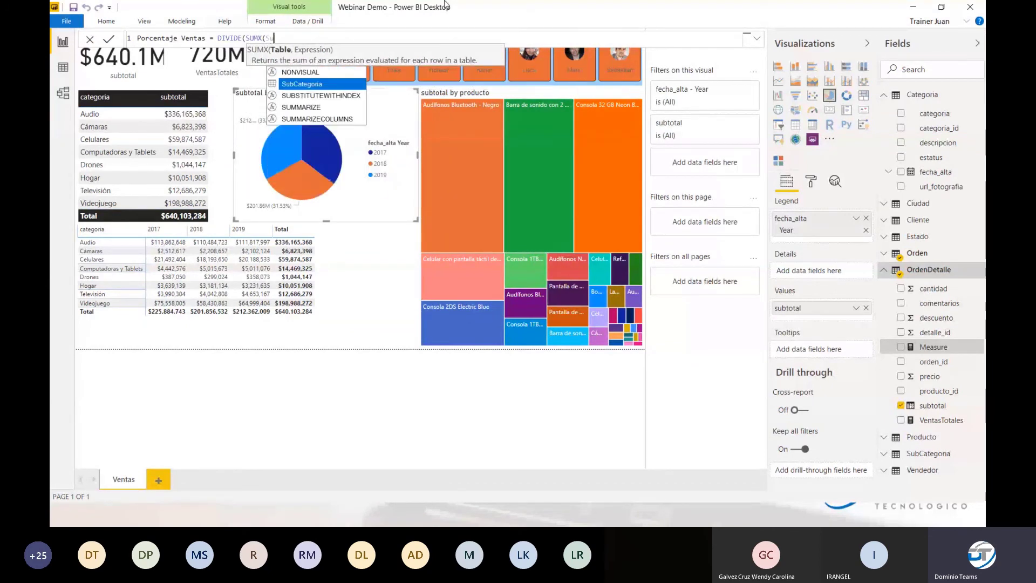
{"action": "key", "text": "BackSpace"}
{"action": "type", "text": "Orden,"}
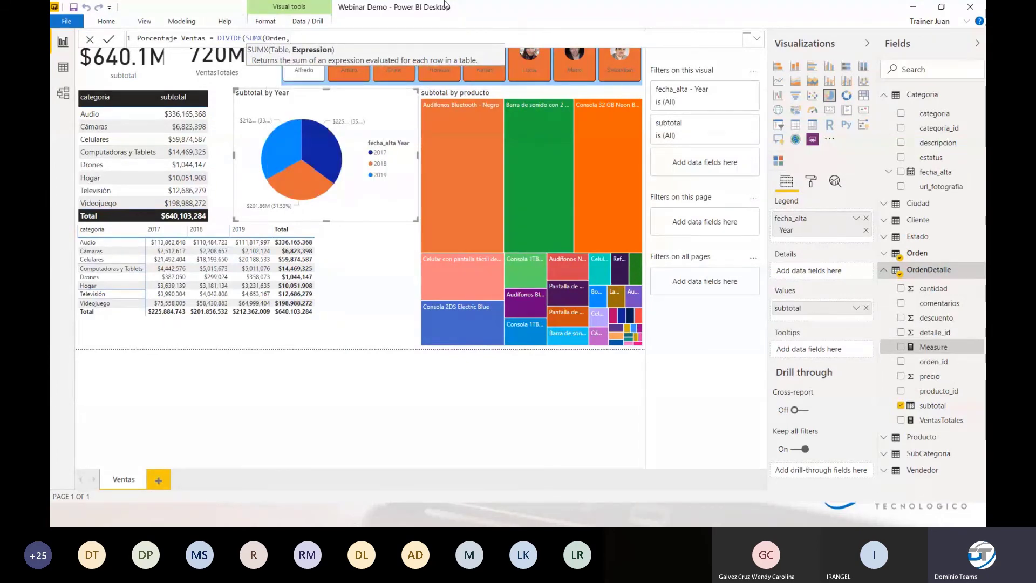
{"action": "key", "text": "BackSpace"}
{"action": "type", "text": ")"}
{"action": "key", "text": "BackSpace"}
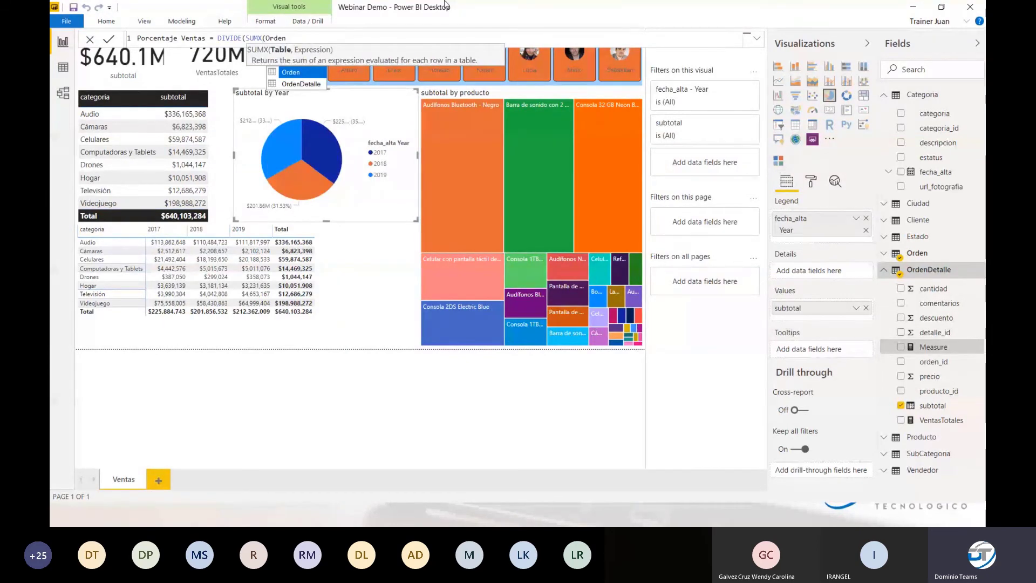
{"action": "key", "text": "Tab"}
{"action": "type", "text": ","}
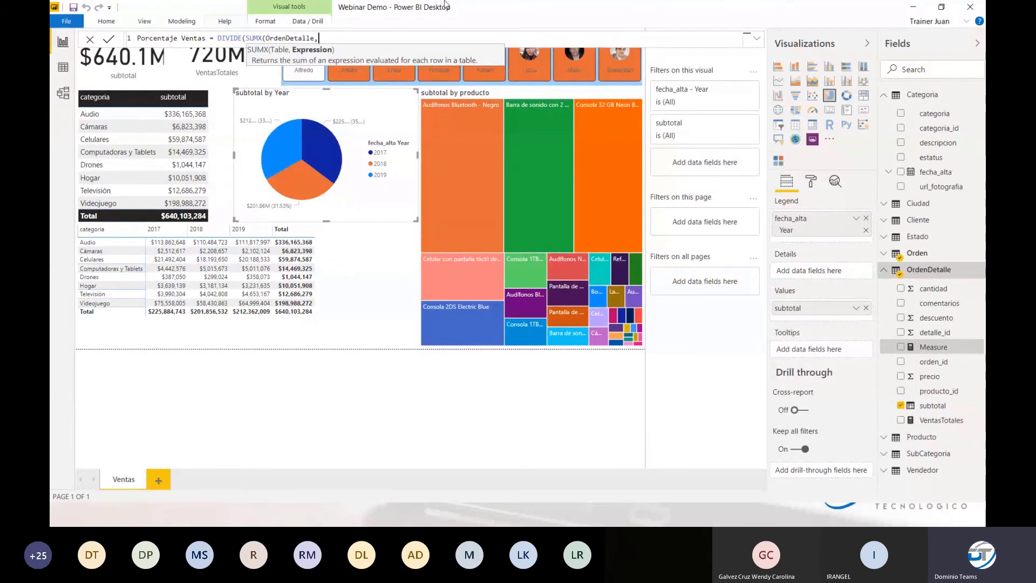
Step: Complete the SUMX numerator with OrdenDetalle[subtotal] as its expression
{"action": "type", "text": "Sub"}
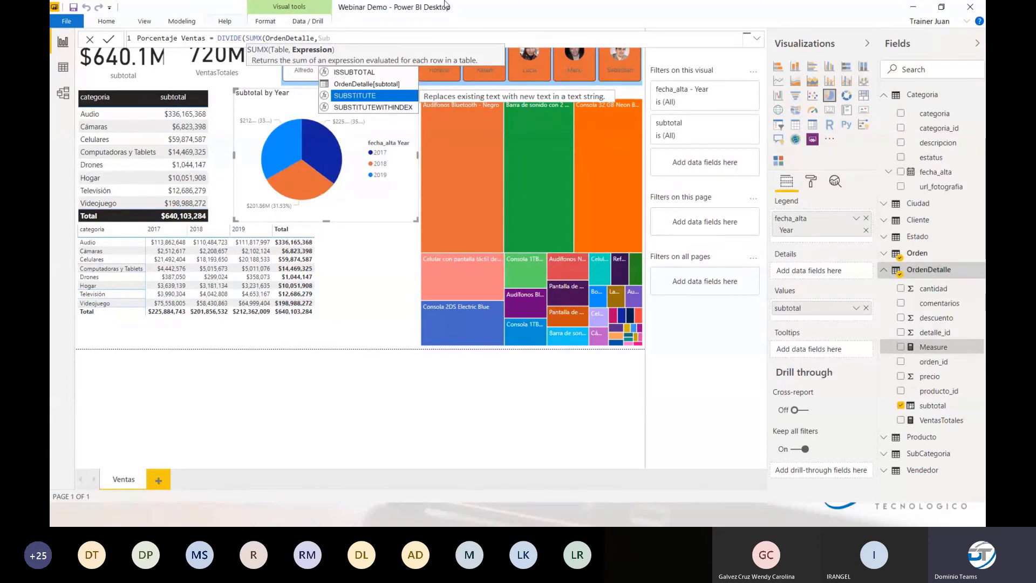
{"action": "key", "text": "Up"}
{"action": "key", "text": "Tab"}
{"action": "type", "text": ")"}
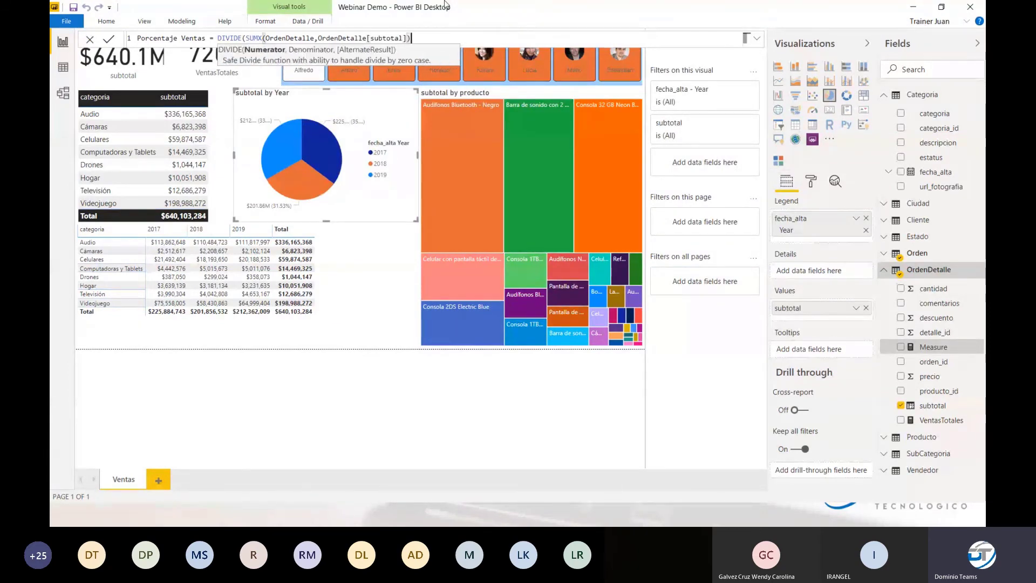
Step: Use the [VentasTotales] measure as the denominator of the DIVIDE function, followed by a comma for the alternate result
{"action": "type", "text": ","}
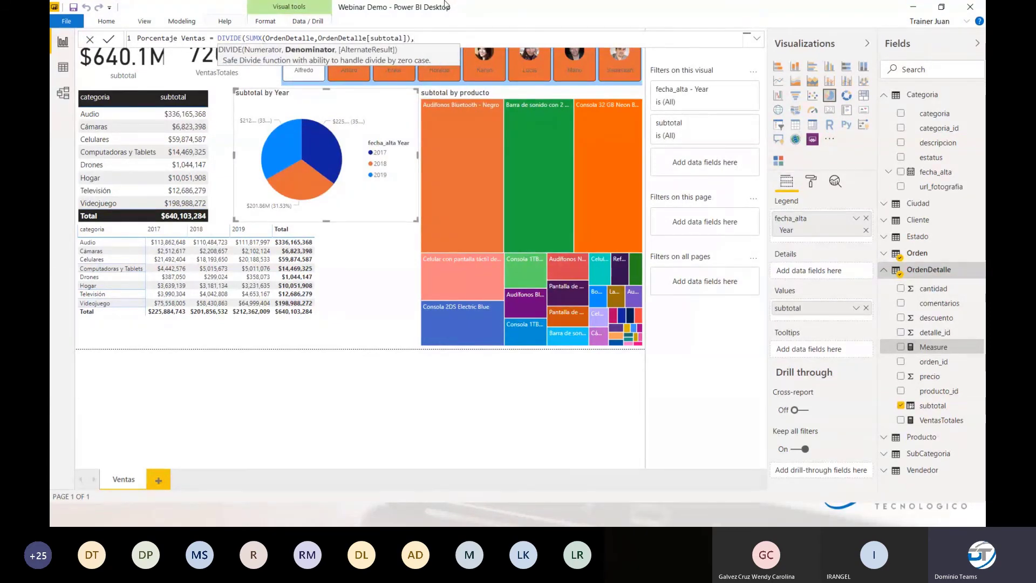
{"action": "type", "text": "Tota"}
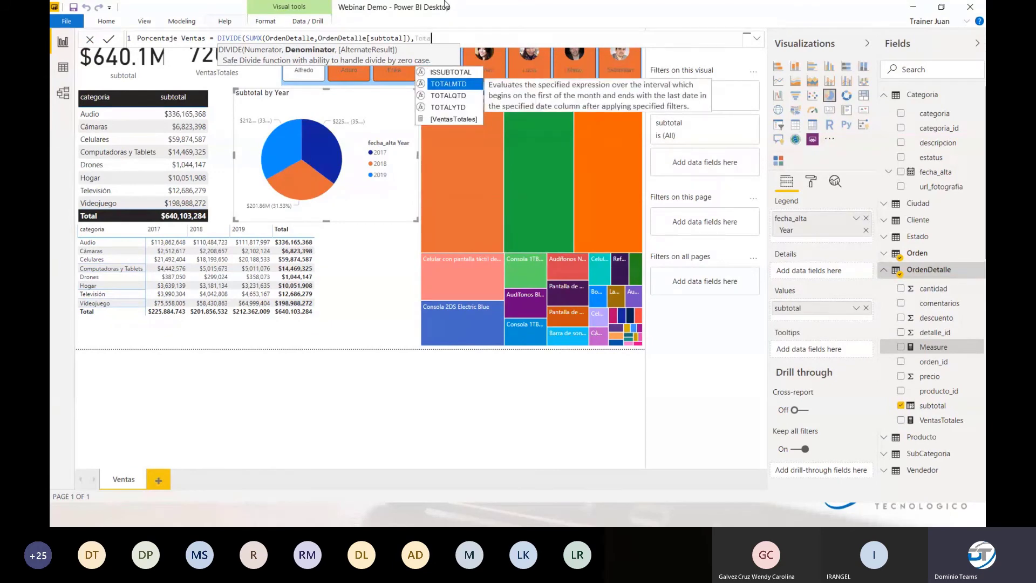
{"action": "key", "text": "Down"}
{"action": "key", "text": "Down"}
{"action": "key", "text": "Down"}
{"action": "key", "text": "Tab"}
{"action": "type", "text": ","}
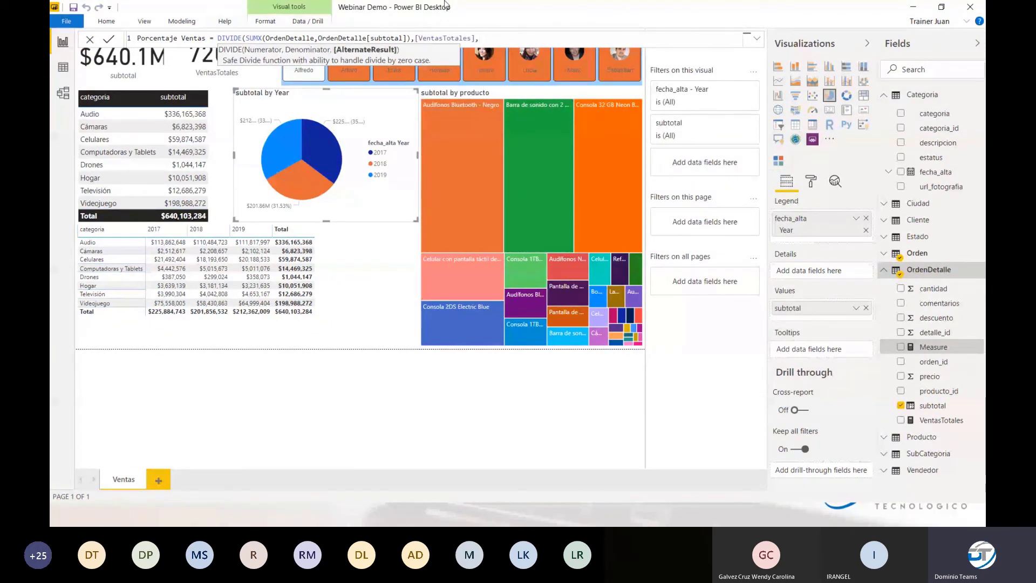
Step: Complete the Porcentaje Ventas measure with 0 as the DIVIDE alternate result and format it as a percentage
{"action": "type", "text": "0)"}
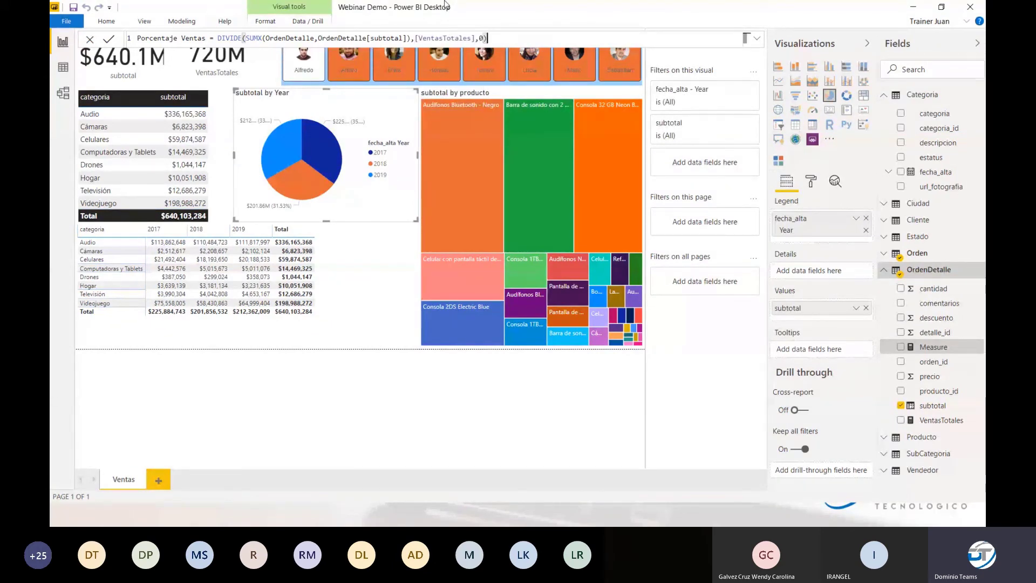
{"action": "key", "text": "Return"}
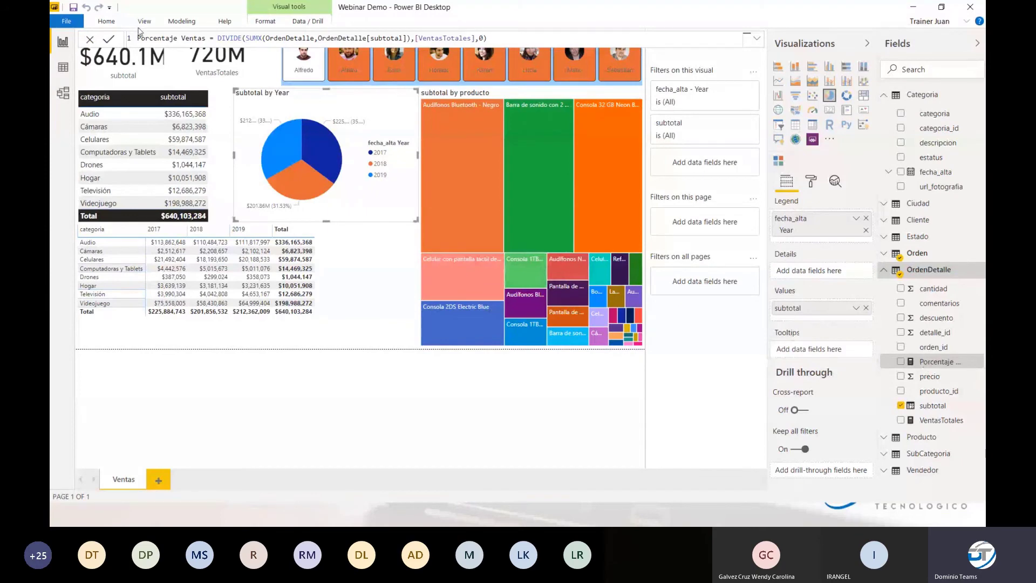
{"action": "left_click", "coordinate": [173, 23]}
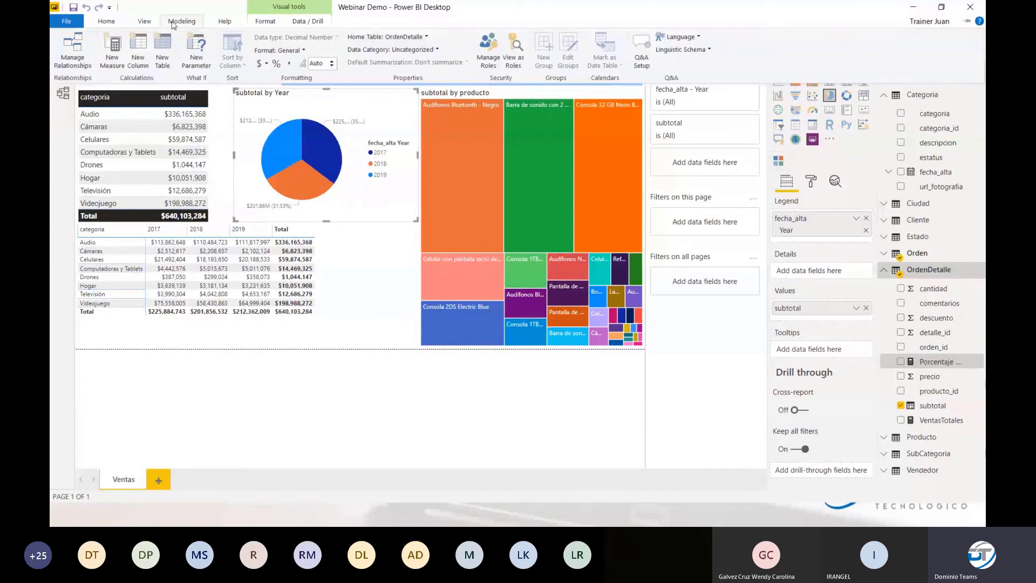
{"action": "left_click", "coordinate": [275, 65]}
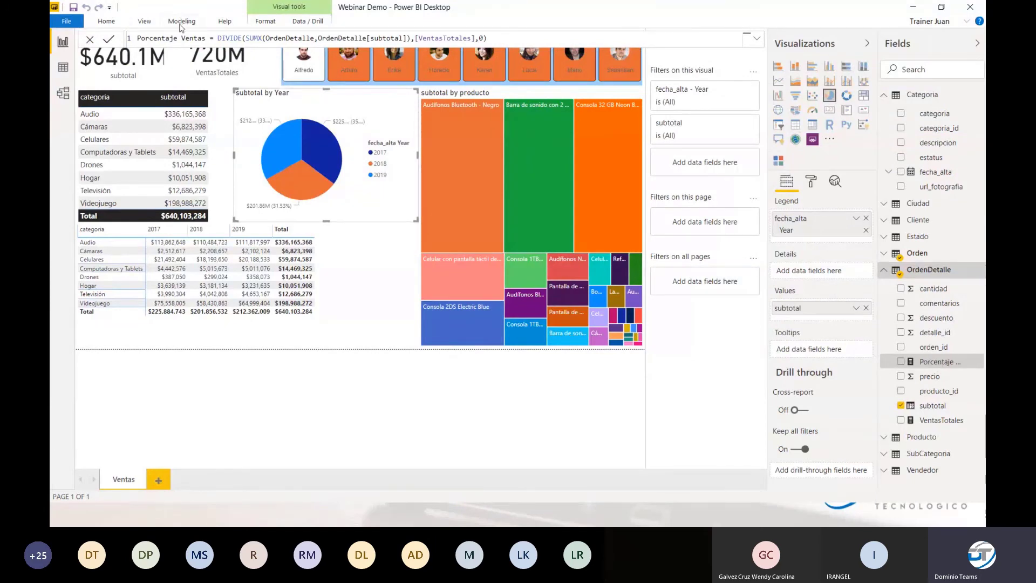
Step: Narrow the subtotal by Year pie chart from its table-facing side and add the Porcentaje Ventas measure to the category table
{"action": "left_click_drag", "start_coordinate": [234, 155], "coordinate": [286, 156]}
{"action": "left_click", "coordinate": [232, 162]}
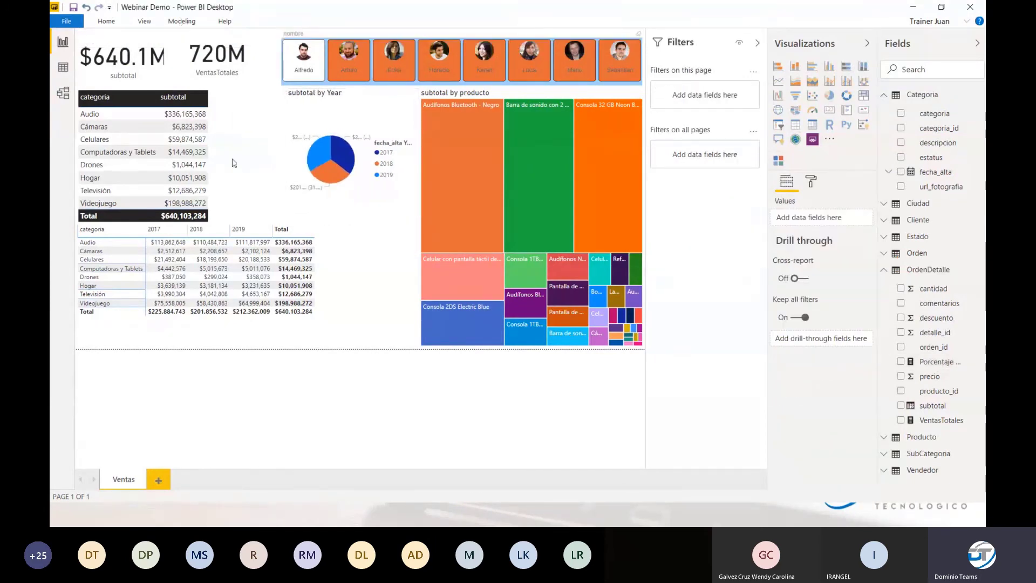
{"action": "left_click", "coordinate": [216, 118]}
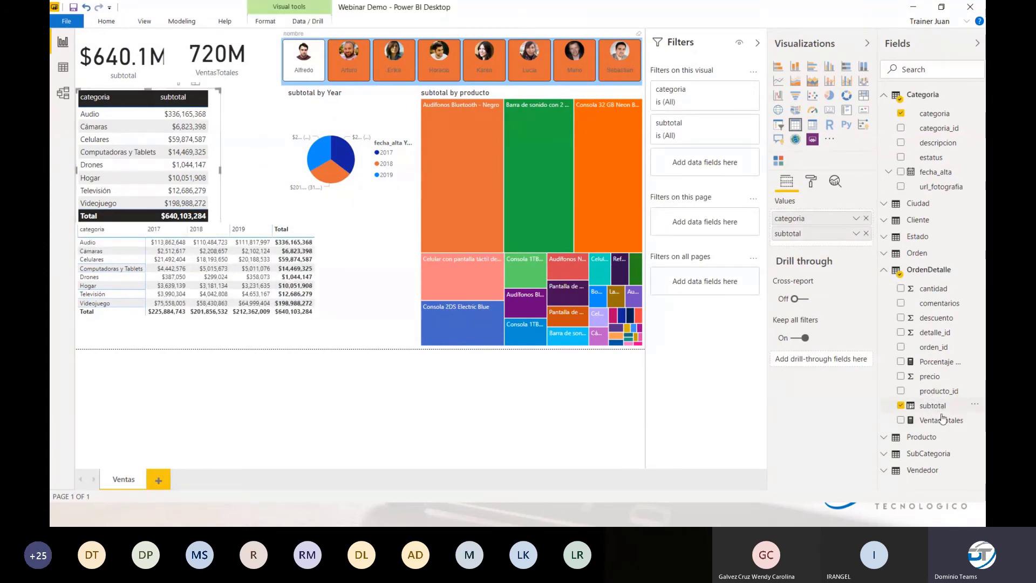
{"action": "mouse_move", "coordinate": [941, 422]}
{"action": "left_mouse_down"}
{"action": "mouse_move", "coordinate": [924, 390]}
{"action": "mouse_move", "coordinate": [932, 406]}
{"action": "left_mouse_up"}
{"action": "left_click_drag", "start_coordinate": [939, 364], "coordinate": [277, 174]}
{"action": "left_click", "coordinate": [294, 199]}
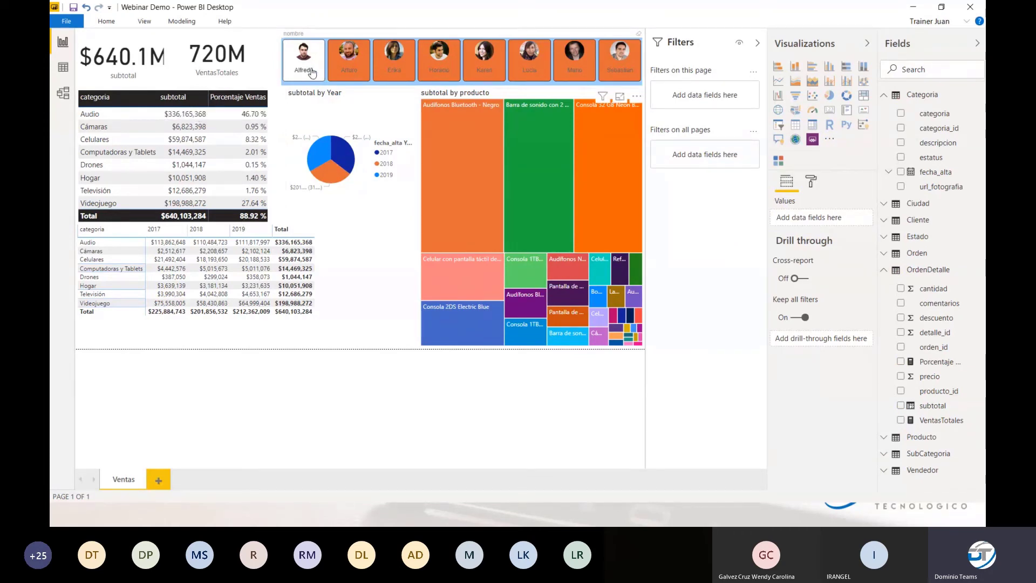
Step: Toggle the first seller in the photo slicer, and deselect the sellers one by one until only the last remains
{"action": "left_click", "coordinate": [310, 72]}
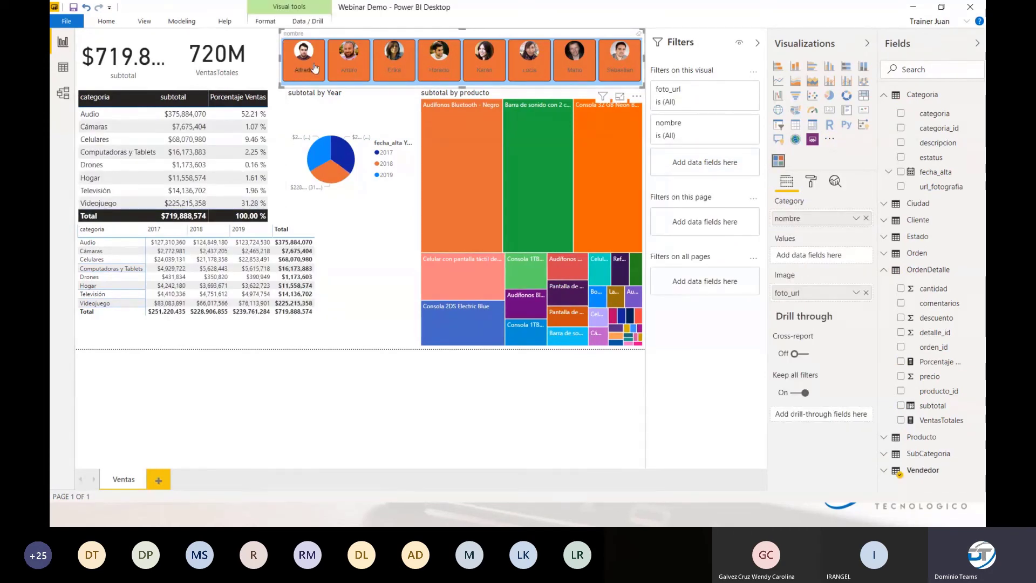
{"action": "left_click", "coordinate": [304, 56]}
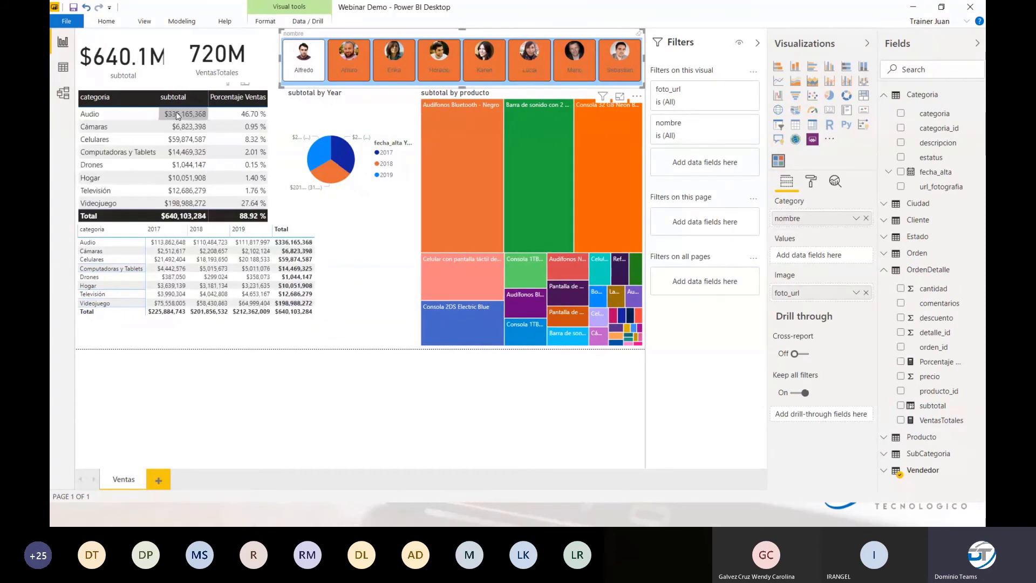
{"action": "left_click", "coordinate": [329, 74]}
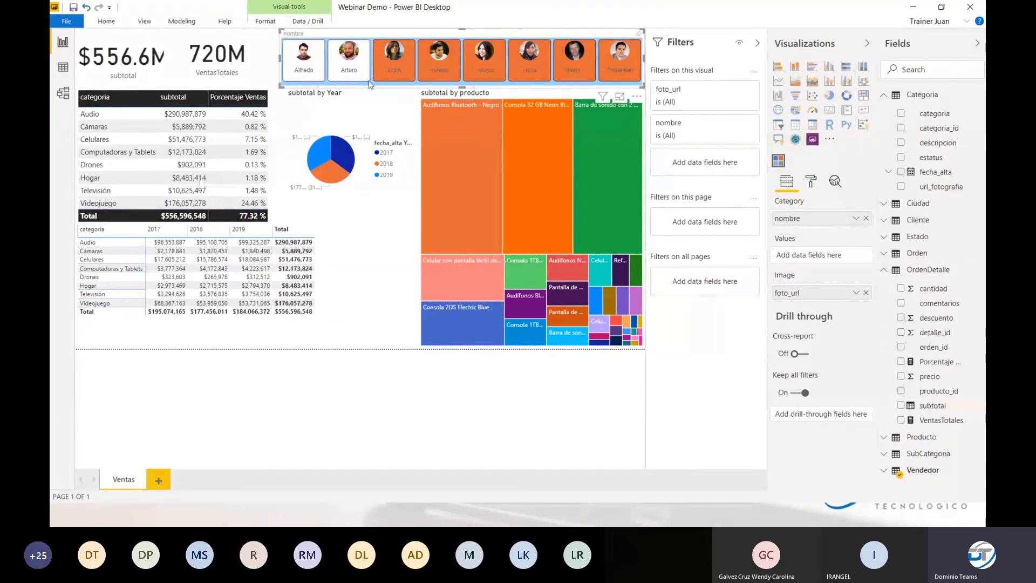
{"action": "left_click", "coordinate": [396, 65]}
{"action": "left_click", "coordinate": [456, 59]}
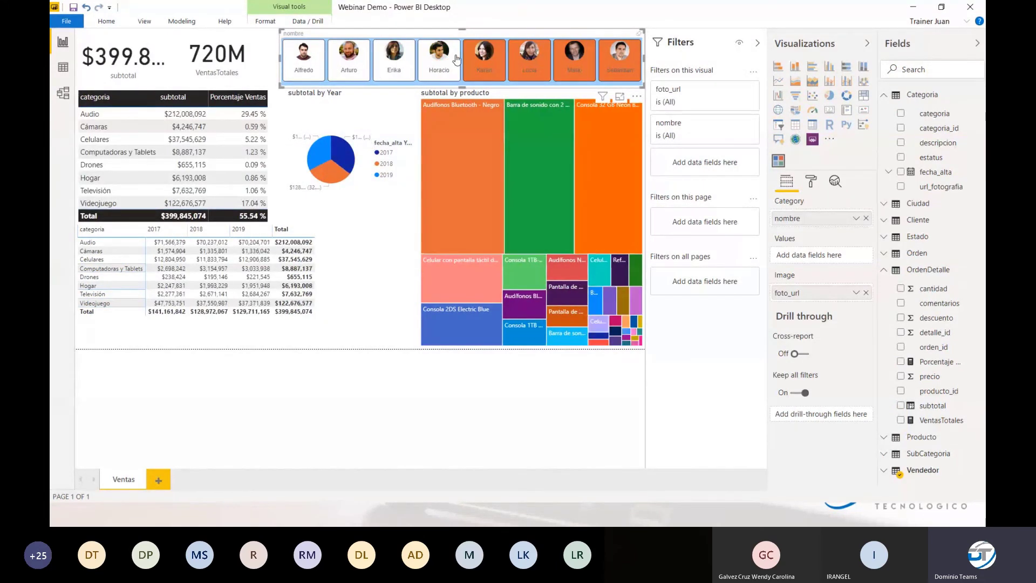
{"action": "left_click", "coordinate": [483, 62]}
{"action": "left_click", "coordinate": [521, 67]}
{"action": "left_click", "coordinate": [574, 62]}
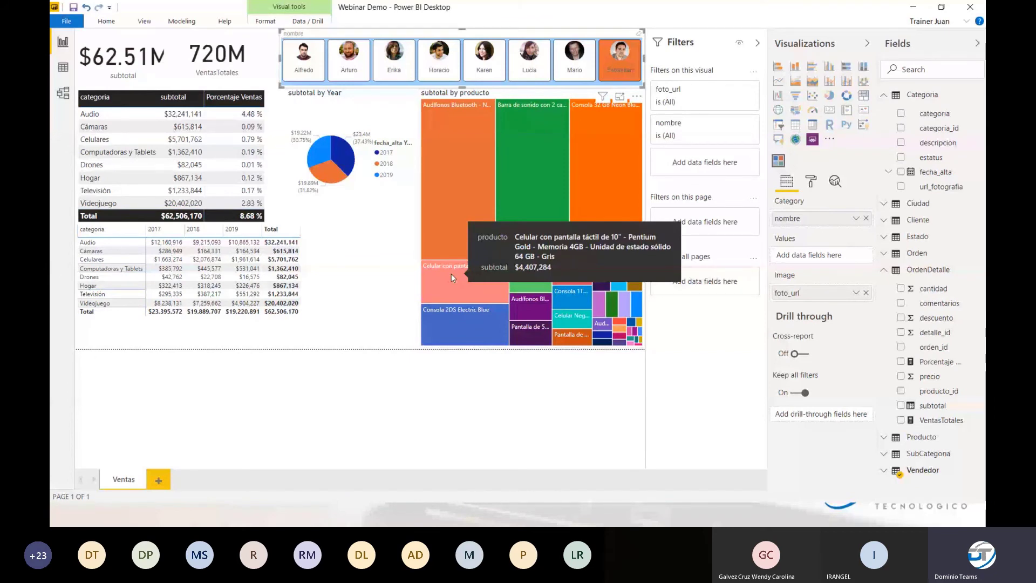
Step: Switch to the PowerPoint slide show to present the DAX (Data Analysis Expressions) slide
{"action": "key", "text": "alt+Tab"}
{"action": "key", "text": "alt+Tab"}
{"action": "key", "text": "alt+Tab"}
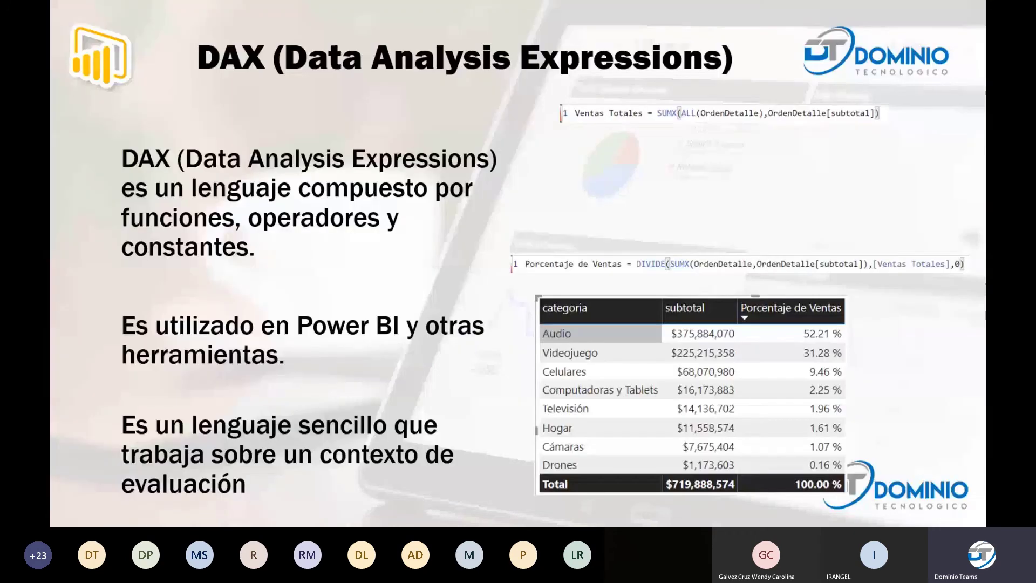
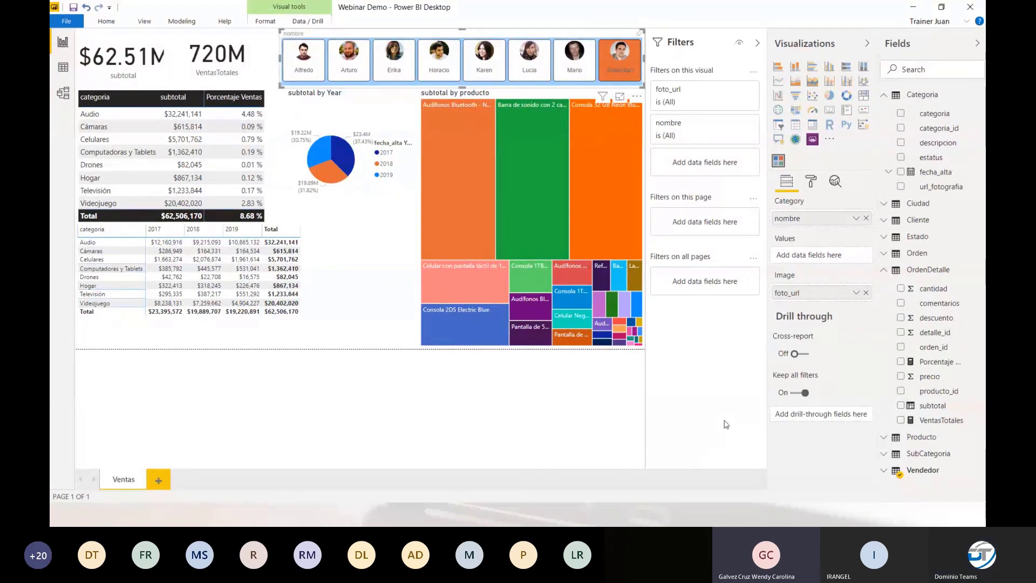
Step: Show the Otras funcionalidades slide in the PowerPoint slide show and return to Power BI Desktop
{"action": "key", "text": "alt+Tab"}
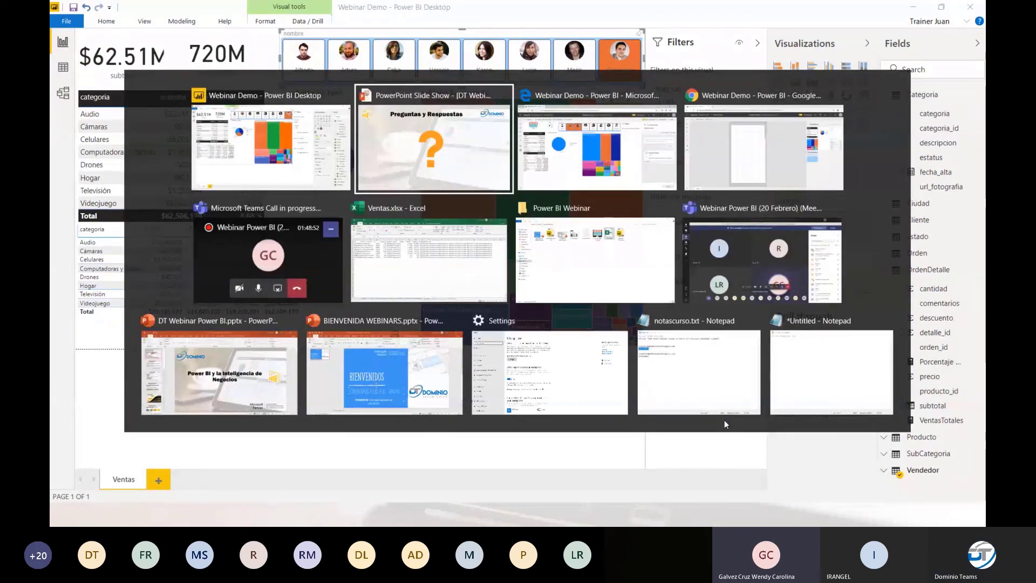
{"action": "key", "text": "Right"}
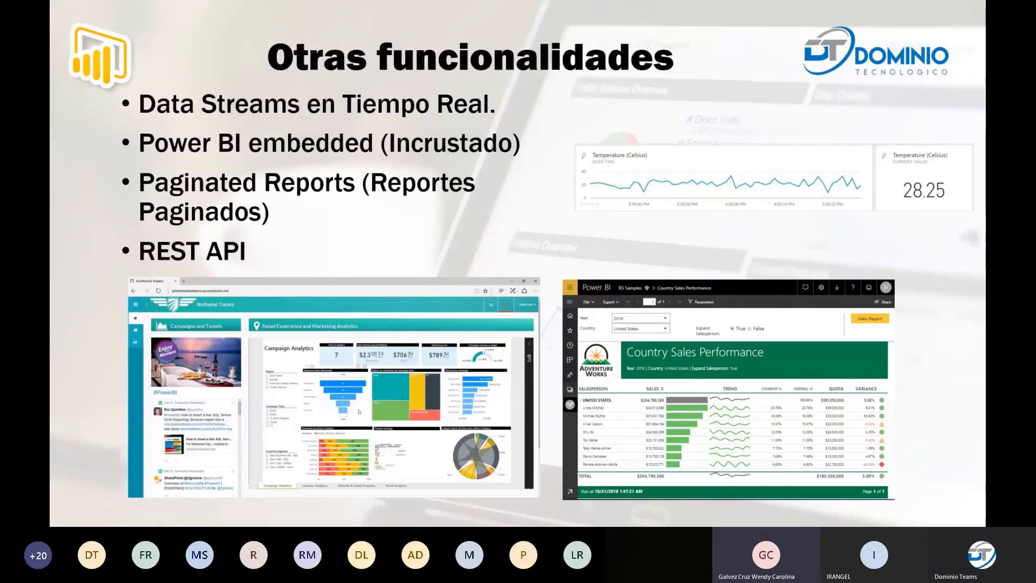
{"action": "key", "text": "alt+Tab"}
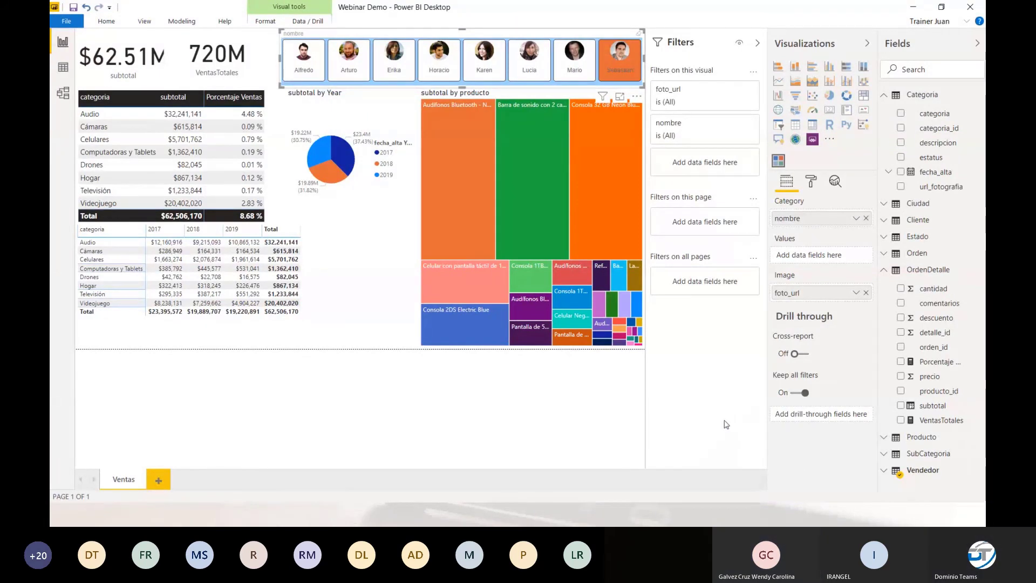
Step: Display the formula of the VentasTotales measure and highlight its All(OrdenDetalle) argument and the subtotal column
{"action": "left_click", "coordinate": [224, 65]}
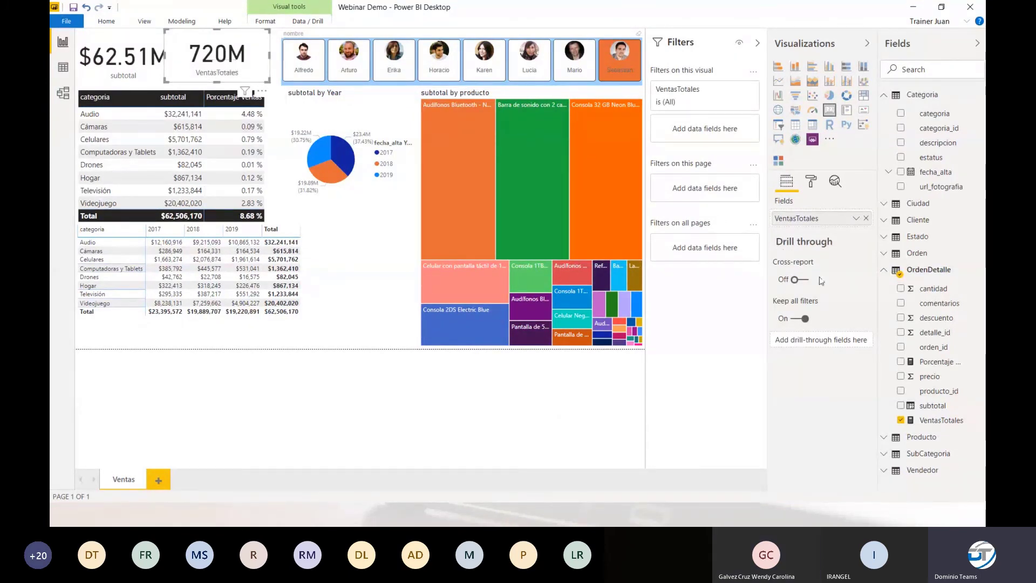
{"action": "left_click", "coordinate": [935, 422]}
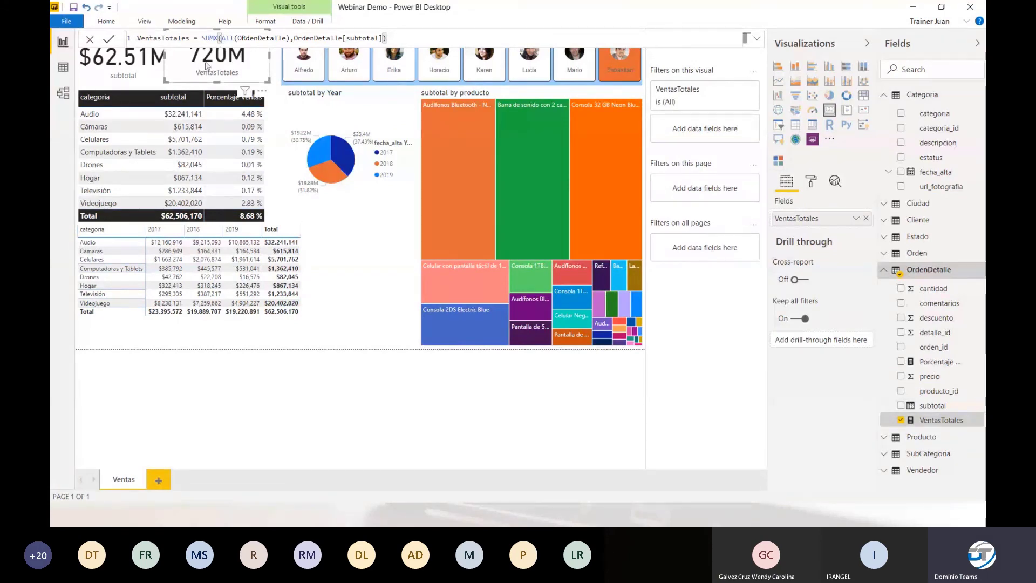
{"action": "left_click_drag", "start_coordinate": [221, 39], "coordinate": [291, 38]}
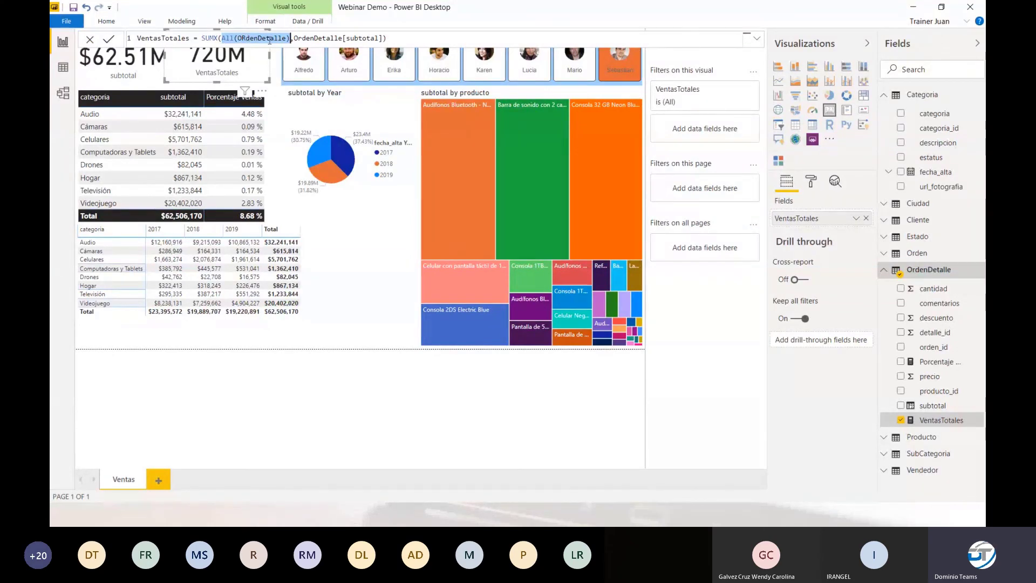
{"action": "double_click", "coordinate": [348, 38]}
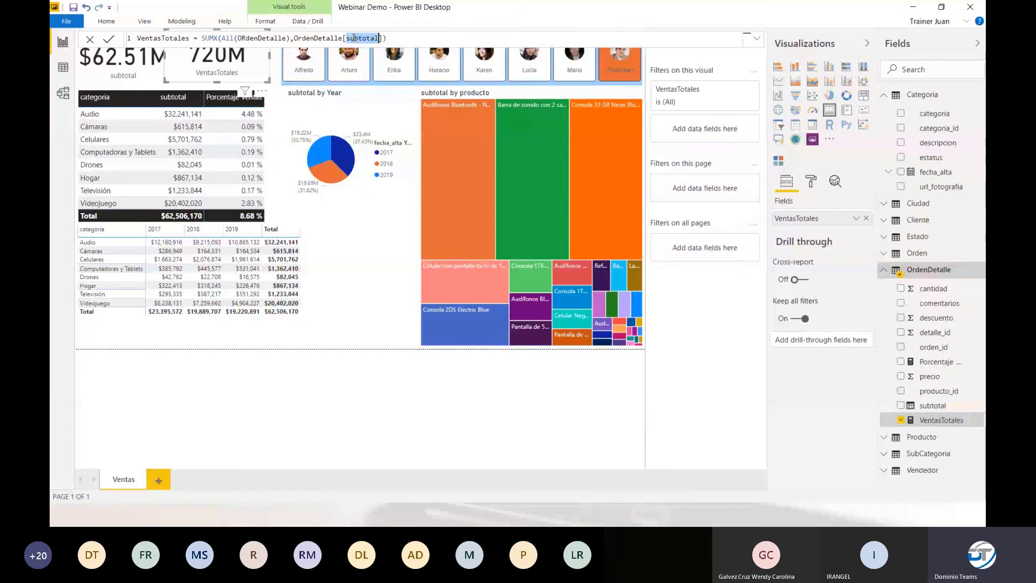
Step: Add the first four sellers to the photo slicer's selection to compare the subtotal and VentasTotales cards
{"action": "left_click", "coordinate": [348, 64], "text": "ctrl"}
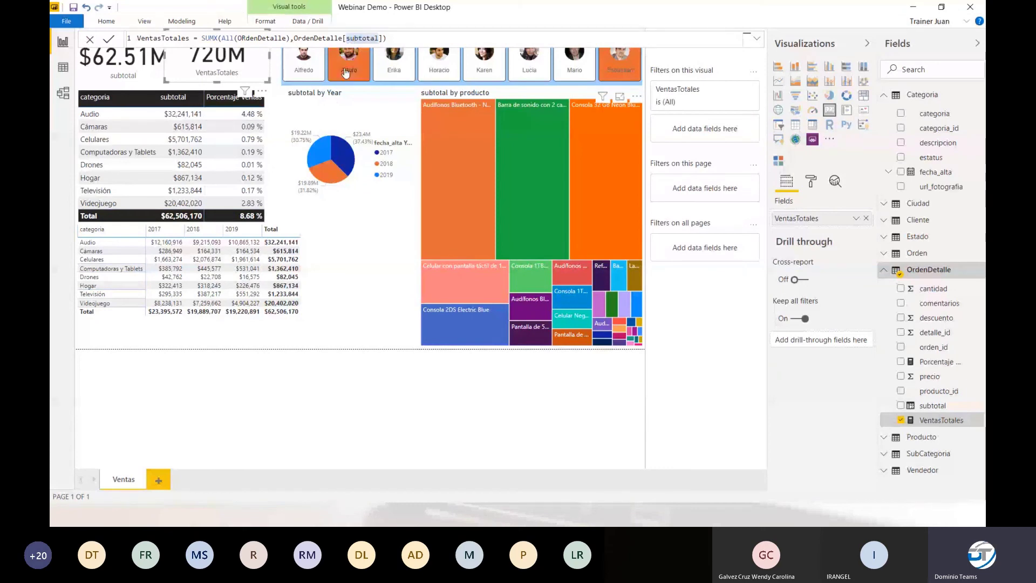
{"action": "left_click", "coordinate": [390, 65], "text": "ctrl"}
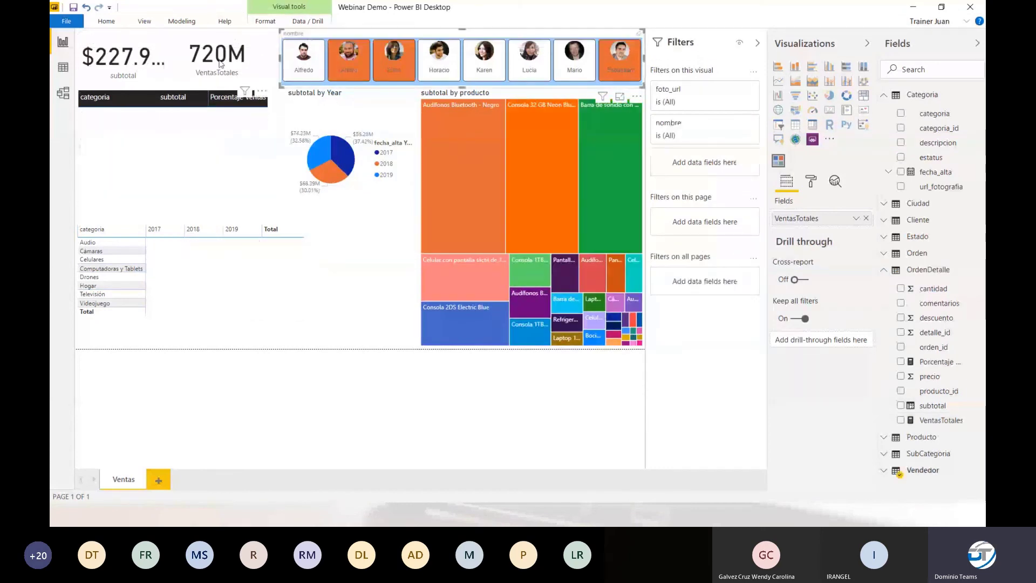
{"action": "left_click", "coordinate": [431, 73], "text": "ctrl"}
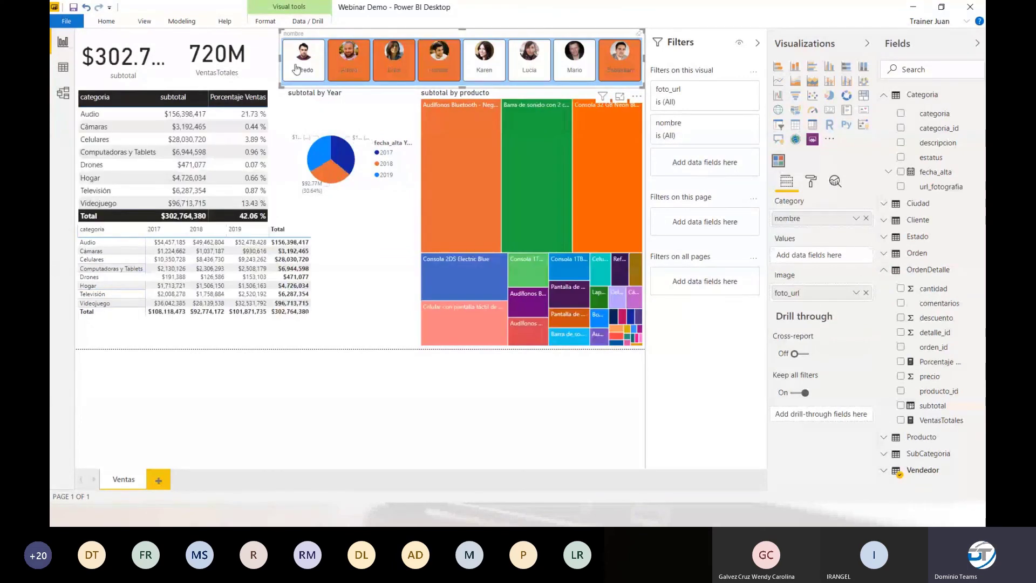
{"action": "left_click", "coordinate": [298, 65], "text": "ctrl"}
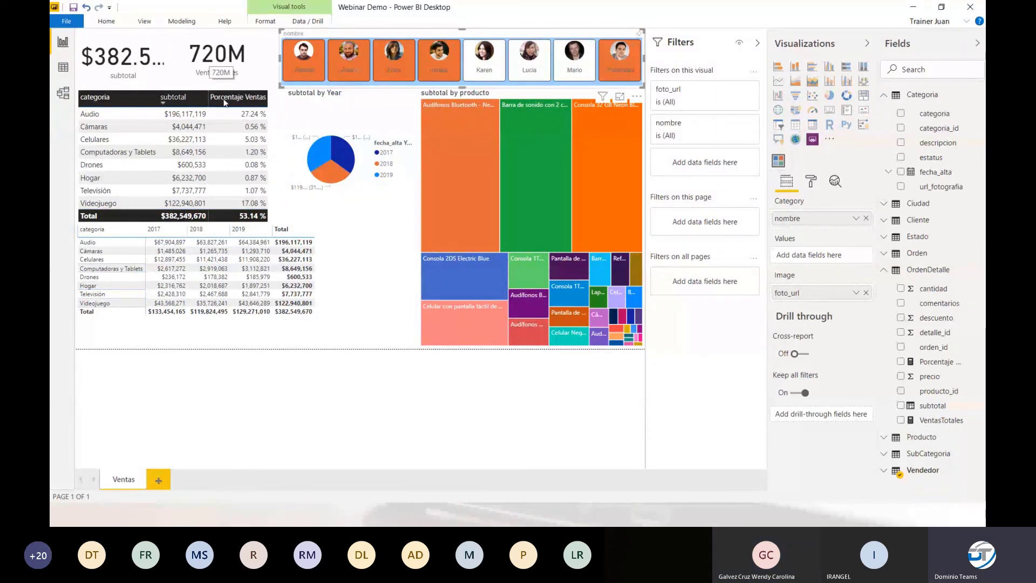
Step: Review the formulas of VentasTotales, subtotal and Porcentaje Ventas, highlighting the [VentasTotales] denominator in the last one
{"action": "left_click", "coordinate": [934, 421]}
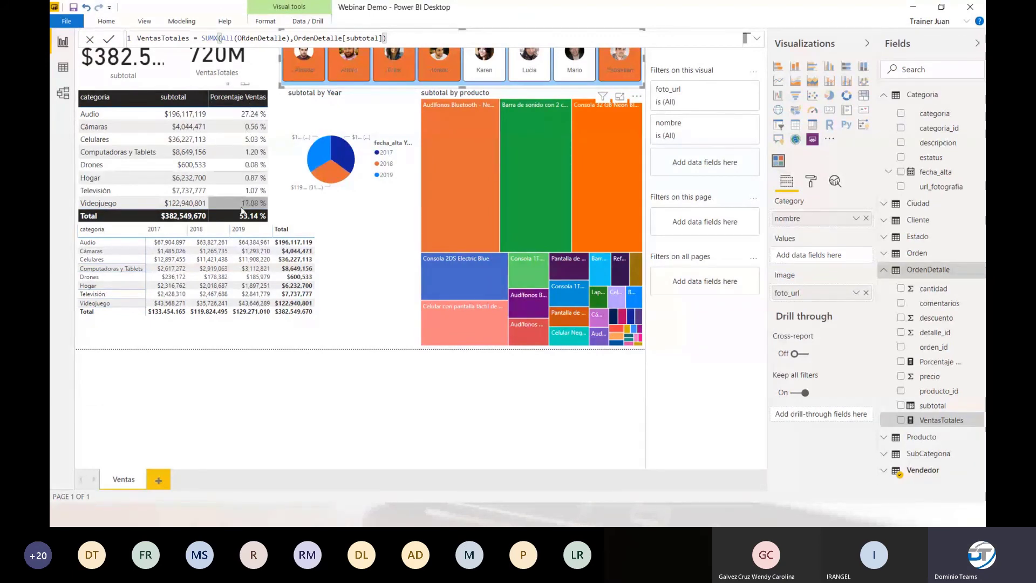
{"action": "left_click", "coordinate": [939, 406]}
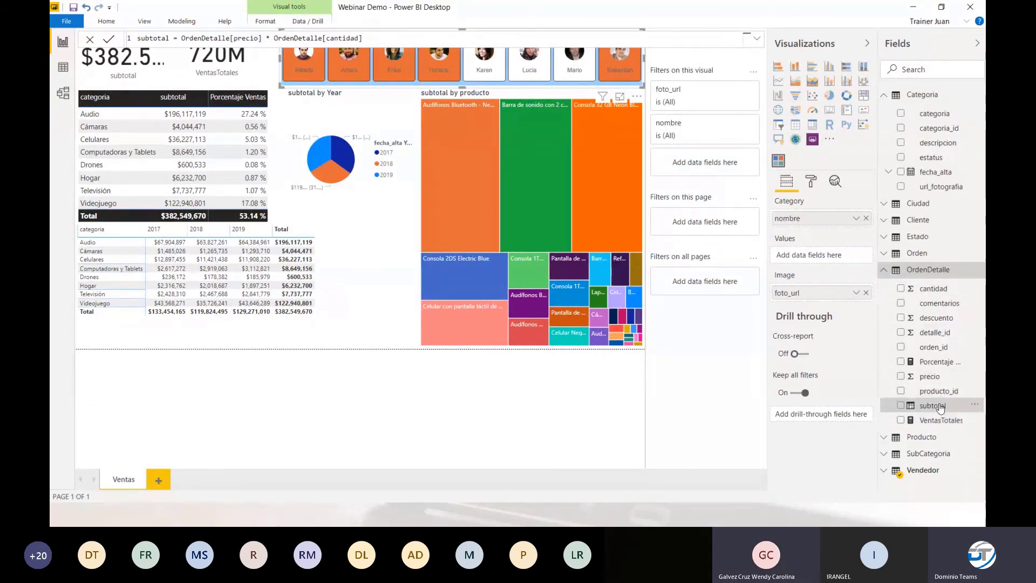
{"action": "left_click", "coordinate": [939, 361]}
{"action": "left_click_drag", "start_coordinate": [414, 38], "coordinate": [480, 38]}
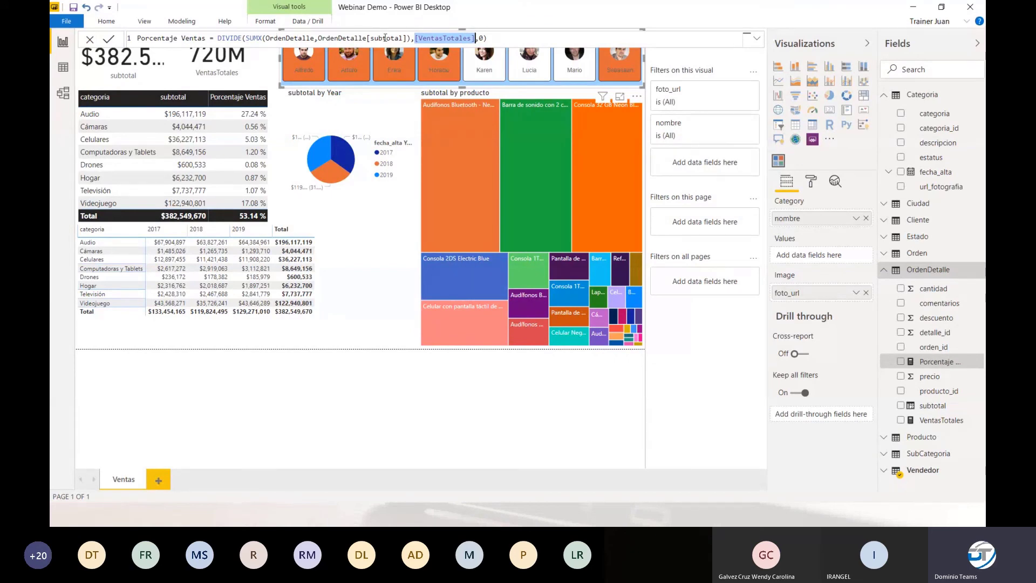
Step: Clear all selected sellers from the photo slicer and filter the report to the first two sellers
{"action": "left_click", "coordinate": [307, 74]}
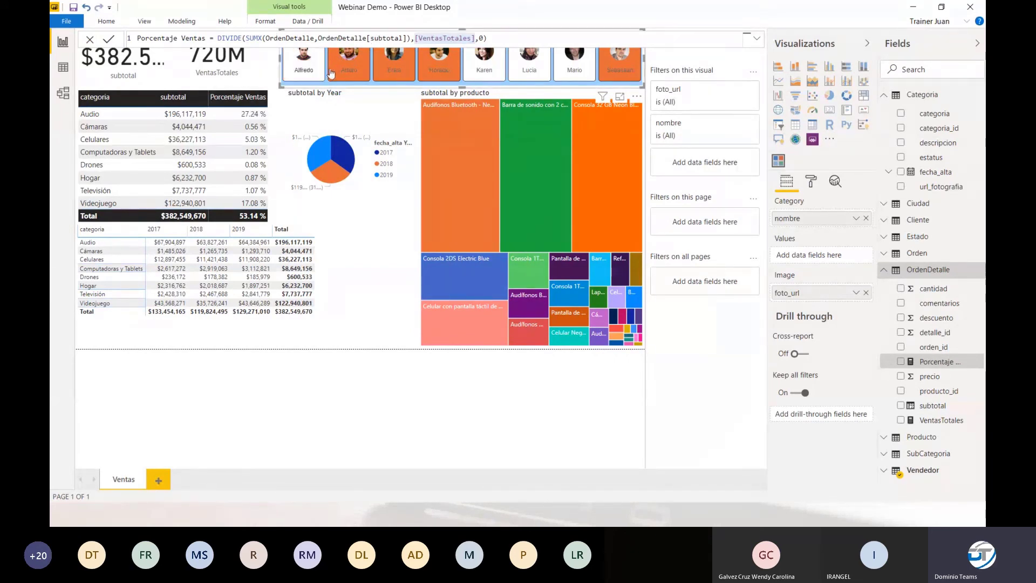
{"action": "left_click", "coordinate": [339, 73]}
{"action": "left_click", "coordinate": [384, 74]}
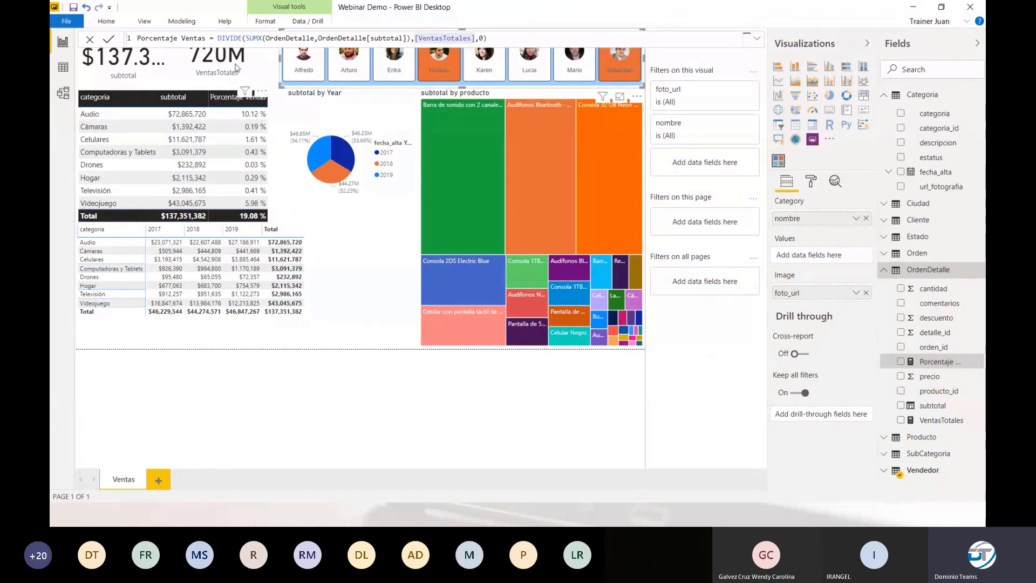
{"action": "left_click", "coordinate": [429, 69]}
{"action": "left_click", "coordinate": [620, 65]}
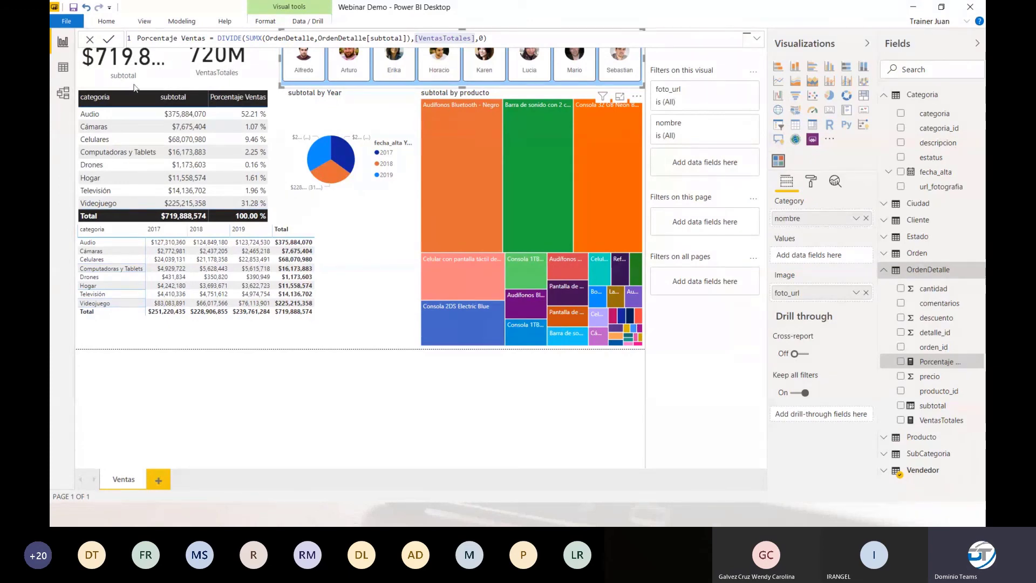
{"action": "left_click", "coordinate": [317, 61]}
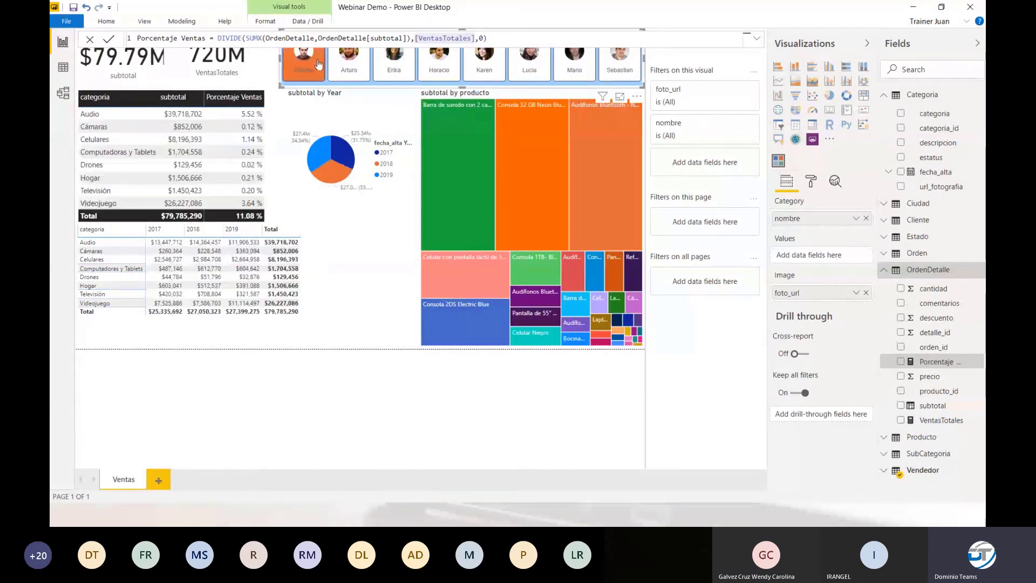
{"action": "left_click", "coordinate": [358, 76], "text": "ctrl"}
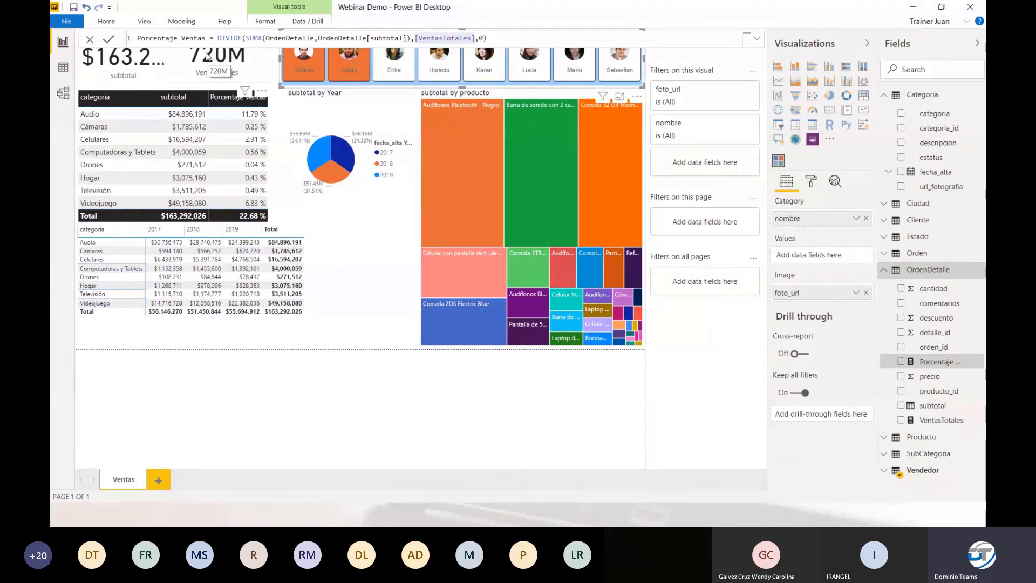
Step: Switch back to the PowerPoint slide show at the Otras funcionalidades slide
{"action": "key", "text": "alt+Tab"}
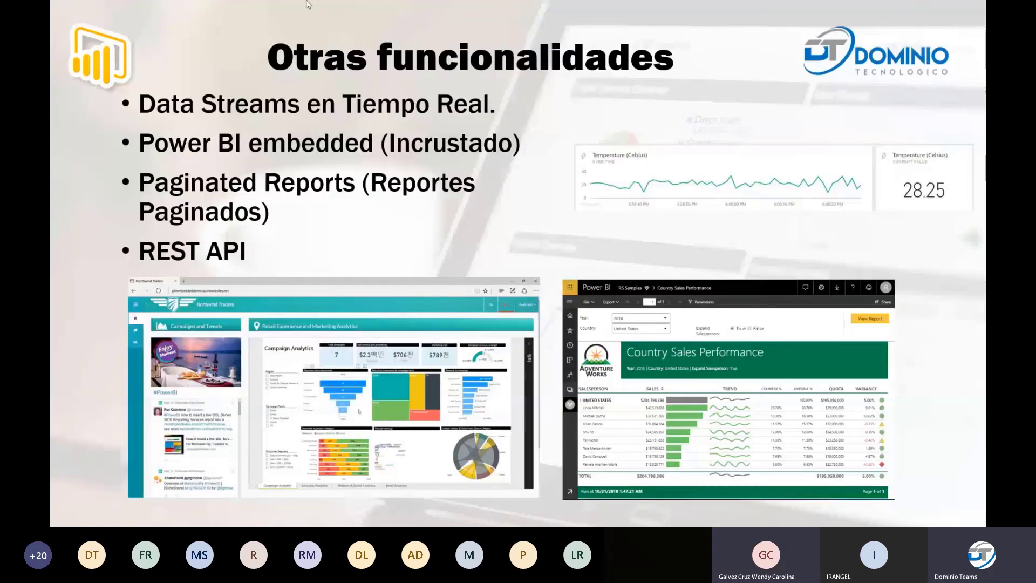
{"action": "mouse_move", "coordinate": [308, 4]}
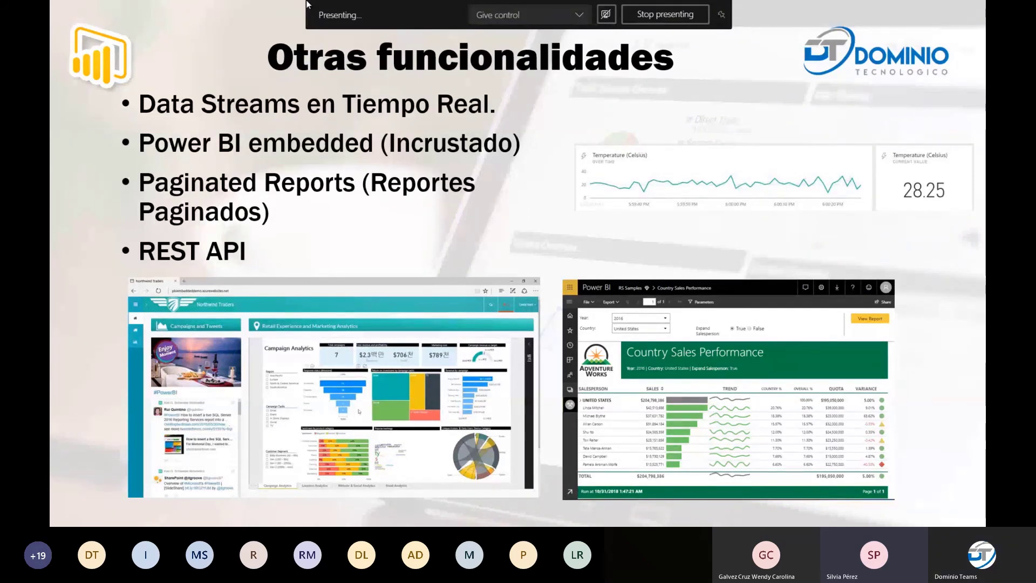
Step: Switch to the Webinar Demo report in Power BI Desktop and show the options for importing additional visuals
{"action": "key", "text": "alt+Tab"}
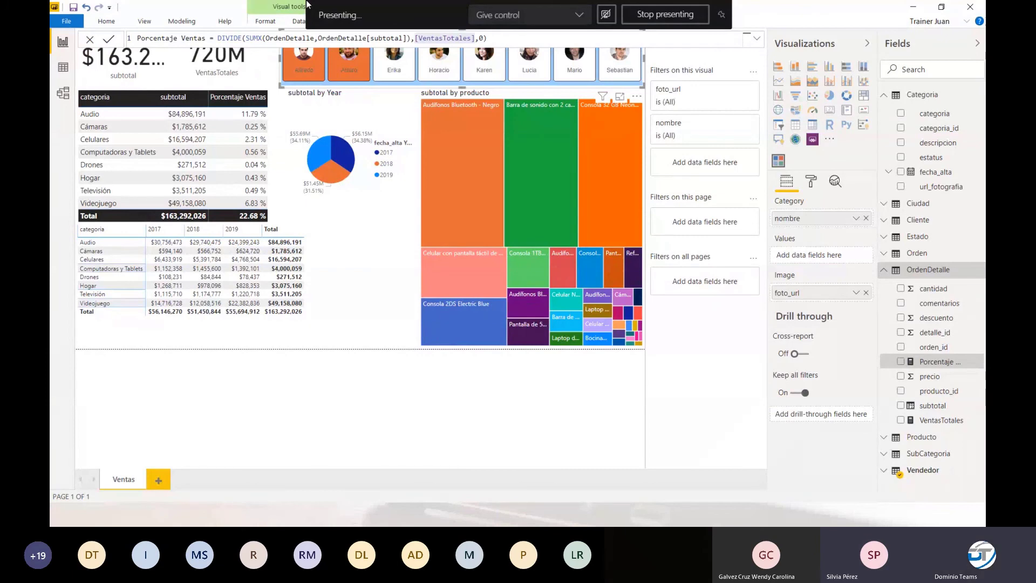
{"action": "left_click", "coordinate": [832, 139]}
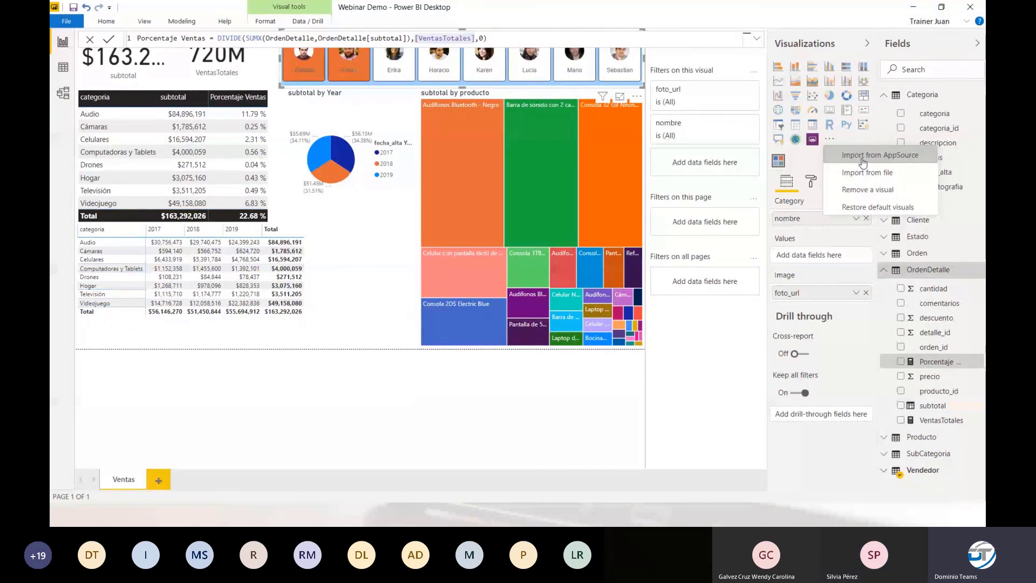
Step: Examine the global and current-file categories in the Options dialog without changing anything, and return to the PowerPoint slide show
{"action": "left_click", "coordinate": [67, 21]}
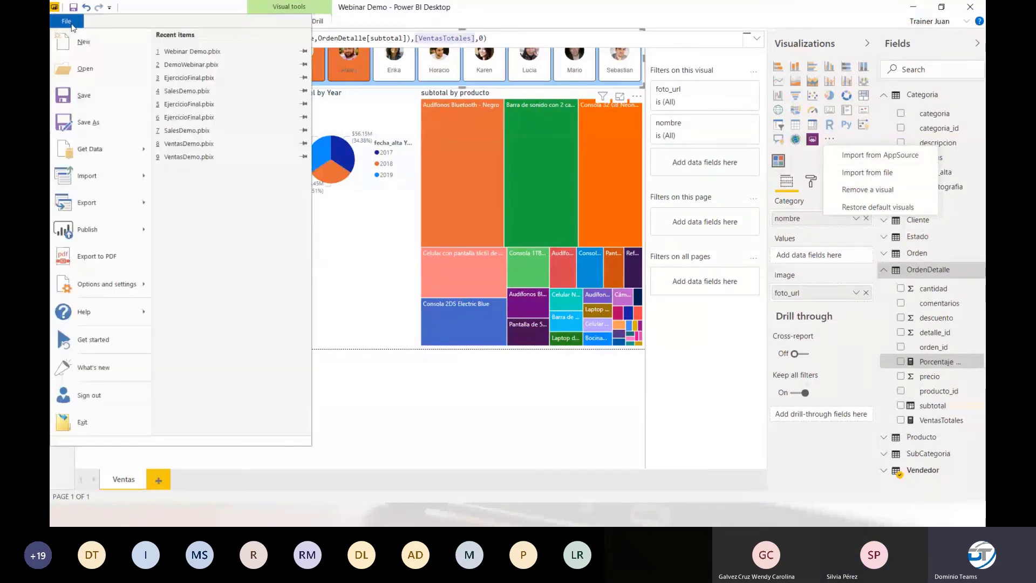
{"action": "mouse_move", "coordinate": [108, 286]}
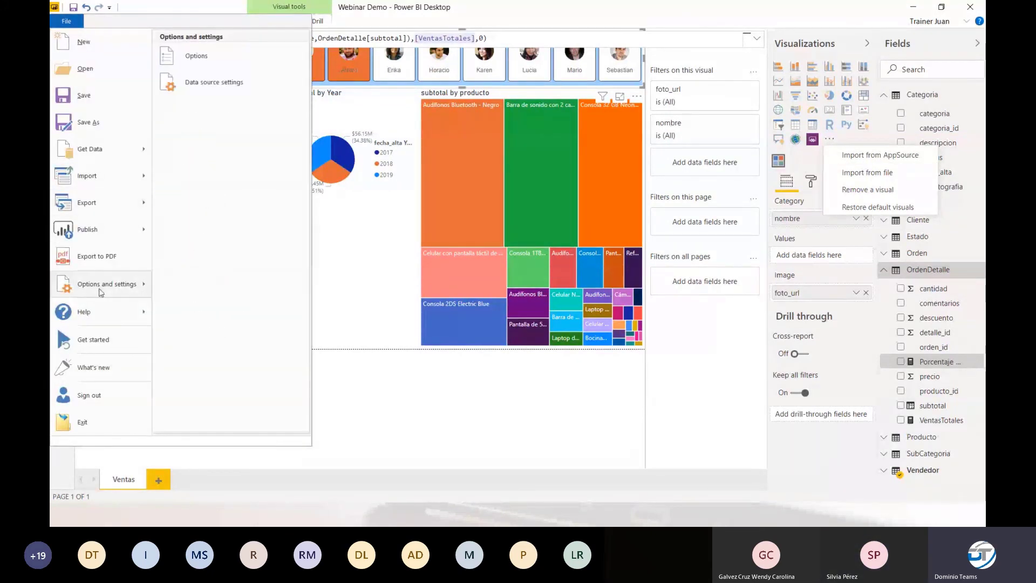
{"action": "left_click", "coordinate": [210, 64]}
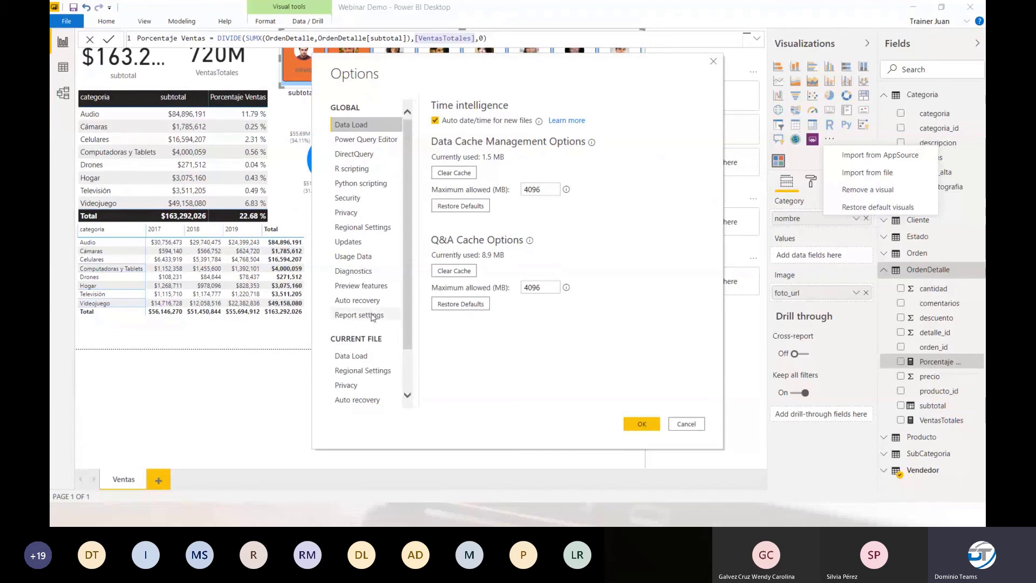
{"action": "scroll", "coordinate": [372, 315], "scroll_direction": "down", "scroll_amount": 1}
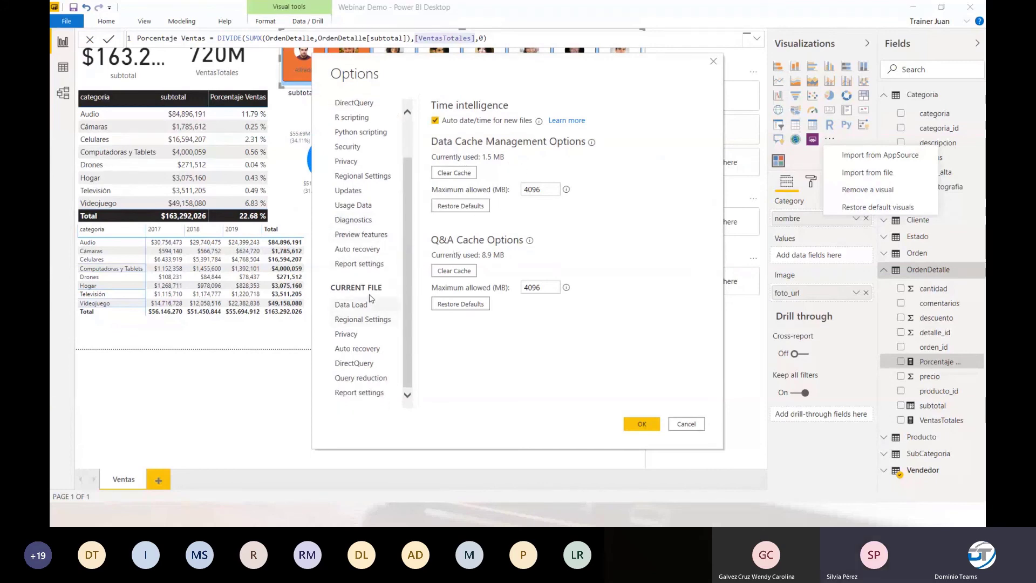
{"action": "scroll", "coordinate": [371, 289], "scroll_direction": "up", "scroll_amount": 1}
{"action": "scroll", "coordinate": [369, 278], "scroll_direction": "down", "scroll_amount": 1}
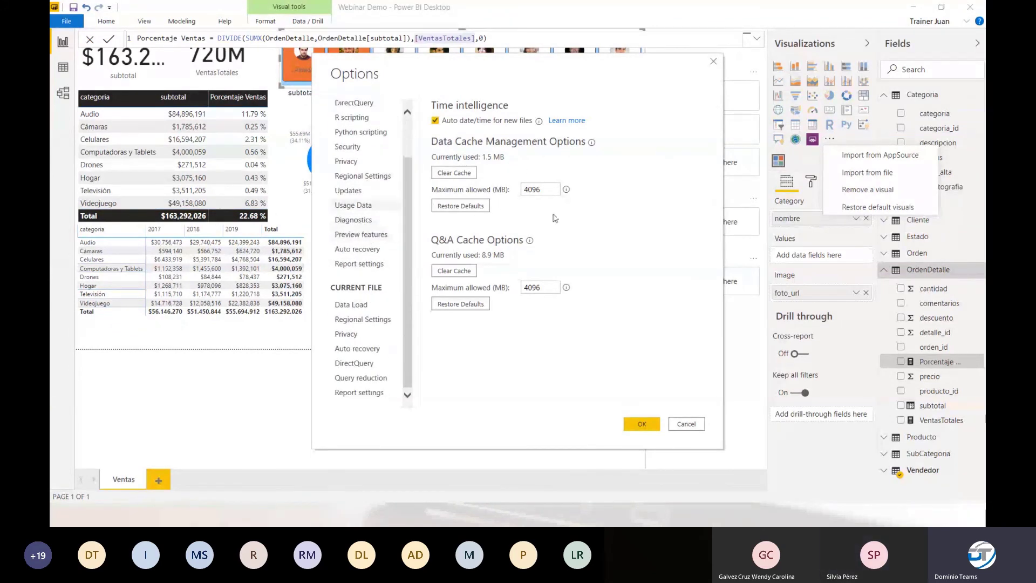
{"action": "left_click", "coordinate": [686, 424]}
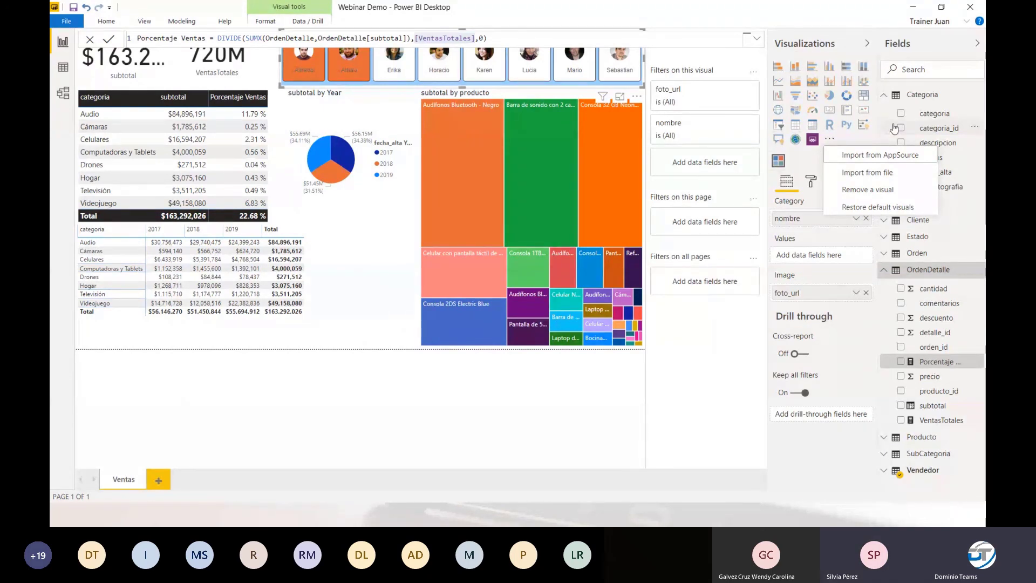
{"action": "key", "text": "alt+Tab"}
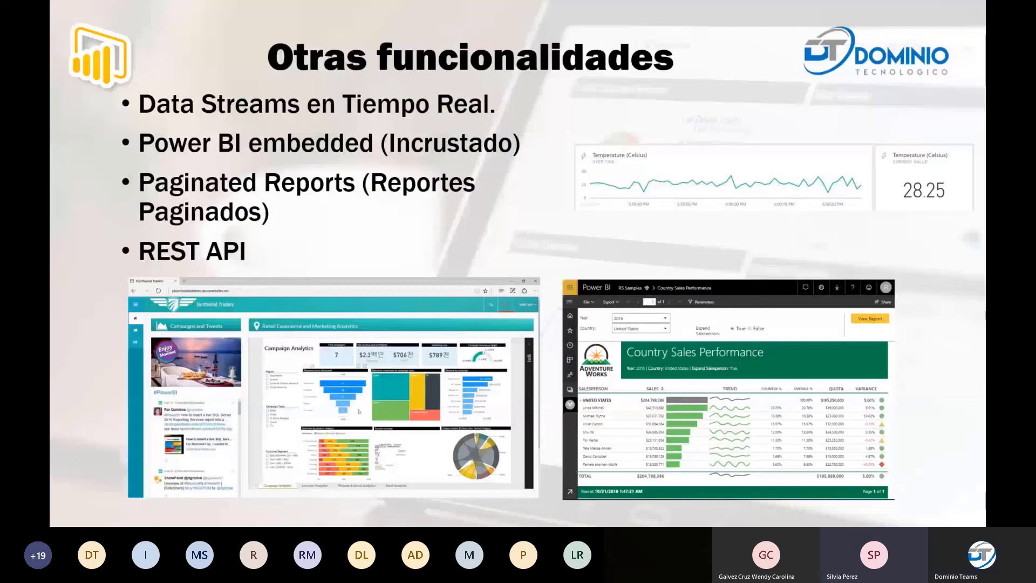